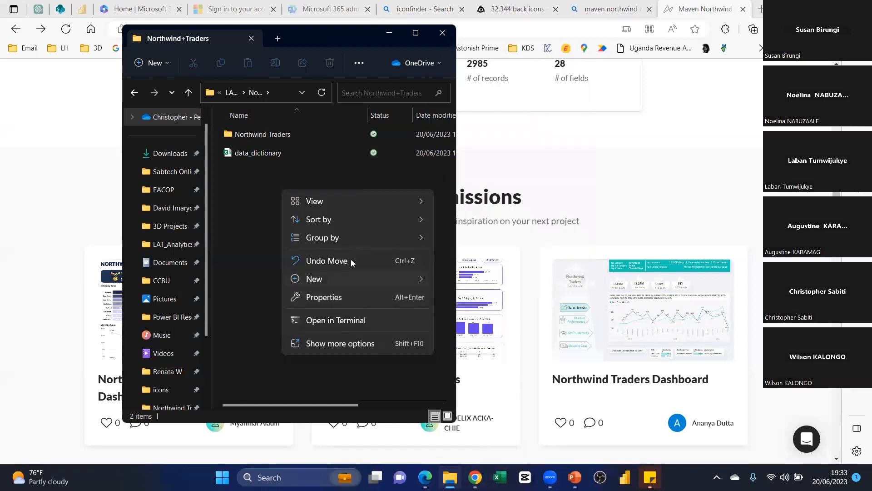
- Create a new Excel worksheet file in the Northwind+Traders folder and name it "Data Query & modelling"
mouse_move(333, 278)
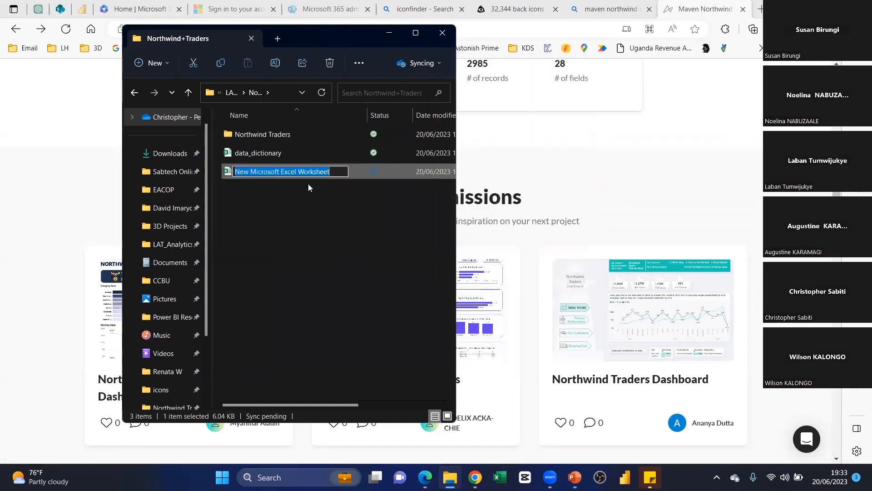
text(Data mo)
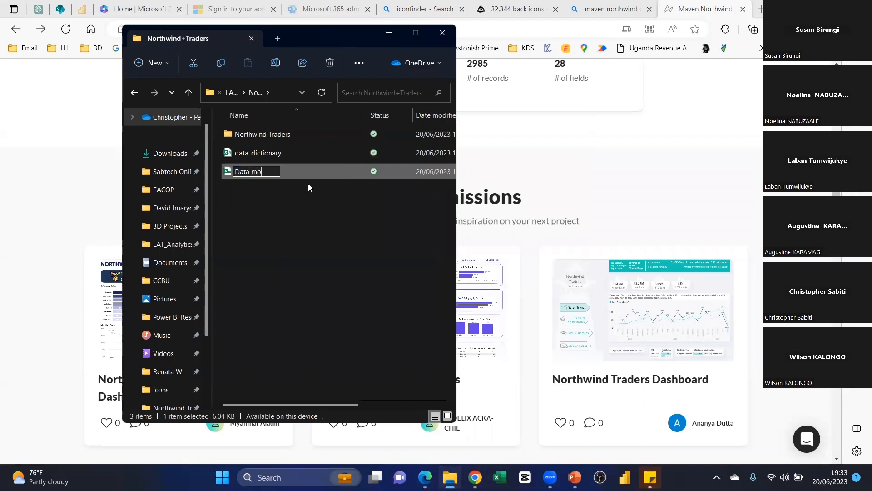
text(delling)
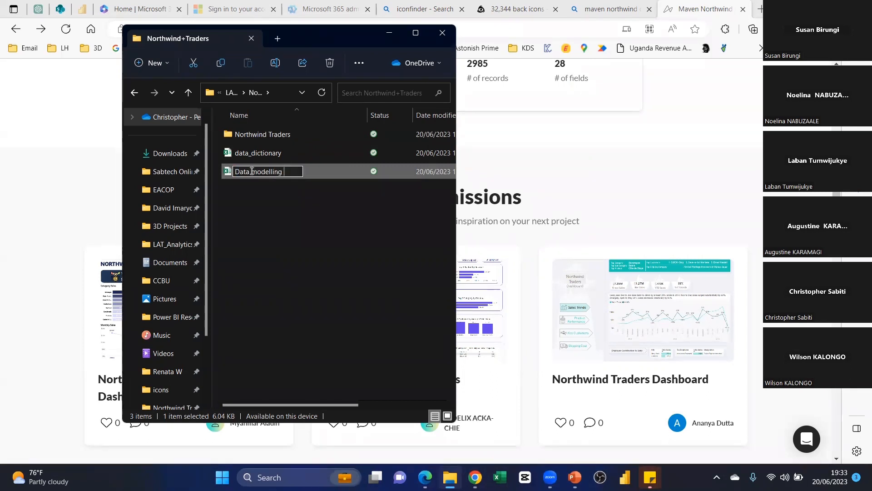
text(Query)
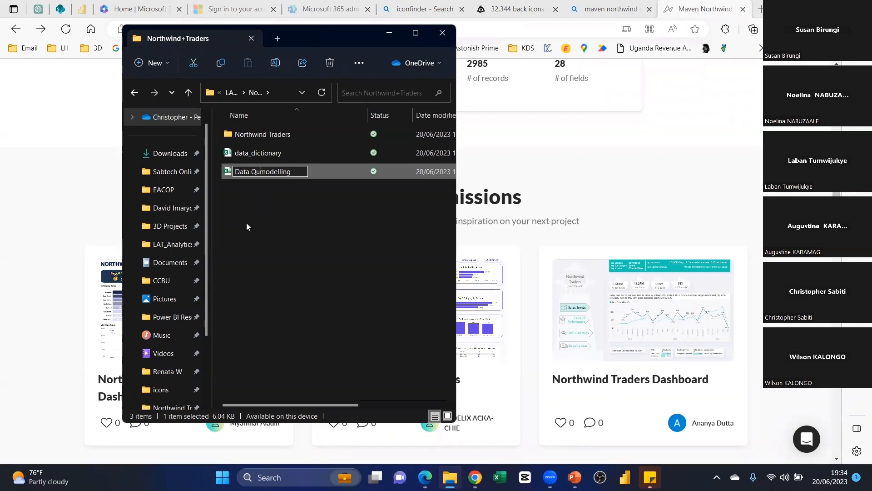
text( &)
key(Return)
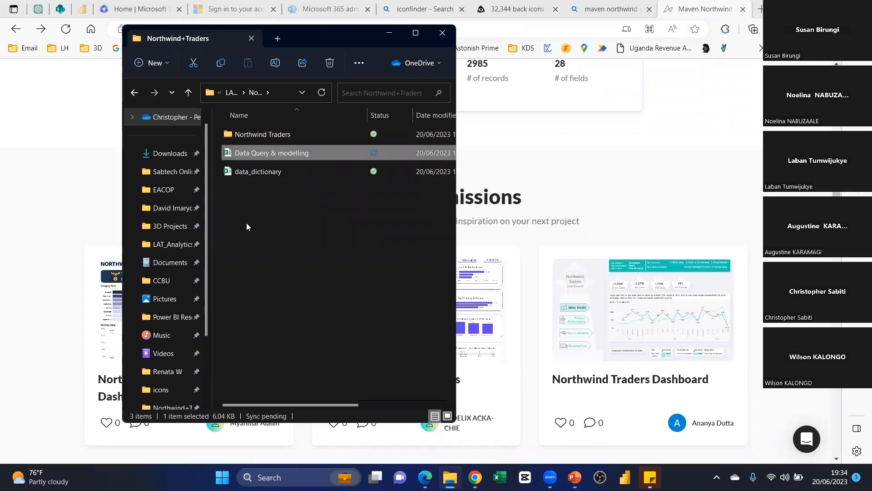
- Open the Data Query & modelling workbook in Excel
click(324, 208)
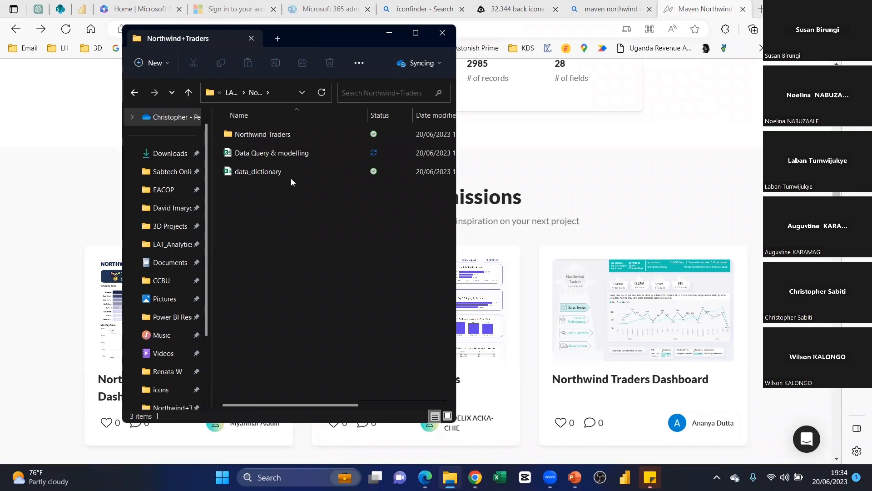
click(283, 153)
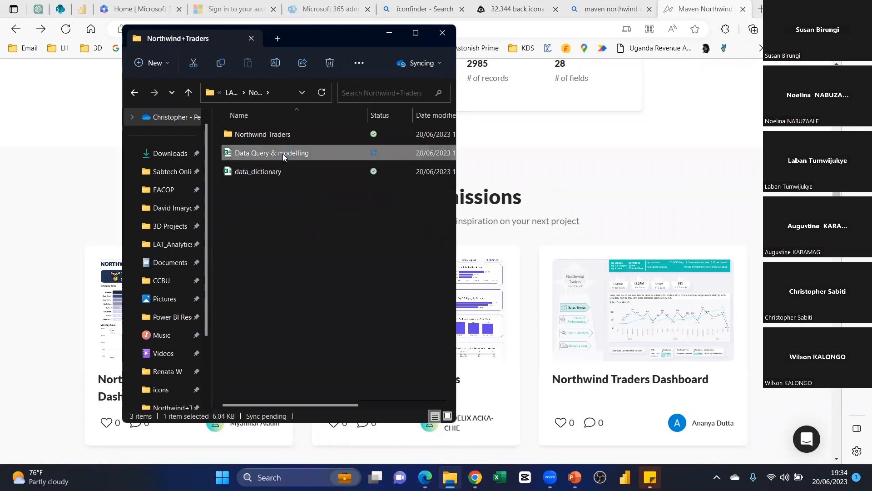
double_click(282, 153)
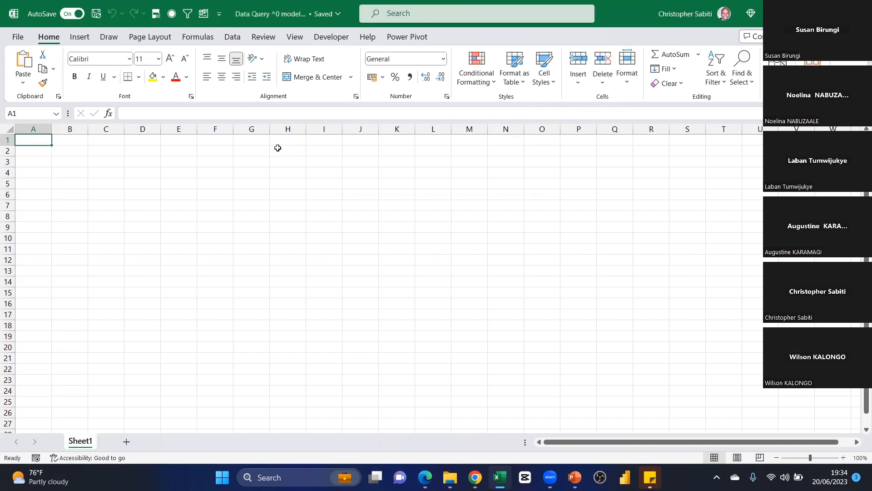
- Check the Excel version and subscription in the account's product information, and return to the worksheet
click(230, 37)
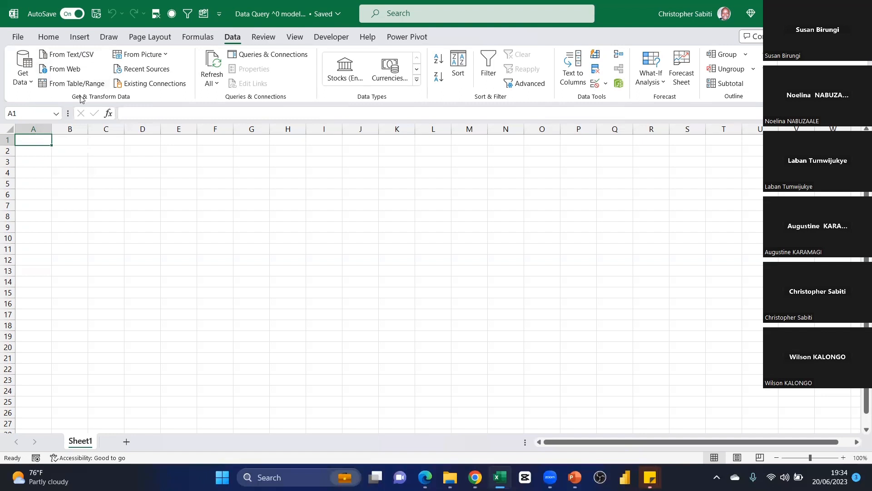
click(23, 36)
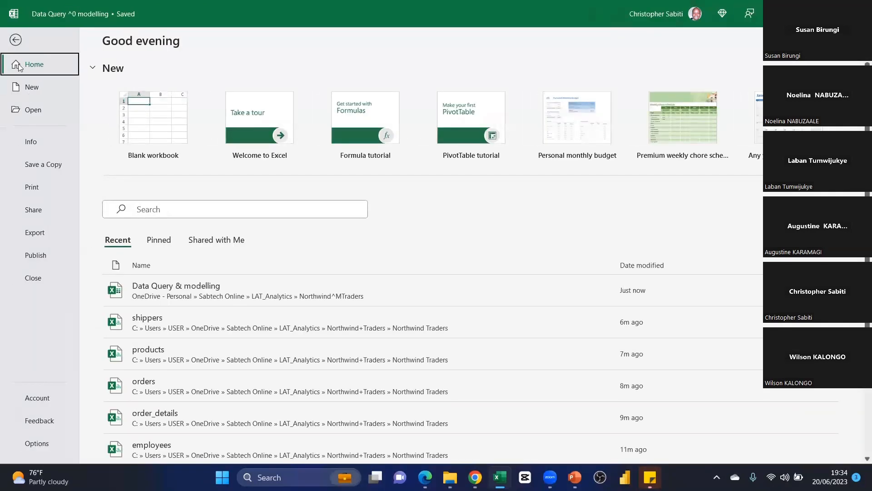
click(36, 399)
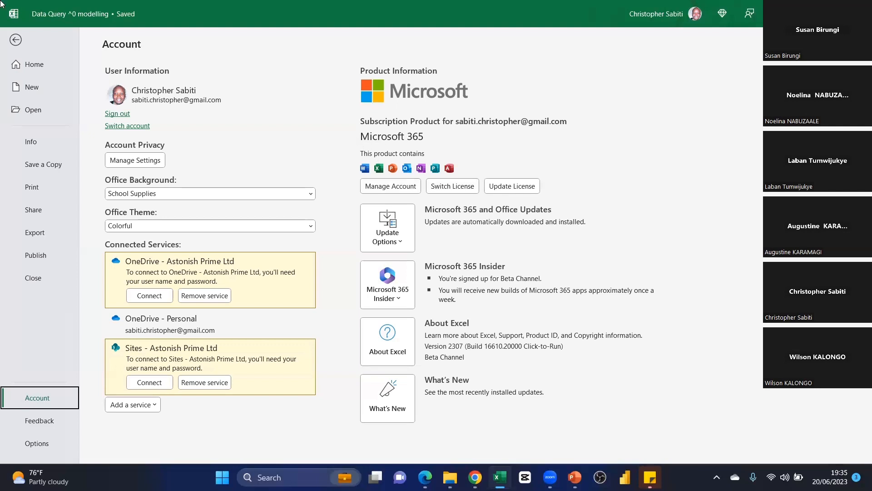
click(15, 44)
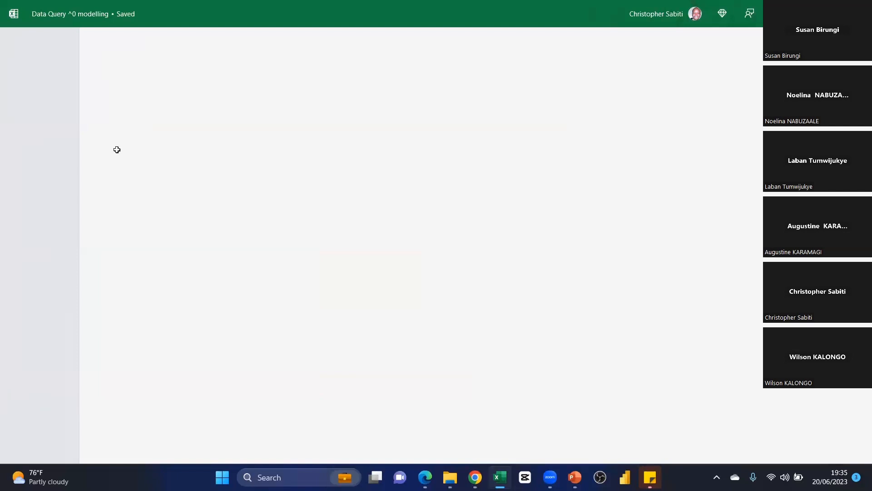
click(179, 226)
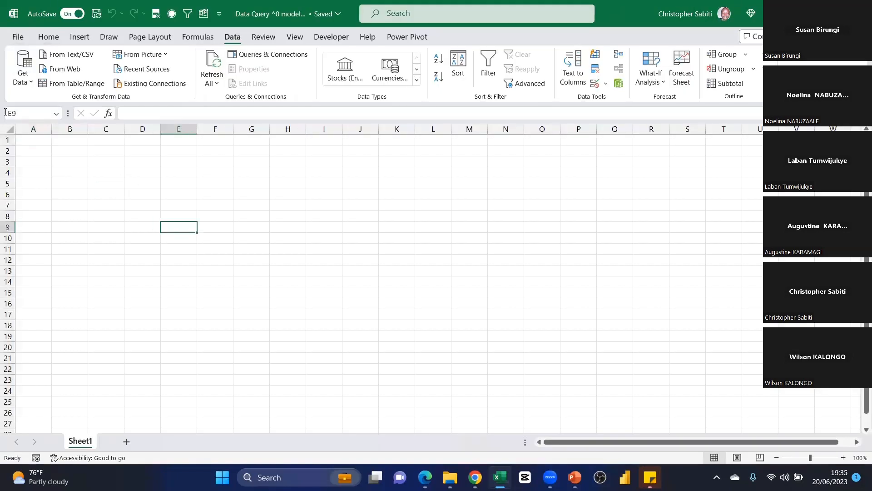
click(30, 82)
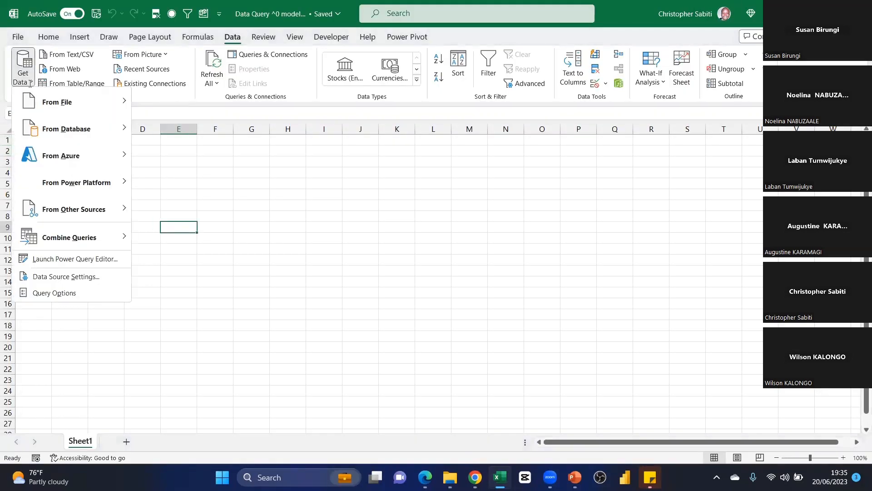
mouse_move(52, 105)
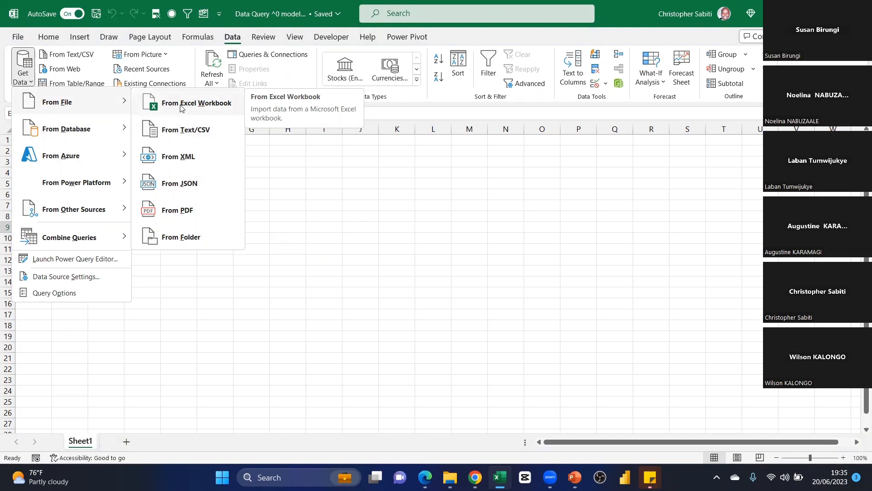
click(444, 412)
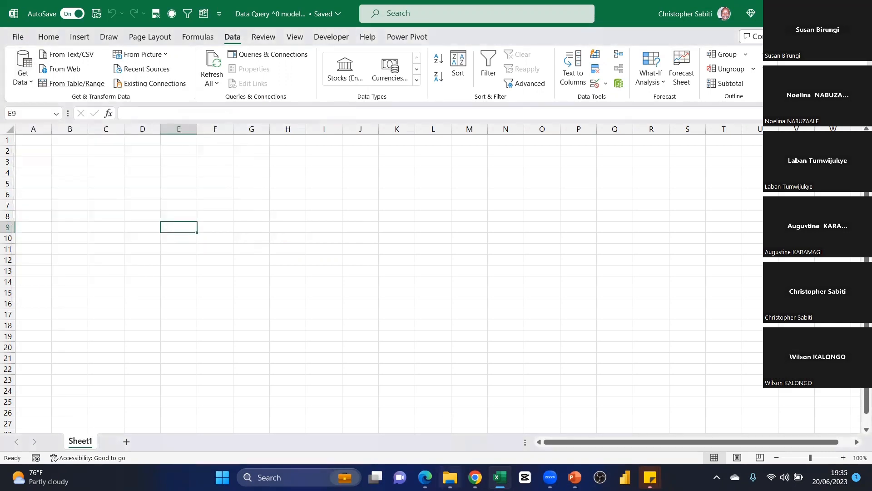
- Switch to File Explorer, open the Northwind Traders folder and check the shippers file's type in its properties
click(450, 477)
click(263, 141)
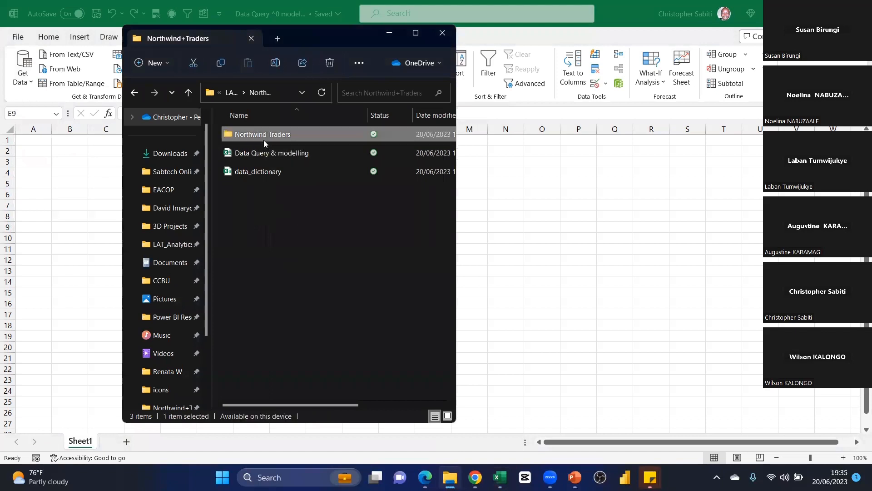
double_click(263, 141)
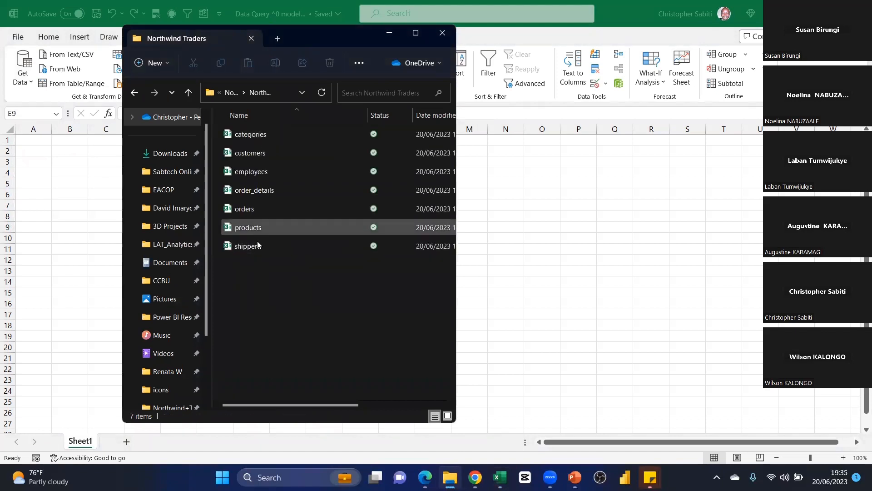
right_click(245, 245)
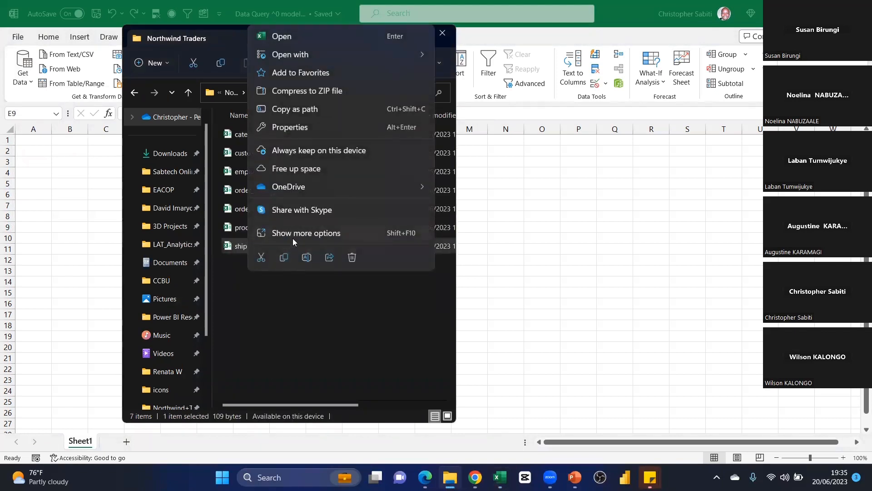
click(301, 233)
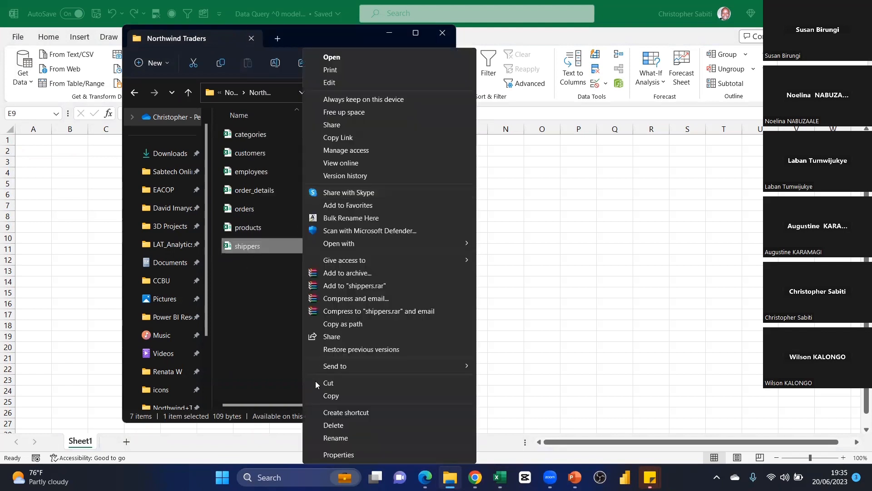
click(337, 454)
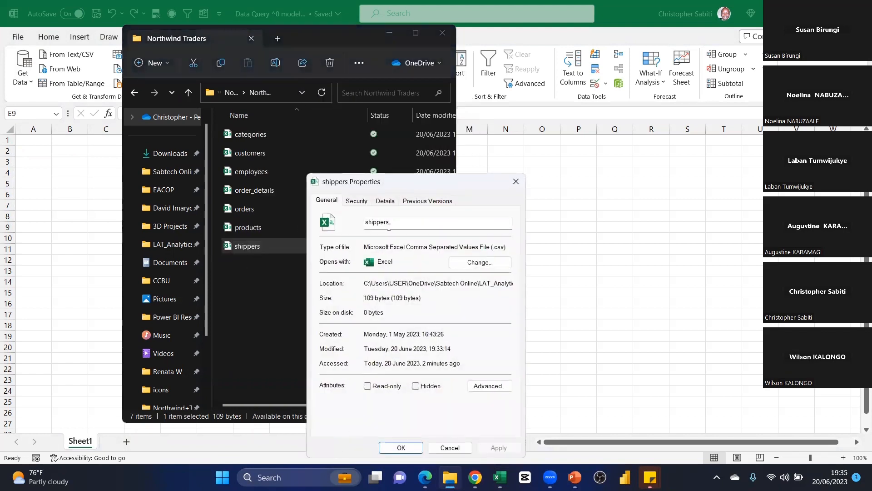
drag(491, 247, 507, 247)
click(512, 181)
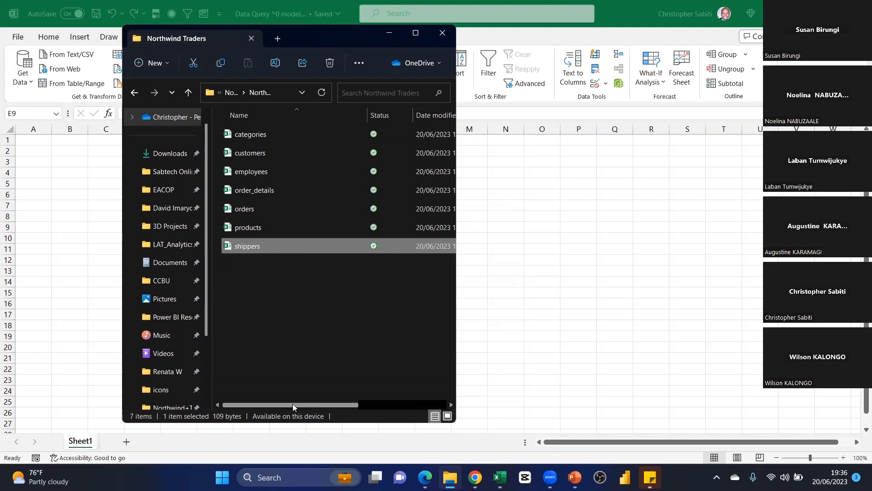
- Examine the type details of all files in the Northwind Traders folder and return to the workbook
drag(293, 404, 358, 409)
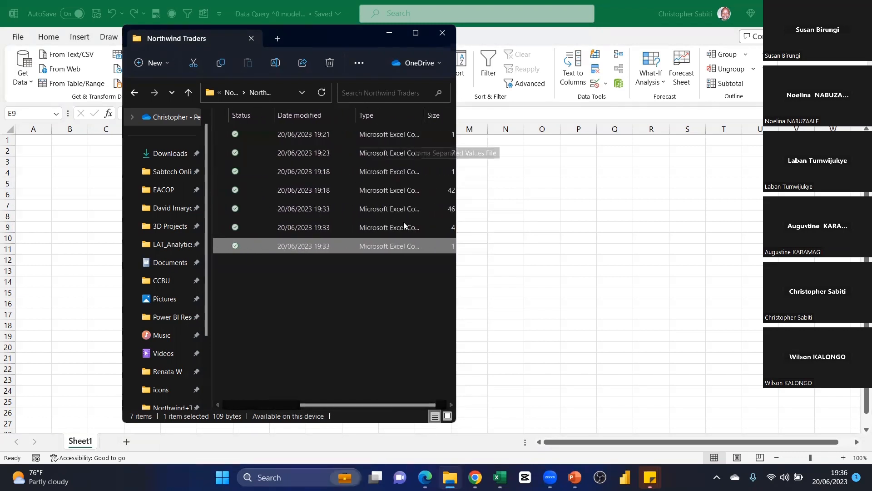
drag(357, 403, 266, 410)
click(288, 286)
click(71, 178)
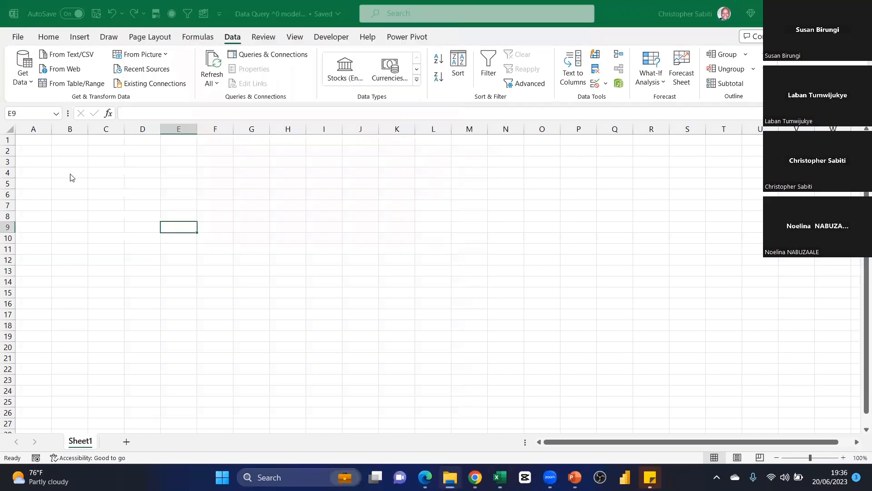
- Start a data import from a Text/CSV file and browse to the LAT_Analytics folder, sorted by date modified
click(23, 77)
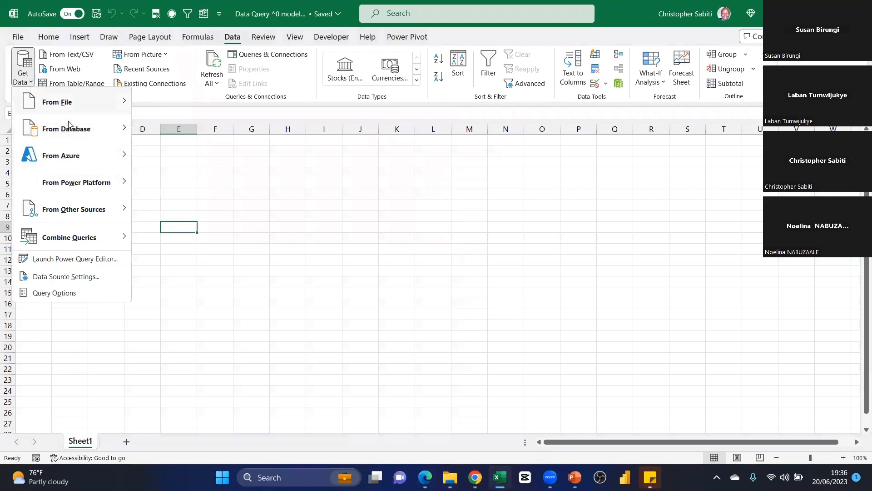
mouse_move(73, 107)
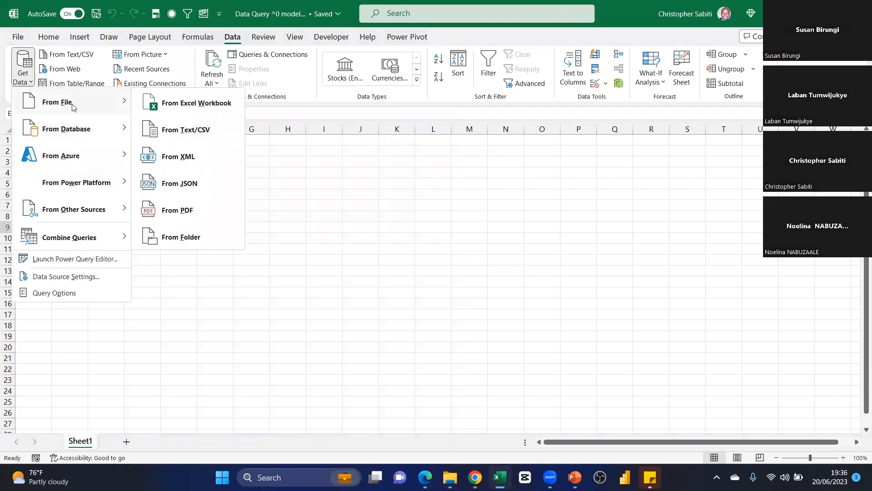
click(181, 131)
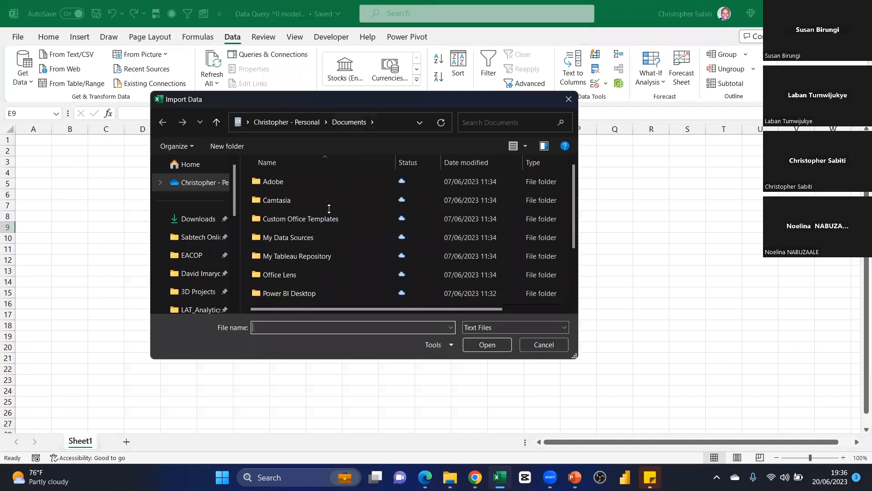
scroll(202, 274, down, 1)
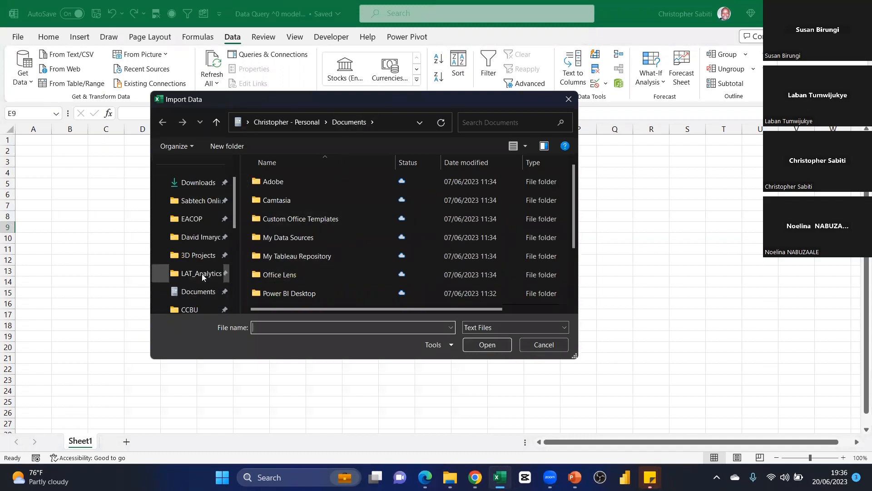
click(196, 271)
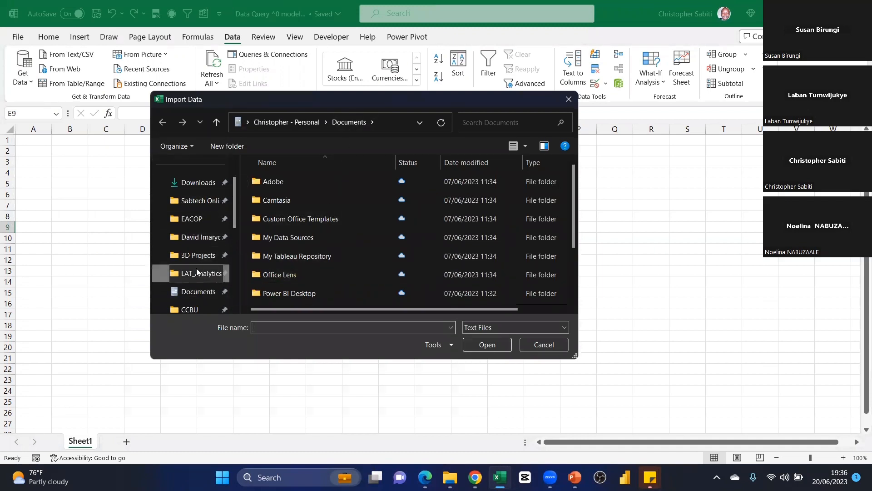
click(456, 164)
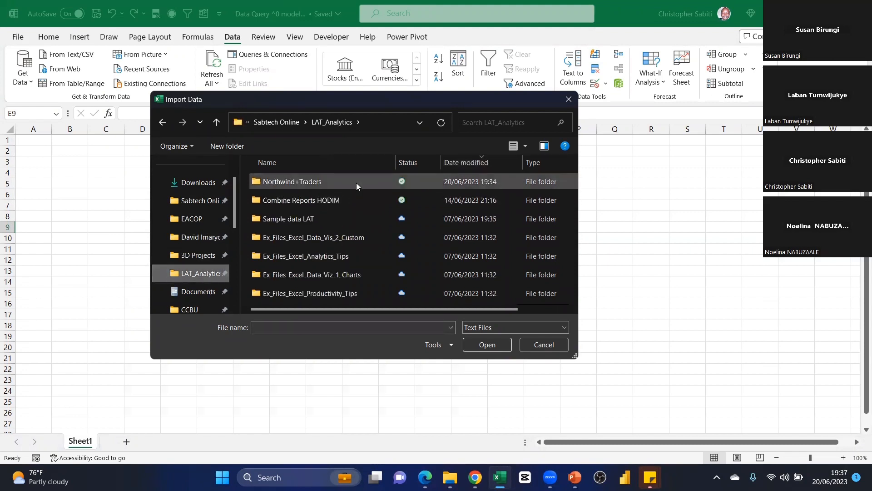
- Choose the categories file in Northwind+Traders > Northwind Traders and import it to show its preview
double_click(293, 182)
double_click(286, 184)
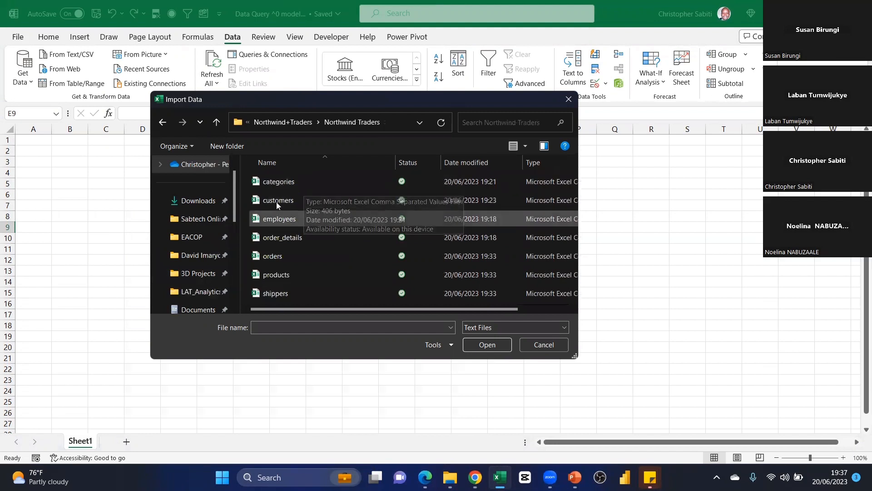
click(285, 182)
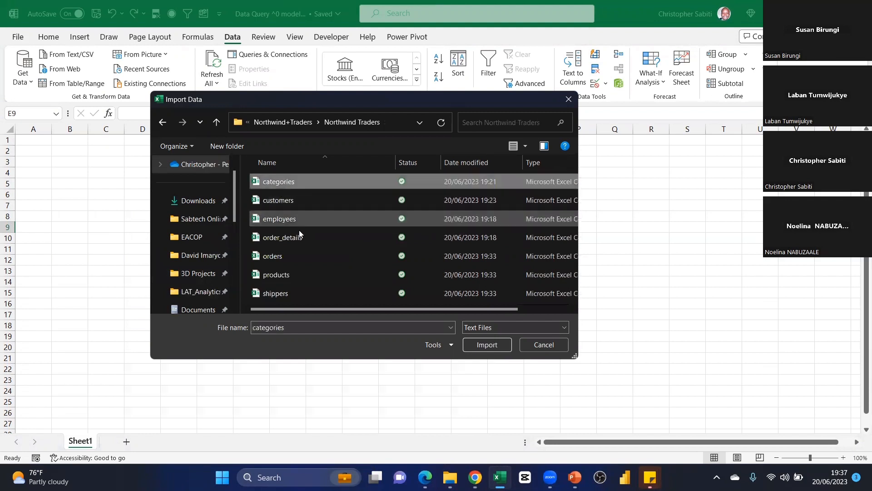
click(487, 345)
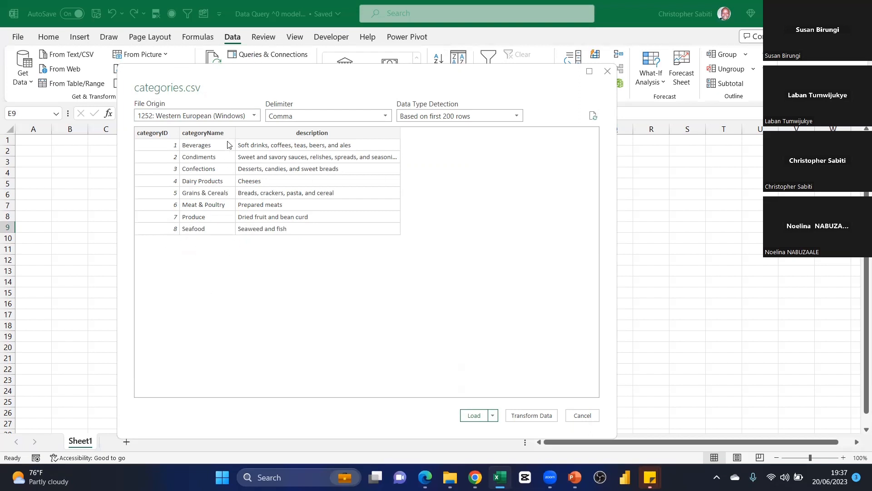
- Review the available data type detection options for categories.csv without choosing another one
click(472, 119)
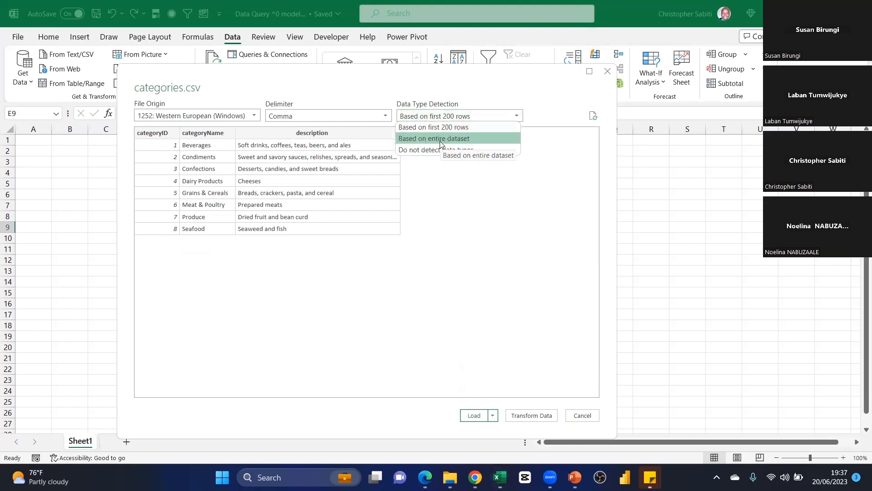
click(341, 134)
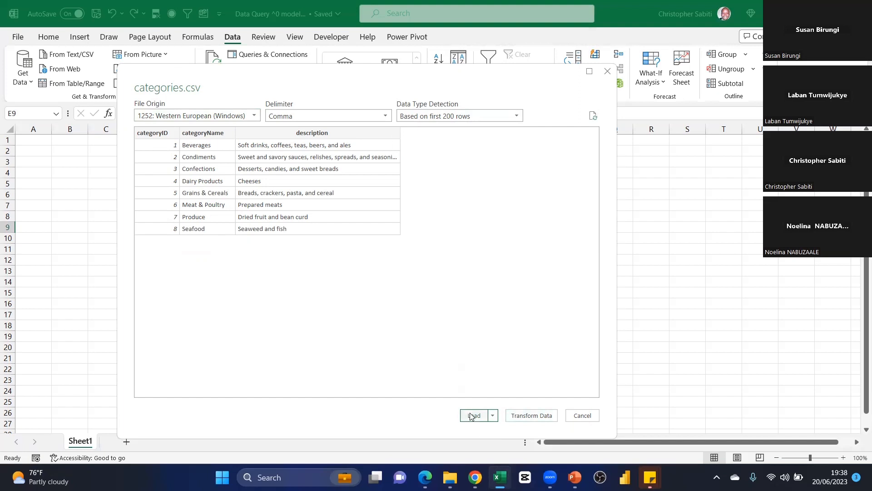
- Open the categories data for transformation in Power Query Editor and check the query's name
click(494, 416)
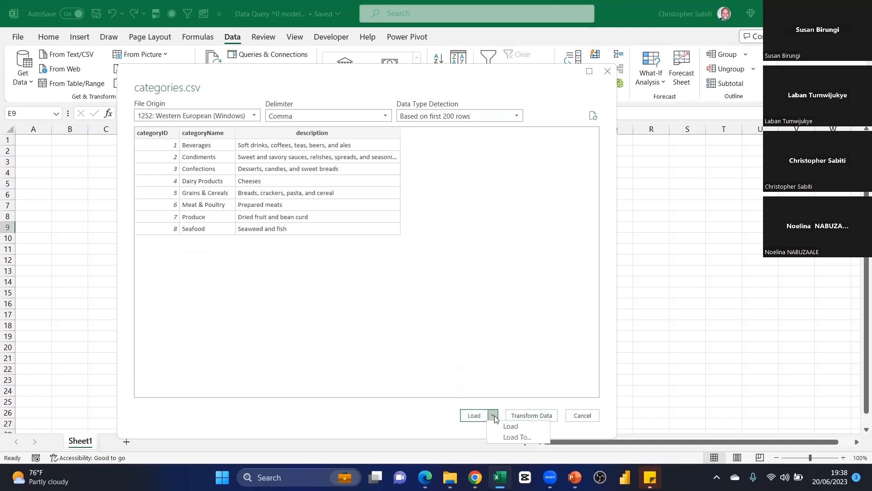
click(465, 325)
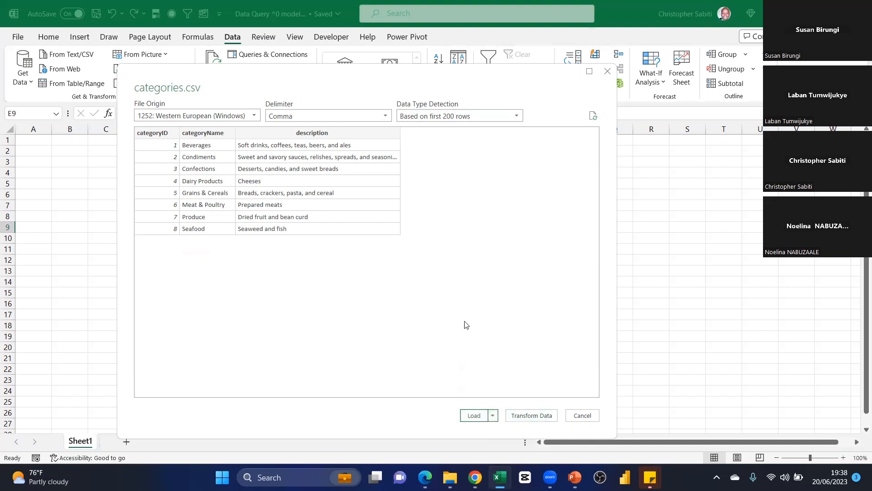
click(525, 417)
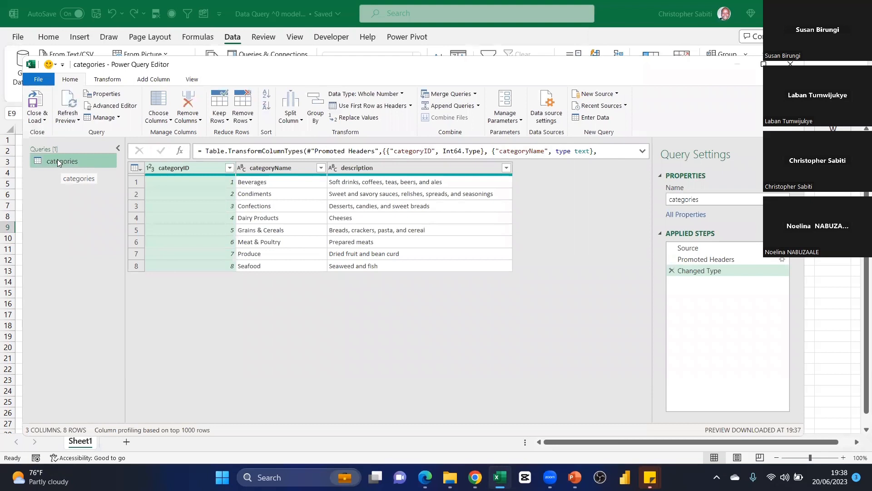
drag(714, 201, 667, 200)
click(606, 217)
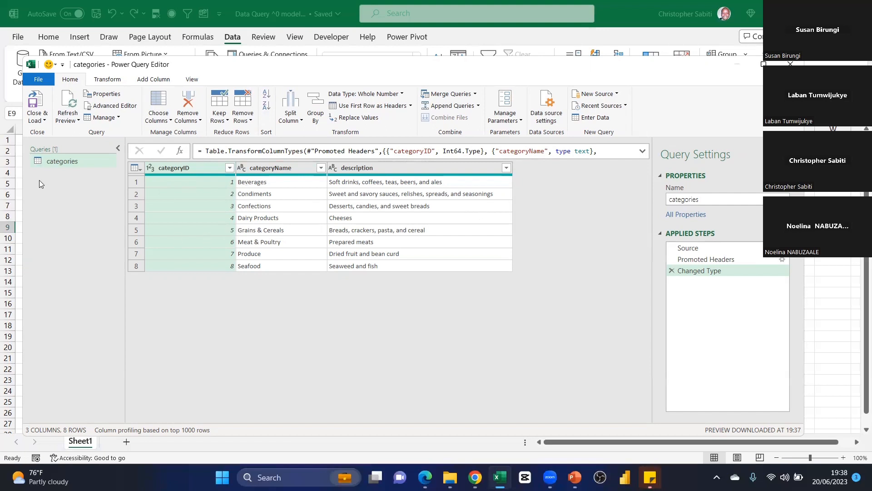
- Load the categories query as a connection only, add it to the Data Model, and preview the loaded query
click(44, 120)
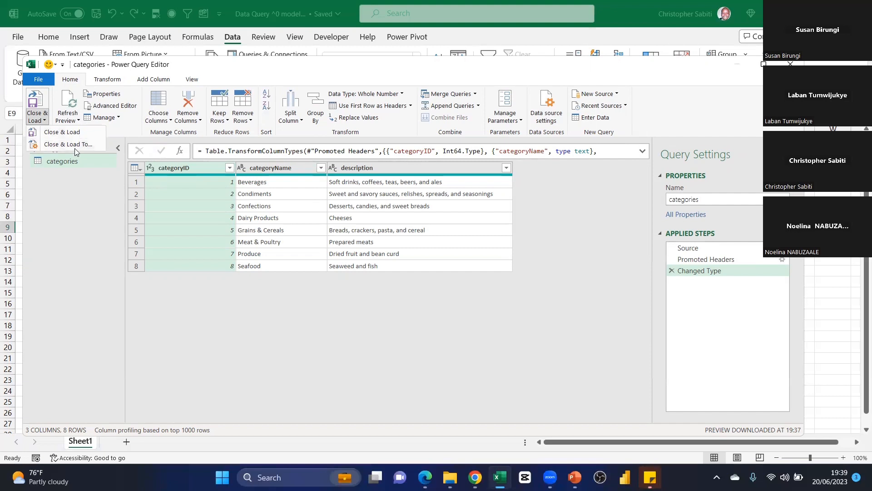
click(73, 146)
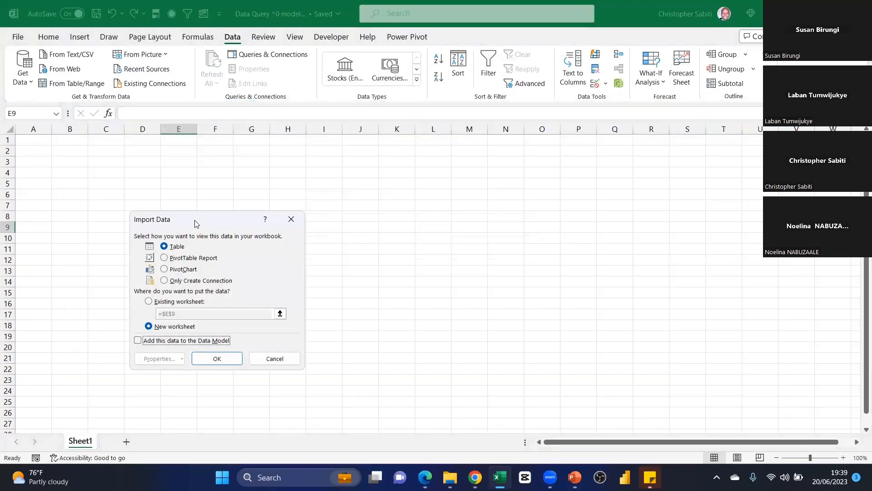
drag(196, 223, 277, 160)
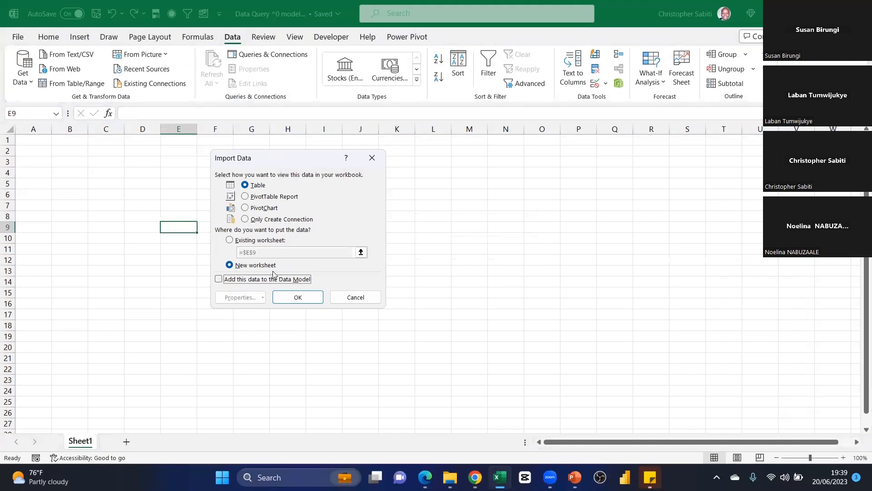
click(245, 219)
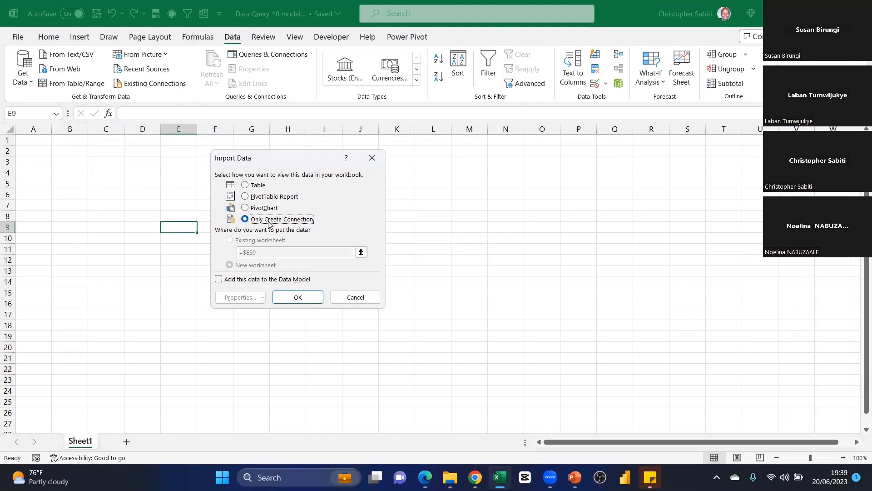
click(219, 280)
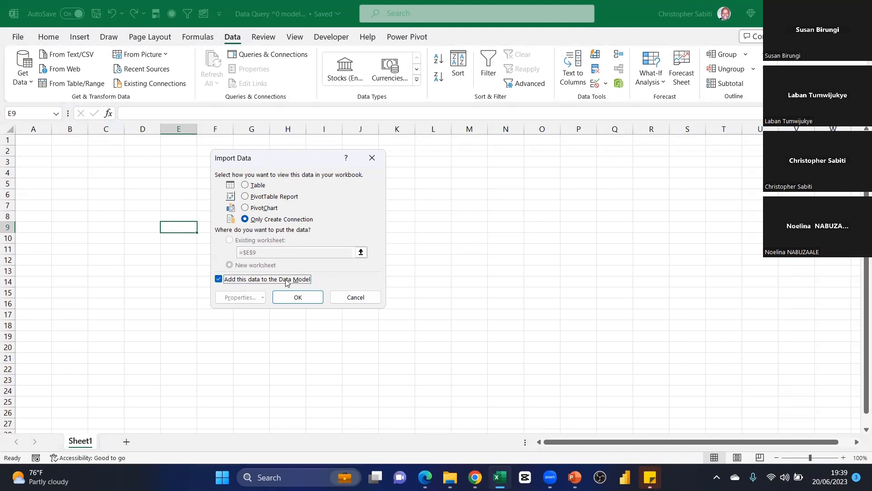
click(305, 297)
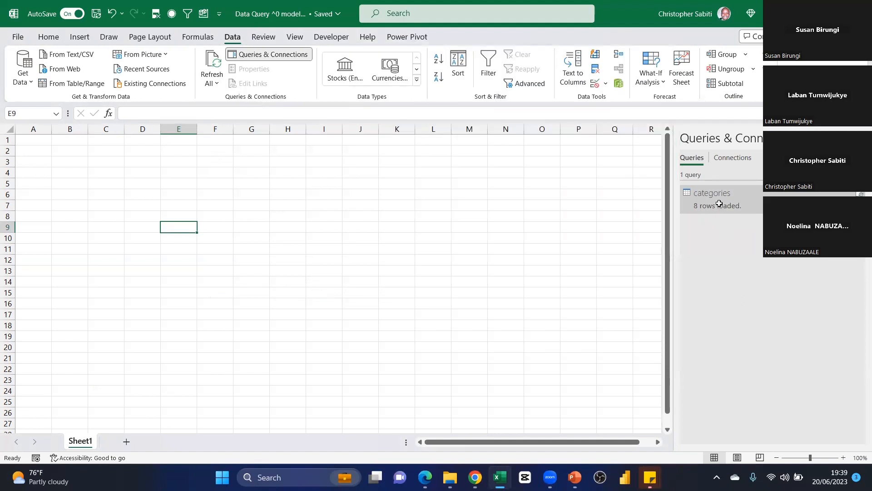
mouse_move(719, 204)
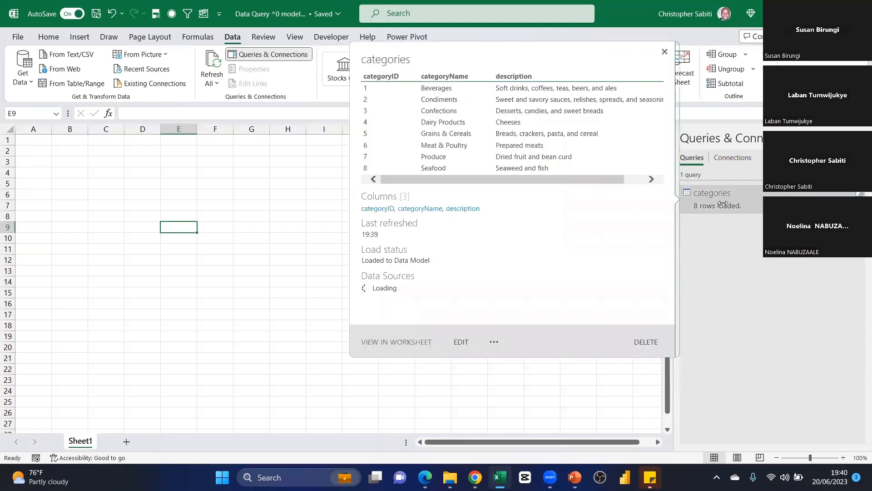
click(199, 302)
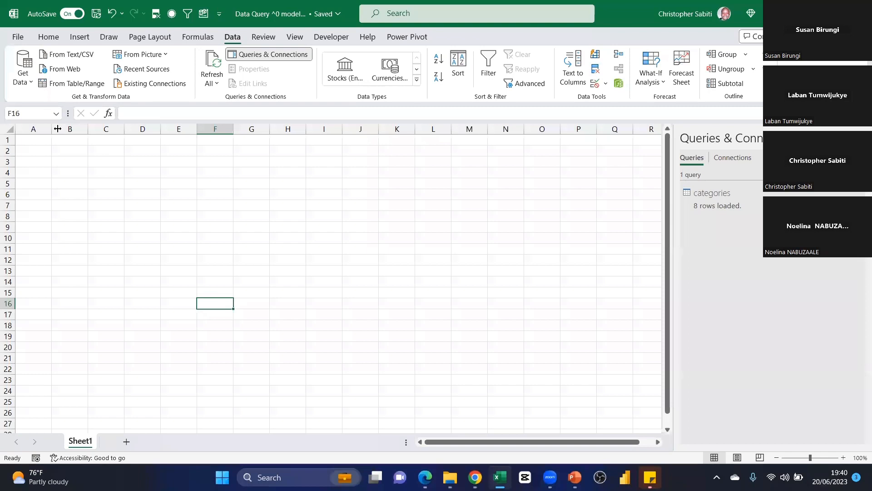
- Review the available file import types and the recent data sources without connecting to any
click(30, 86)
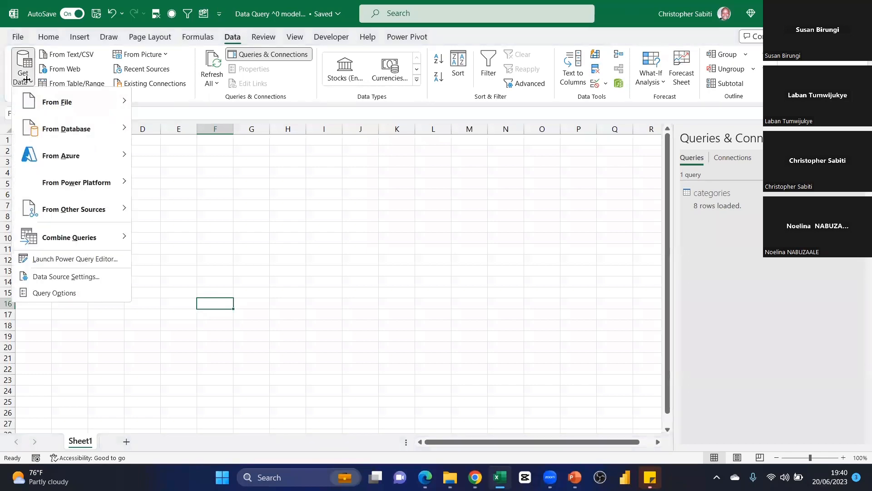
mouse_move(57, 106)
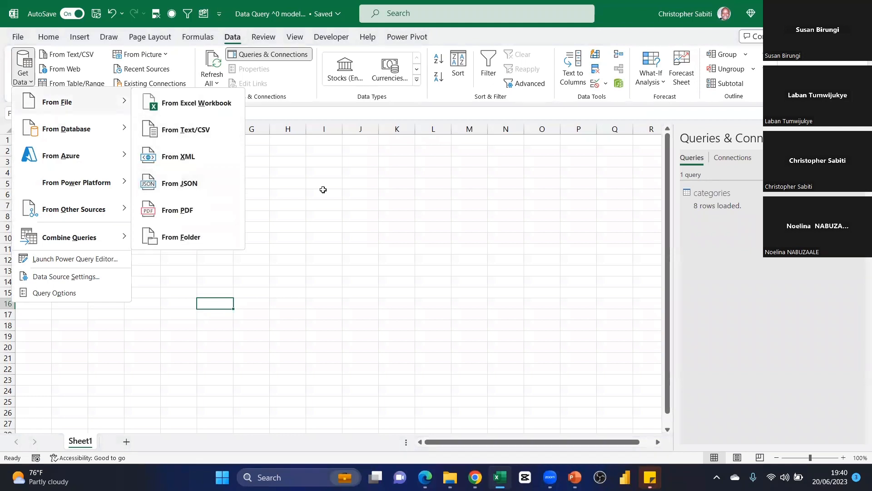
click(127, 167)
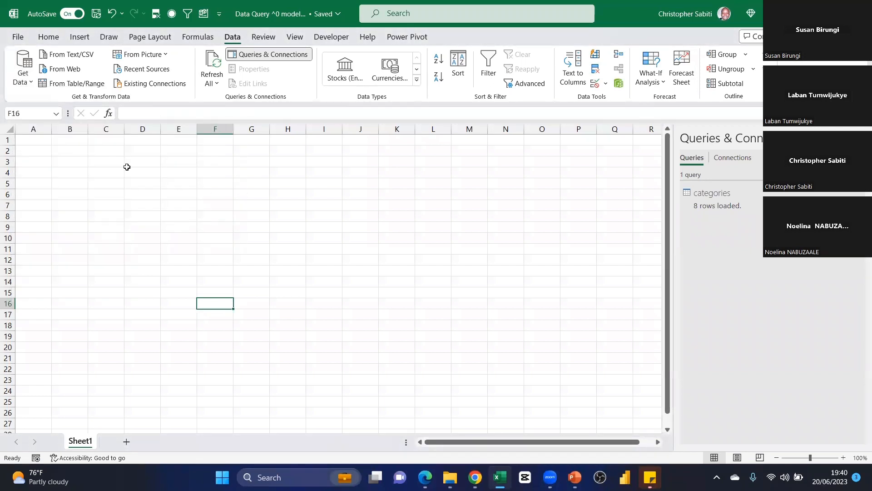
click(149, 72)
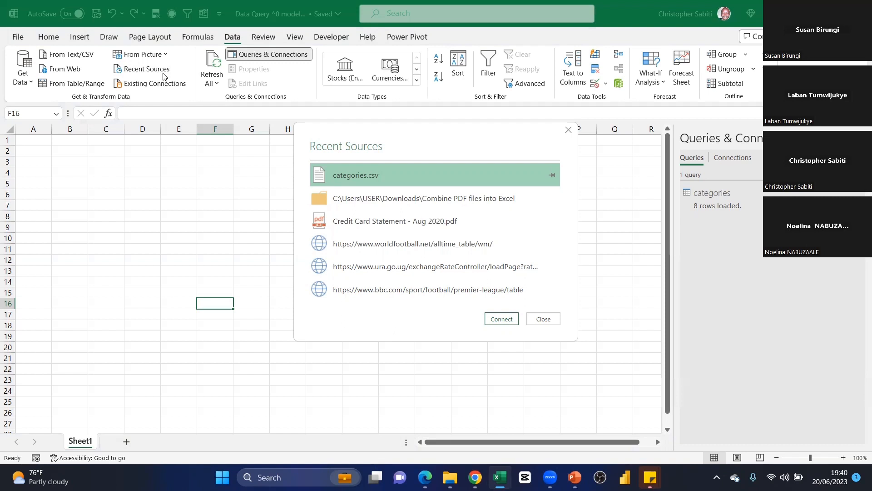
click(547, 320)
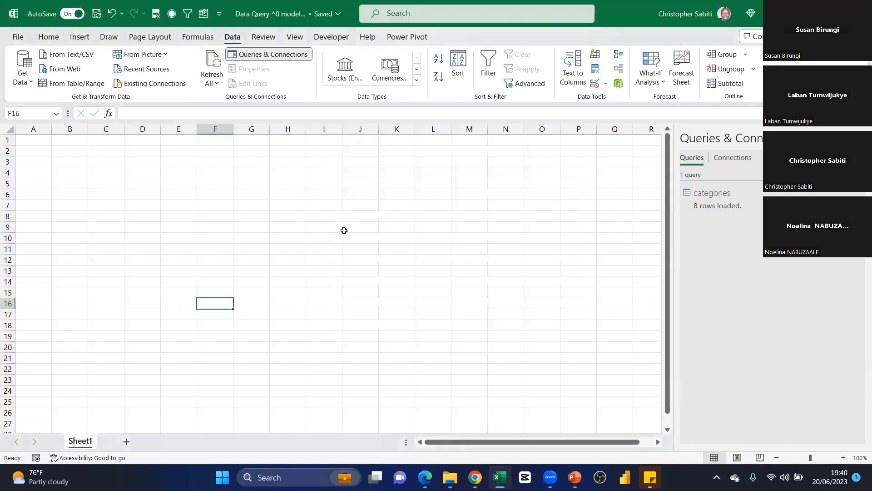
- Import the customers CSV file and open its data for transformation in Power Query Editor
click(29, 83)
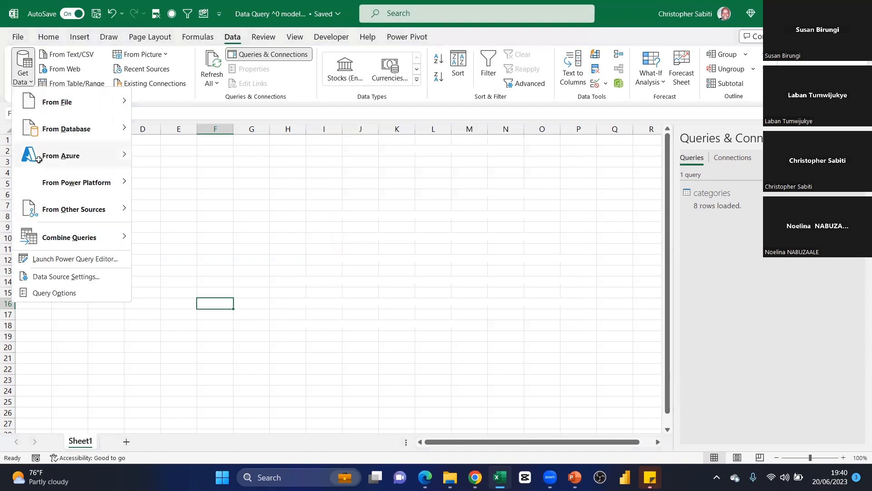
mouse_move(68, 101)
click(186, 129)
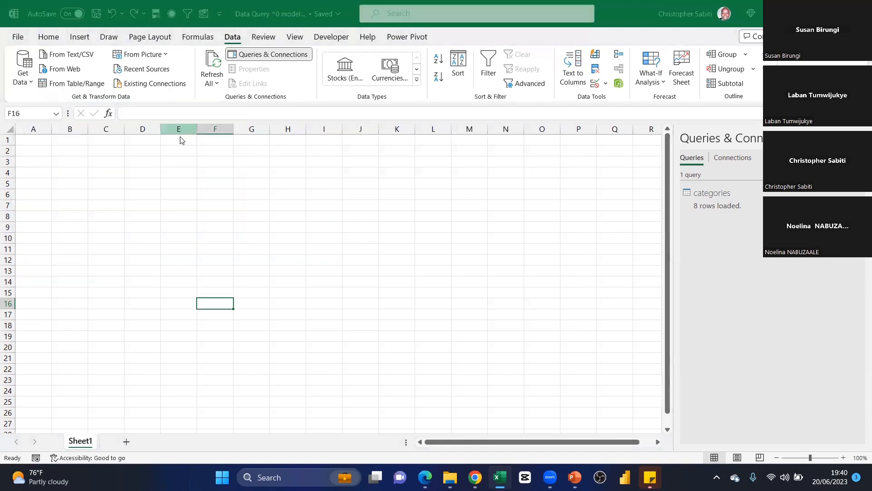
click(275, 200)
click(473, 346)
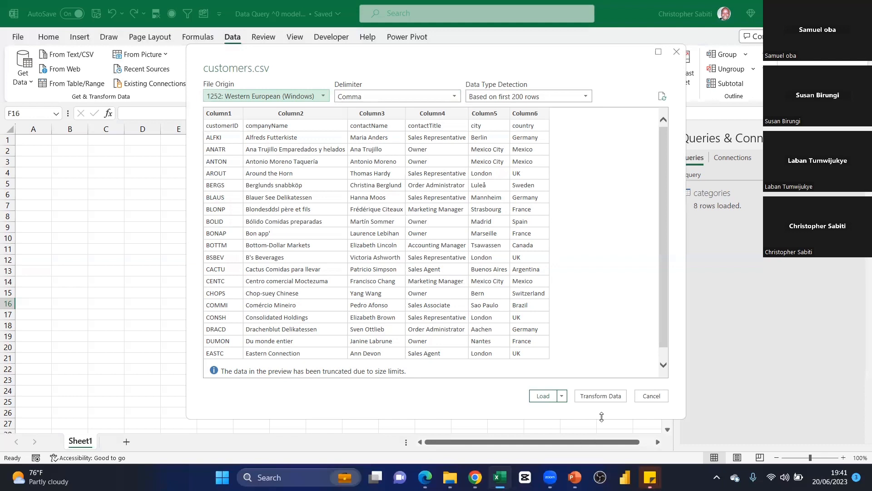
click(601, 396)
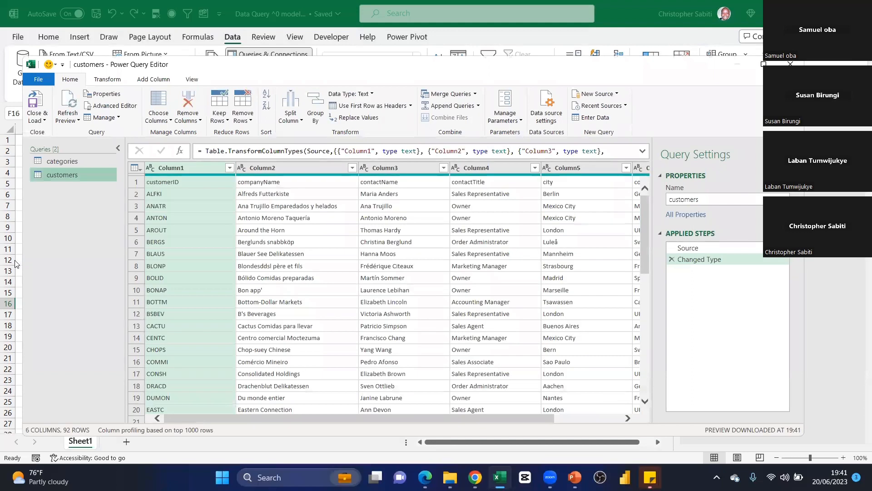
- Use the first row of the customers query as headers and check all of its columns
click(182, 180)
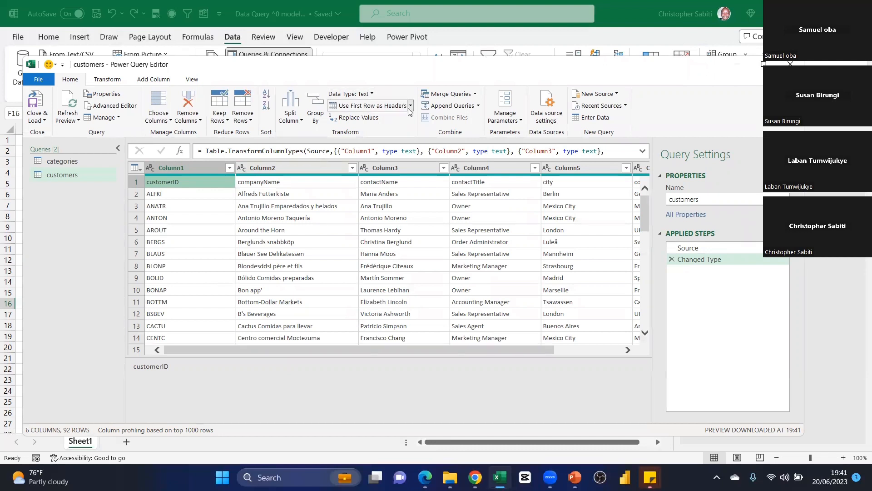
click(372, 105)
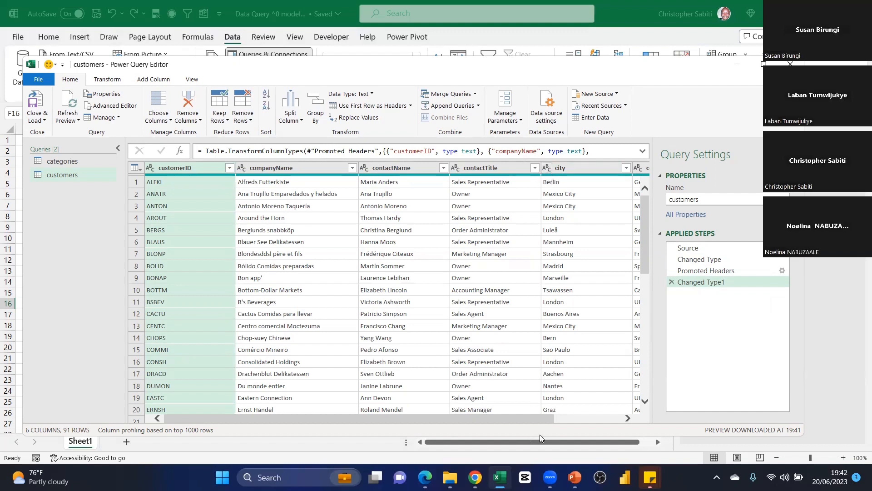
drag(540, 418, 607, 418)
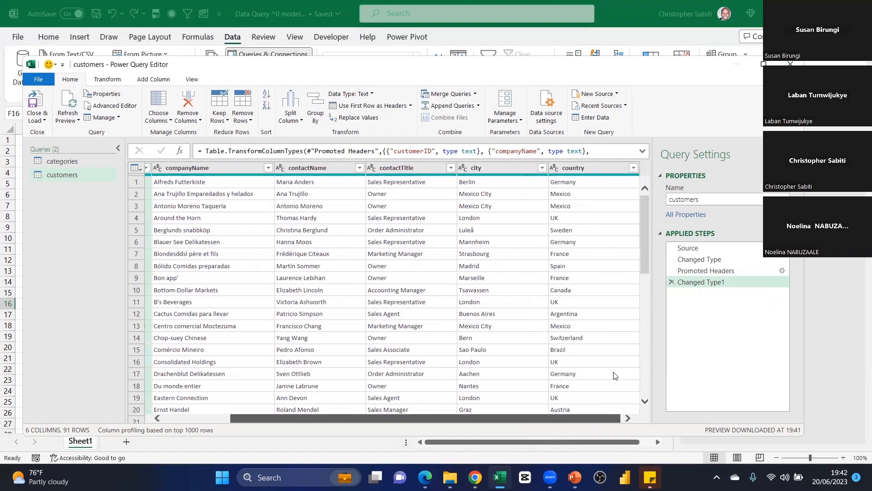
drag(395, 418, 231, 289)
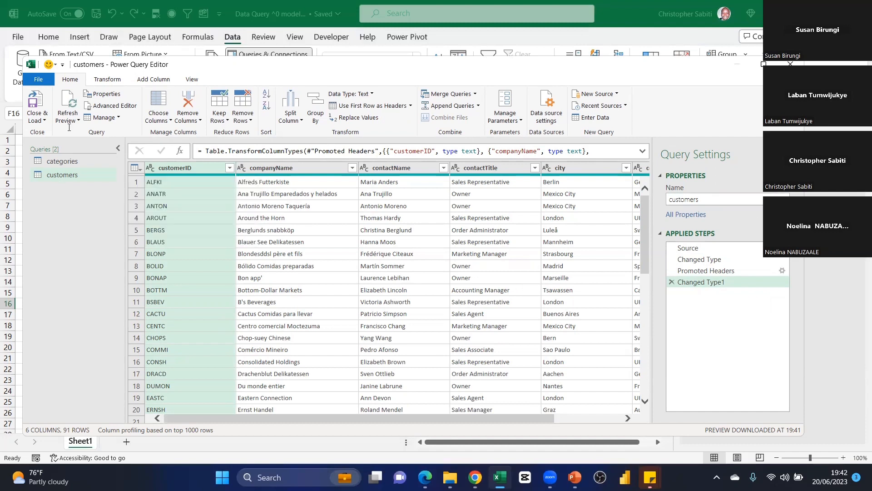
- Load the customers query as a connection only and add it to the Data Model
click(38, 119)
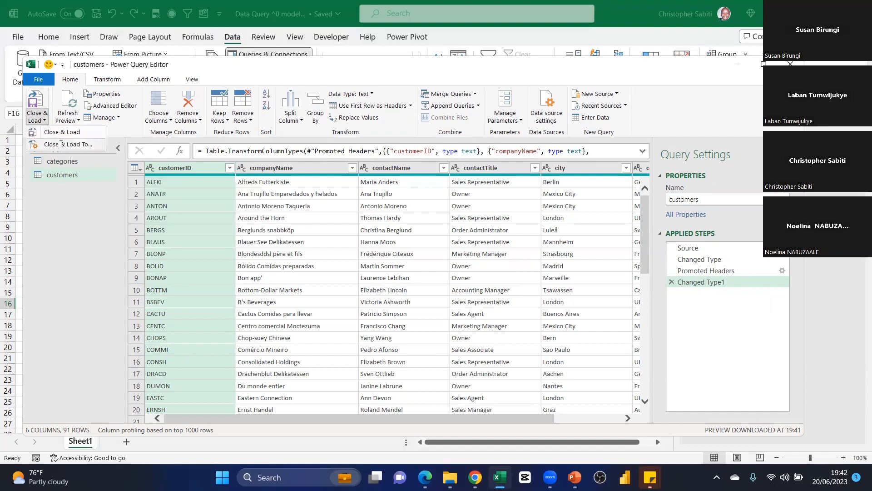
click(62, 144)
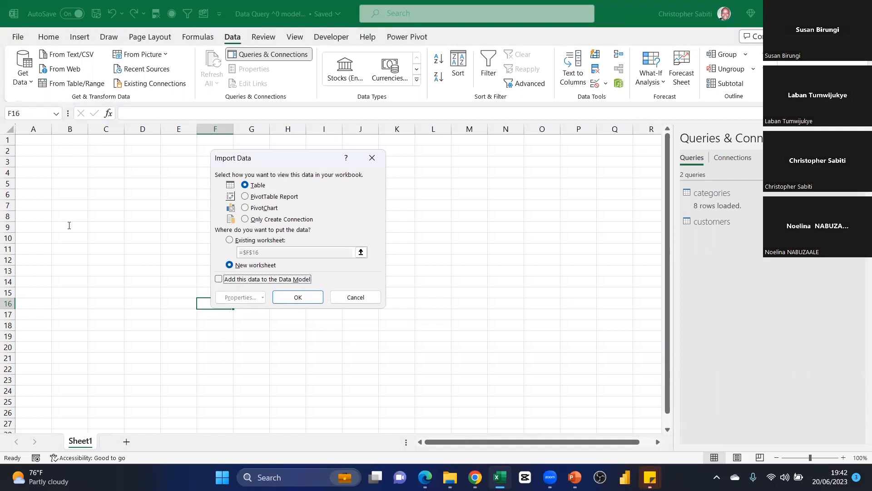
click(252, 221)
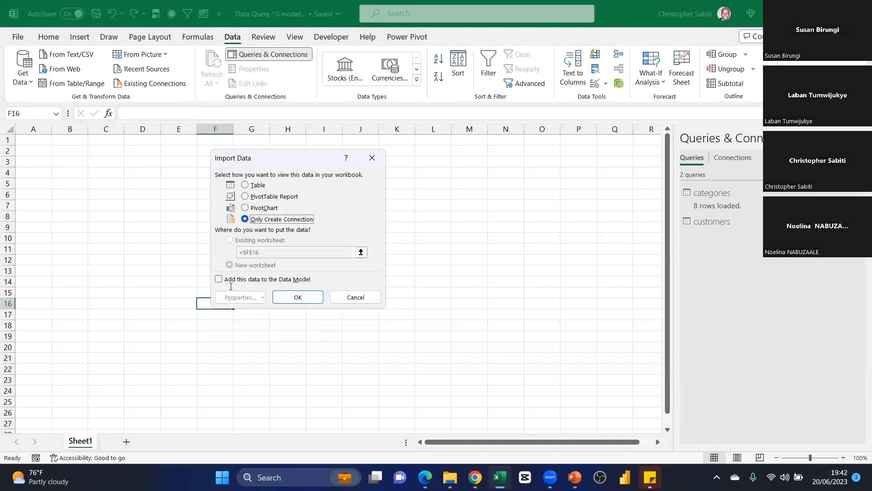
click(228, 280)
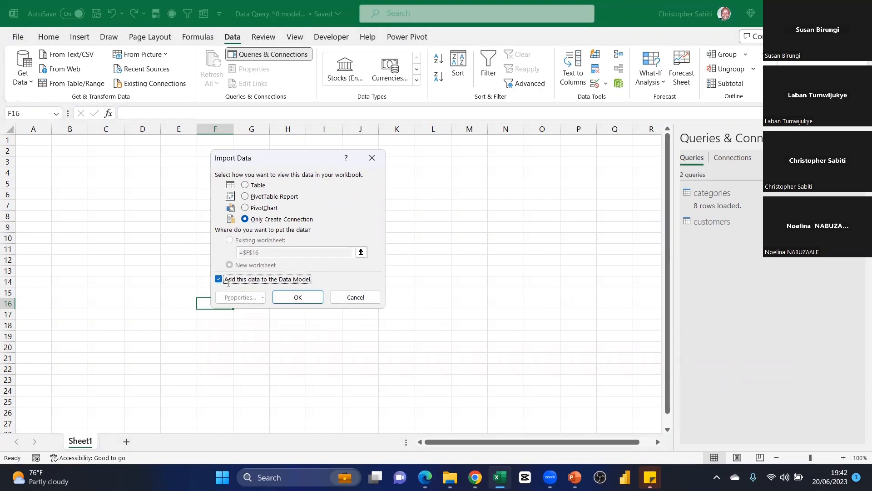
click(321, 298)
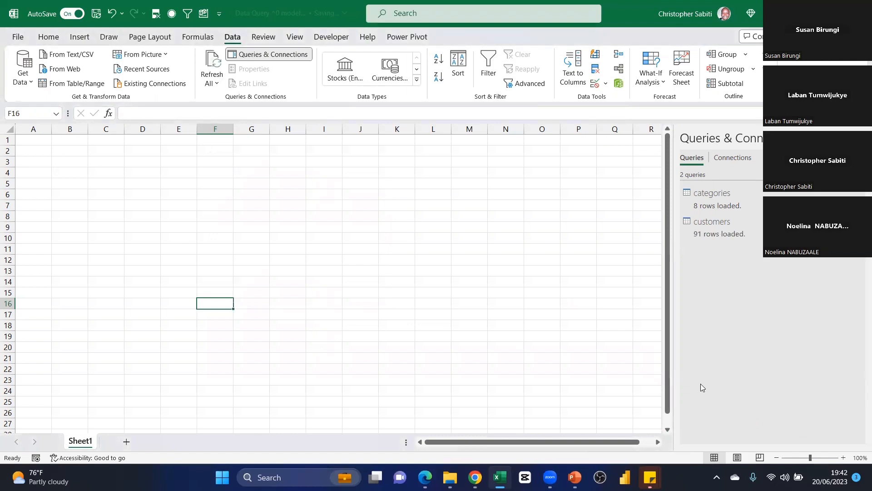
mouse_move(714, 237)
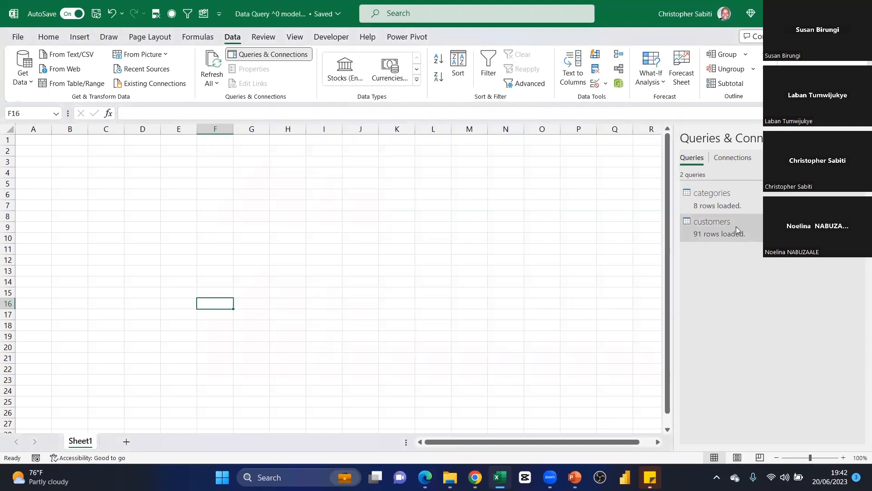
mouse_move(738, 228)
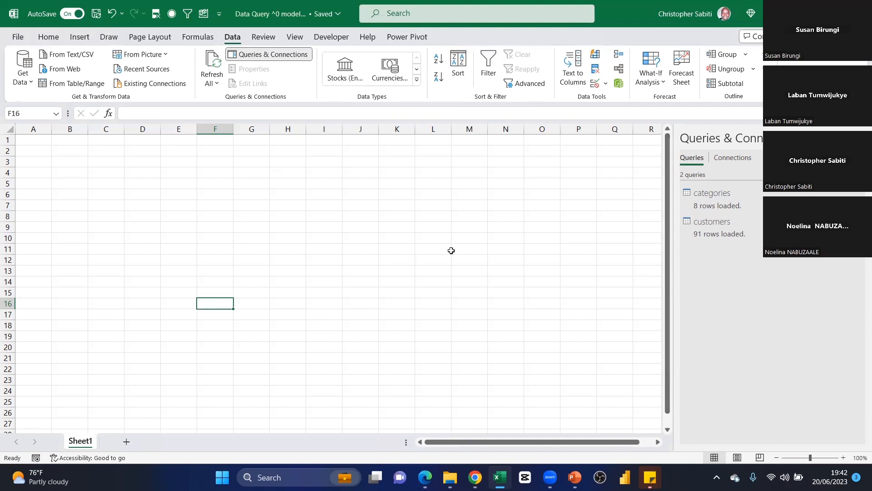
click(24, 86)
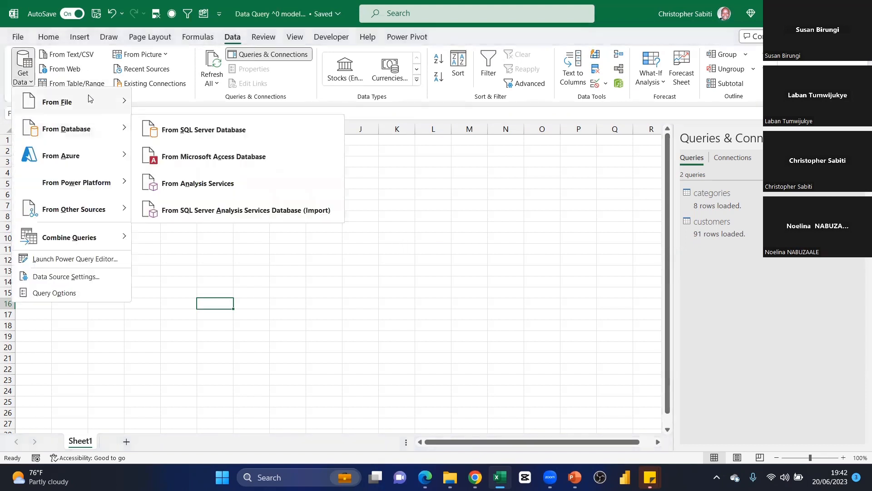
mouse_move(90, 99)
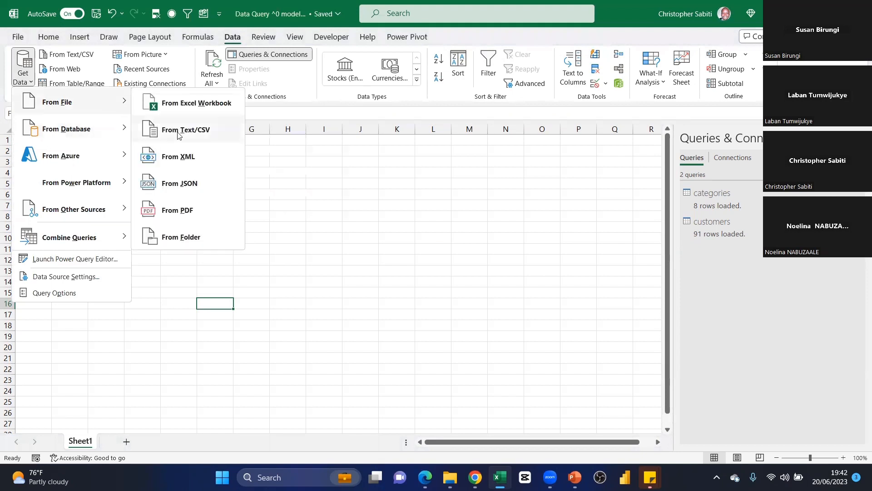
right_click(178, 135)
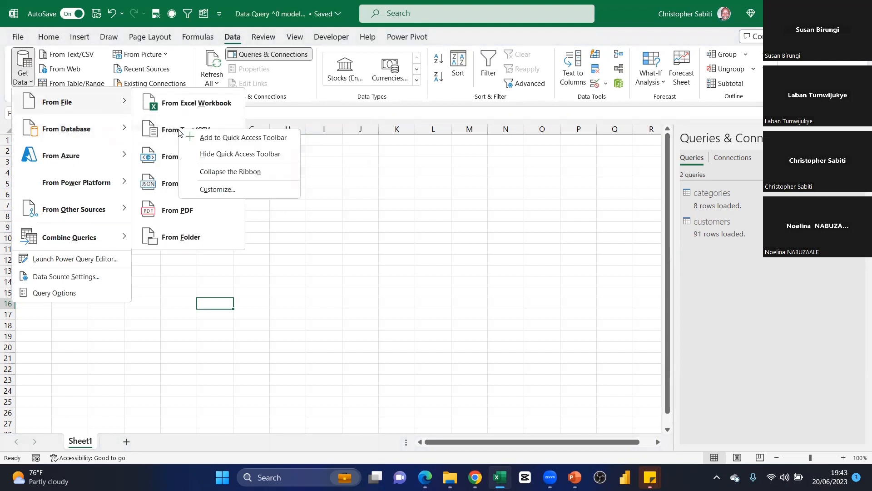
click(363, 199)
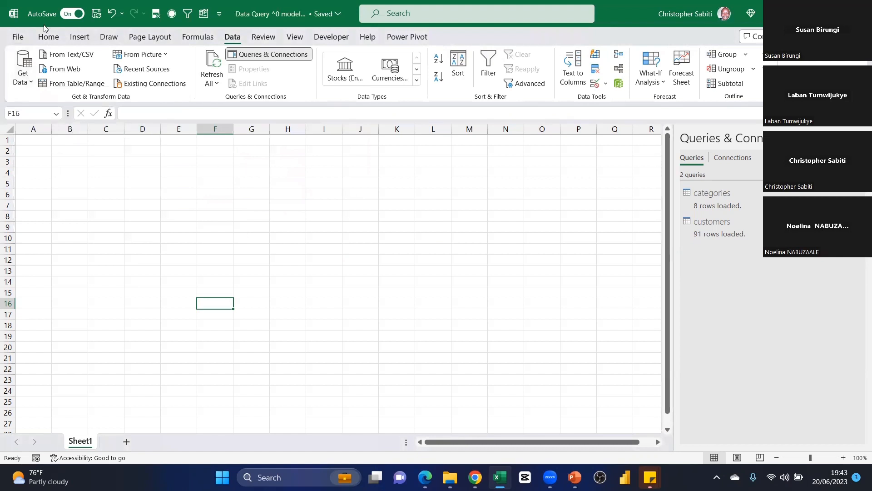
- Add the From Text/CSV import command to the Quick Access Toolbar
click(30, 84)
mouse_move(123, 101)
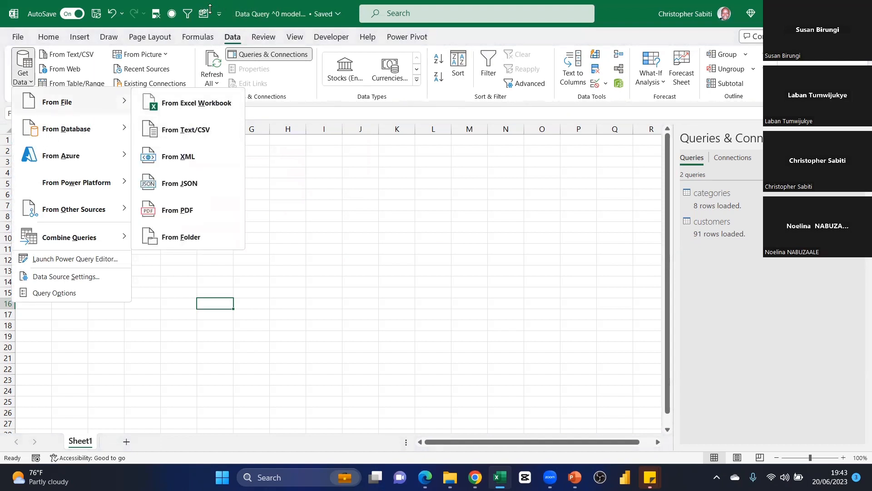
right_click(193, 129)
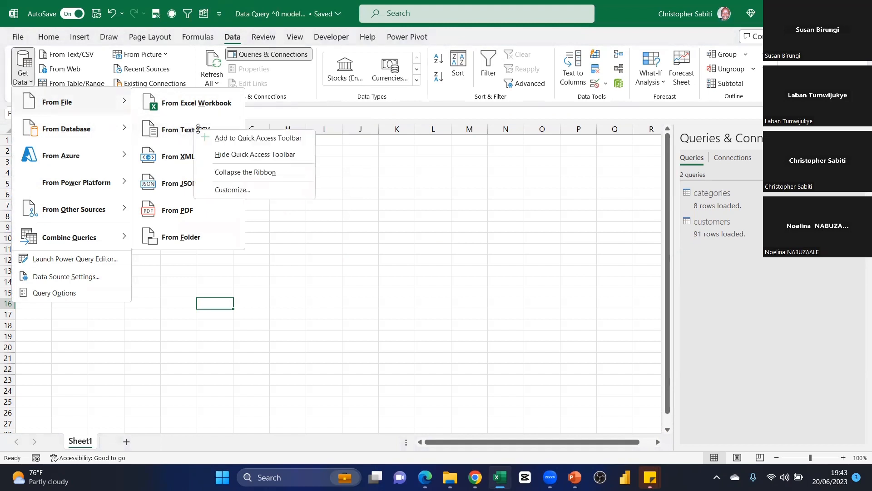
click(239, 138)
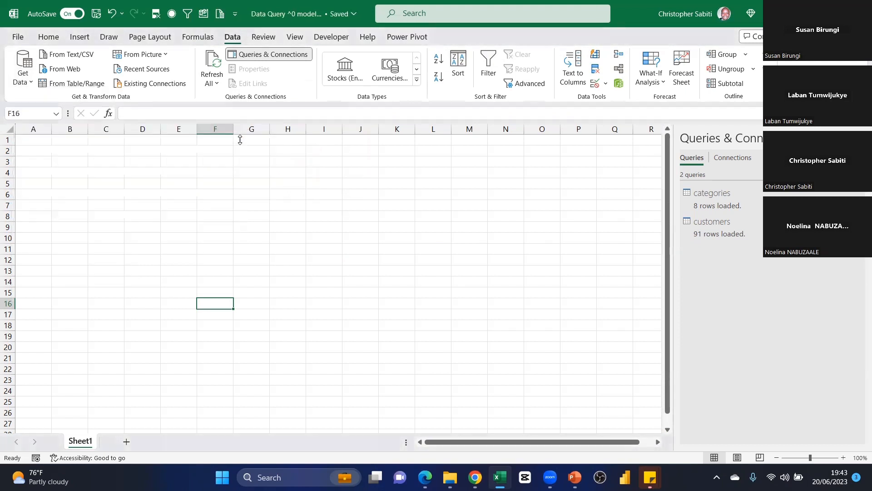
click(124, 190)
- Import the employees CSV file as a connection only and add it to the Data Model
click(221, 14)
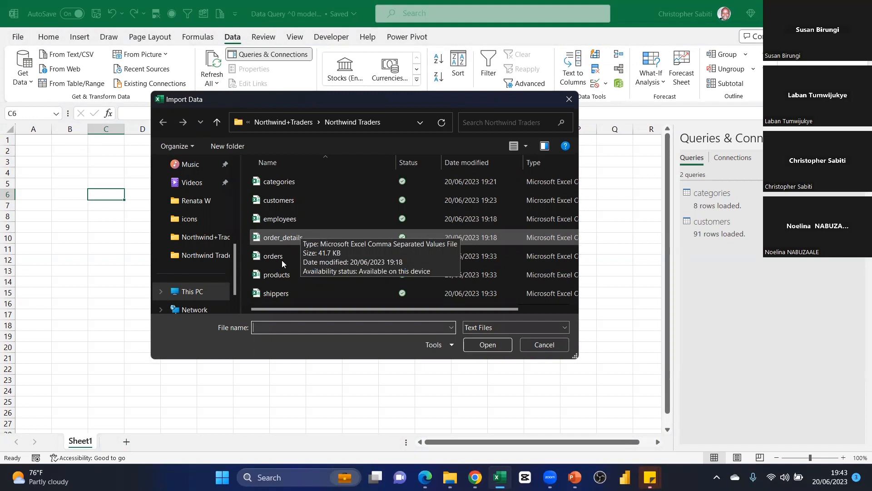
click(295, 219)
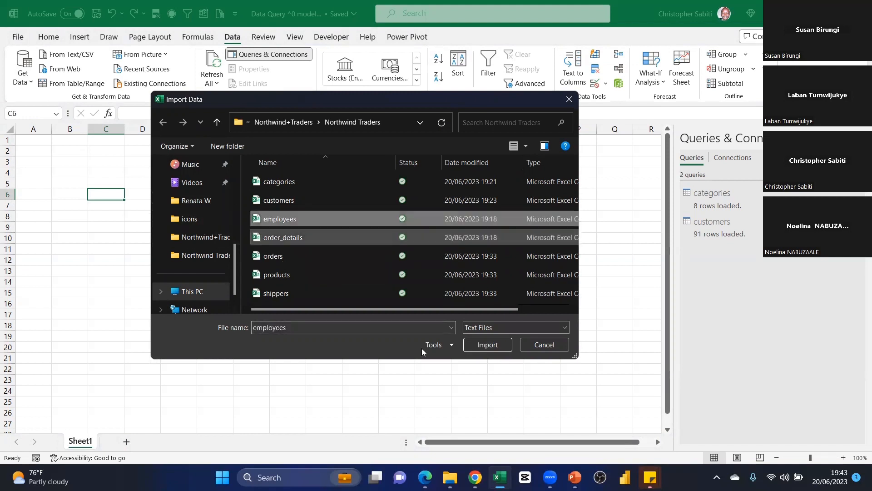
click(489, 345)
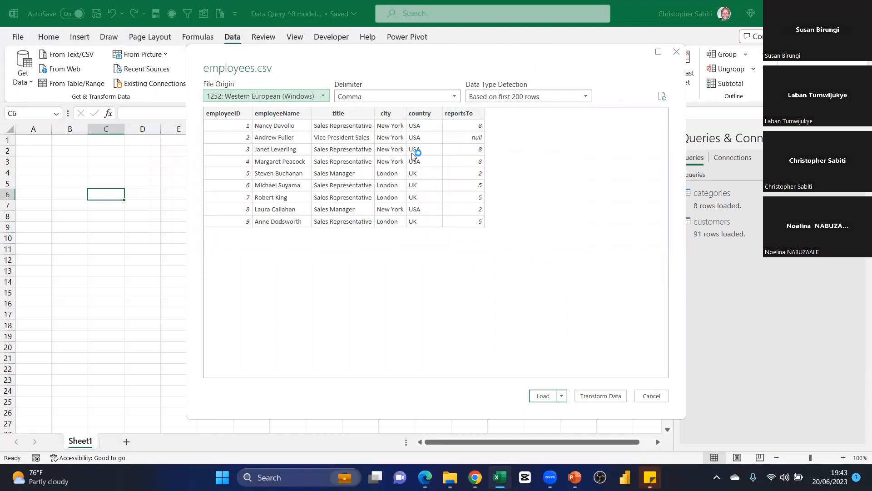
click(562, 396)
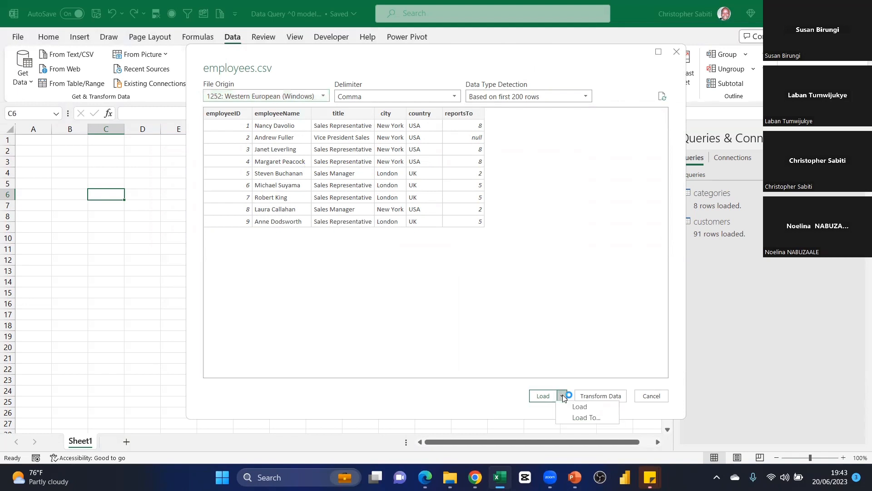
click(585, 417)
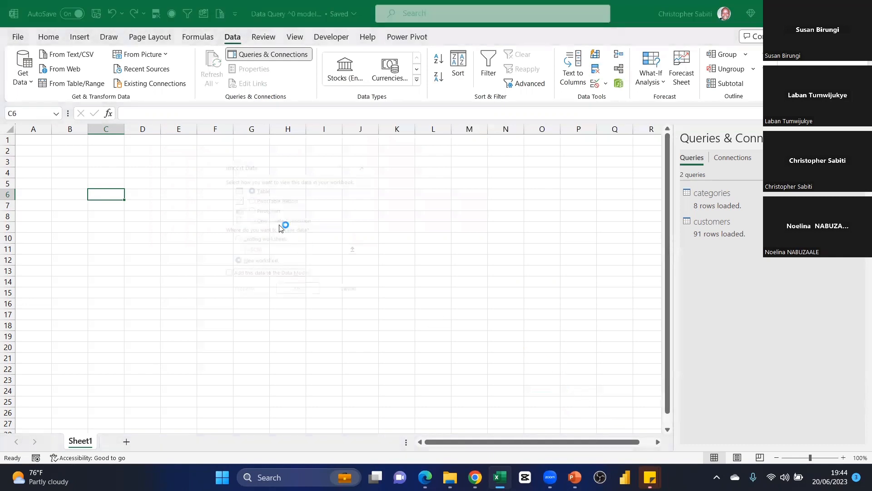
click(272, 220)
click(252, 279)
click(297, 296)
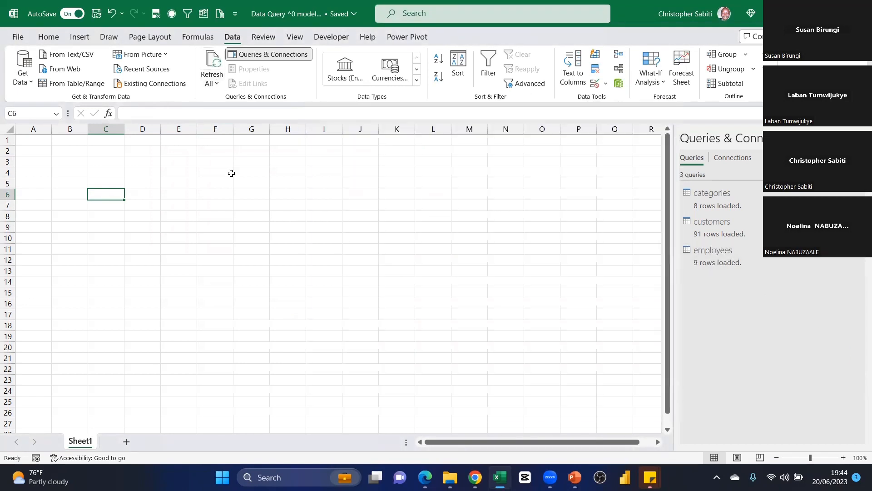
- Import the order_details CSV file as a connection only and add it to the Data Model
click(219, 14)
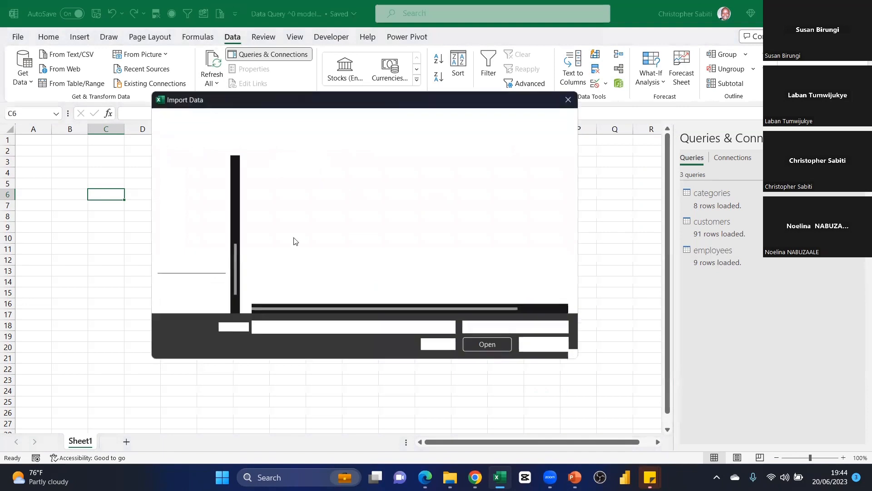
click(294, 240)
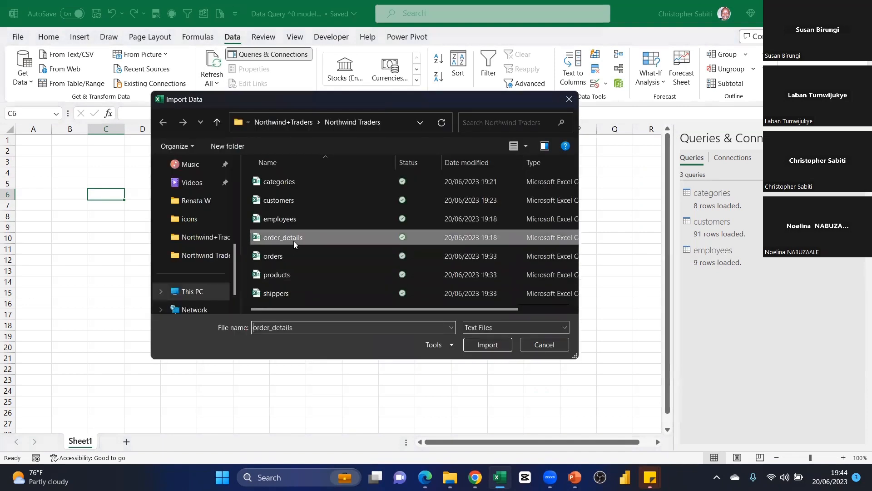
click(489, 345)
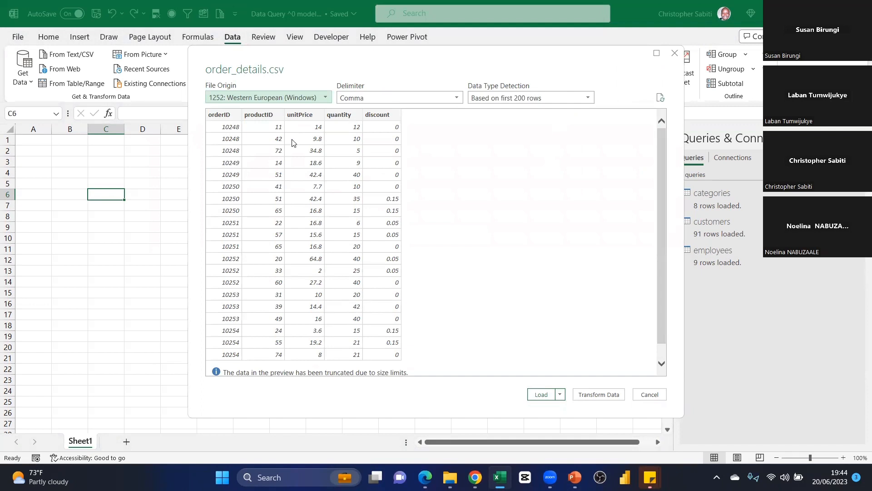
click(560, 394)
click(461, 227)
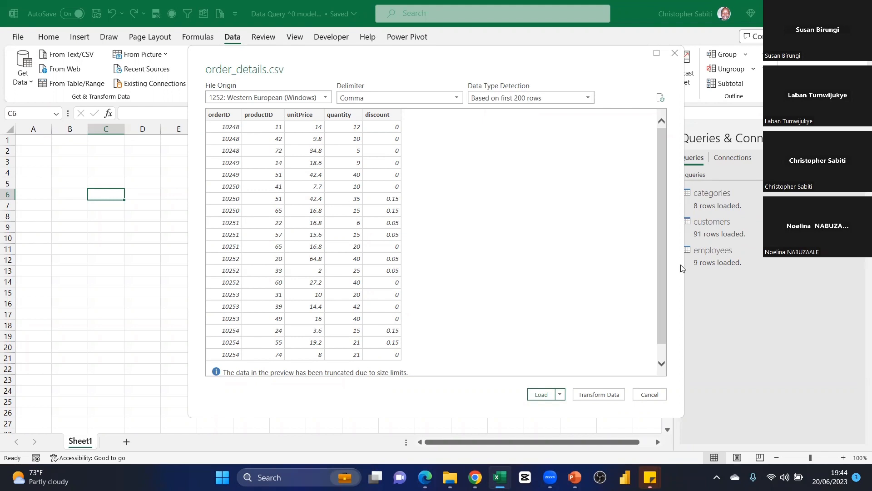
click(560, 394)
click(566, 403)
click(272, 219)
click(261, 279)
click(297, 297)
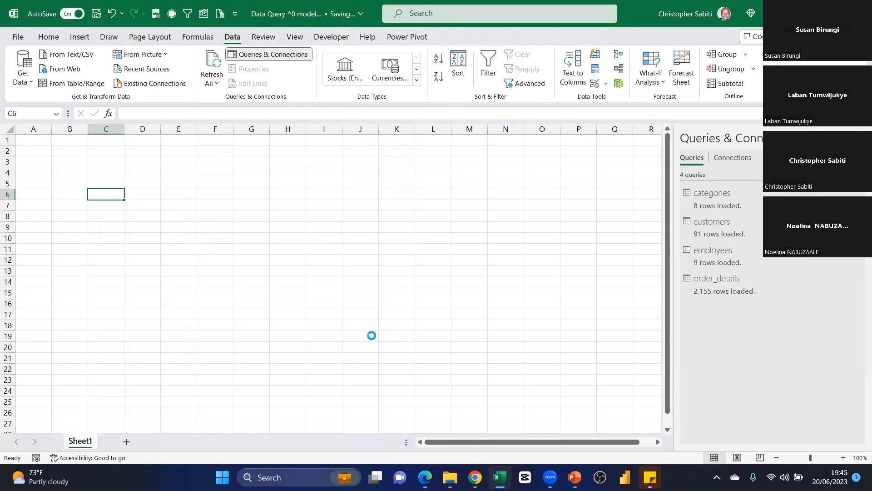
- Import the orders CSV file as a connection only and add it to the Data Model
click(228, 19)
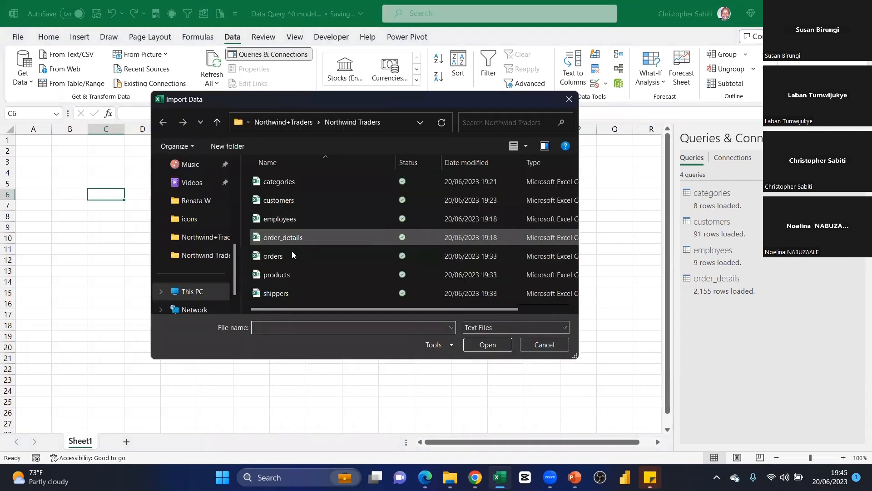
click(292, 254)
click(466, 343)
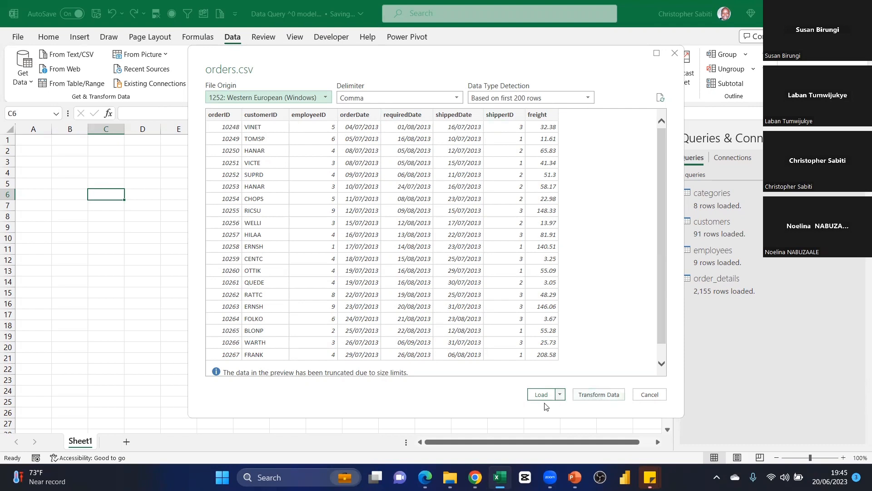
click(560, 394)
click(571, 415)
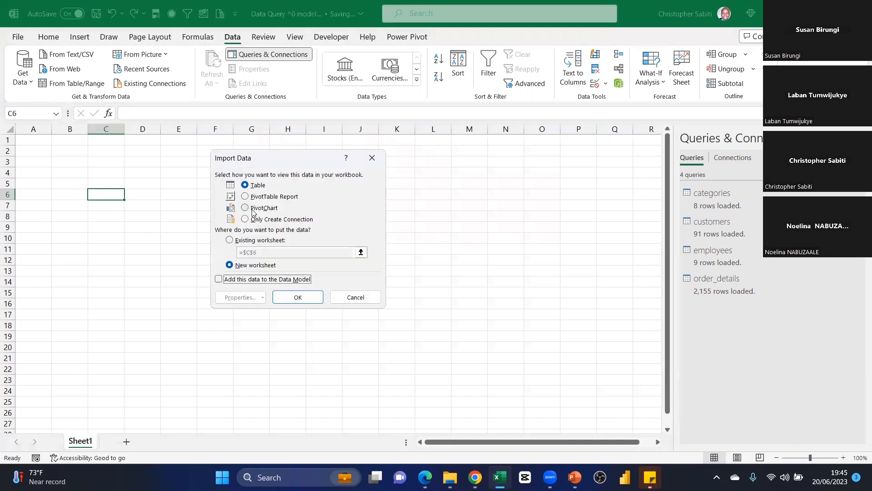
click(255, 219)
click(240, 283)
click(294, 298)
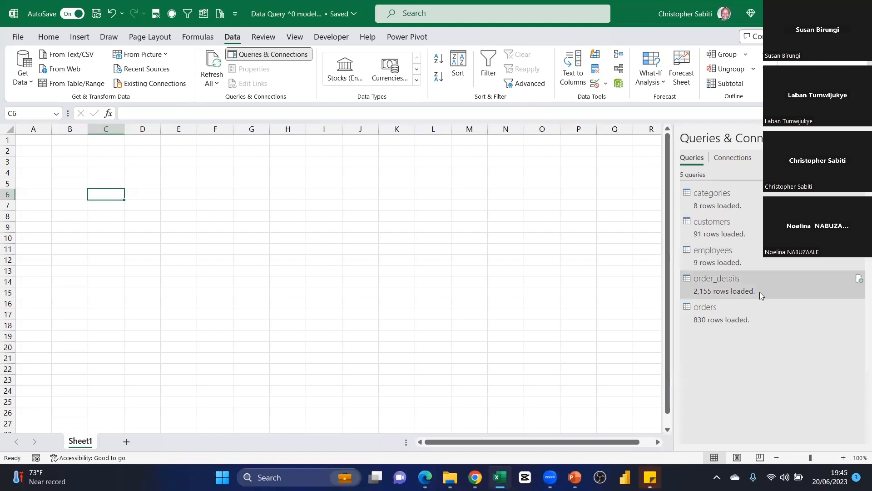
- Open the orders query in Power Query Editor and check its shippedDate column for empty values
double_click(710, 313)
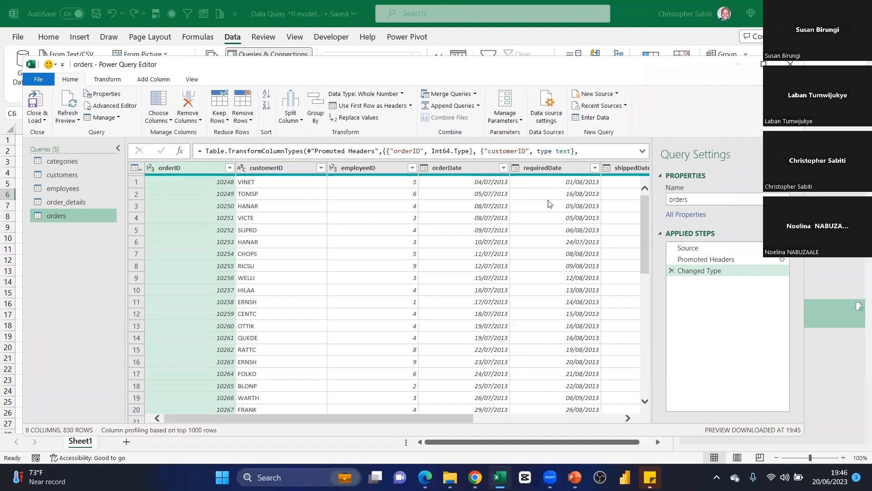
drag(386, 420, 545, 394)
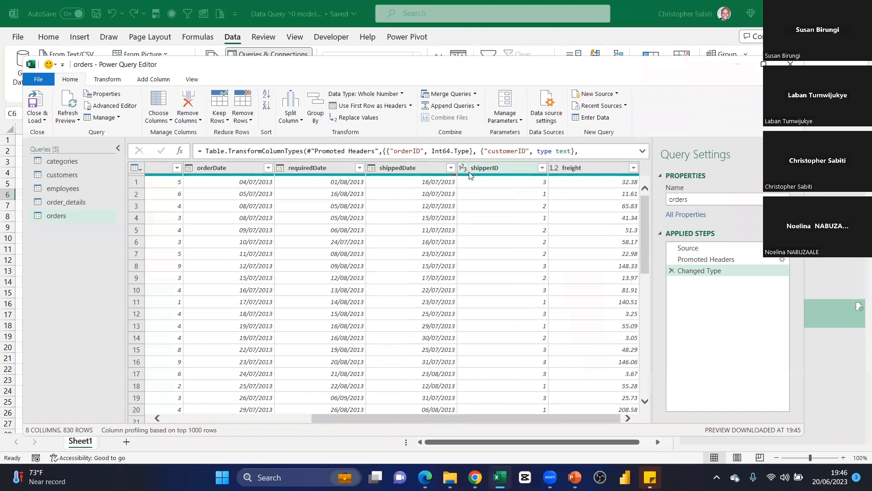
mouse_move(455, 177)
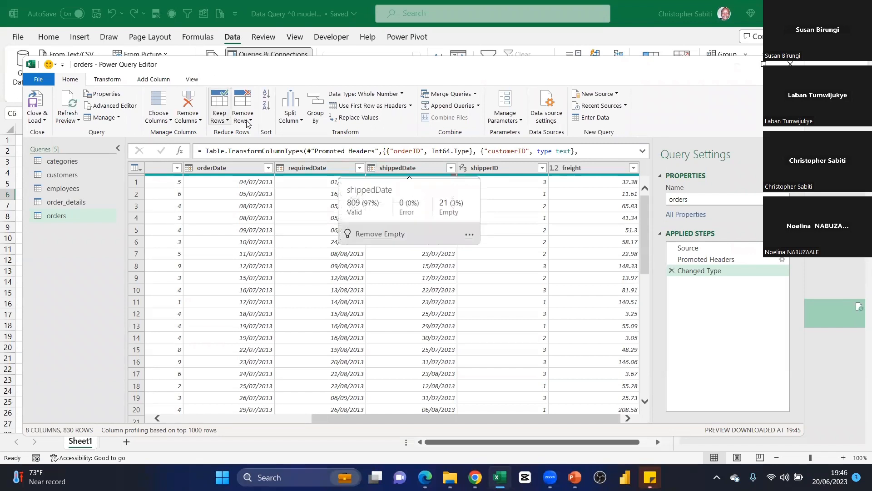
- Turn on column quality in the orders data preview and review the valid, error and empty percentages of the date columns
click(192, 79)
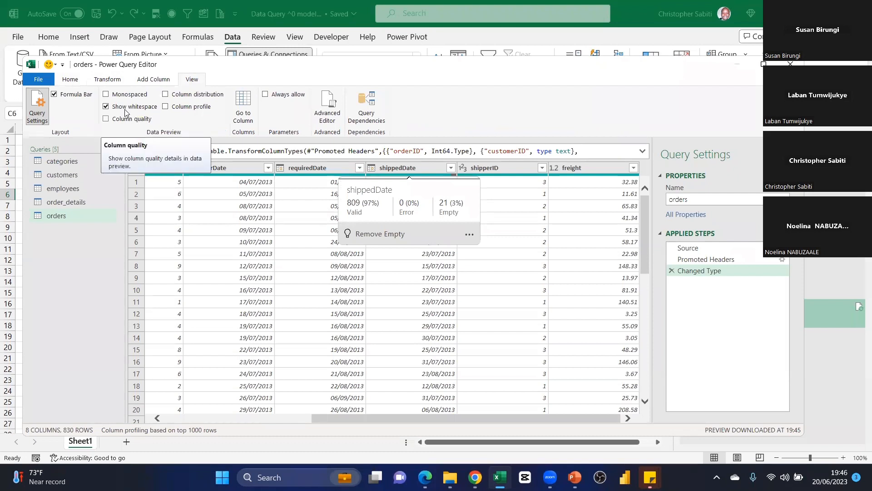
click(70, 79)
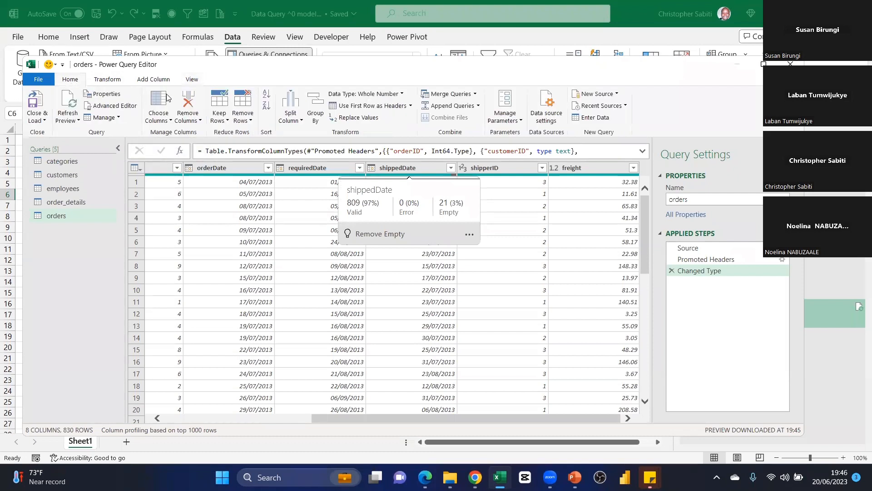
click(191, 80)
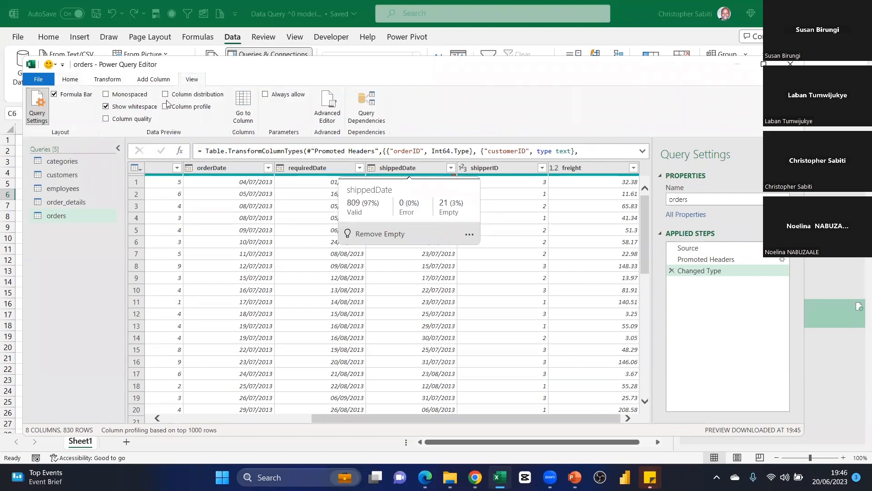
click(106, 119)
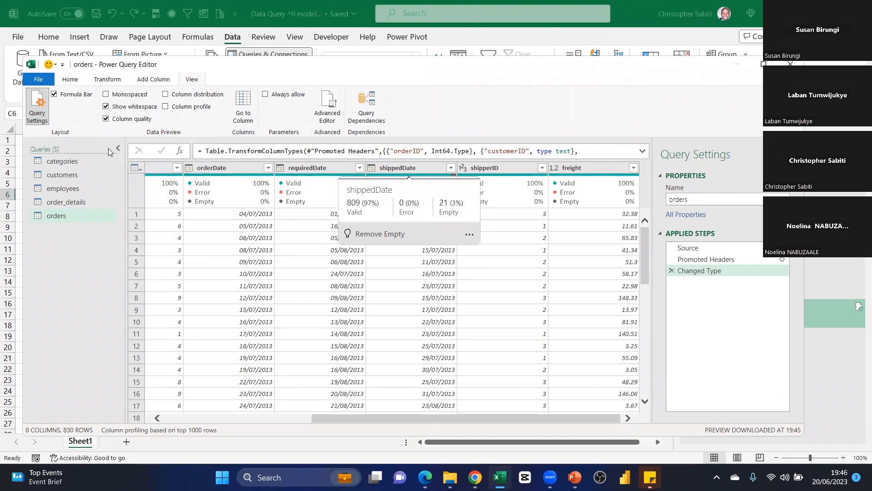
click(242, 238)
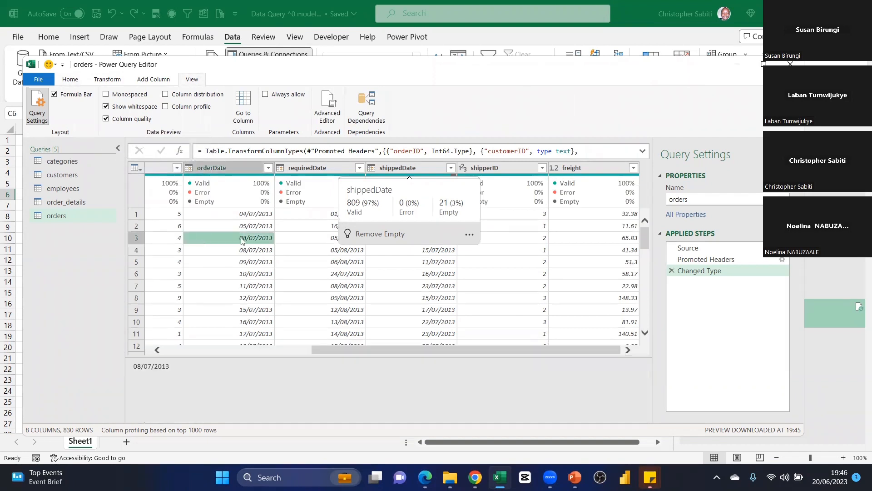
click(503, 309)
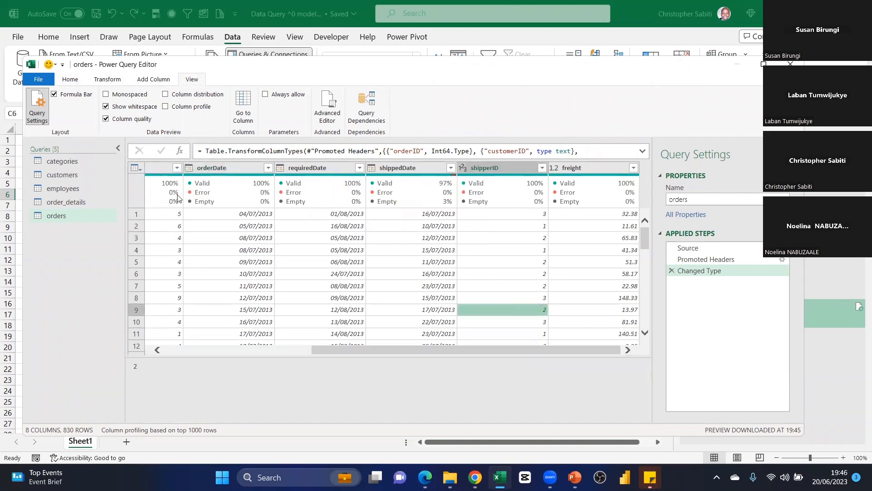
mouse_move(387, 203)
mouse_move(447, 205)
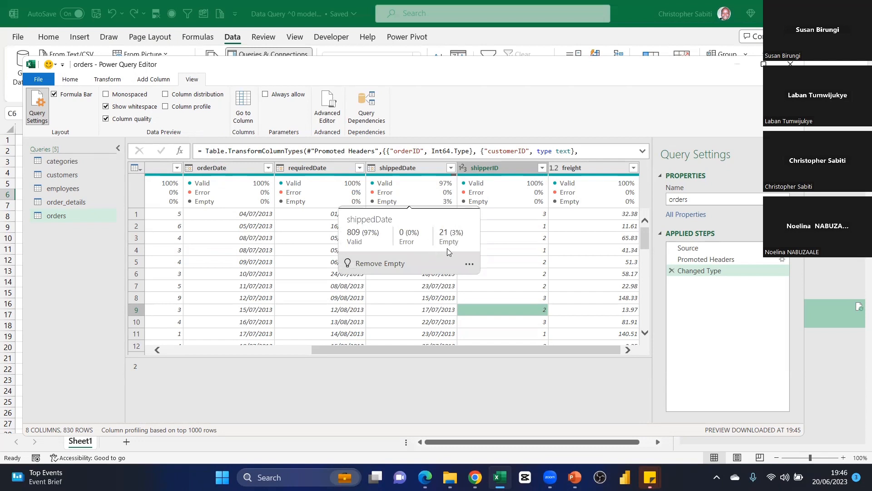
click(436, 297)
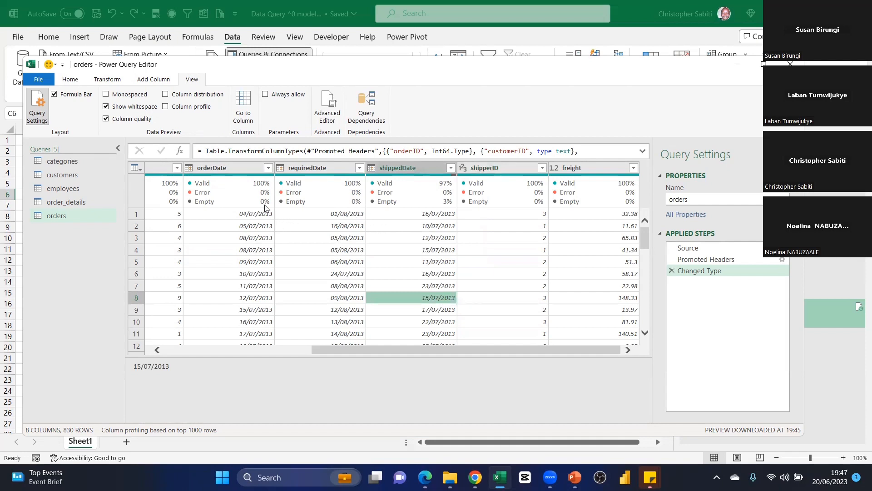
mouse_move(252, 174)
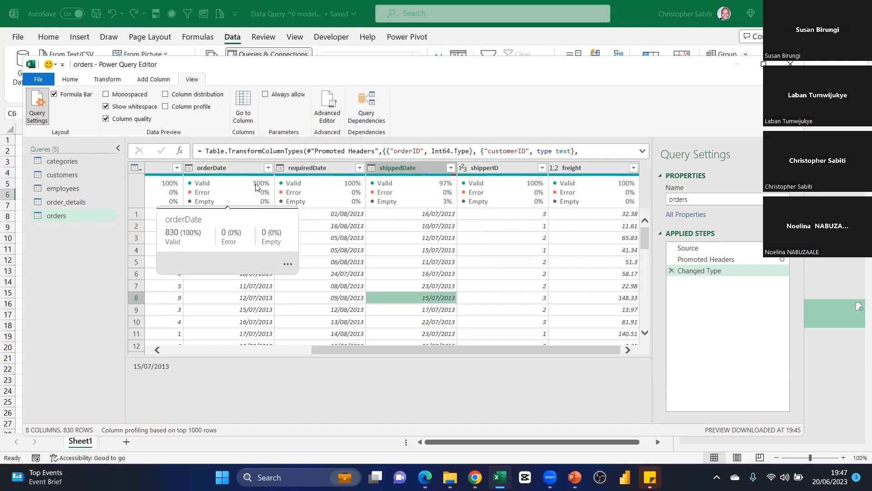
mouse_move(341, 186)
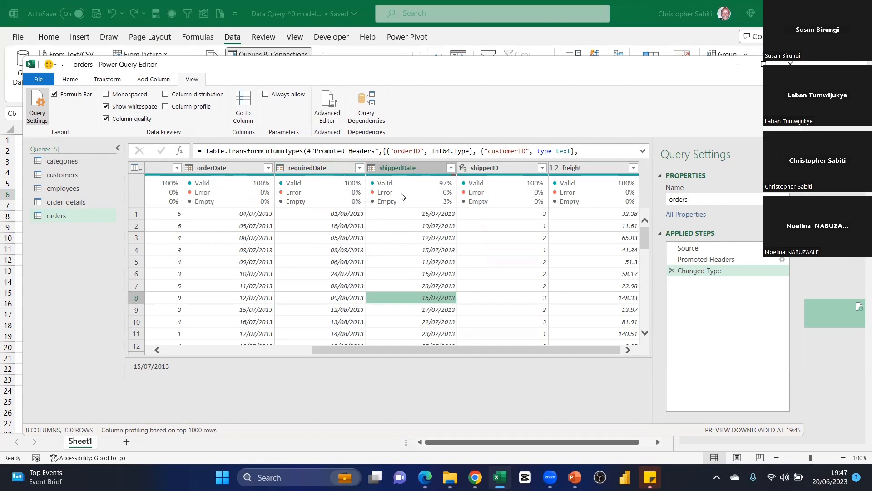
- Inspect the shippedDate column's valid, error and empty counts and the cleanup options offered for it
mouse_move(402, 196)
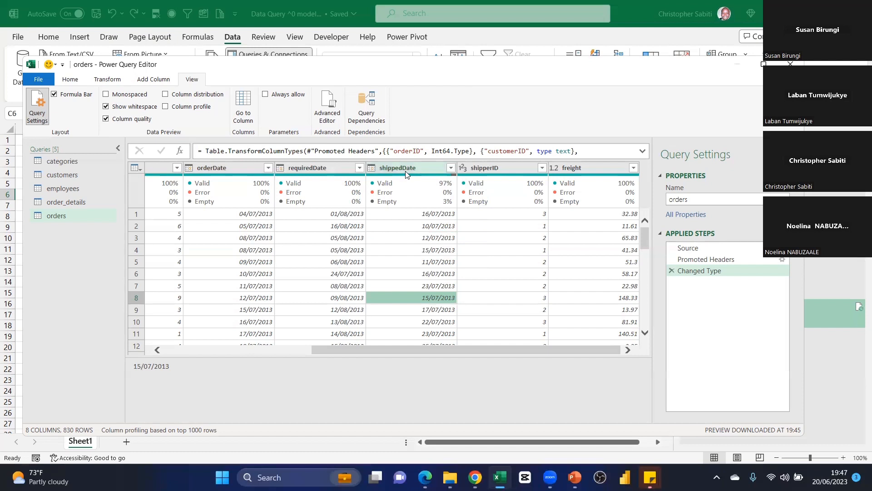
mouse_move(447, 178)
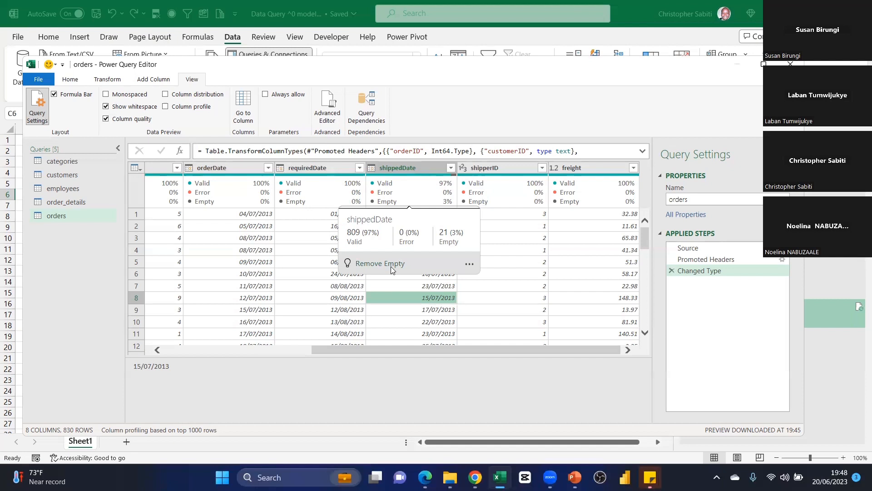
click(468, 264)
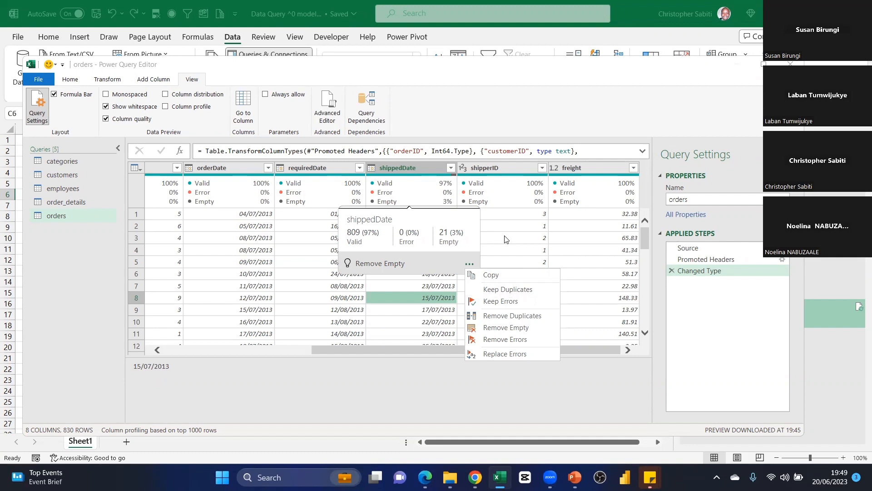
click(1, 219)
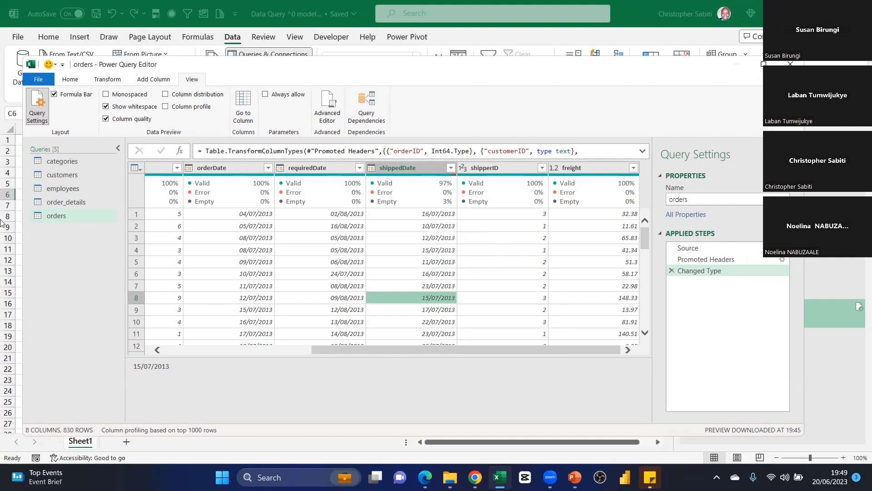
click(75, 262)
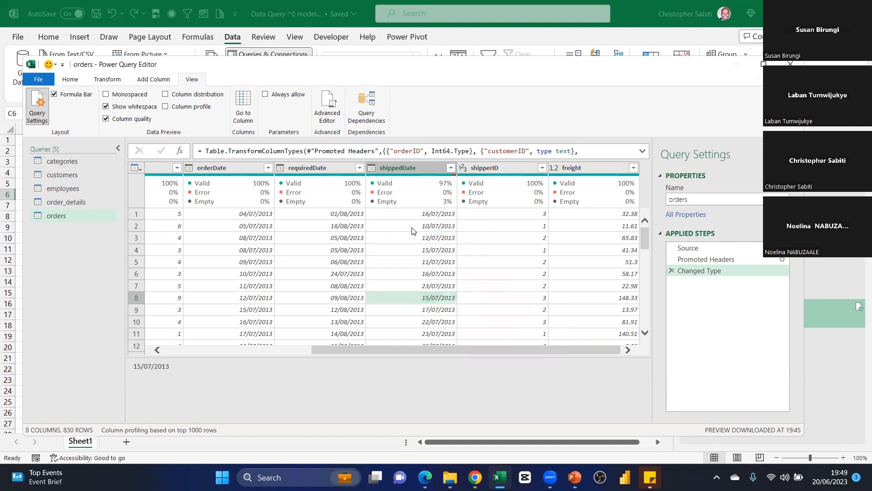
- Close and load the orders query to return from Power Query Editor to the worksheet
click(81, 80)
click(44, 120)
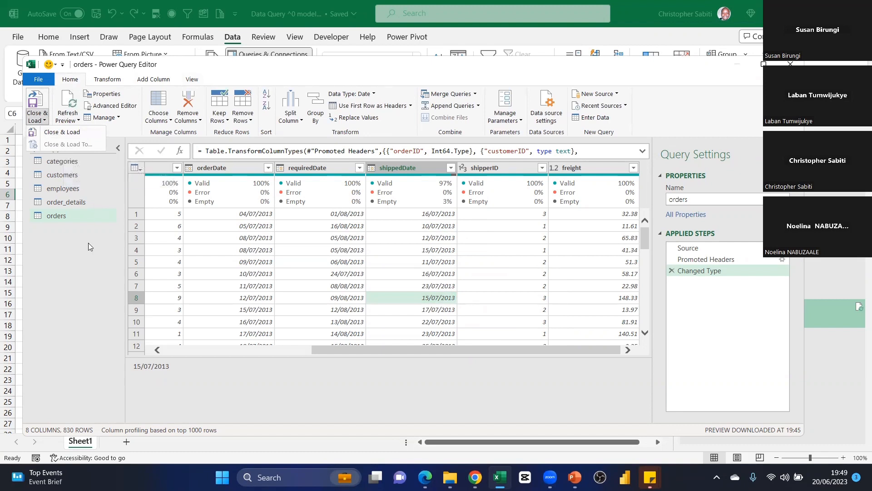
click(62, 132)
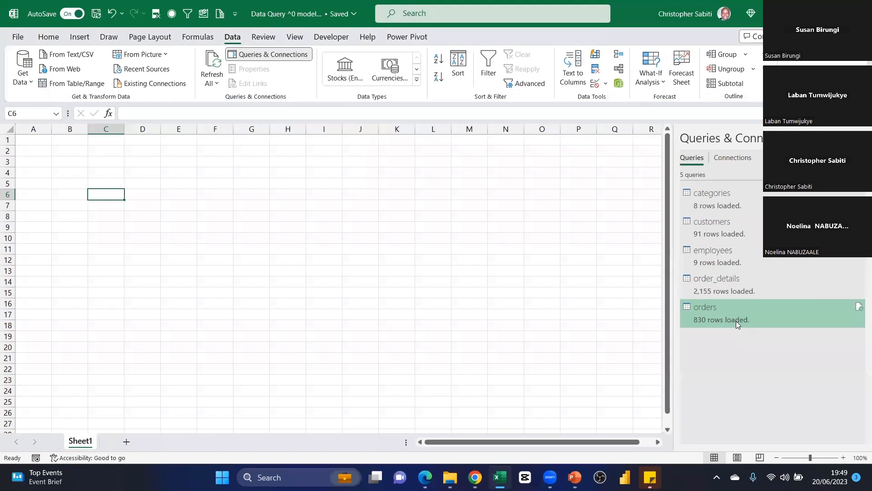
mouse_move(736, 322)
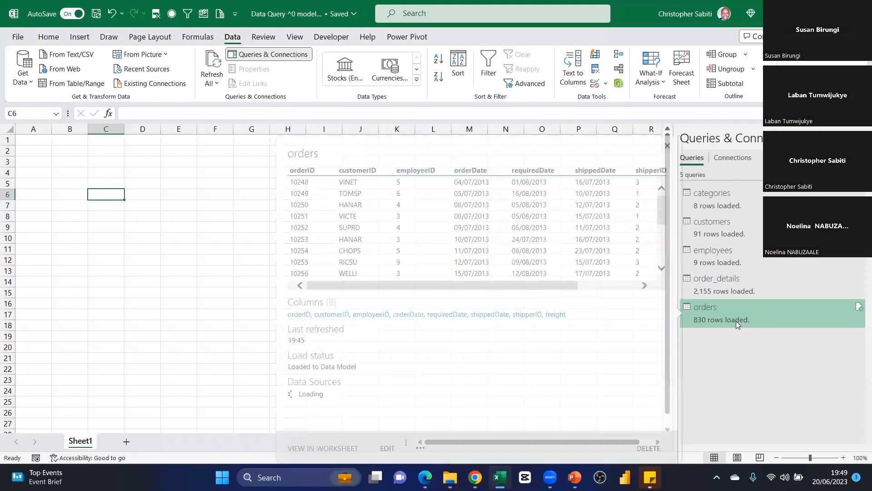
click(151, 261)
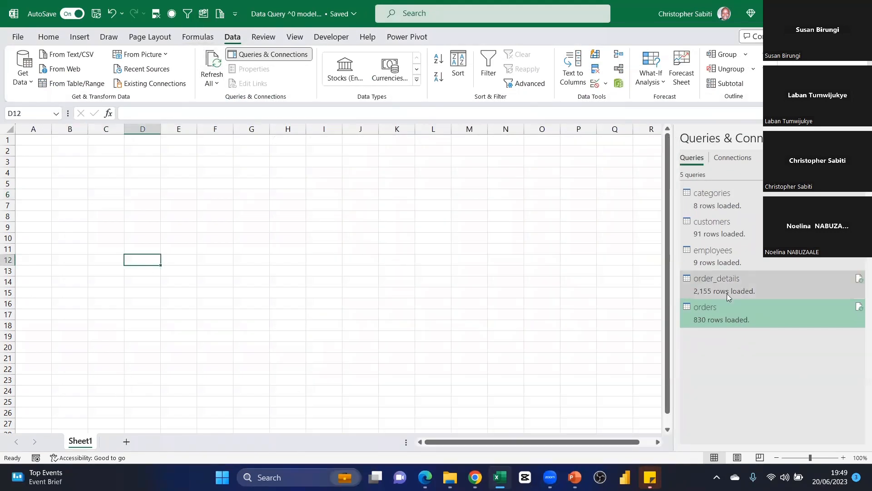
- Import the products CSV file as a connection only and add it to the Data Model
click(220, 13)
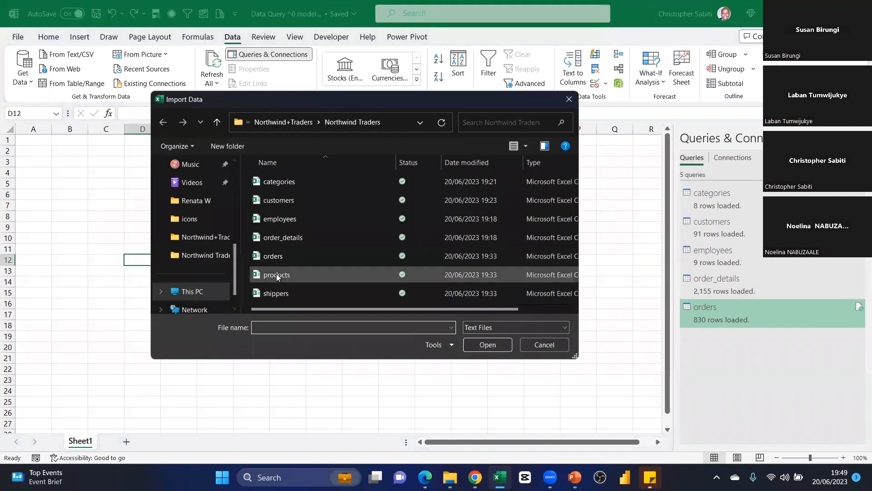
click(280, 275)
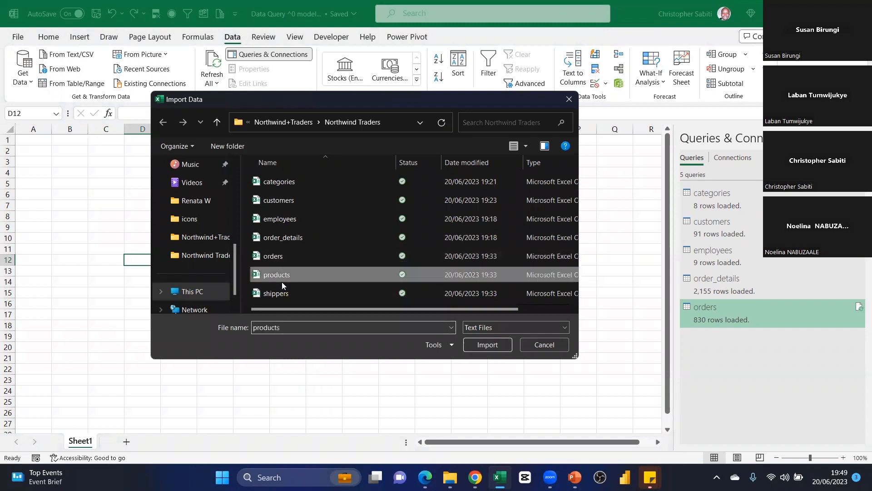
click(491, 345)
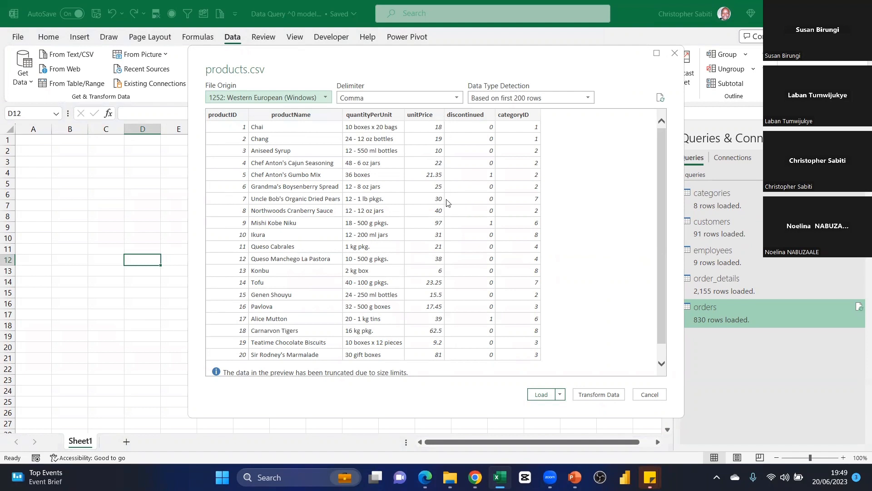
scroll(379, 170, down, 1)
scroll(388, 172, up, 1)
scroll(379, 240, down, 1)
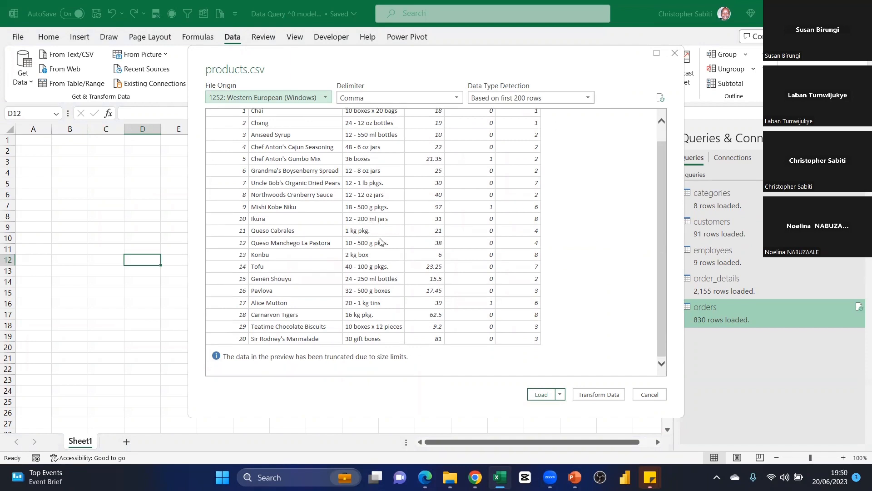
scroll(393, 247, up, 1)
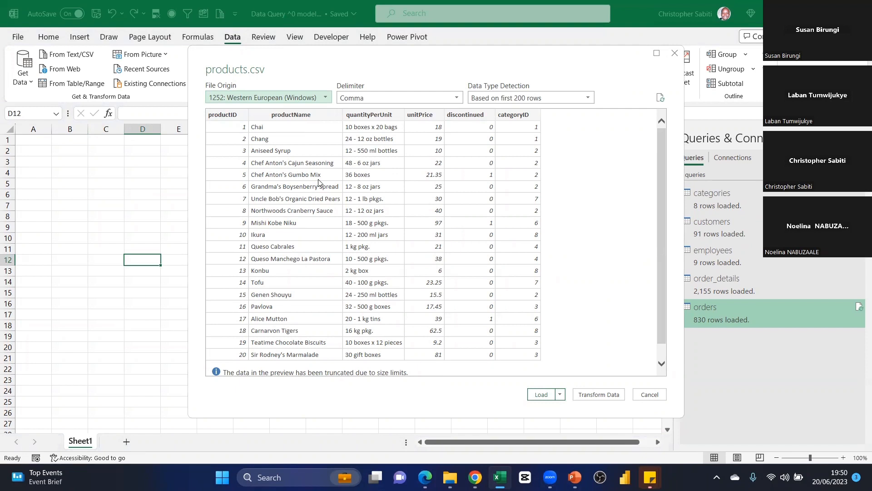
click(559, 394)
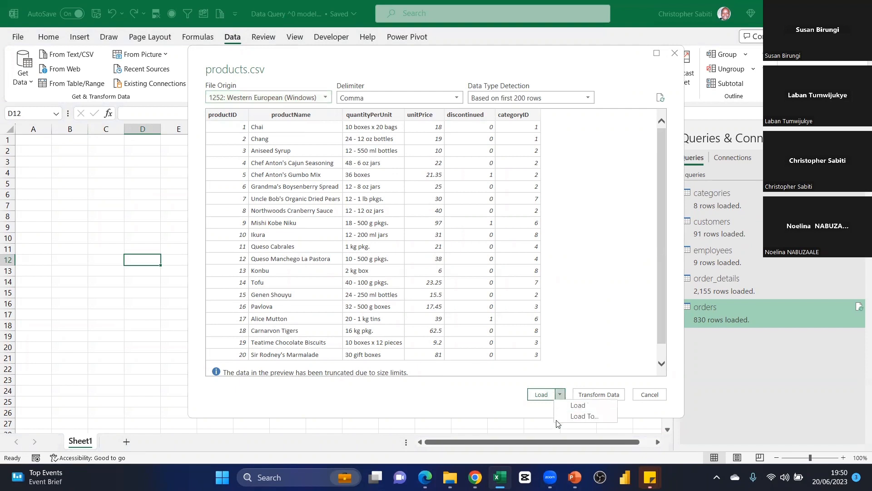
click(578, 419)
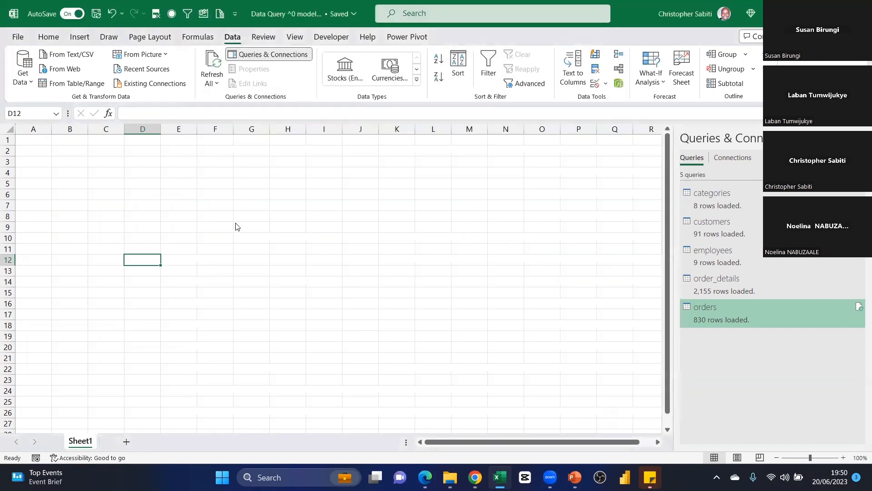
click(265, 219)
click(252, 278)
click(298, 298)
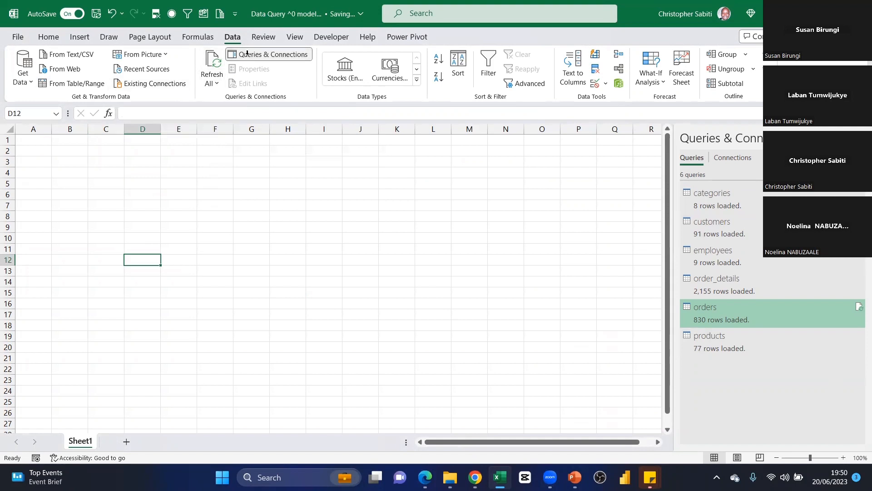
- Import the shippers CSV file from the Northwind Traders folder and open it in Power Query Editor for transformation
click(220, 16)
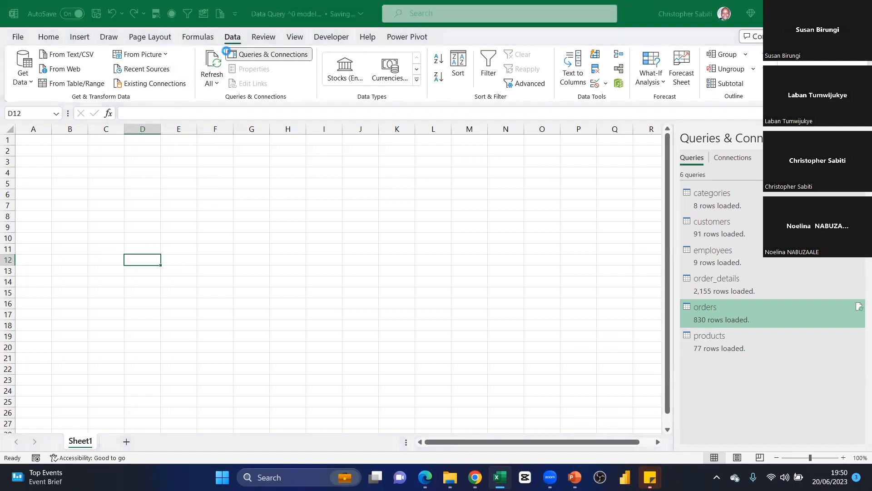
click(271, 294)
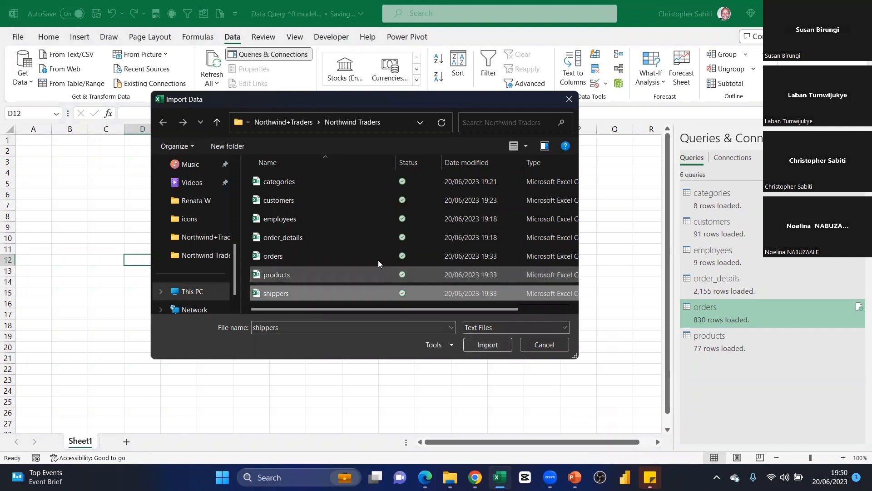
click(497, 346)
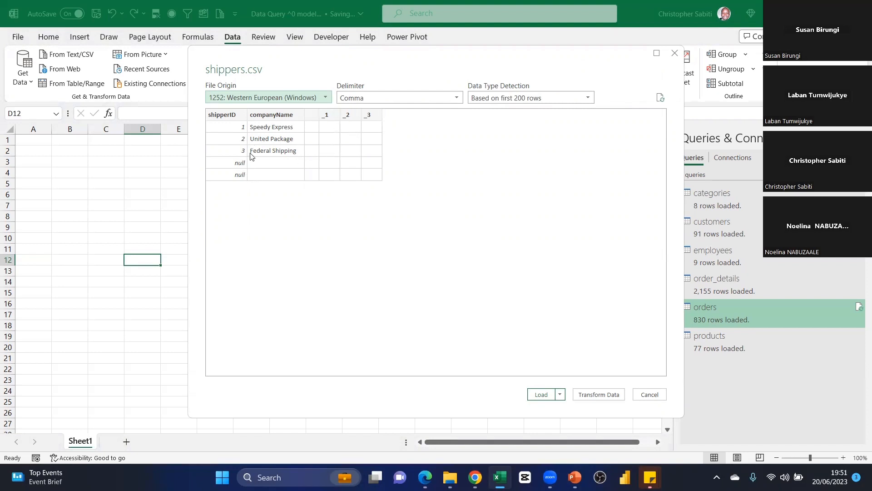
click(599, 394)
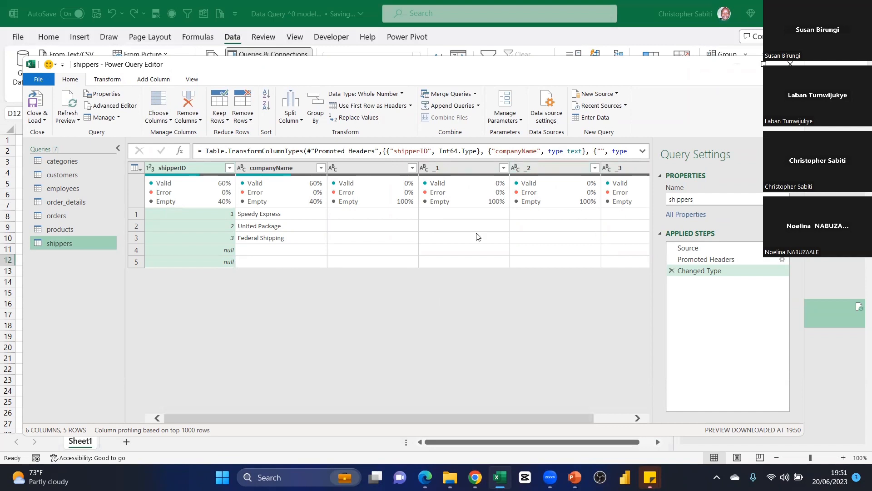
click(371, 167)
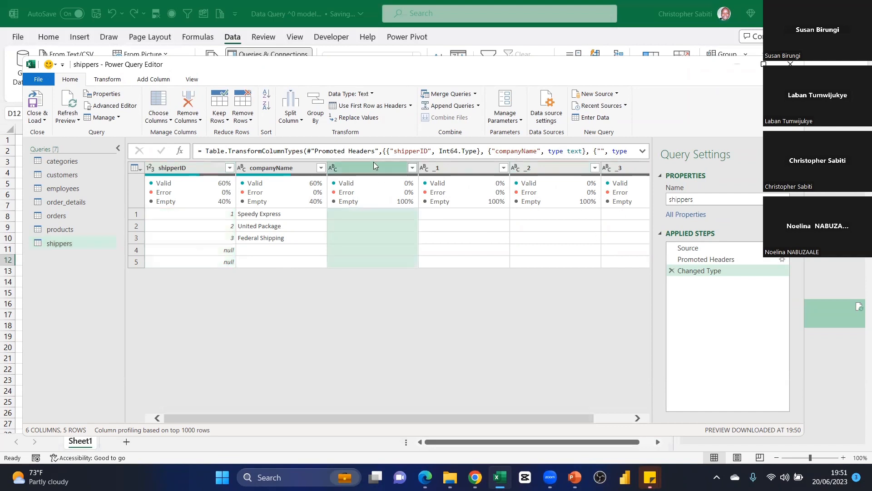
shift+click(613, 168)
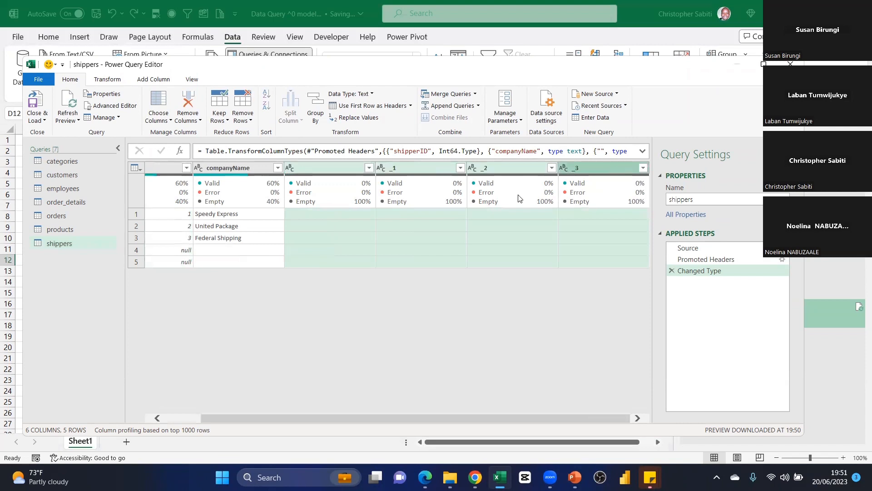
right_click(408, 166)
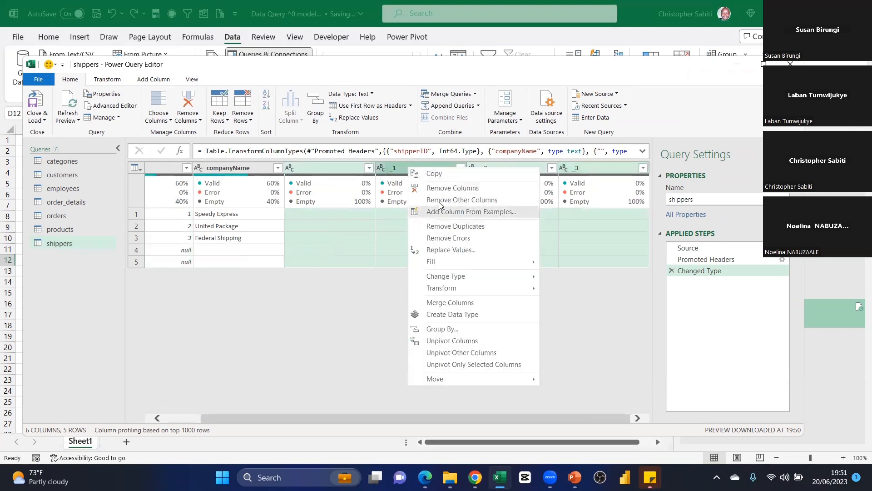
click(330, 200)
scroll(324, 291, left, 2)
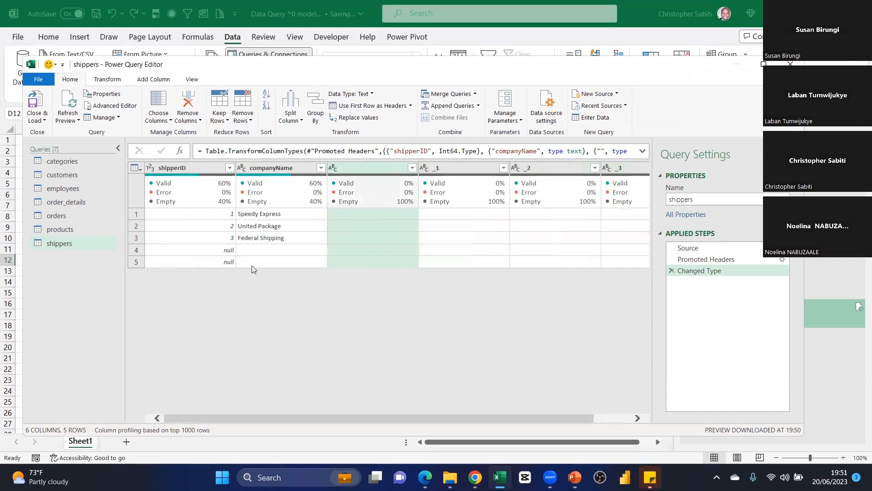
- Keep only the companyName and shipperID columns in the shippers query and remove all other columns
click(261, 172)
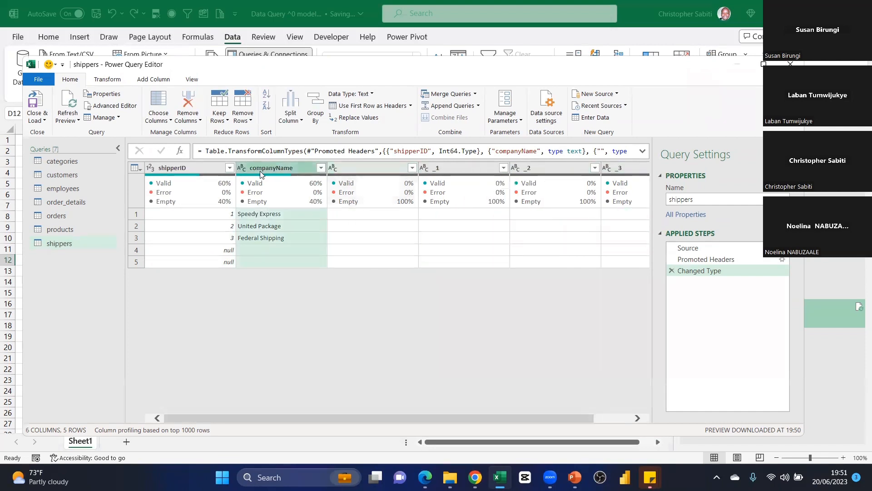
ctrl+click(172, 168)
right_click(170, 167)
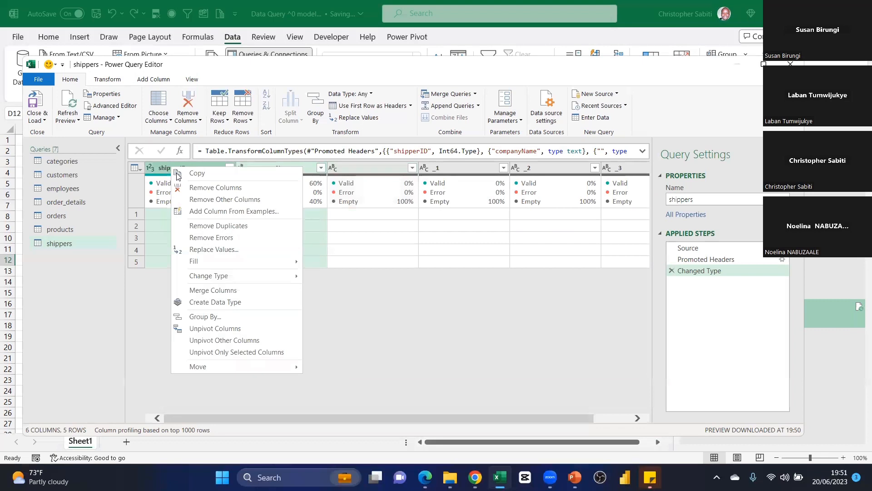
click(227, 200)
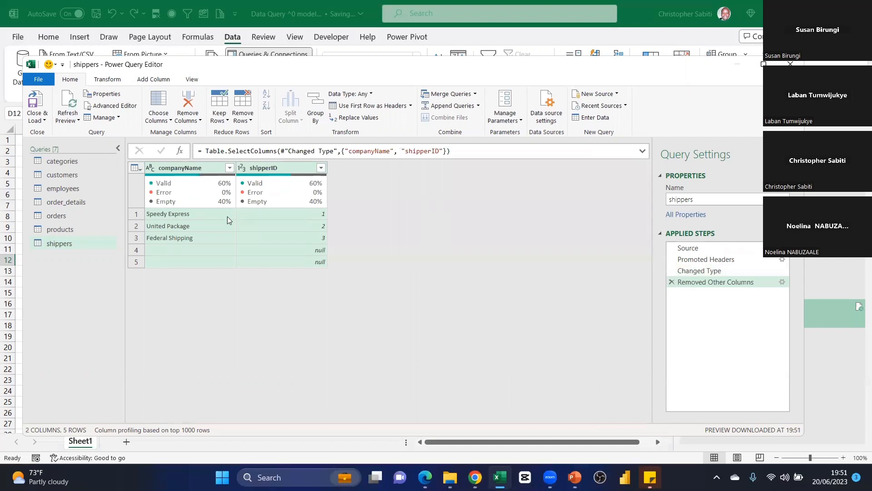
click(255, 249)
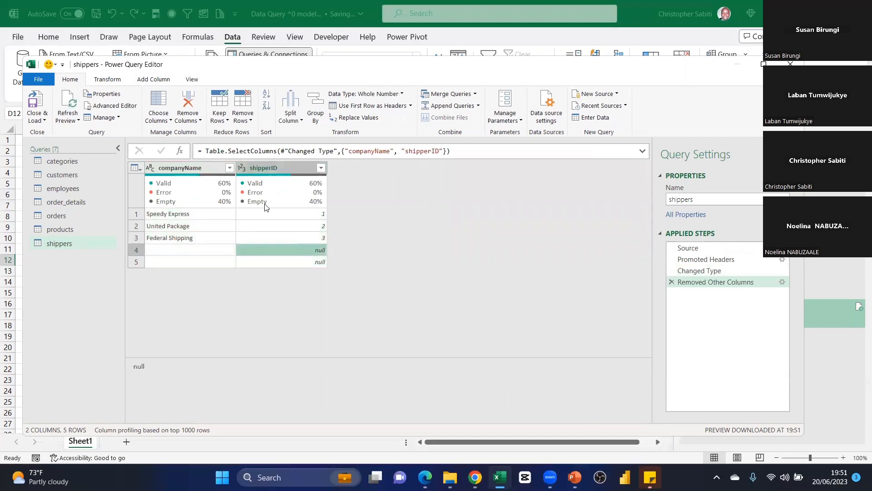
click(251, 121)
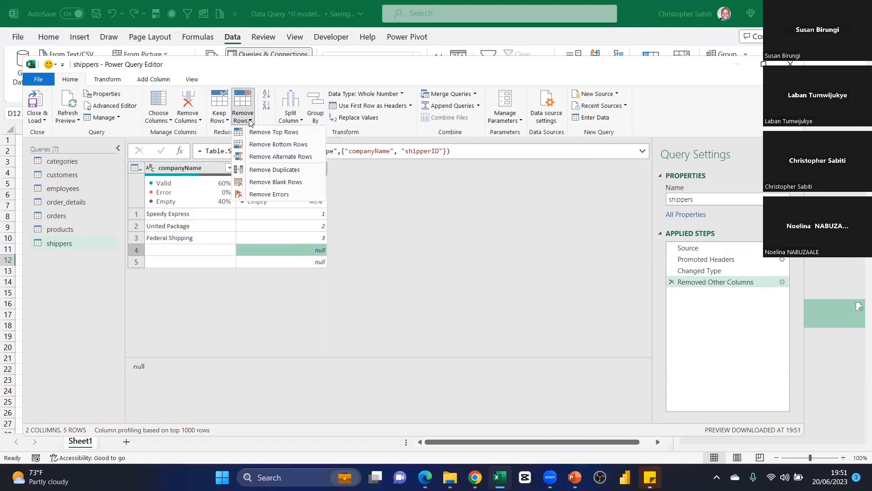
click(285, 145)
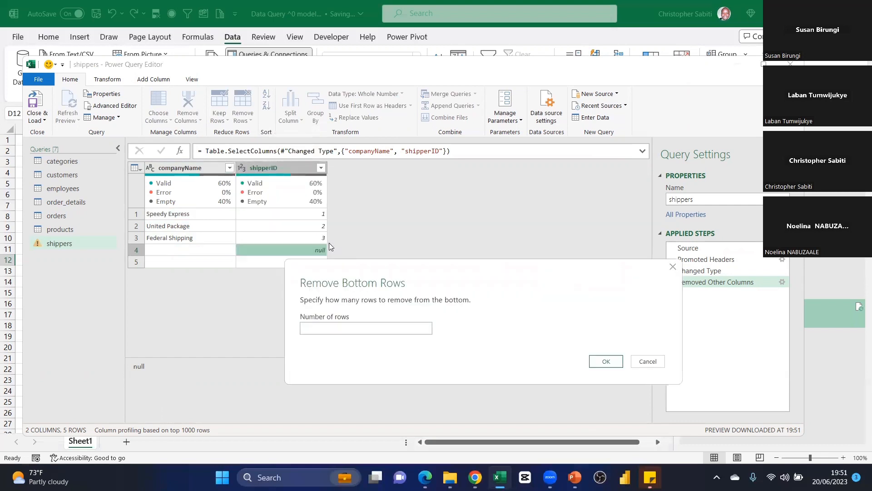
click(645, 361)
- Remove the empty rows from the shipperID column and check which values its filter keeps
mouse_move(316, 206)
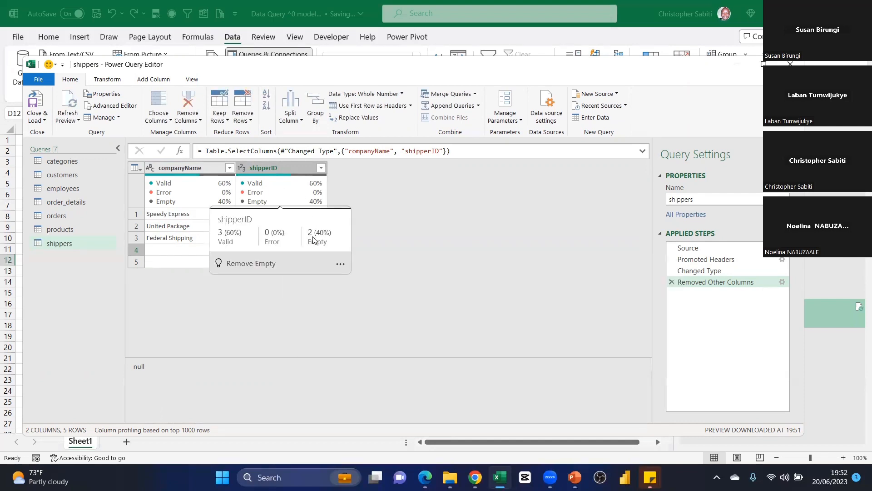
click(341, 264)
click(254, 263)
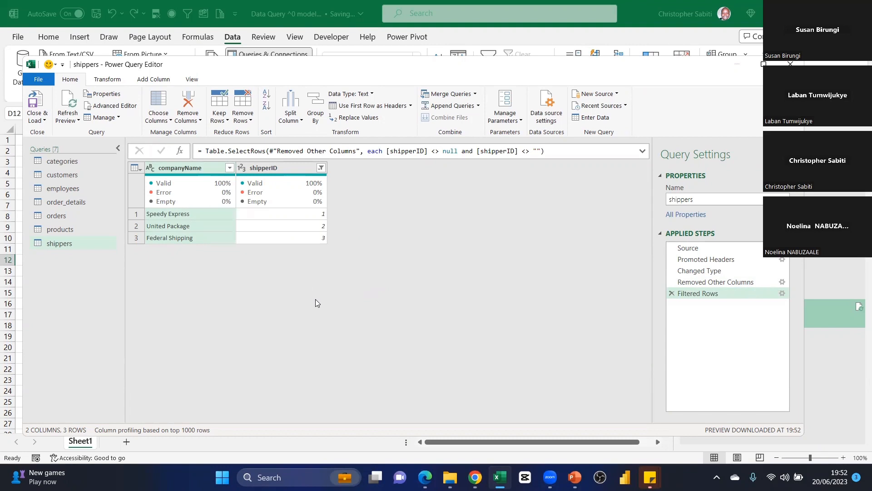
click(320, 167)
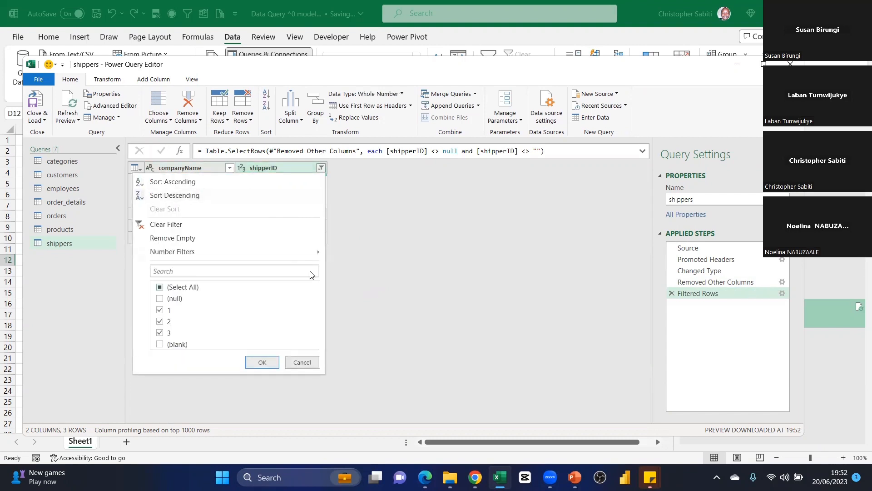
click(301, 363)
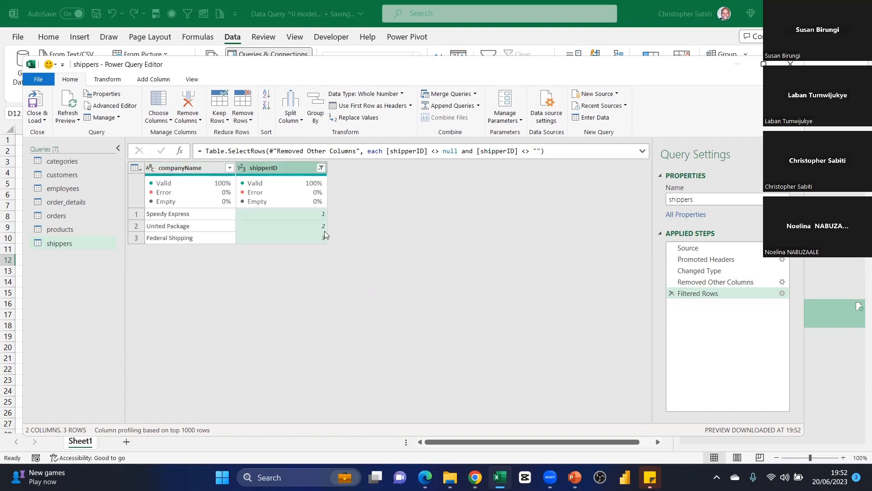
- Delete the Filtered Rows step from the shippers query and remove the bottom 2 rows instead
click(671, 293)
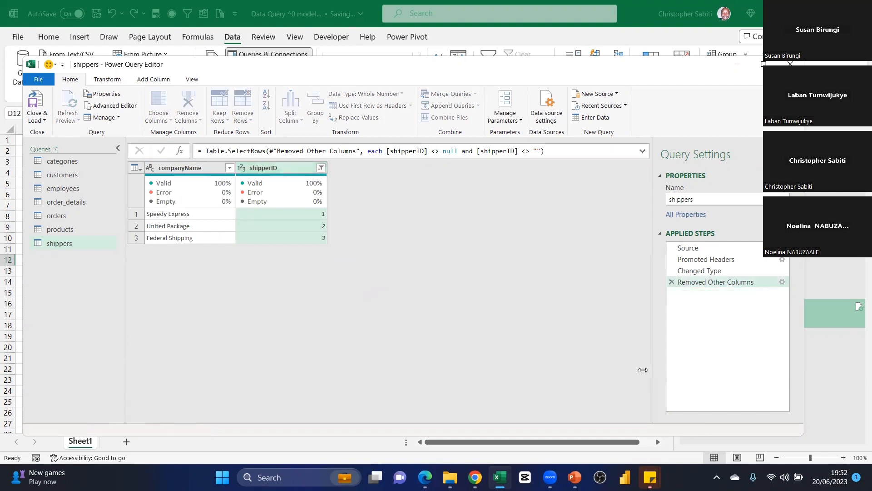
click(244, 119)
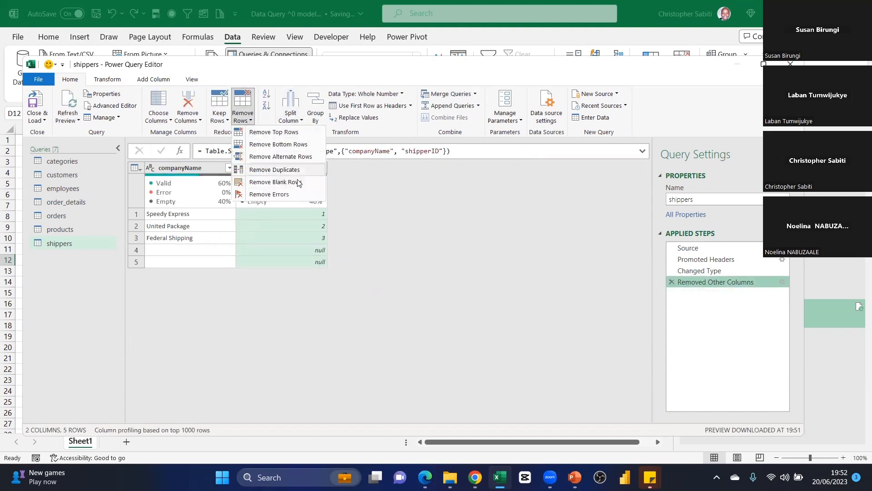
click(296, 146)
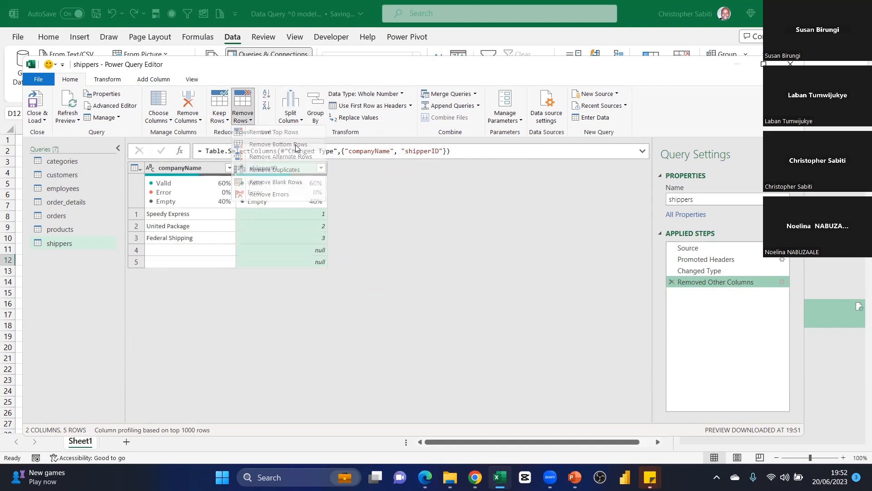
text(2)
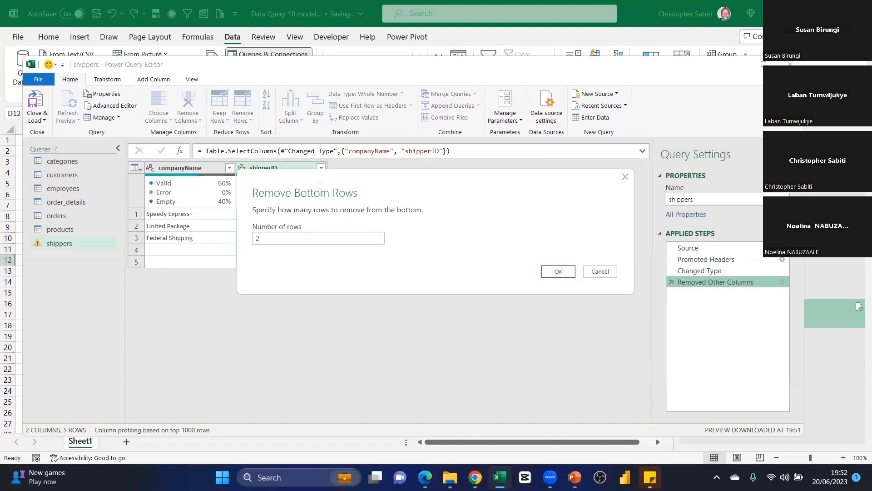
click(559, 271)
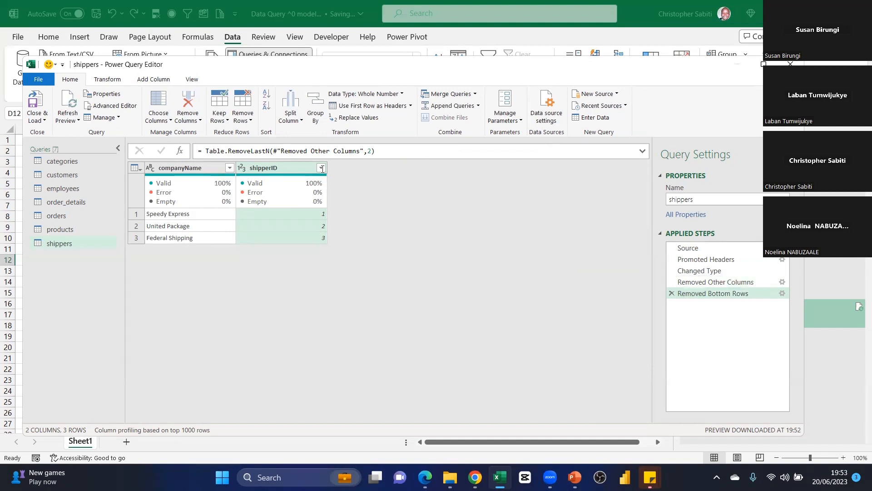
- Load the shippers query as a connection only and add it to the Data Model
click(40, 119)
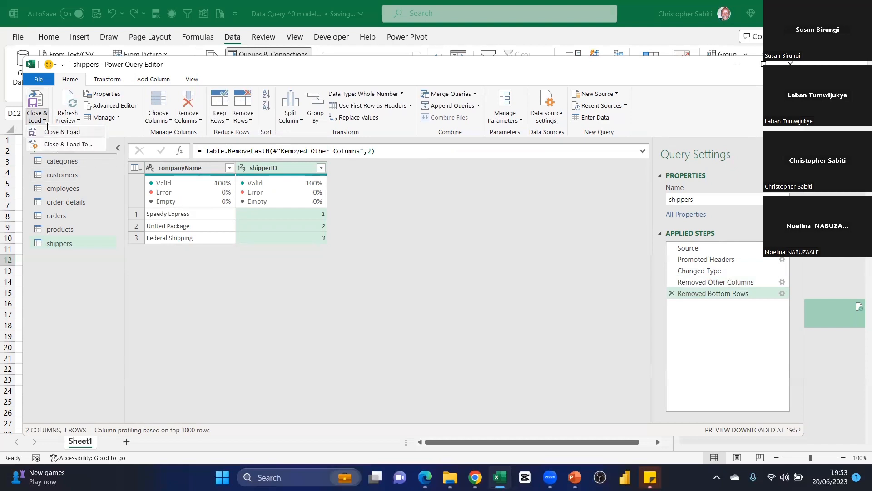
click(57, 144)
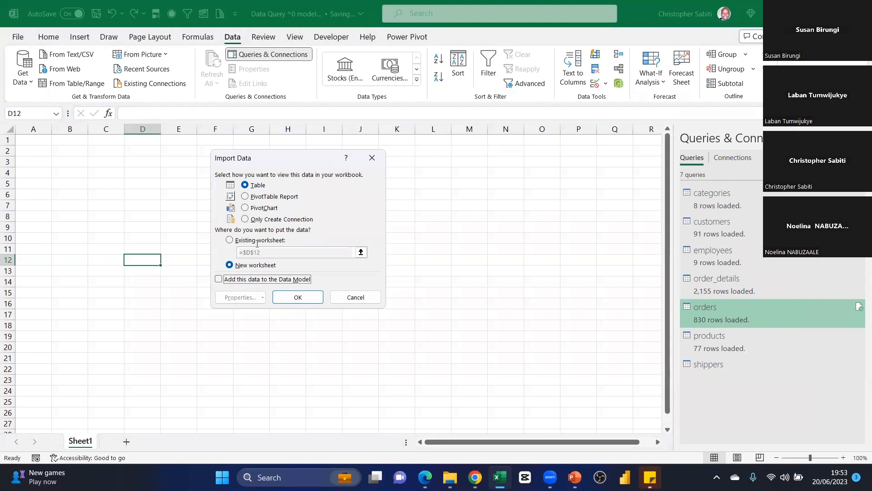
click(248, 219)
click(219, 278)
click(295, 297)
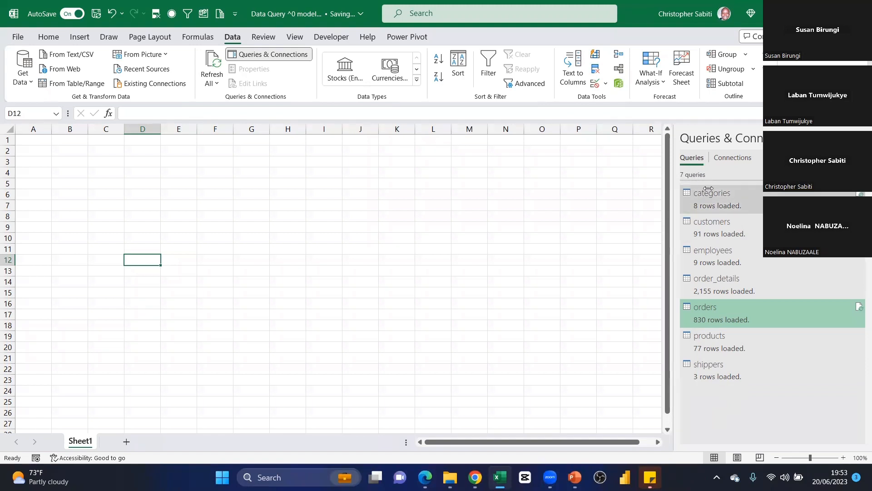
- Switch to File Explorer to compare the CSV files in the Northwind Traders folder with the loaded queries, and return to the workbook
mouse_move(709, 187)
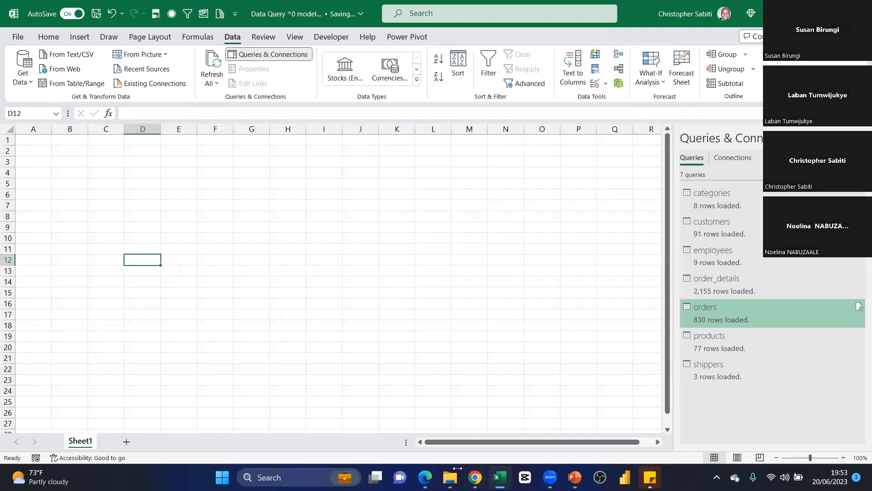
click(450, 477)
drag(246, 287, 272, 126)
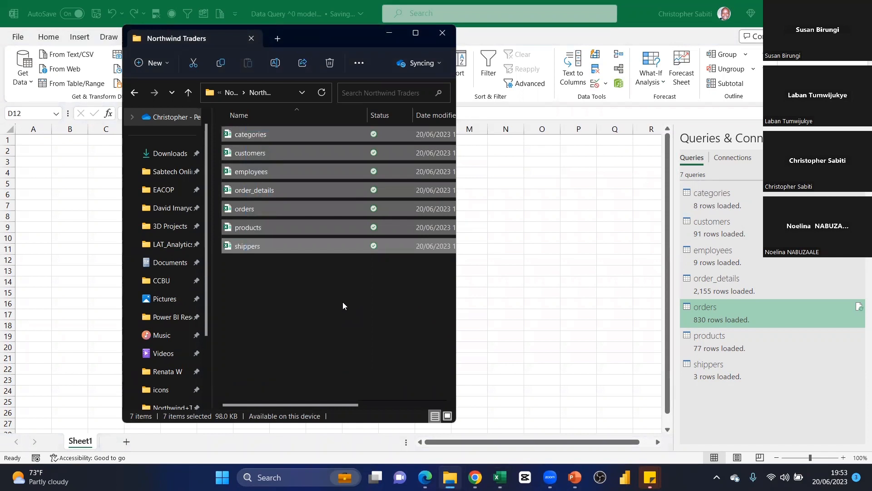
click(342, 305)
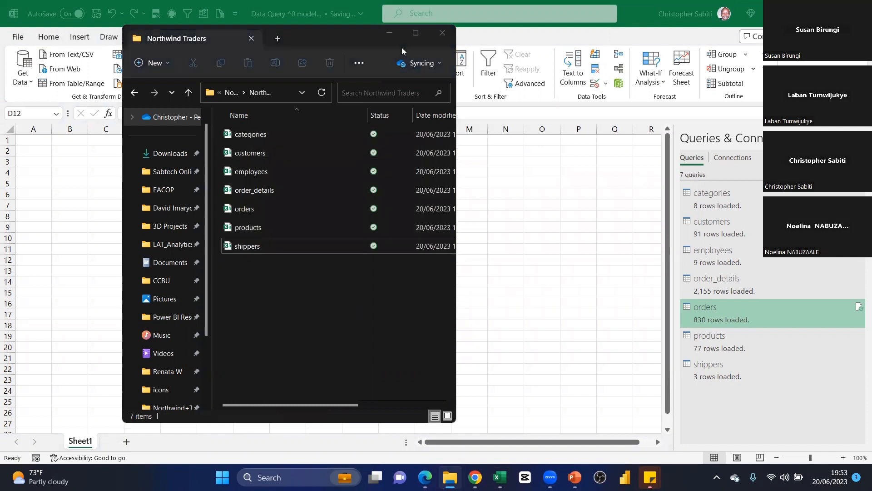
click(536, 270)
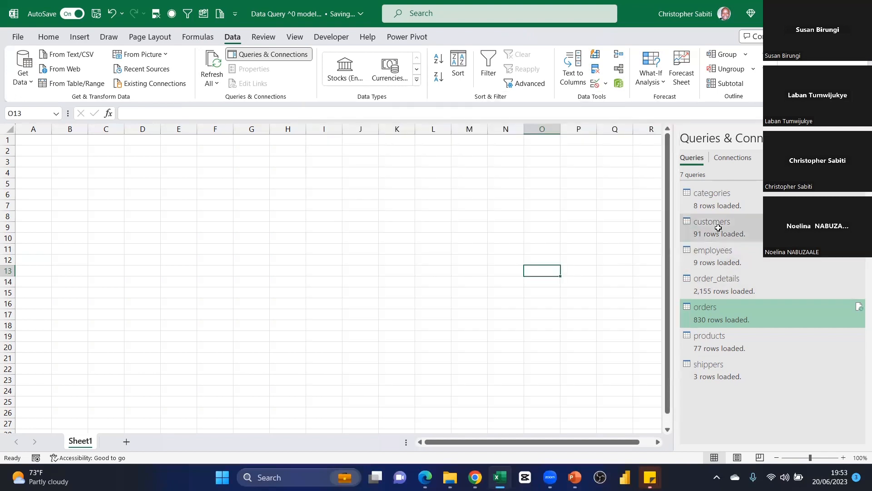
- Switch to the Edge browser and read the Challenge Objective of the Maven Northwind Challenge, including the requirement to accommodate new data
mouse_move(718, 228)
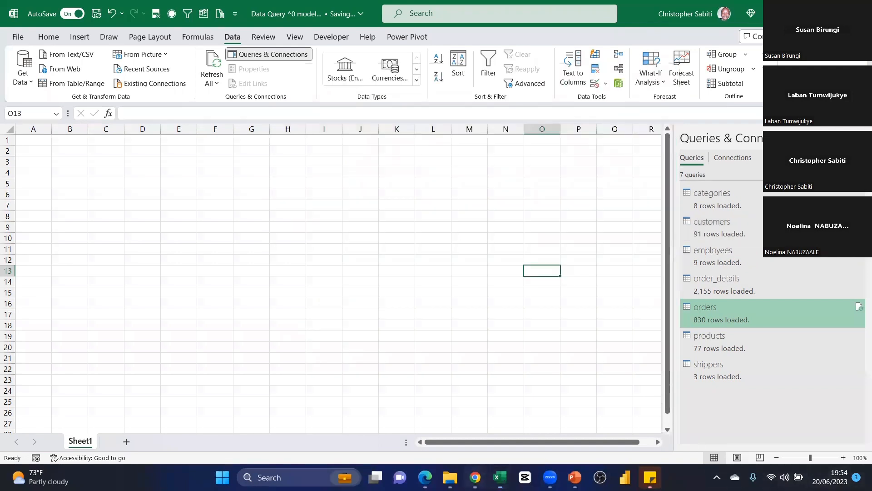
click(475, 477)
click(425, 477)
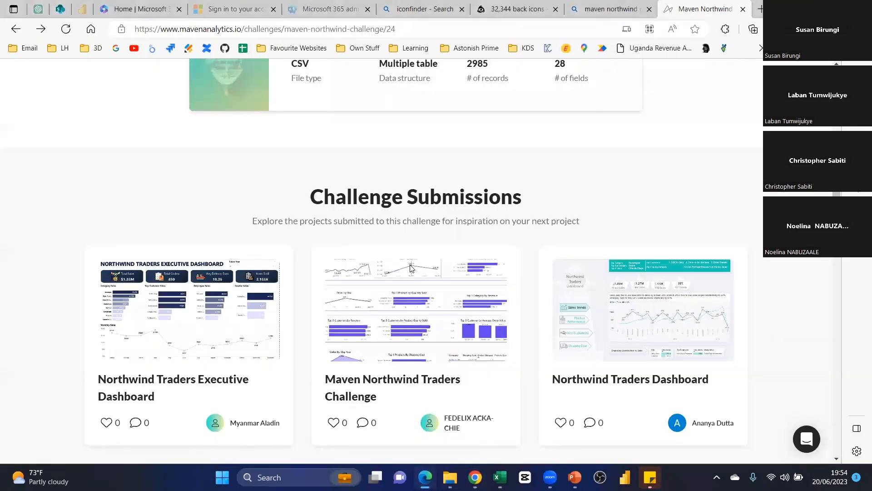
scroll(324, 250, up, 4)
scroll(272, 250, up, 7)
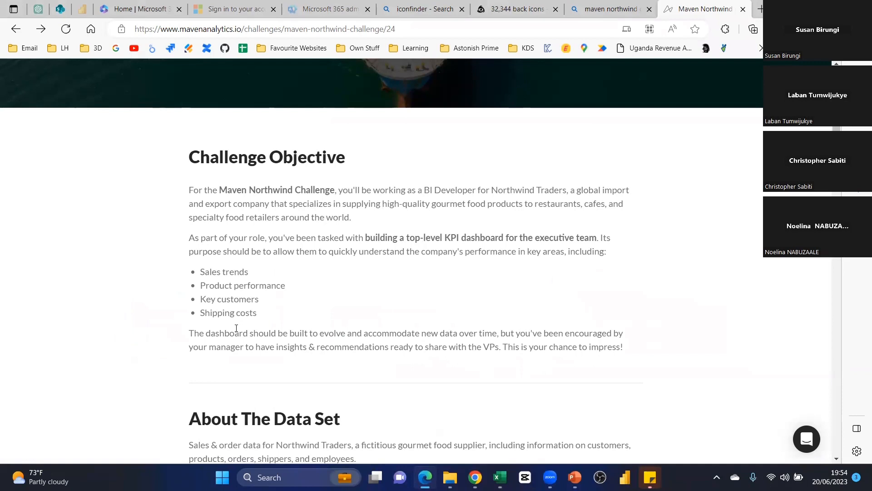
drag(199, 333, 378, 333)
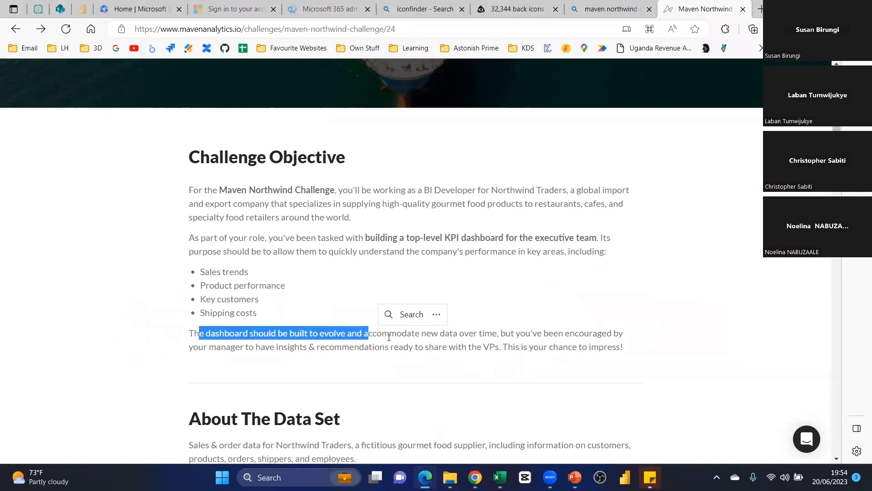
click(407, 335)
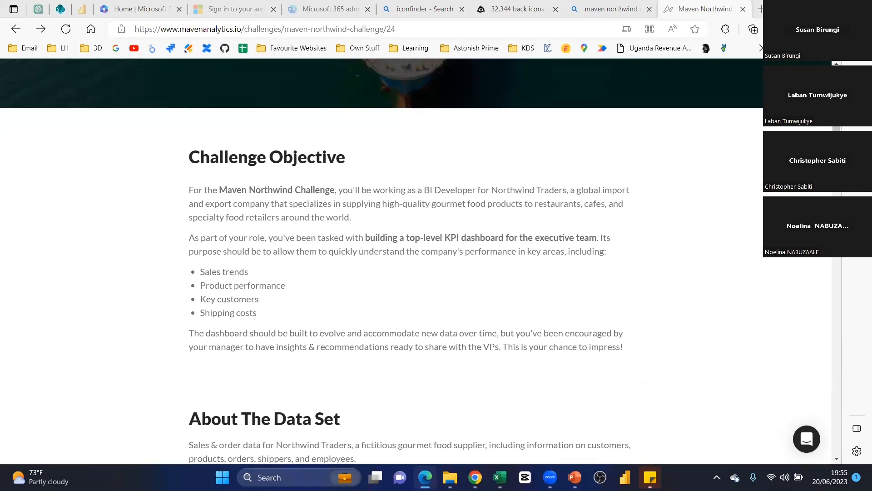
- Return to Excel, open the orders query in Power Query Editor, and turn off the column quality display
key(alt+Tab)
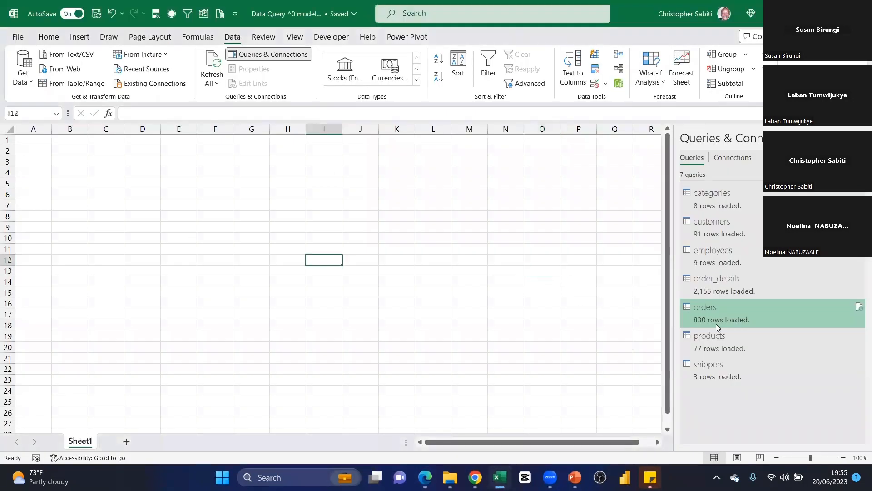
mouse_move(713, 309)
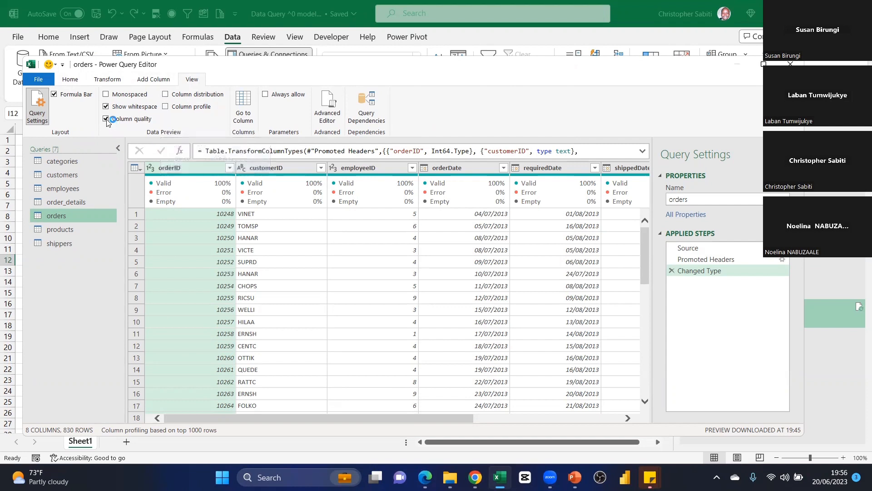
mouse_move(317, 194)
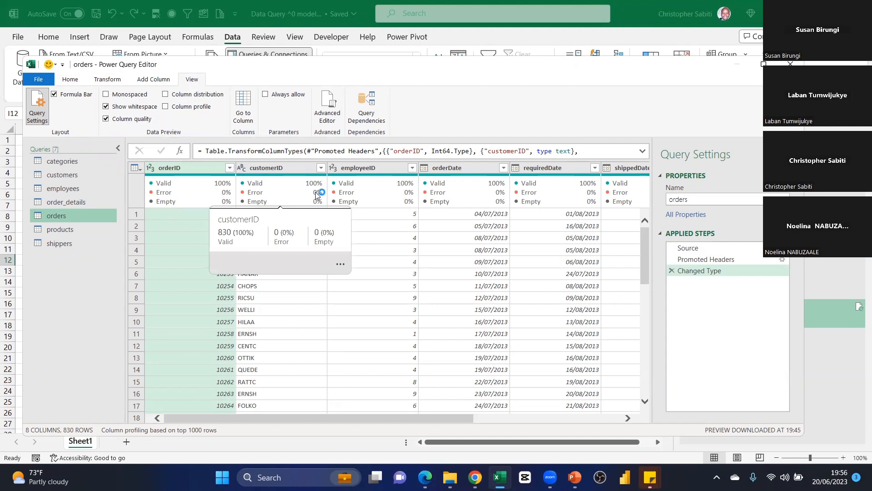
click(106, 118)
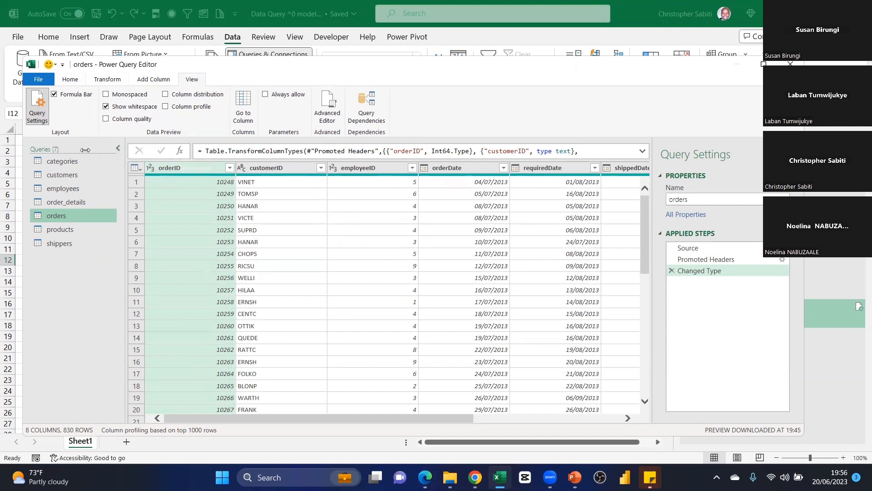
- Review the commands for transforming and adding columns in the orders query, and close Power Query Editor
click(75, 80)
click(113, 78)
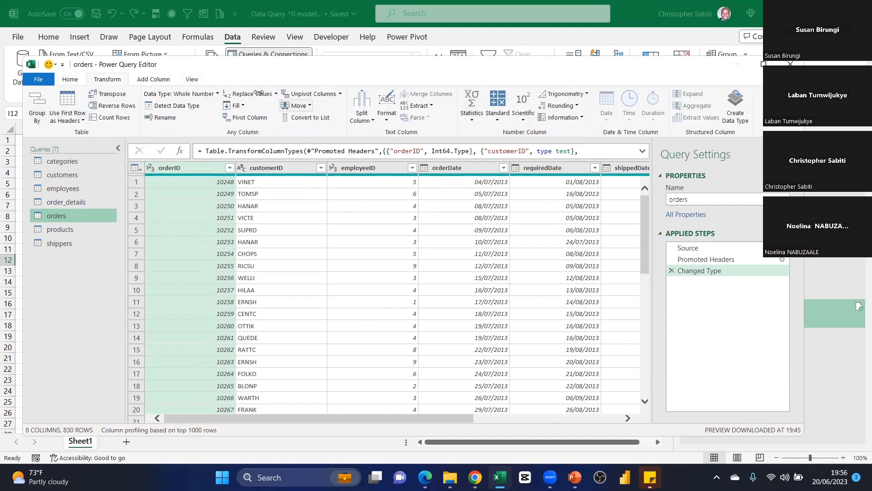
click(154, 79)
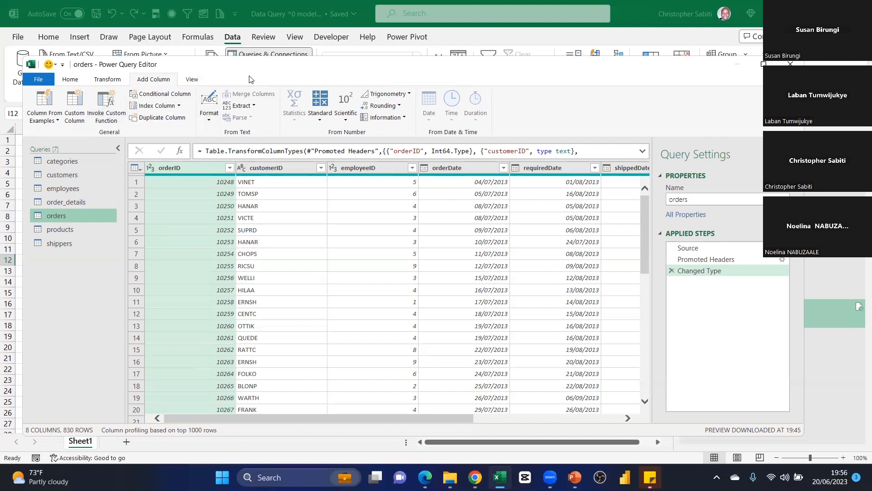
click(295, 40)
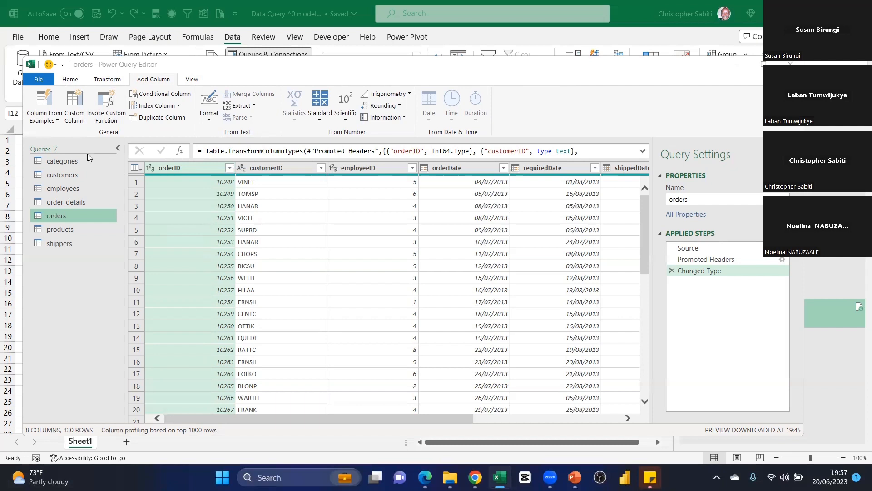
click(790, 64)
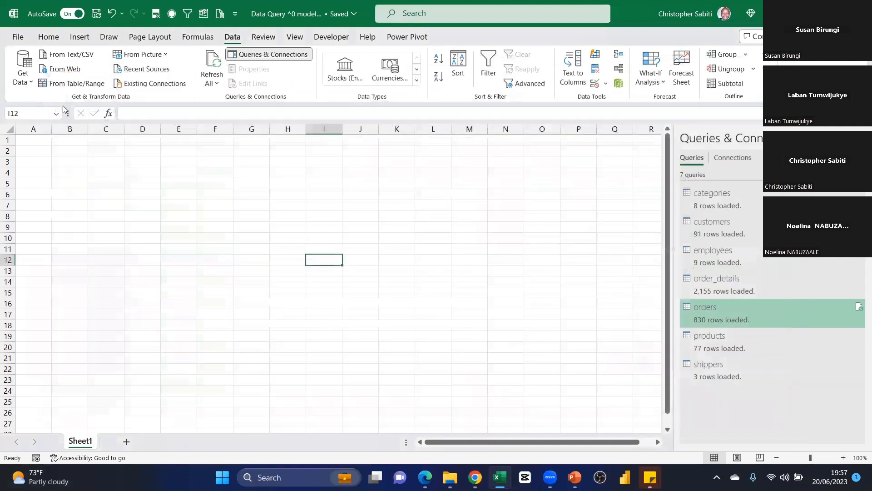
- Import the Northwind Traders folder inside LAT_Analytics > Northwind+Traders as a data source and open its file list in Power Query Editor for transformation
click(22, 73)
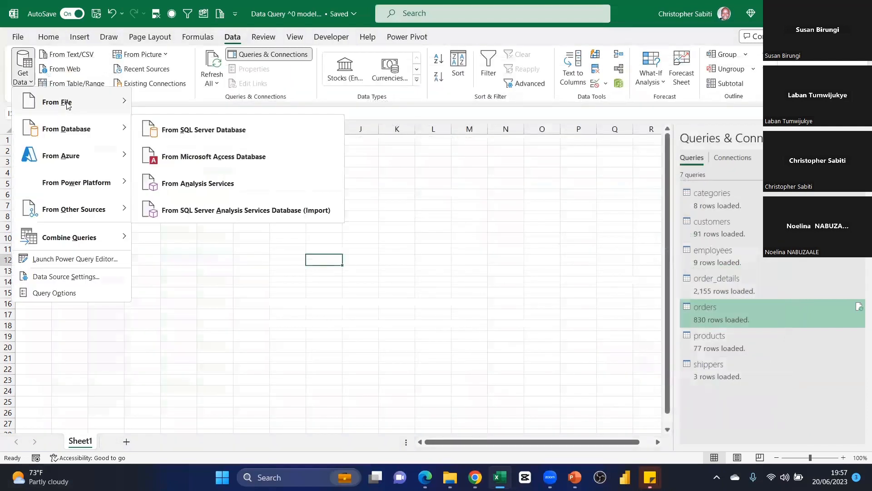
mouse_move(73, 101)
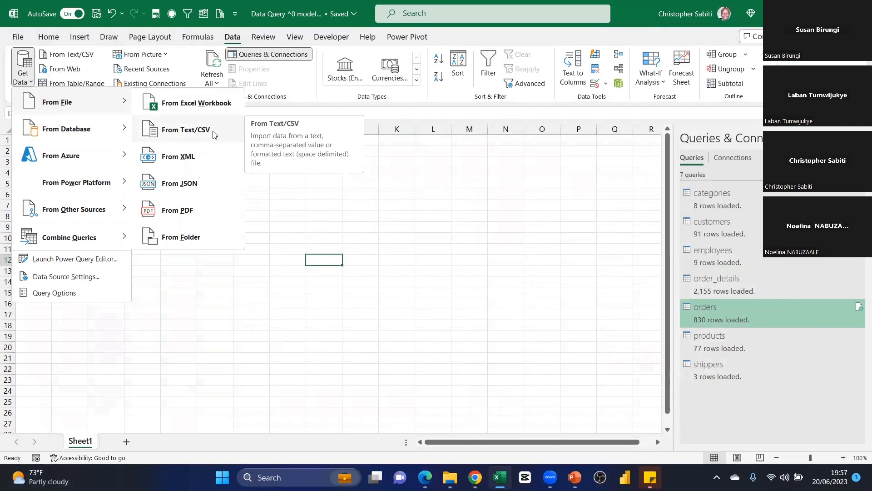
click(185, 236)
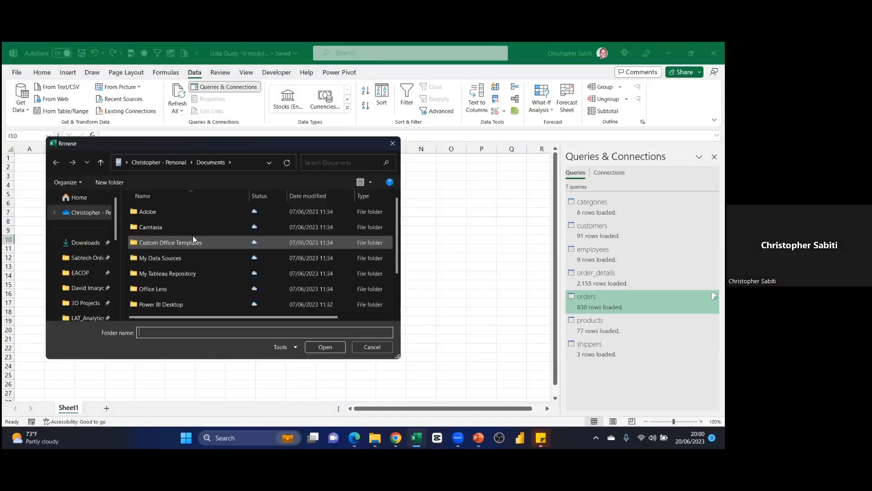
scroll(90, 282, down, 1)
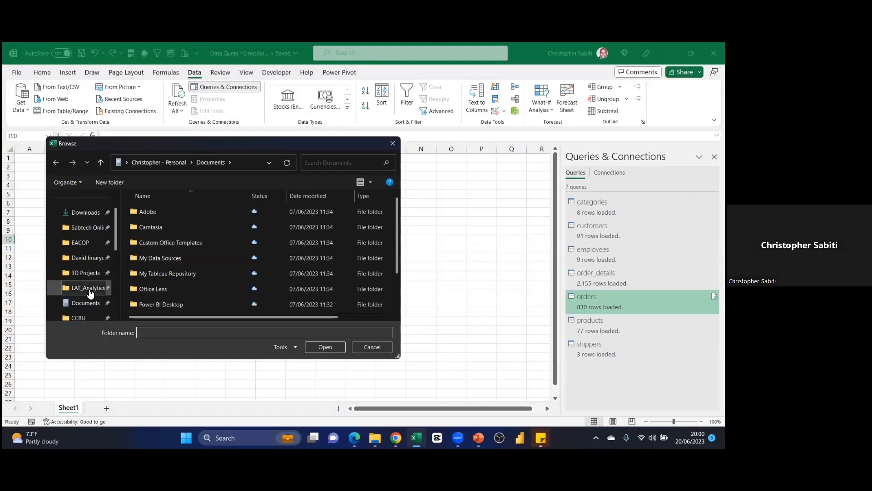
click(88, 289)
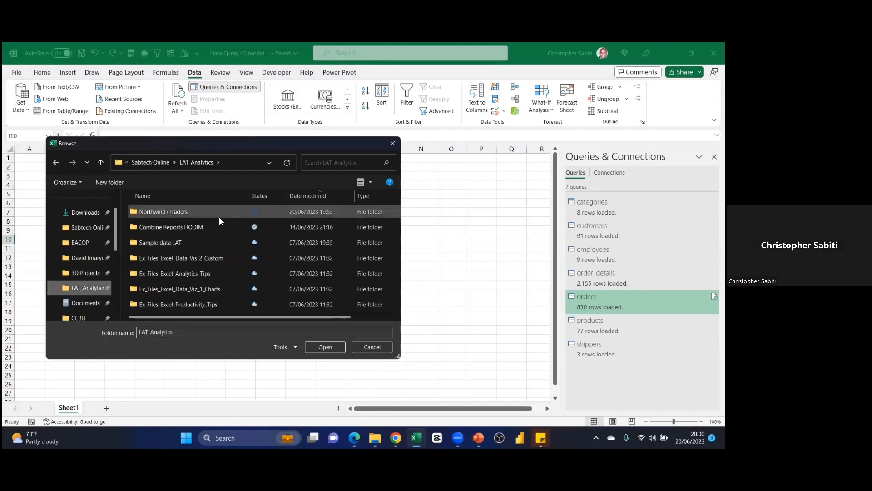
double_click(172, 215)
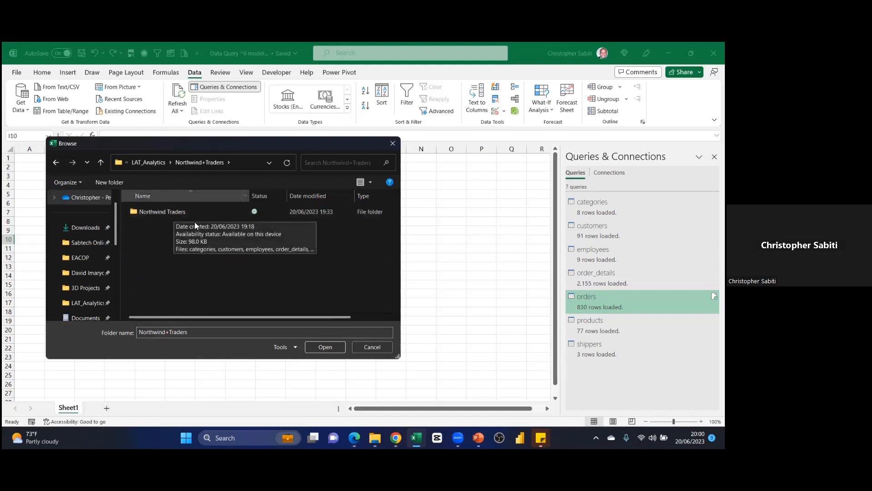
double_click(177, 214)
click(322, 348)
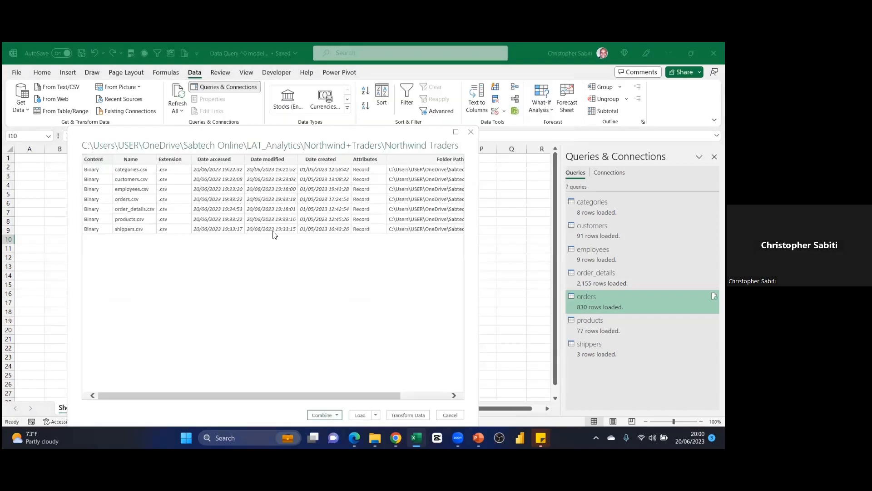
click(416, 416)
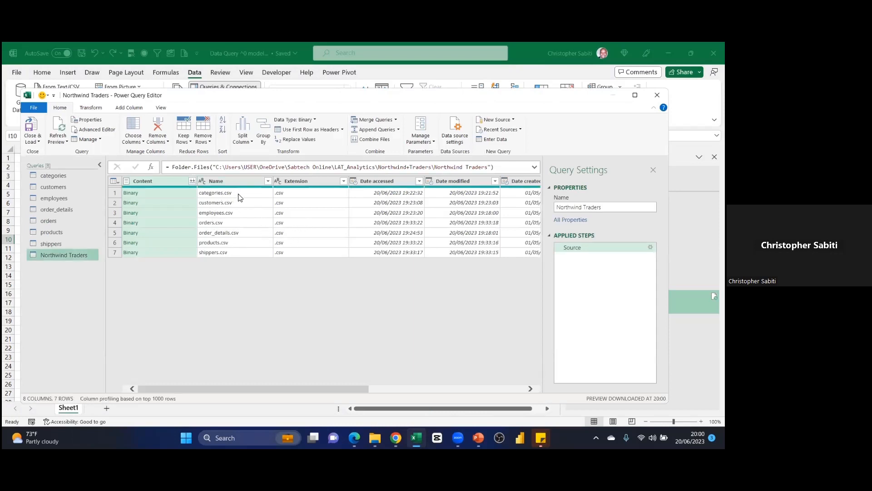
- Filter the Northwind Traders file list by name to keep only categories.csv
click(237, 213)
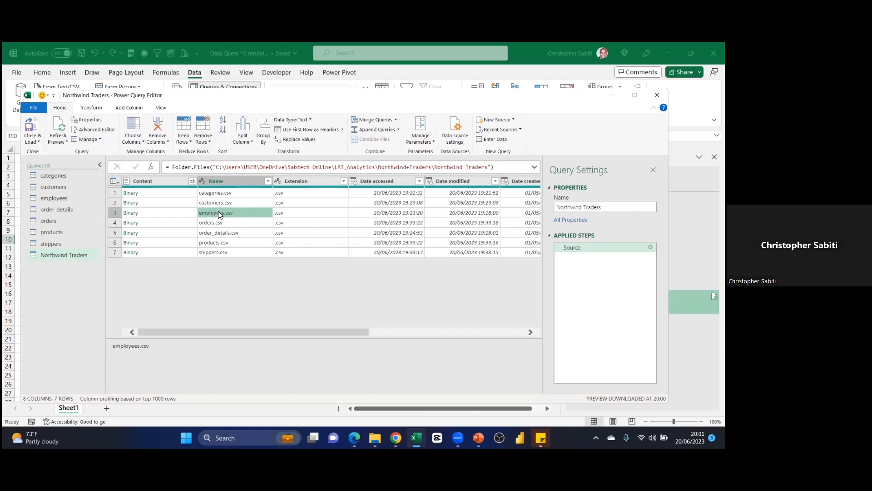
click(268, 181)
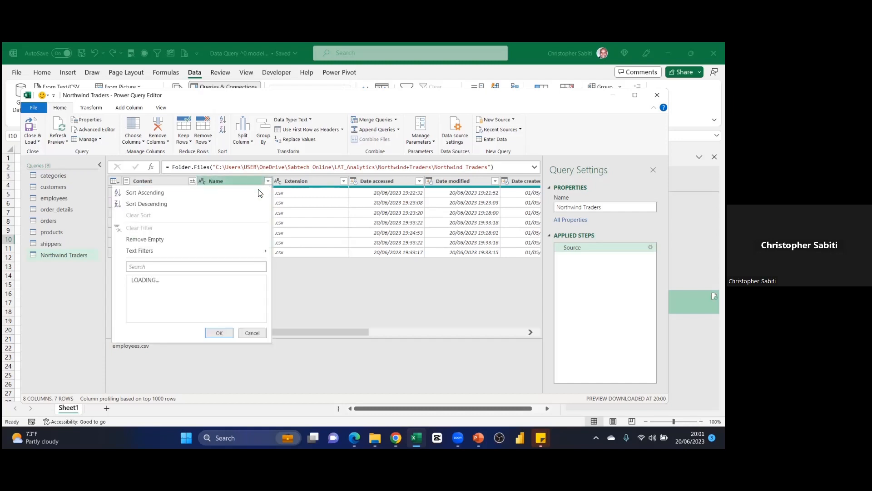
click(152, 279)
click(156, 289)
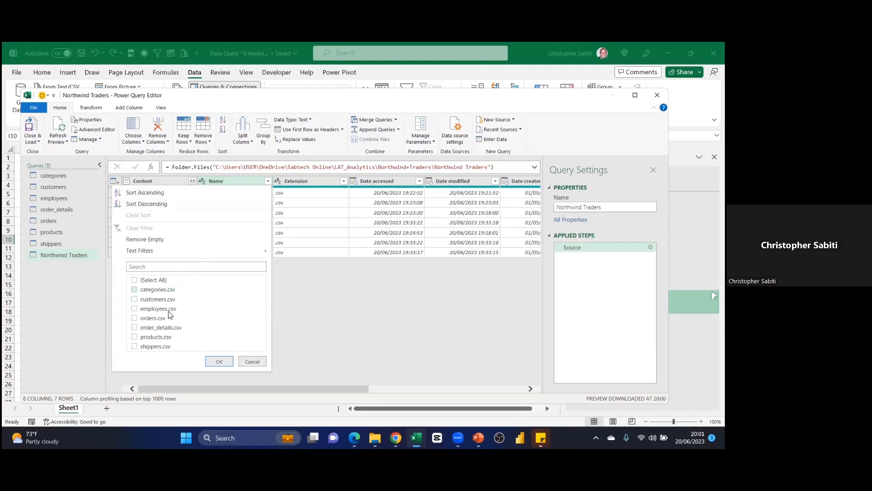
click(220, 362)
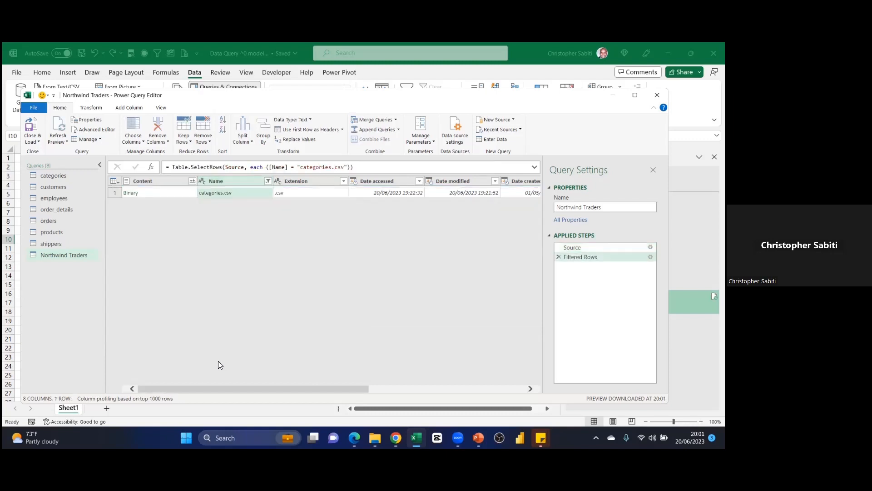
- Remove all columns except Content and open the Combine Files preview for the remaining file
right_click(165, 180)
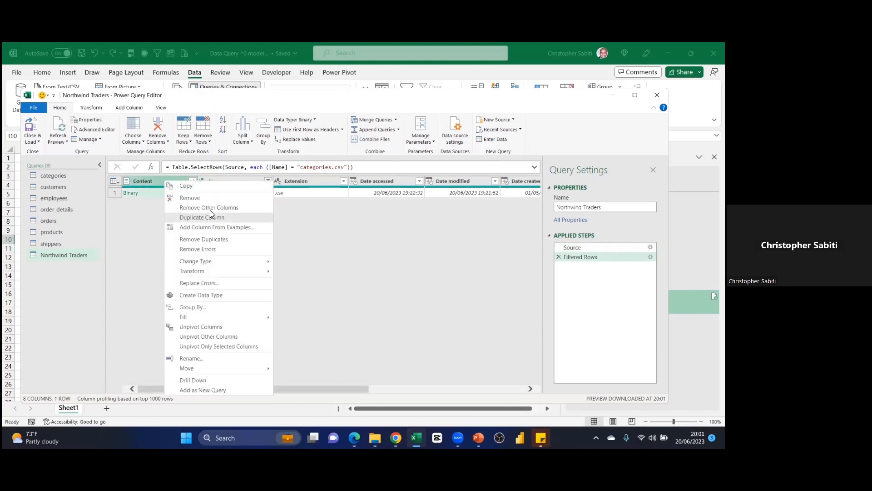
click(210, 209)
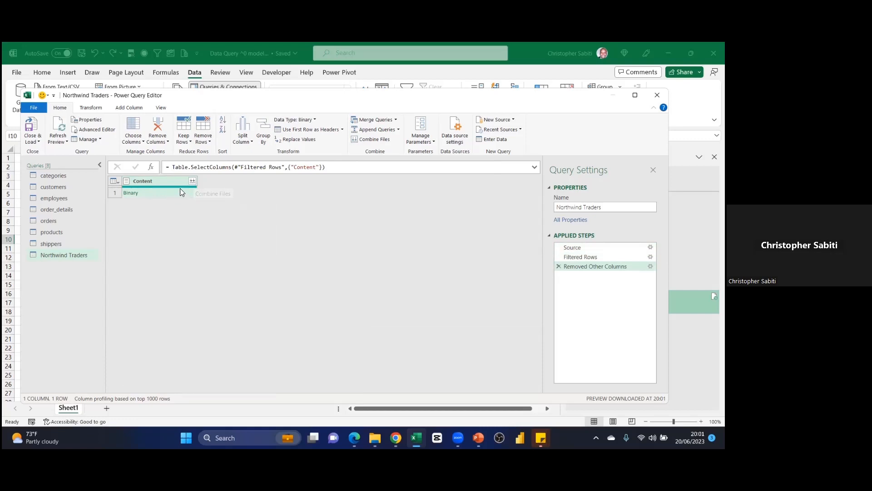
click(192, 180)
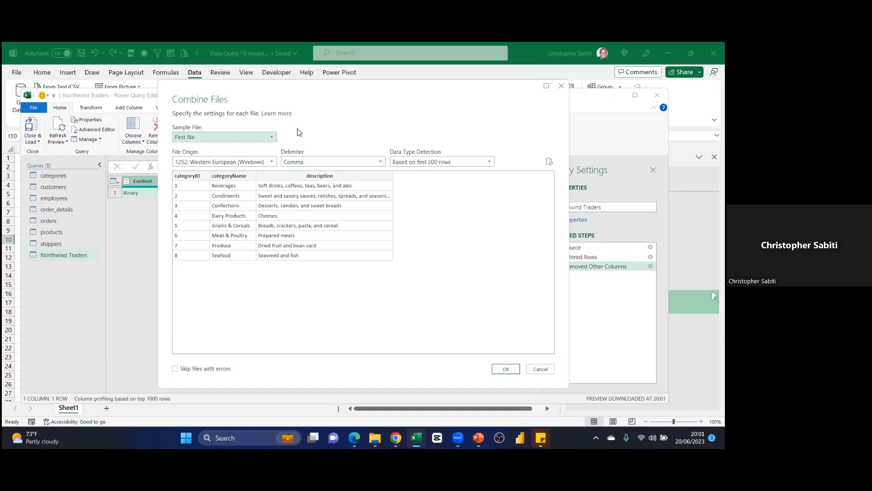
- Cancel combining the files and close Power Query Editor, discarding the Northwind Traders folder query
click(562, 86)
click(658, 95)
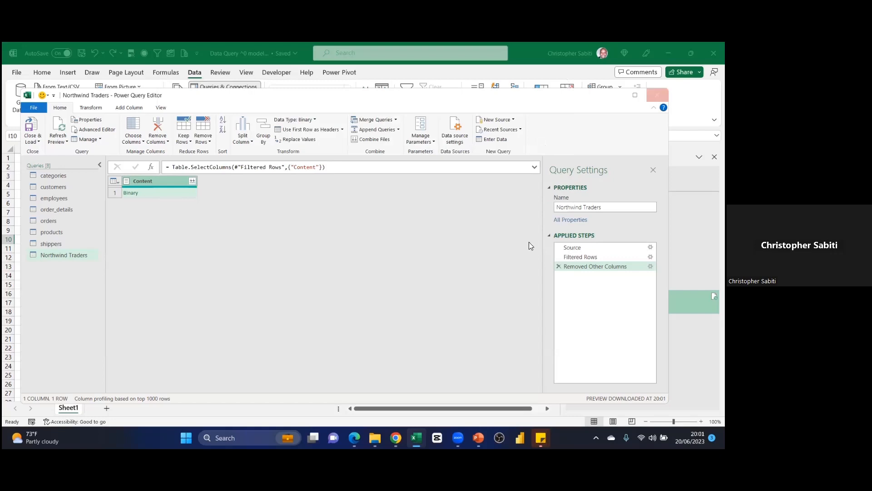
click(406, 253)
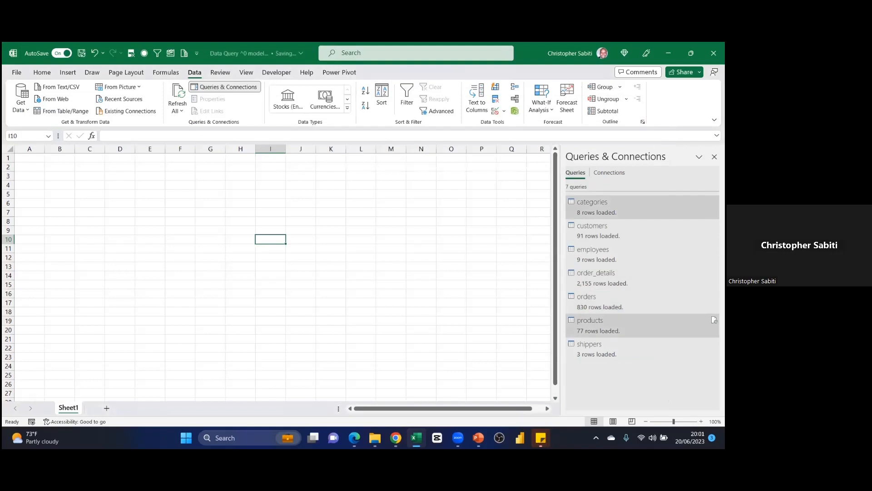
mouse_move(583, 320)
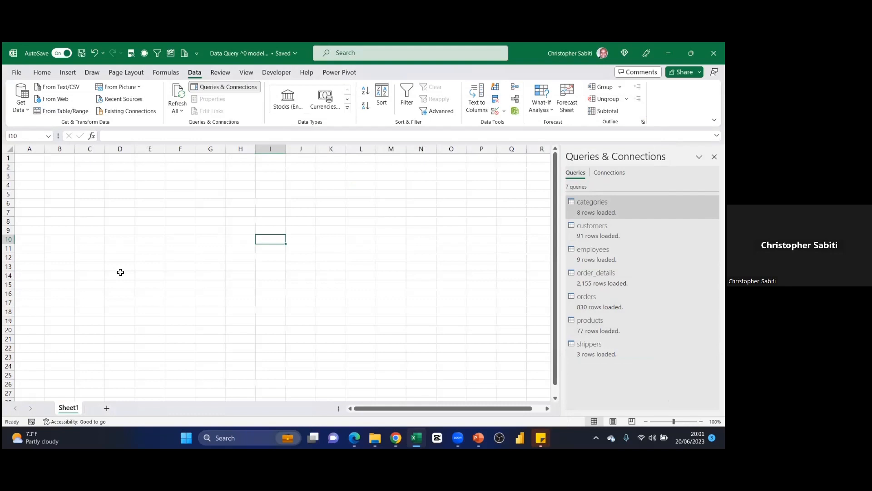
click(177, 203)
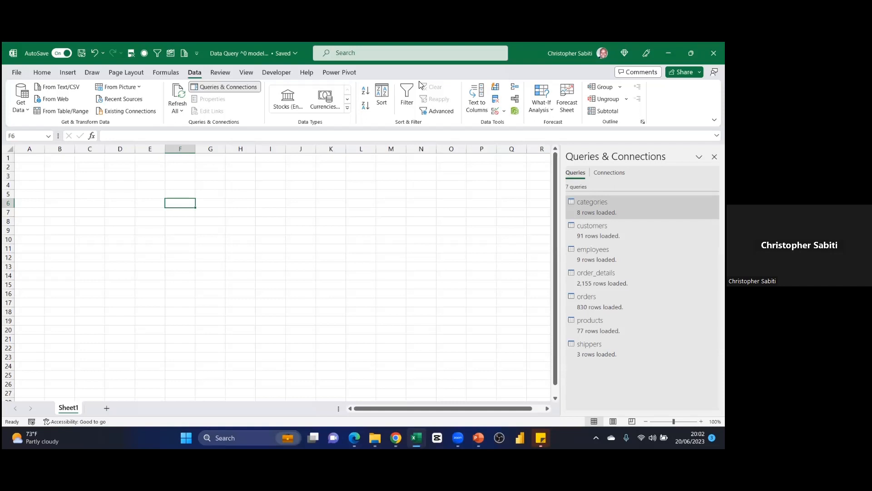
click(317, 240)
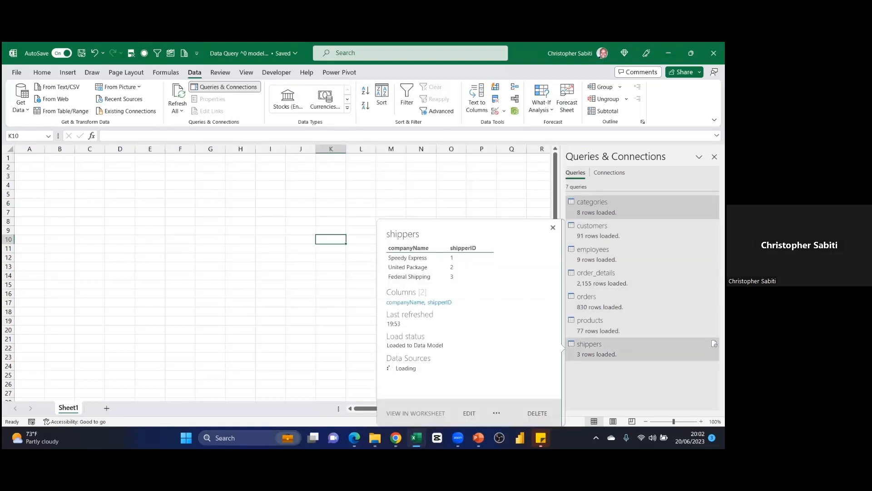
click(91, 195)
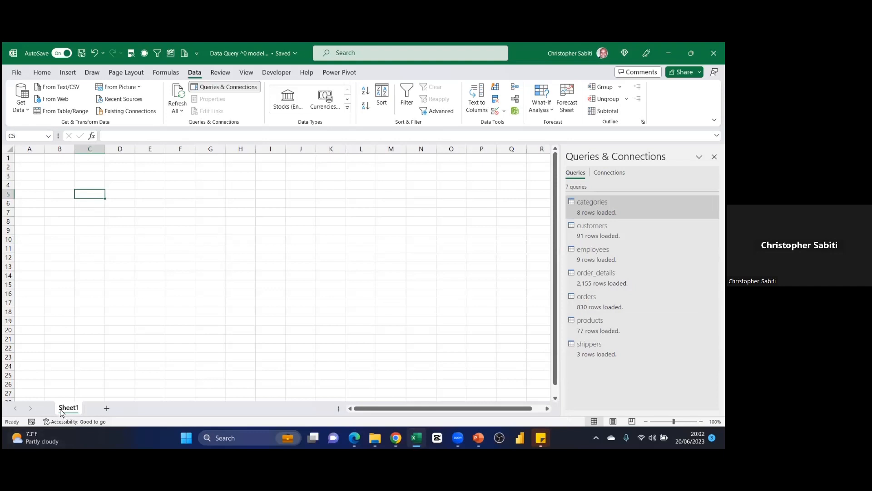
mouse_move(39, 437)
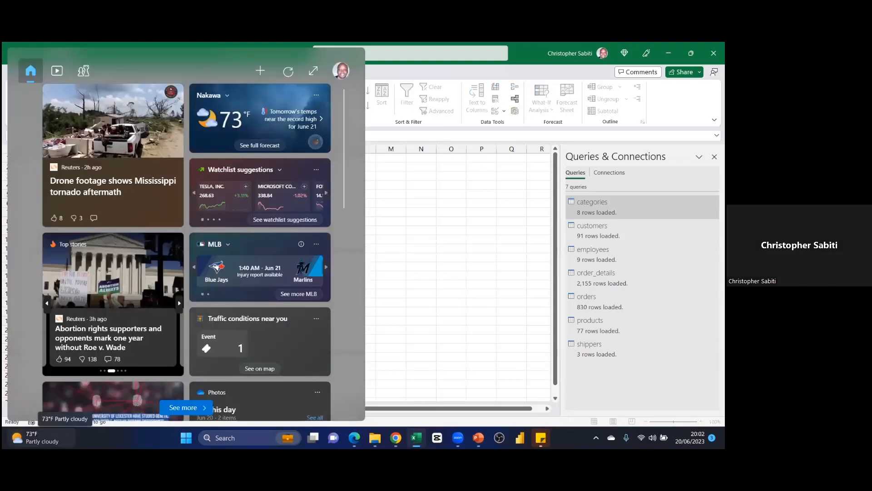
click(479, 302)
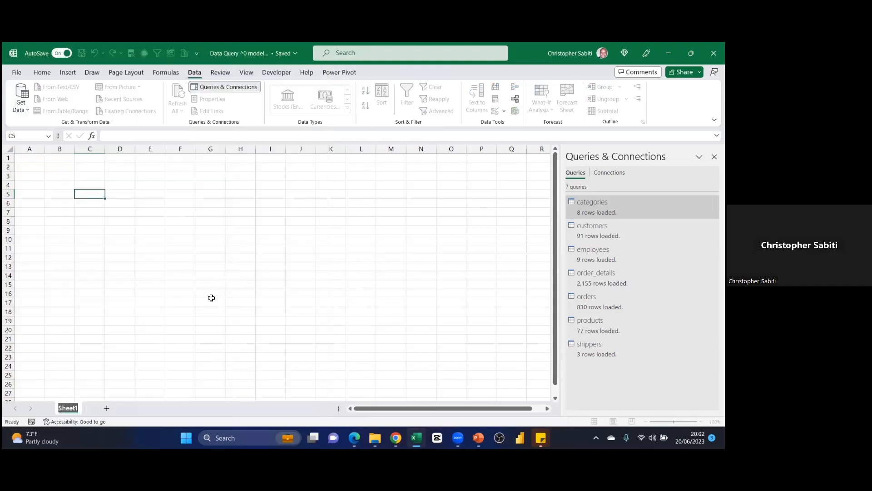
- Rename the worksheet Sheet1 to Analysis
double_click(68, 407)
text(Analysis)
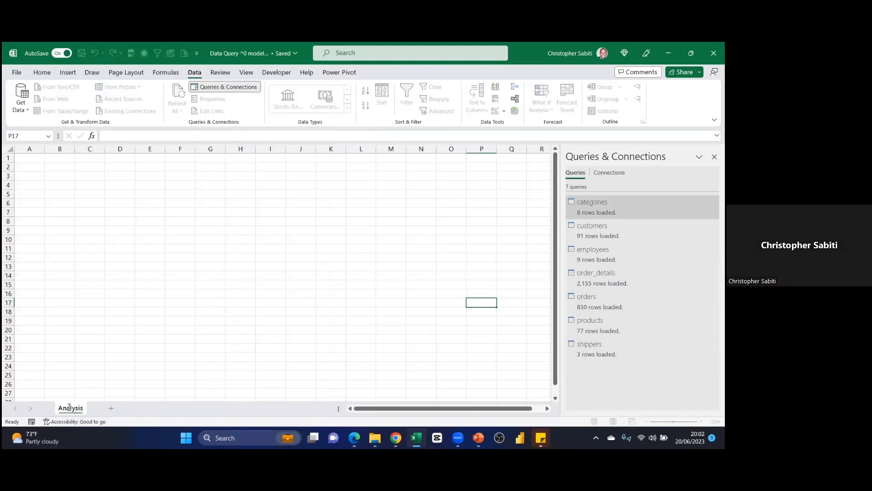
key(Return)
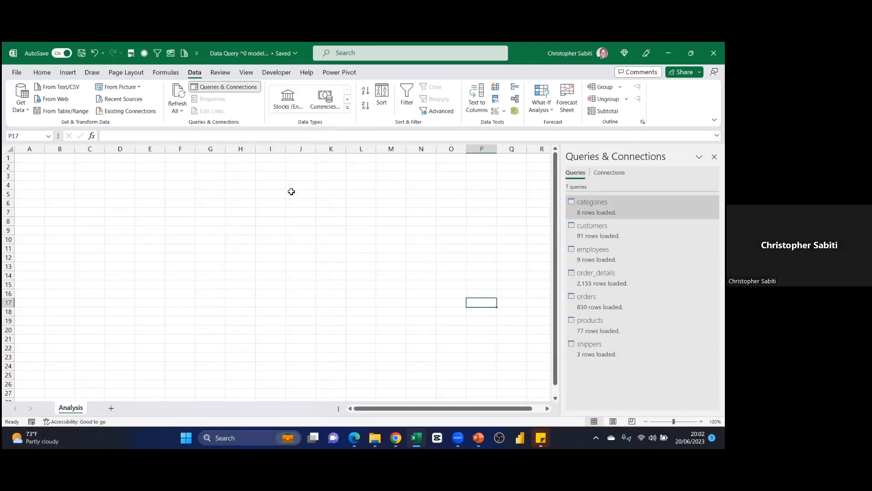
- Start a PivotTable from an external data source and choose the workbook connection Query - categories
click(139, 221)
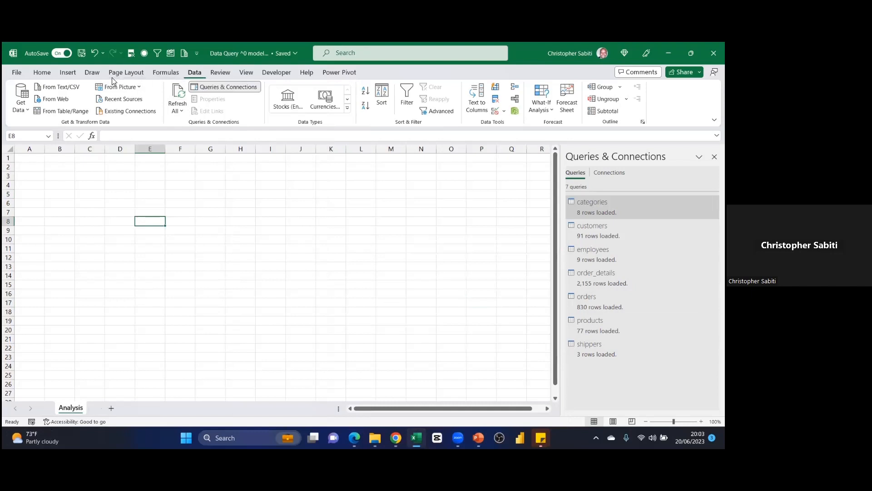
click(69, 73)
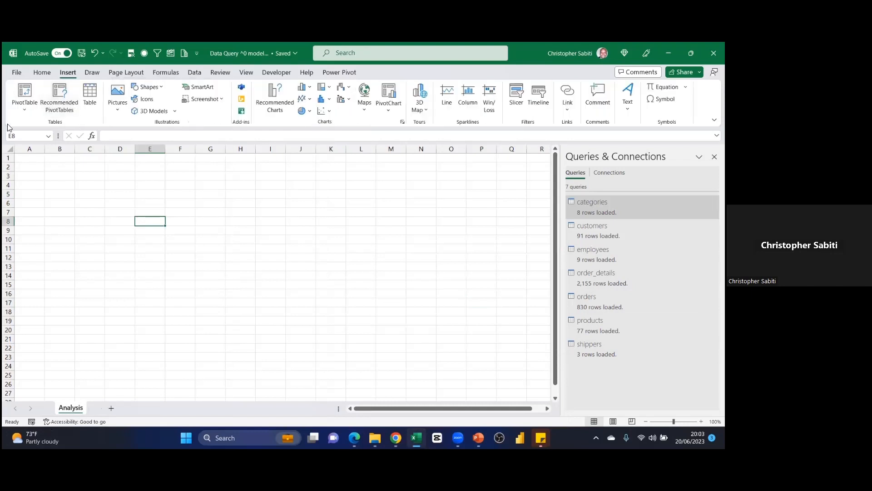
click(26, 111)
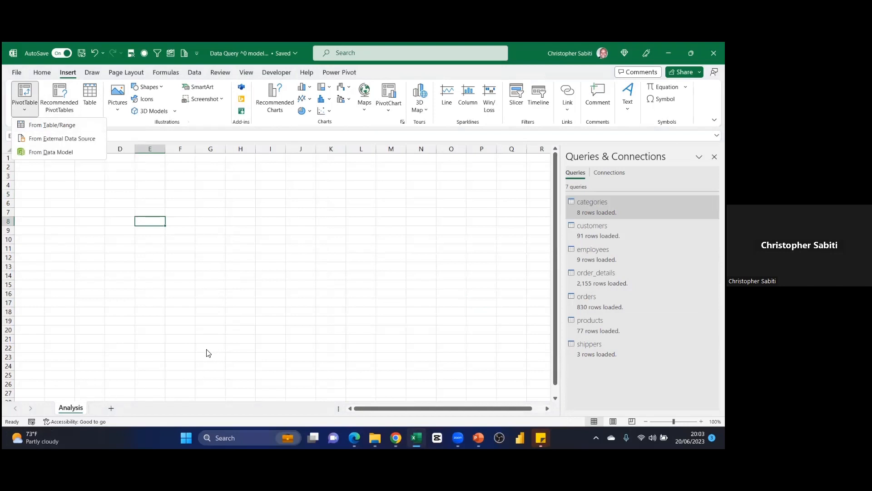
click(26, 140)
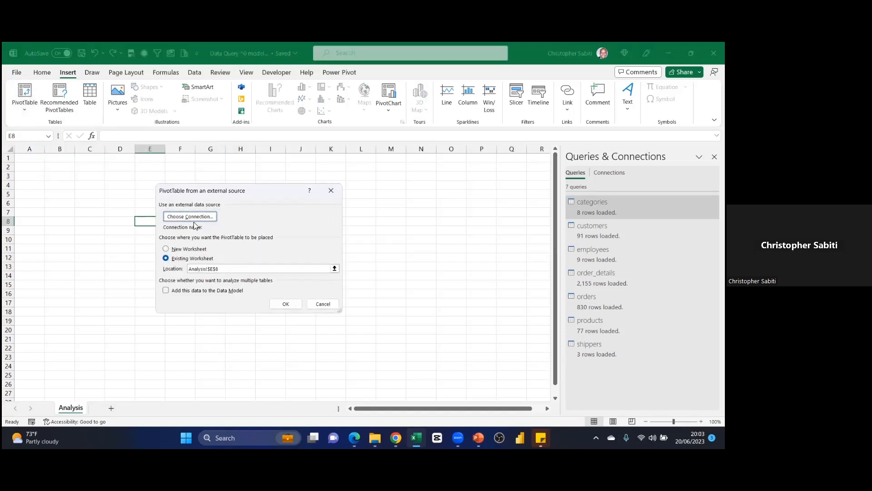
click(189, 218)
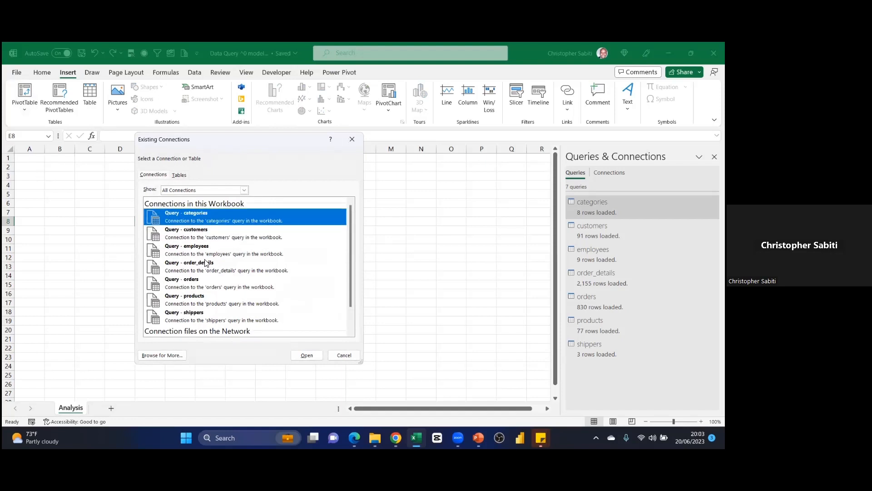
click(306, 356)
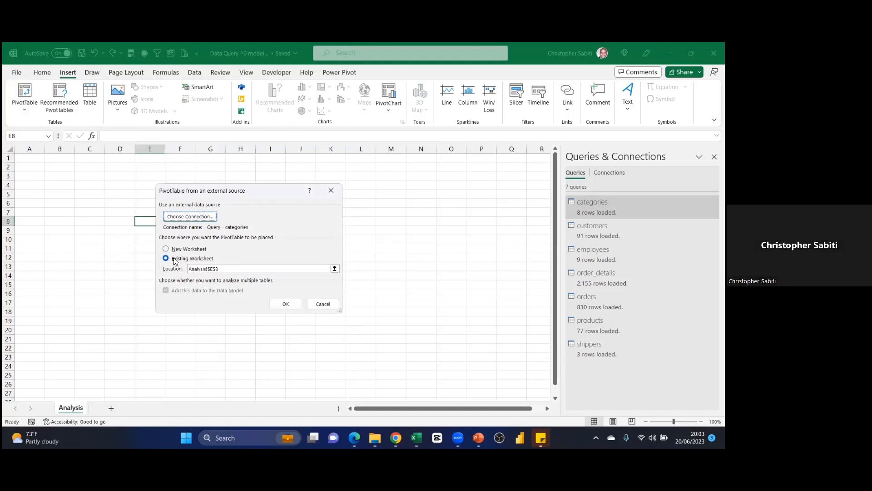
- Try to place the categories PivotTable on the Analysis sheet, first at cell B2 and then at B3
click(223, 270)
click(69, 167)
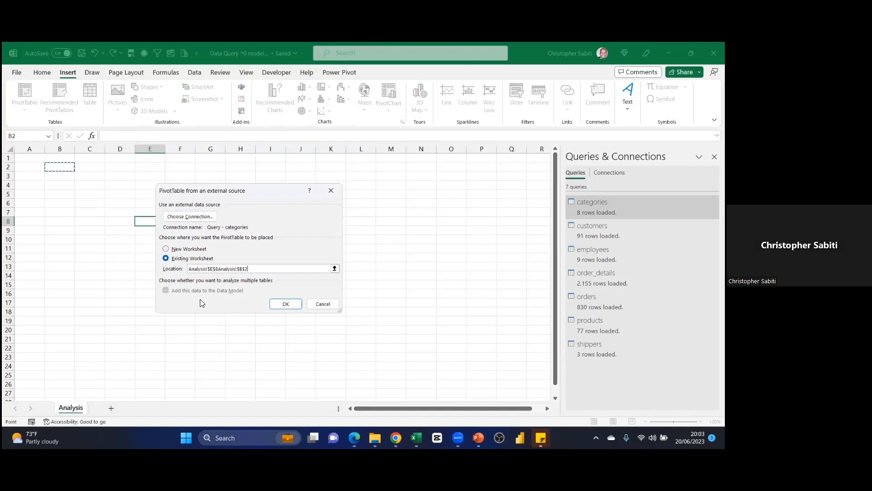
click(285, 304)
click(286, 305)
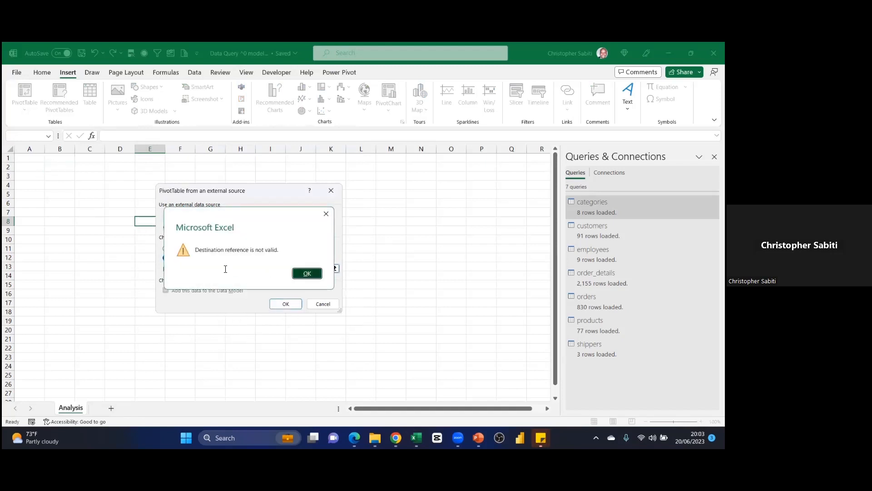
click(305, 274)
drag(212, 259, 188, 260)
key(BackSpace)
click(64, 172)
key(Return)
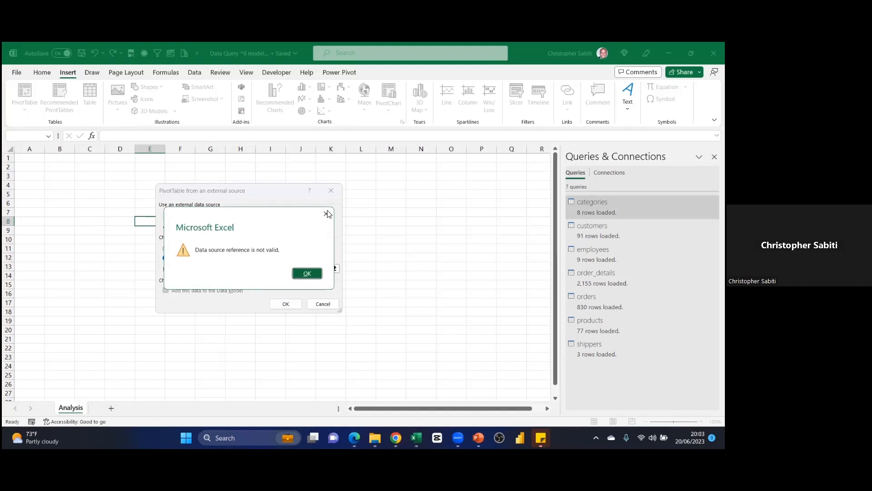
key(Return)
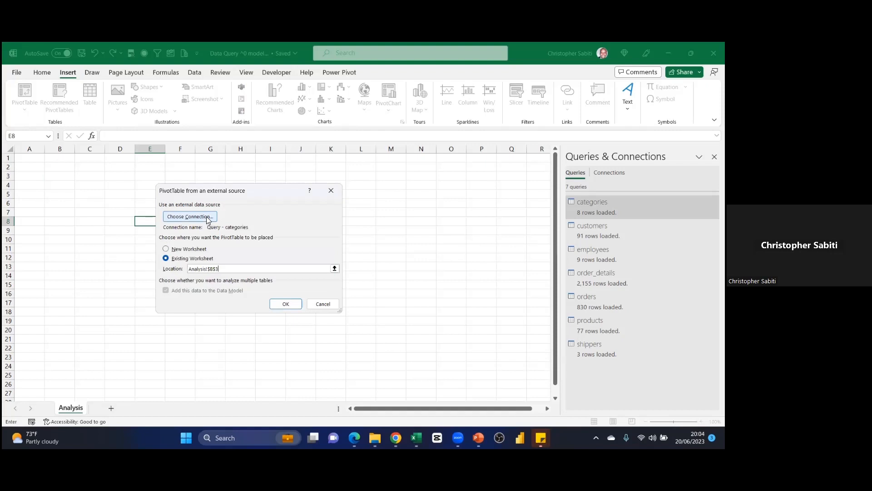
- Change the PivotTable's connection to Query - customers and create it on a new worksheet
click(207, 217)
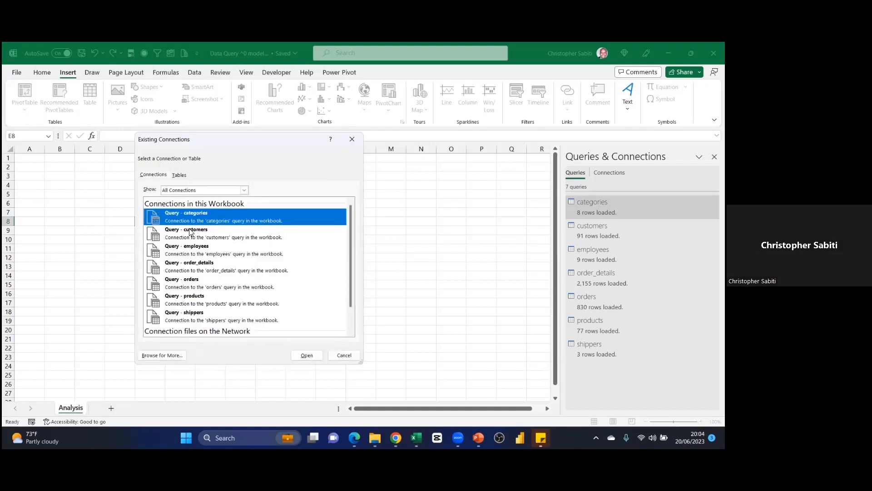
click(190, 233)
click(307, 356)
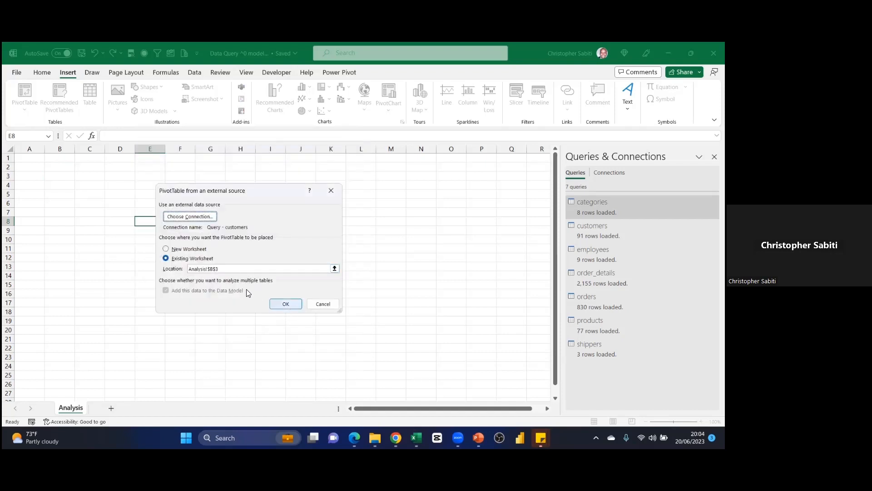
click(182, 253)
click(285, 304)
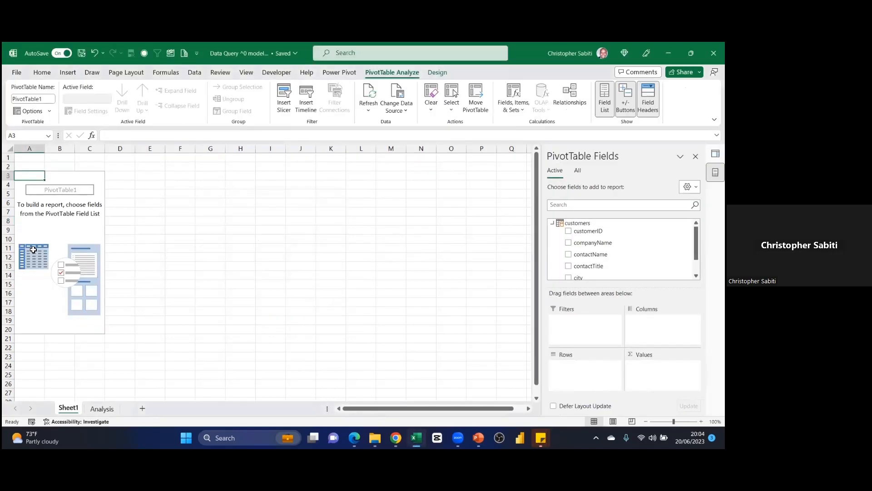
- Add companyName from the customers table to the PivotTable's rows and also to its values as a count
click(552, 223)
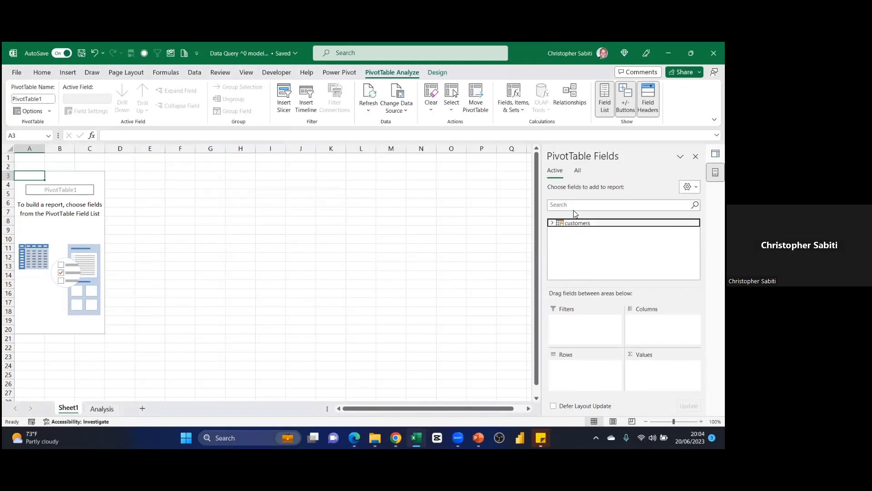
click(552, 223)
drag(589, 243, 573, 367)
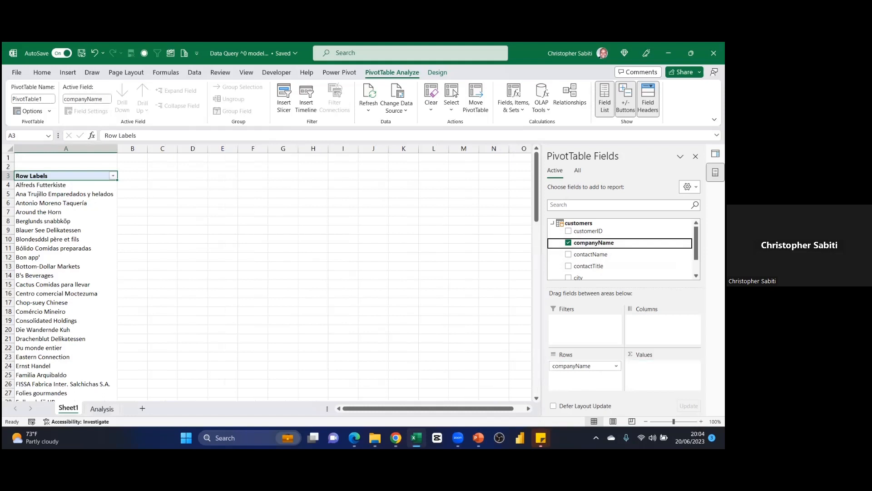
drag(593, 243, 662, 373)
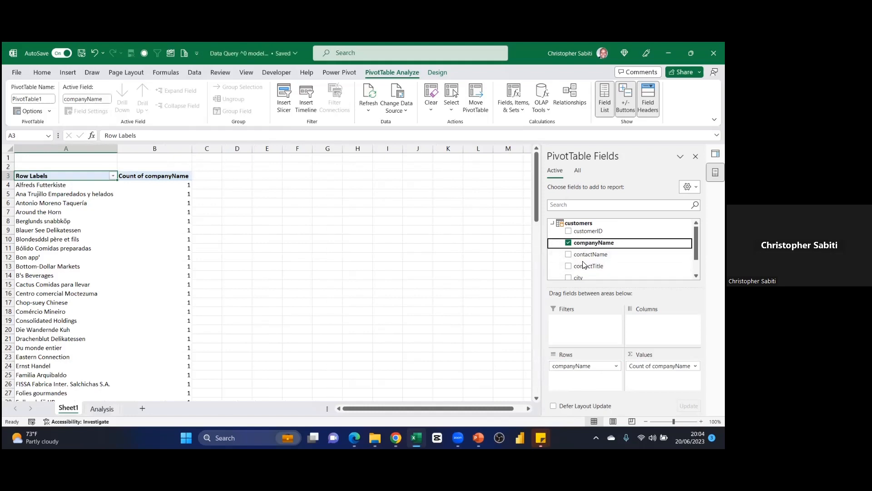
- Delete the worksheet Sheet1 that holds the customers PivotTable
click(439, 212)
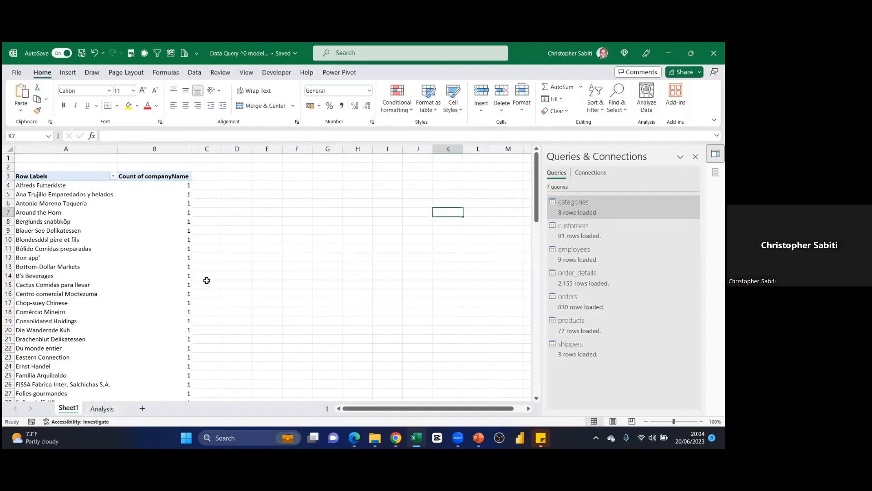
right_click(67, 407)
click(95, 263)
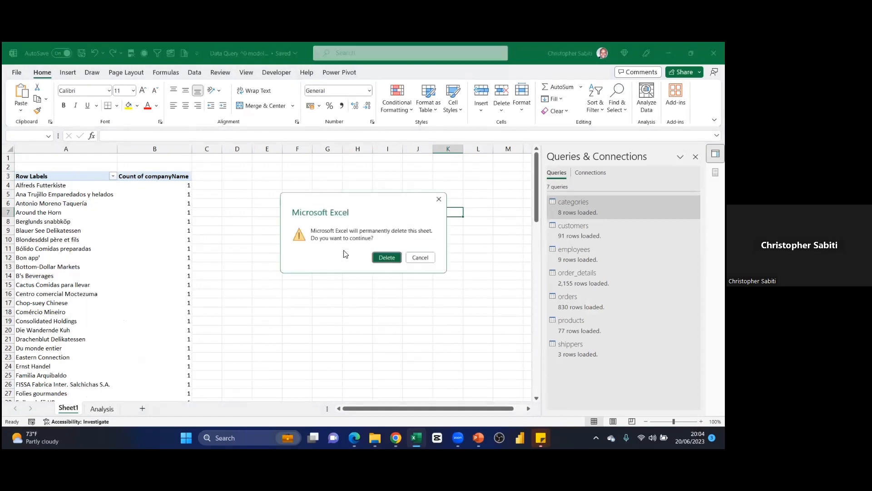
click(386, 258)
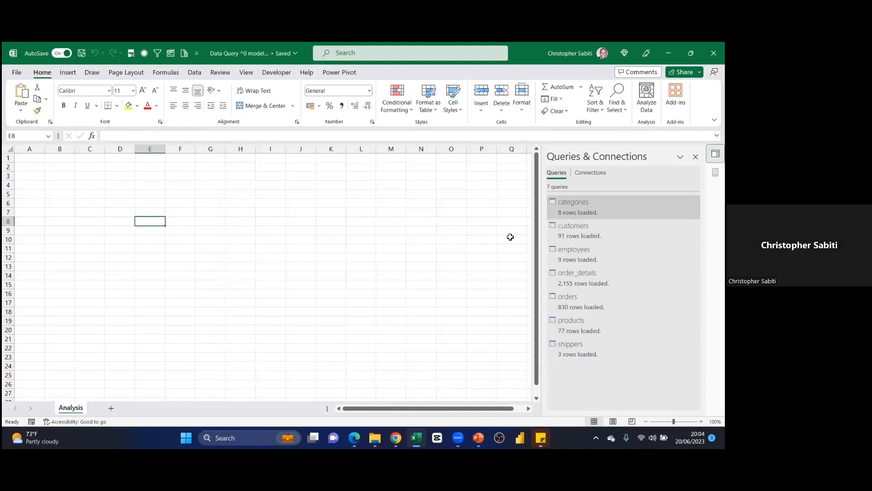
mouse_move(572, 303)
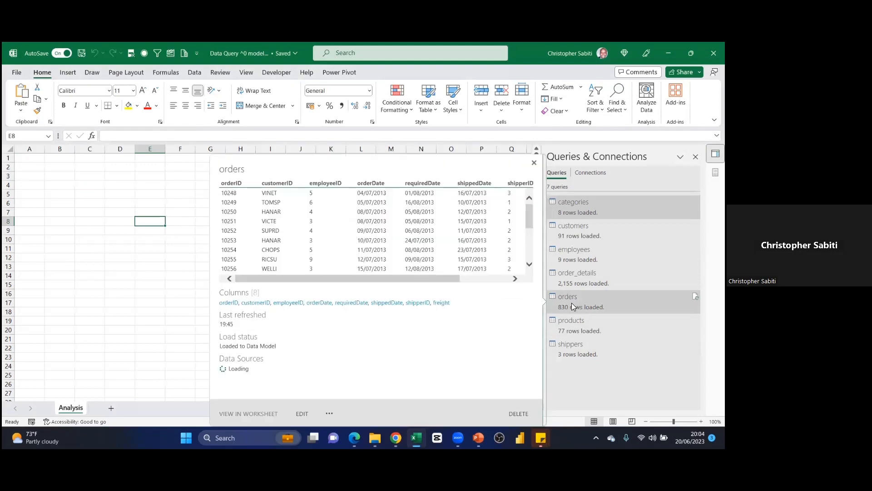
click(193, 71)
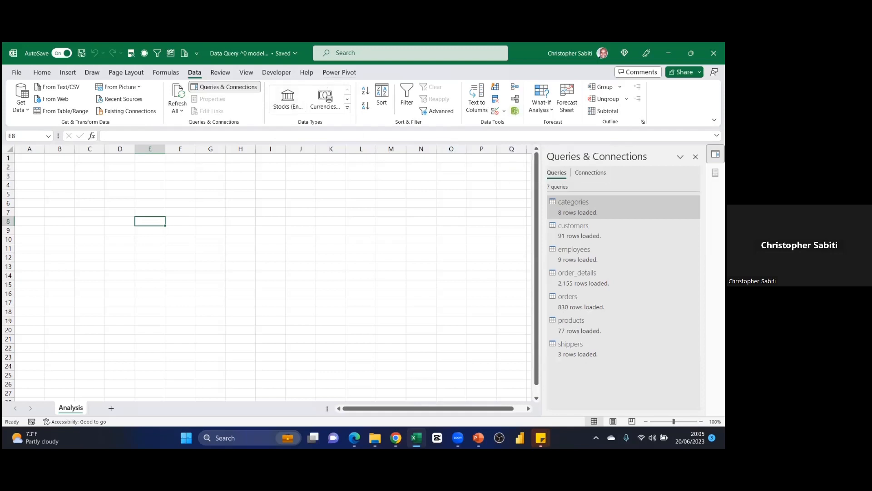
click(339, 72)
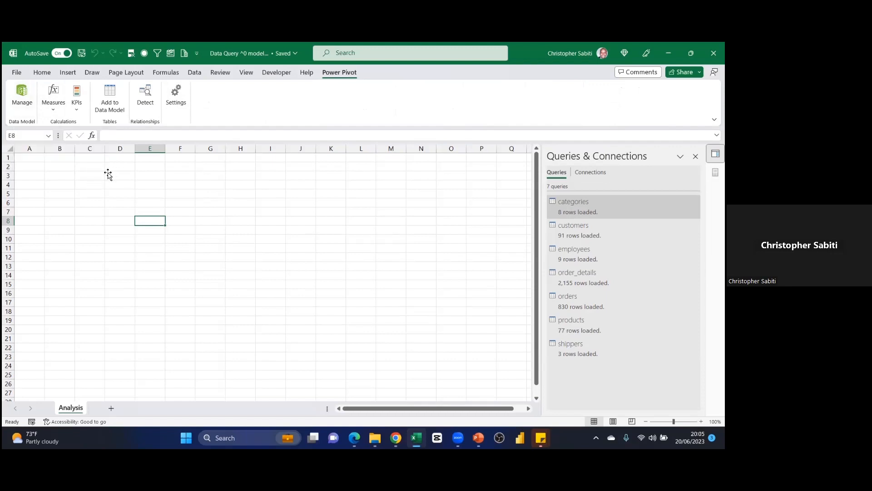
click(107, 173)
click(16, 73)
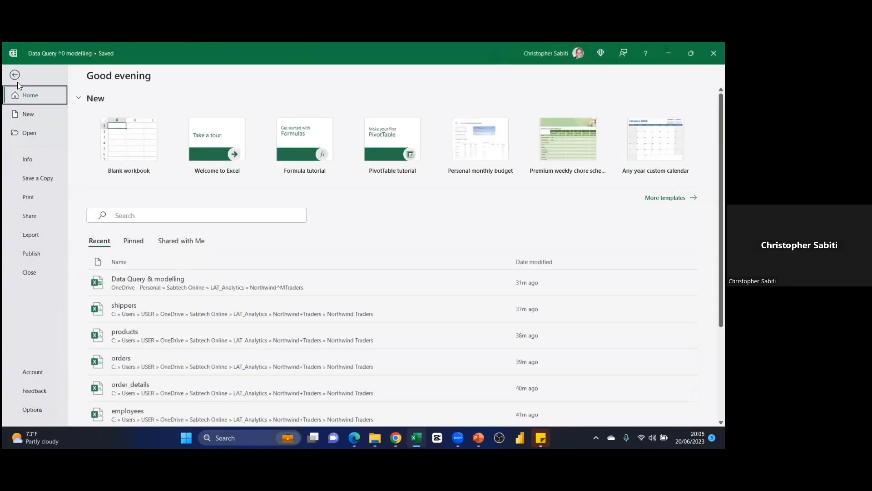
click(29, 410)
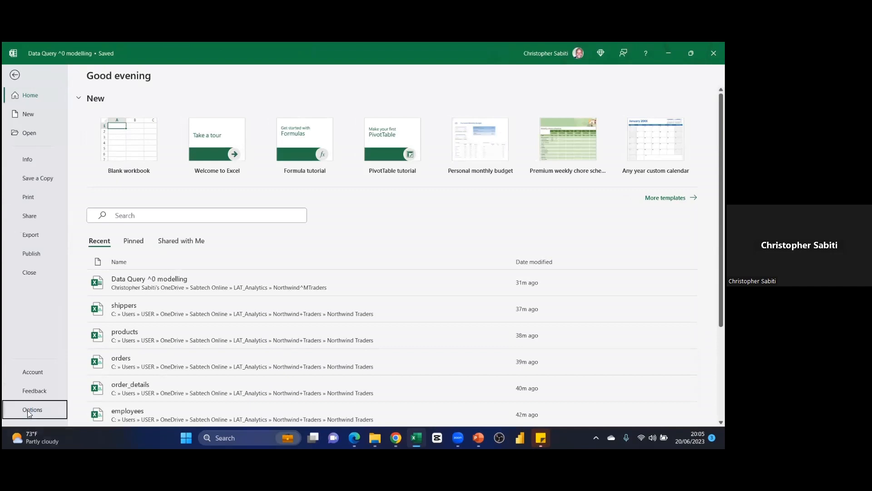
drag(262, 85, 182, 90)
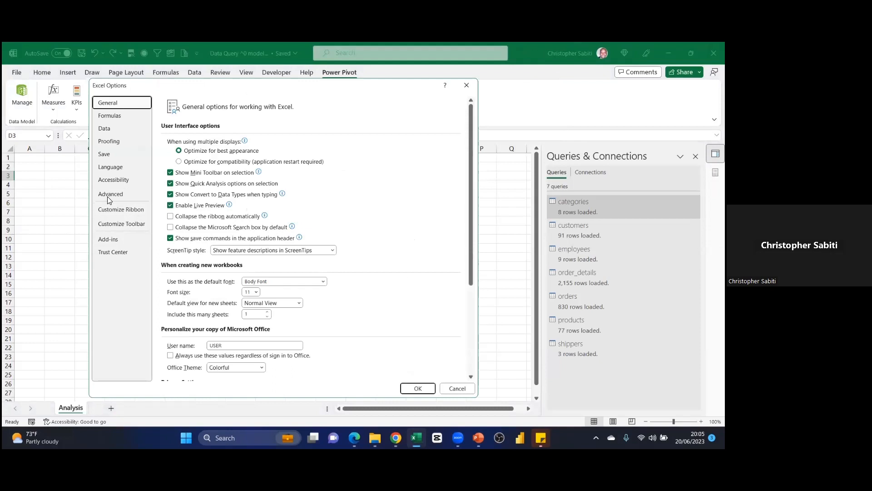
click(115, 238)
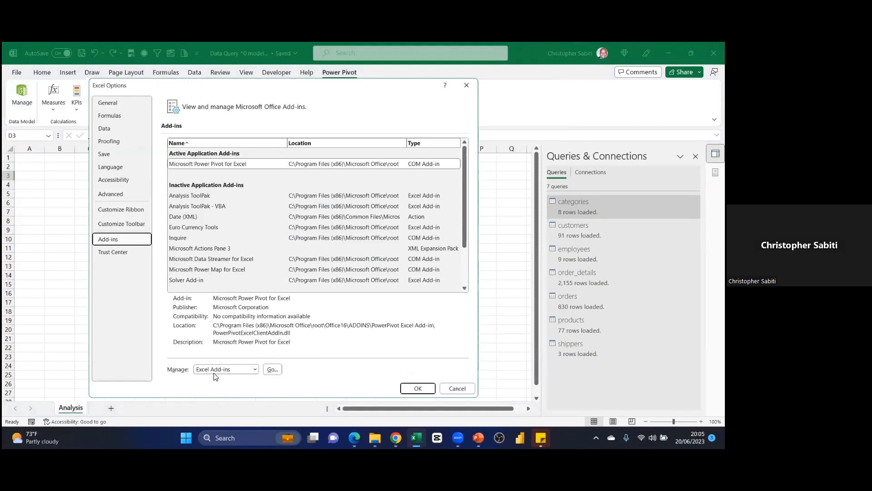
click(241, 374)
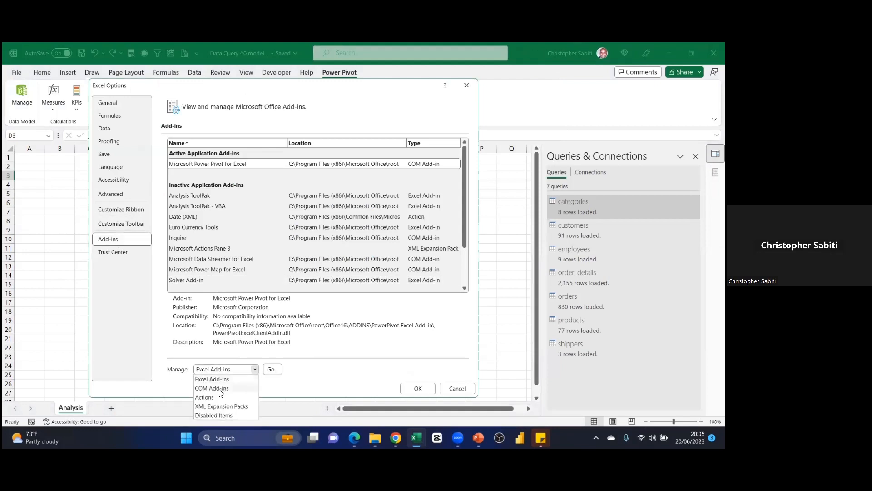
click(212, 388)
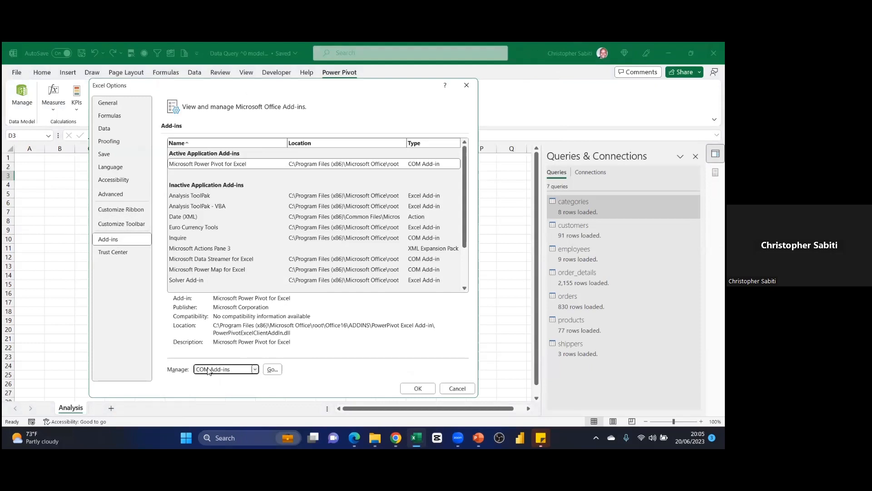
click(426, 390)
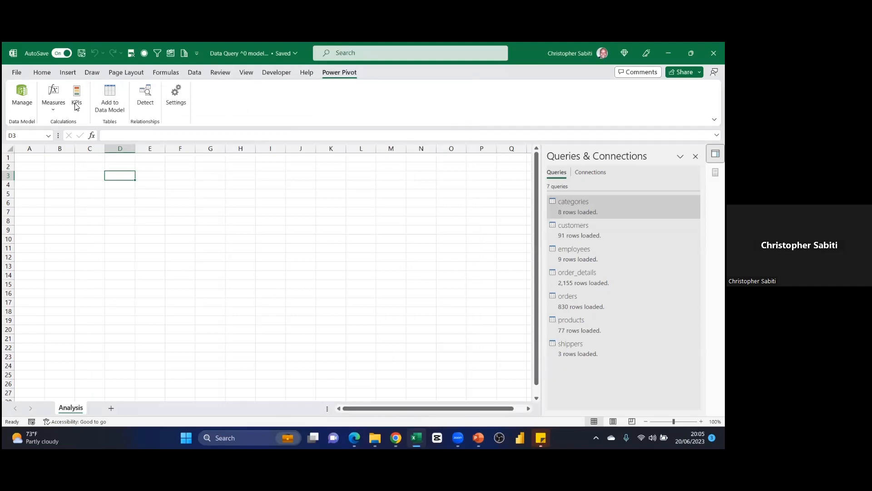
- Disable the Microsoft Power Pivot for Excel COM add-in through the Excel options
click(18, 74)
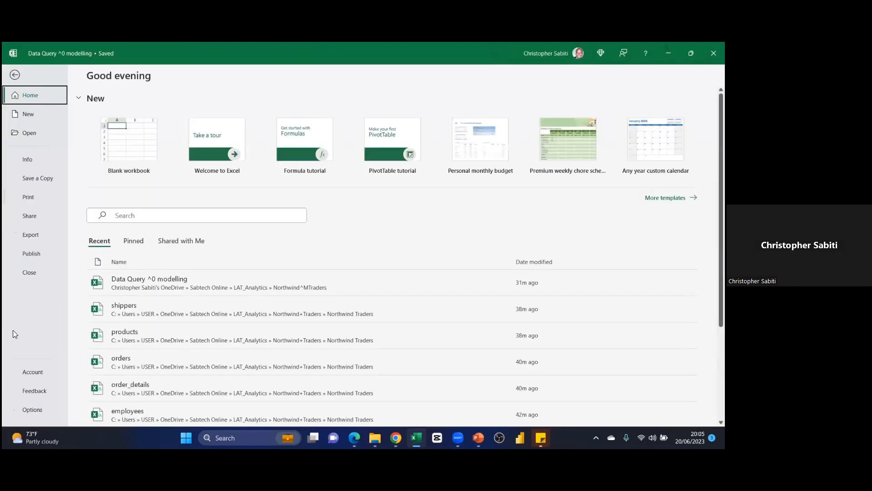
click(36, 409)
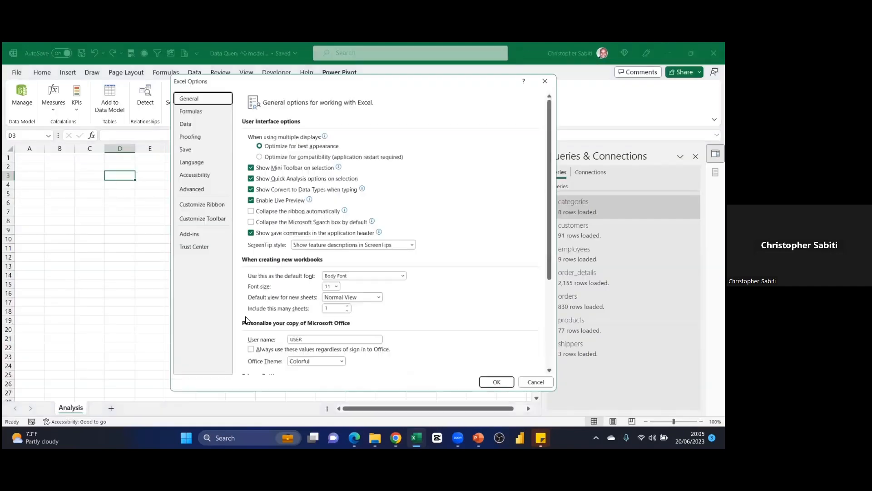
click(200, 234)
click(306, 364)
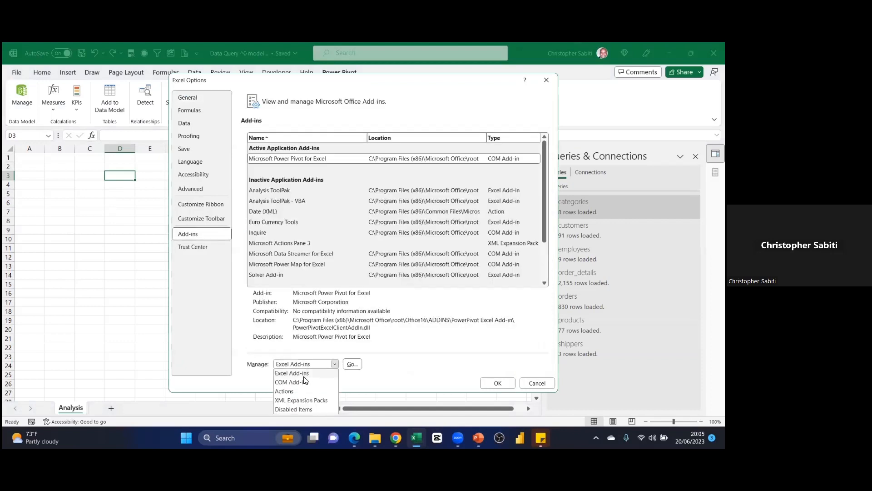
click(301, 383)
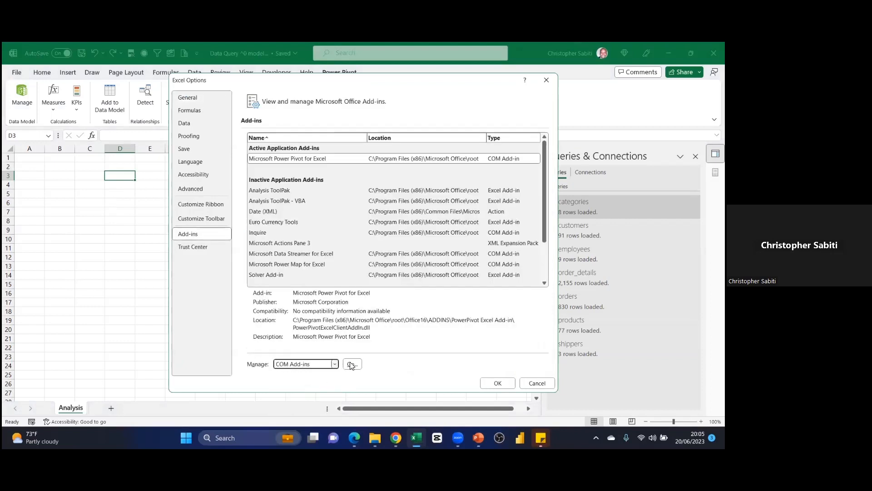
click(349, 362)
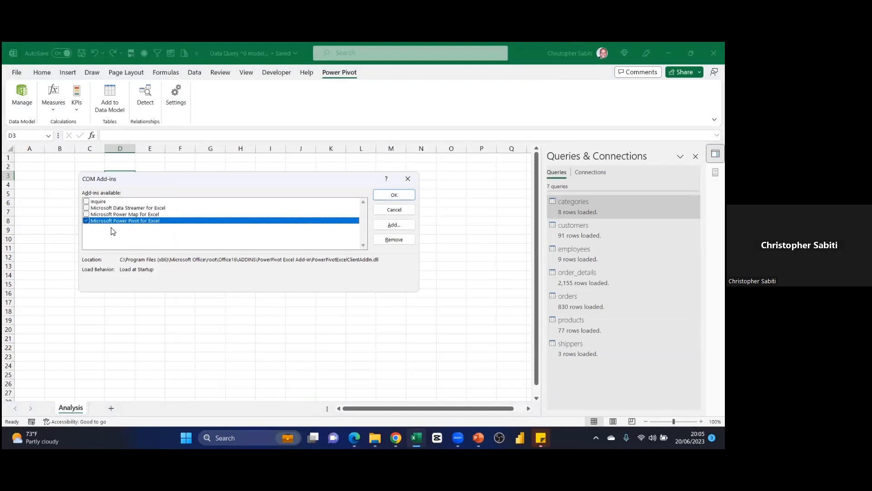
click(87, 220)
click(395, 195)
click(269, 302)
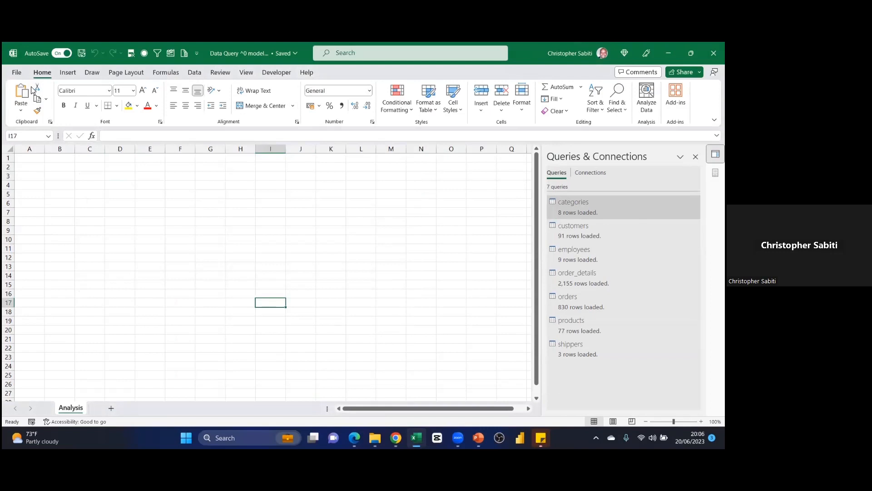
- Enable the Microsoft Power Pivot for Excel add-in in the COM Add-ins list of the Excel options
click(16, 73)
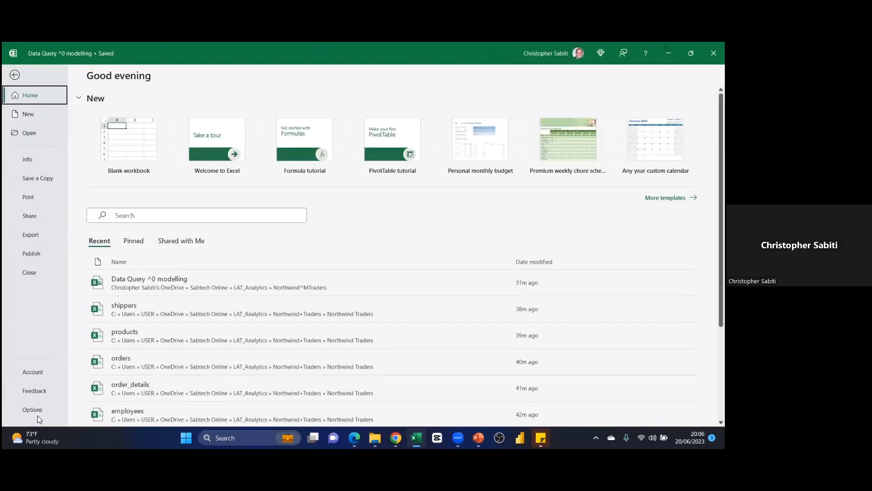
click(55, 408)
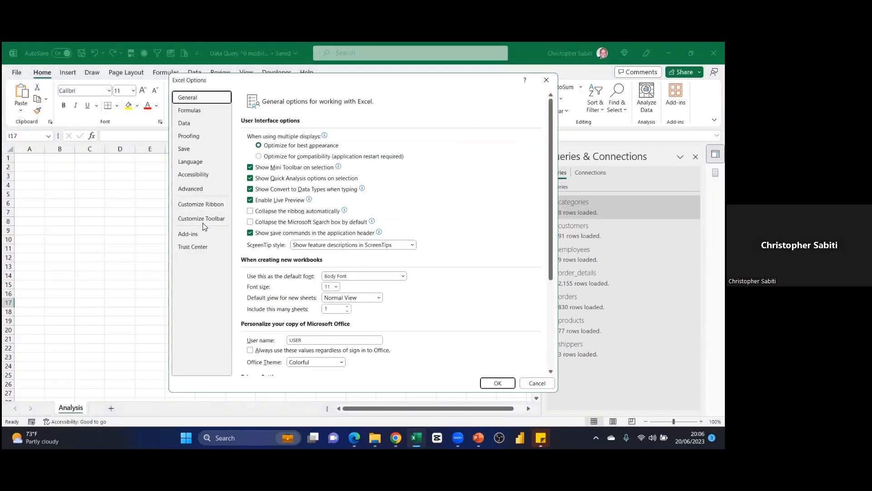
click(188, 233)
click(304, 364)
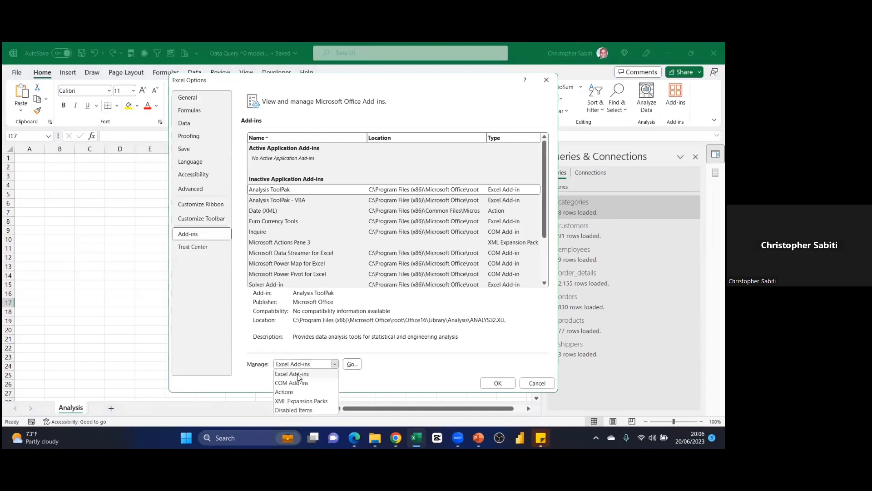
click(296, 383)
click(352, 364)
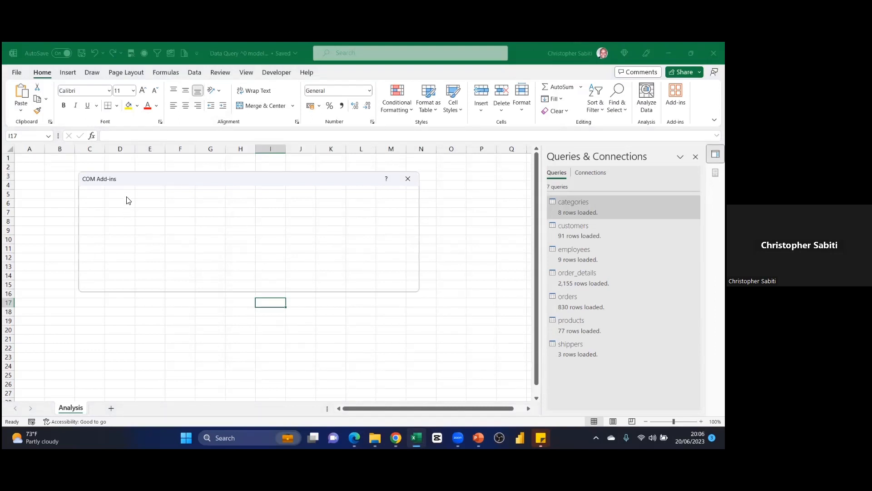
drag(131, 172, 127, 162)
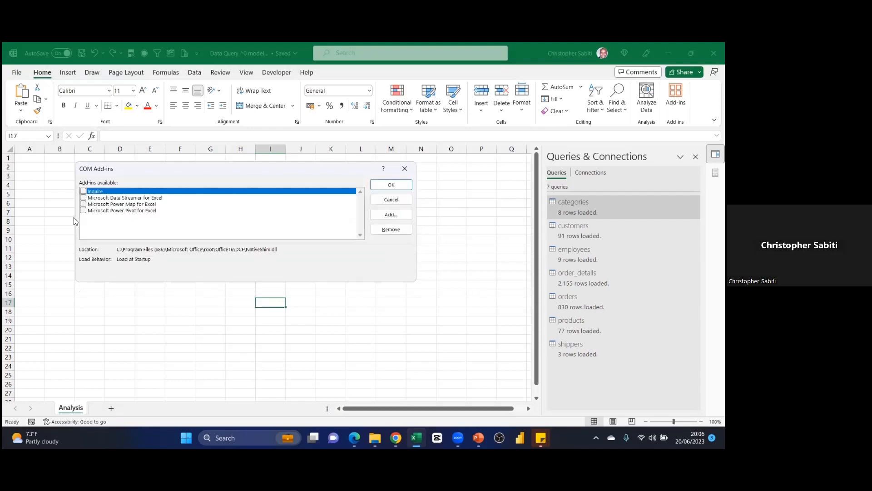
click(84, 211)
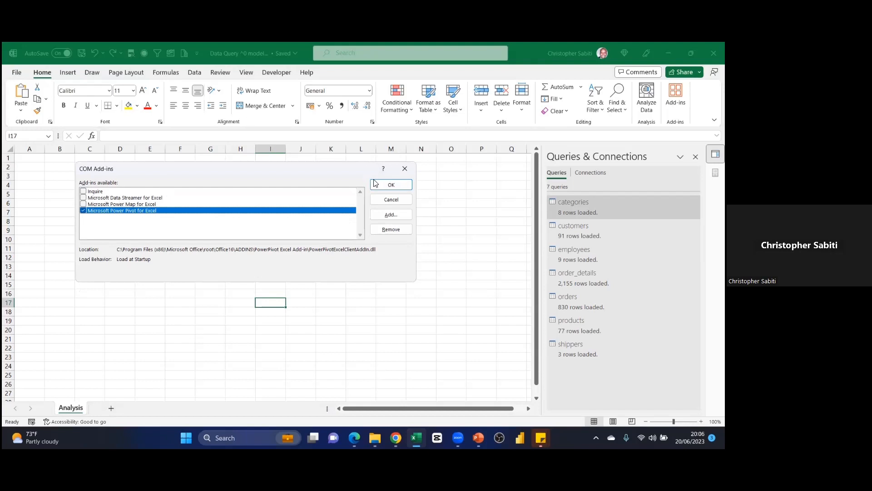
click(391, 184)
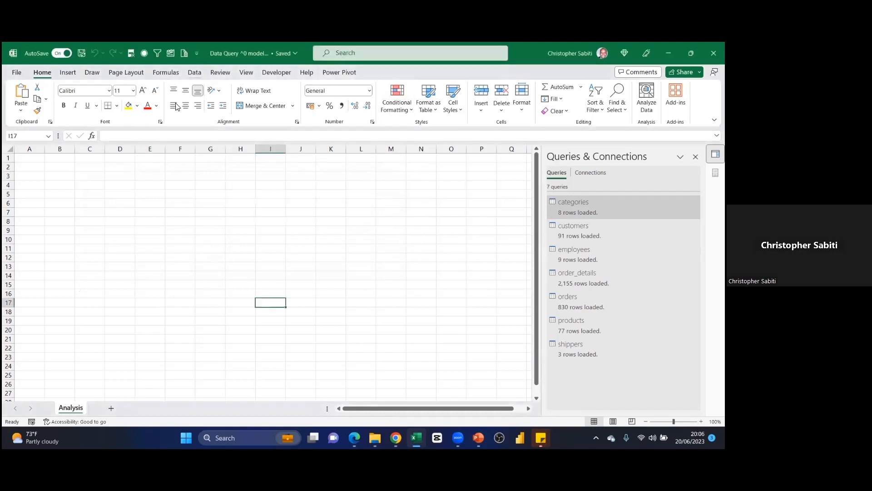
- Open the workbook's Data Model in the Power Pivot window
click(195, 73)
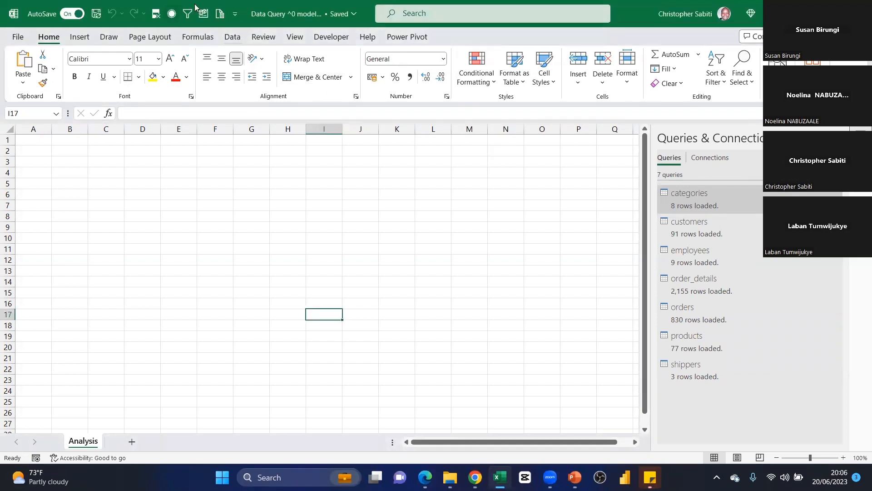
click(233, 37)
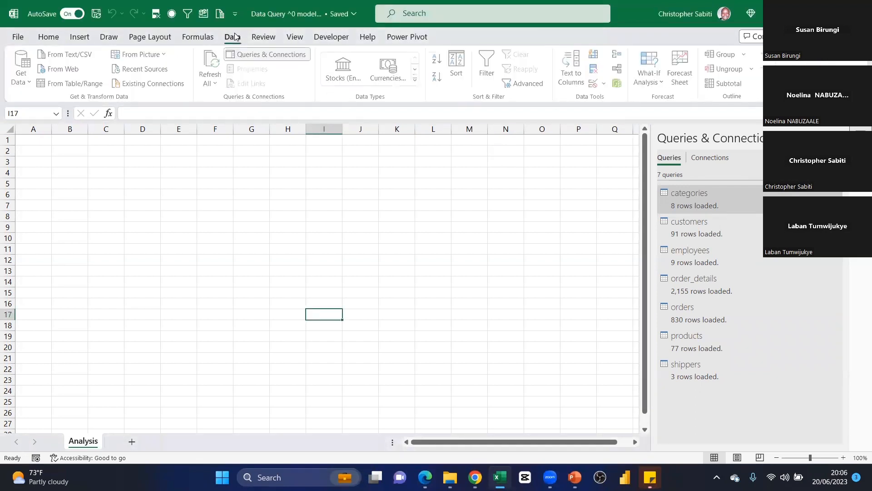
click(620, 85)
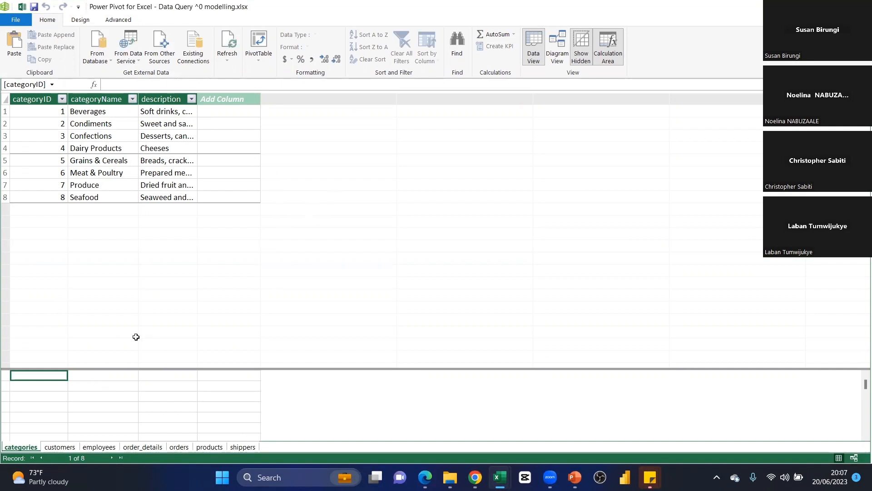
- Look through the Data Model's categories, customers, employees, order_details, orders, products and shippers tables
click(26, 200)
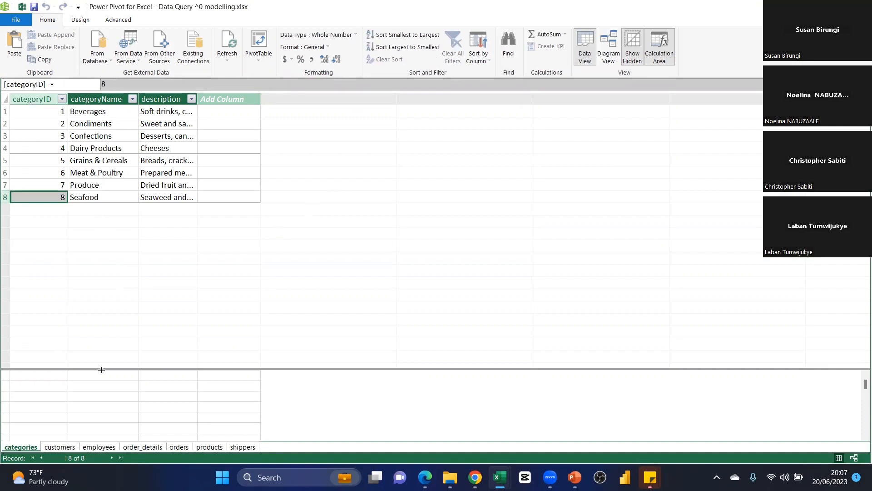
click(51, 450)
click(105, 450)
click(139, 450)
click(178, 448)
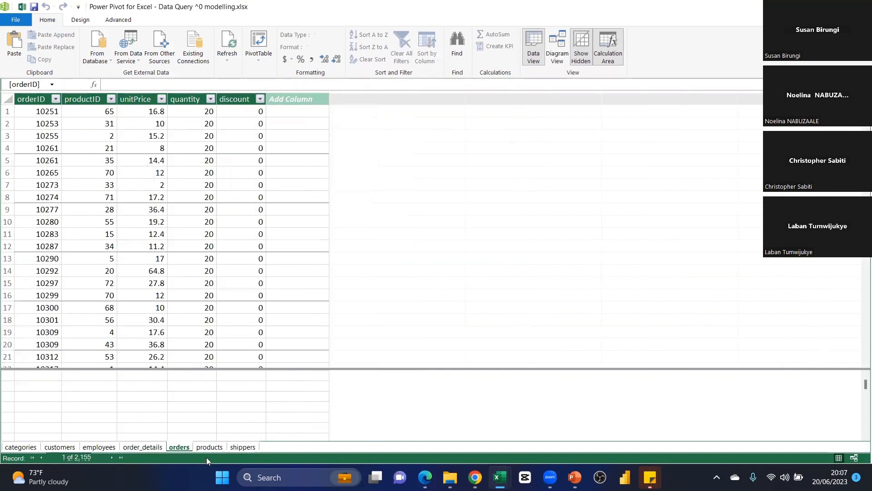
click(207, 449)
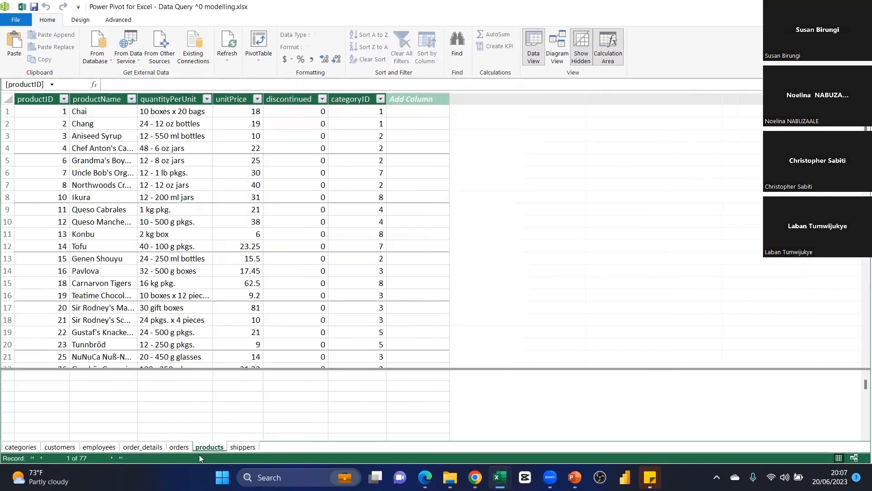
click(235, 448)
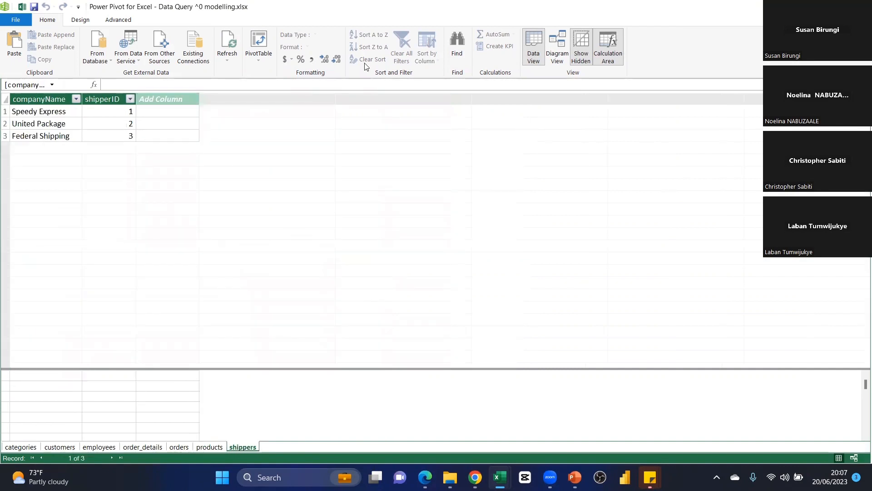
drag(199, 7, 199, 78)
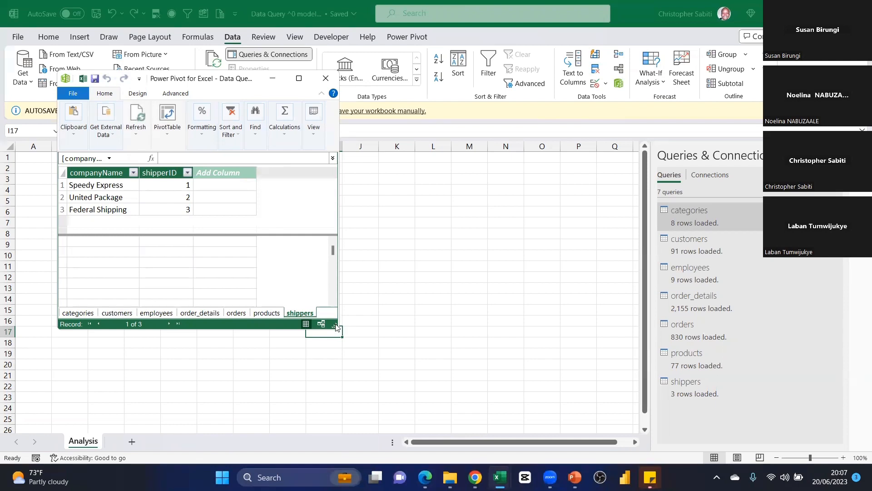
drag(250, 76, 249, 74)
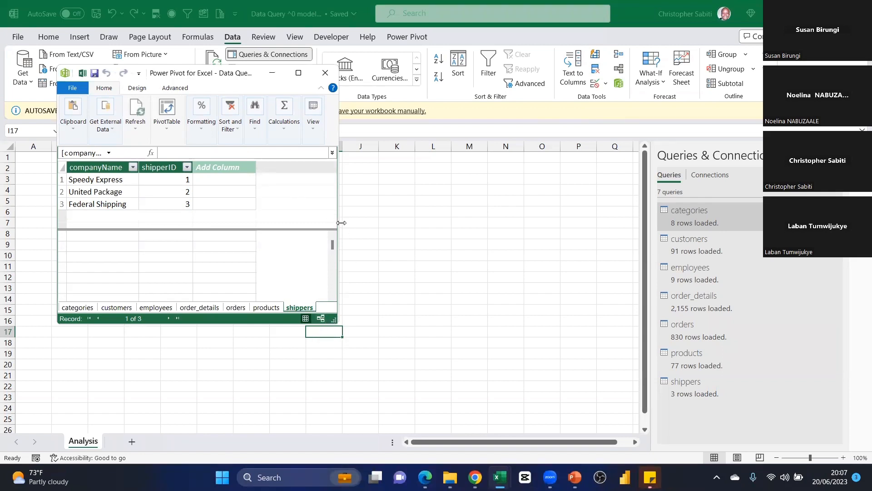
drag(341, 223, 464, 223)
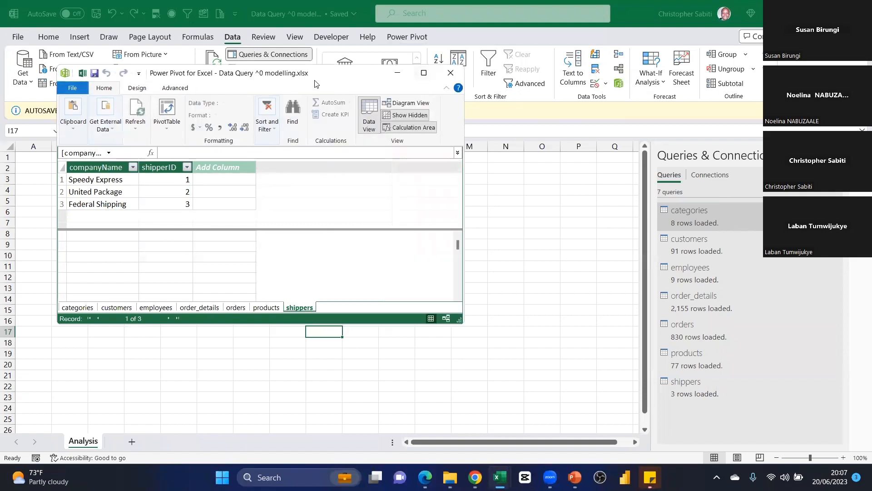
drag(316, 84, 364, 182)
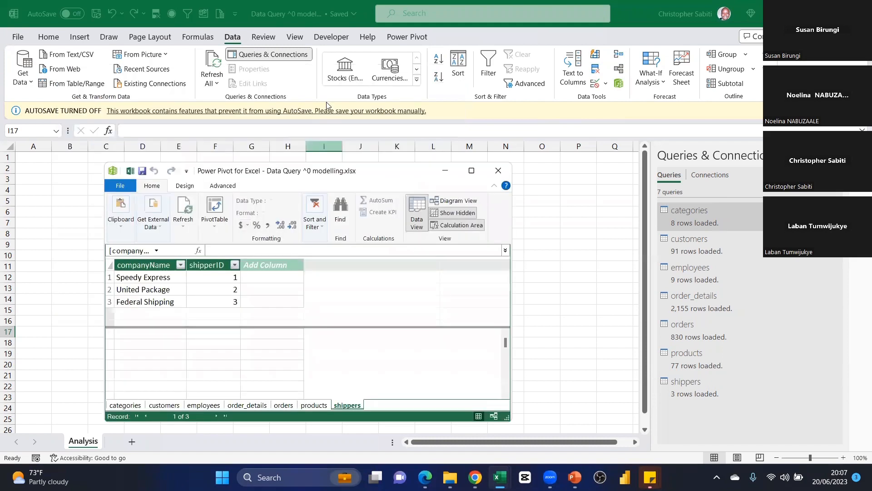
click(471, 171)
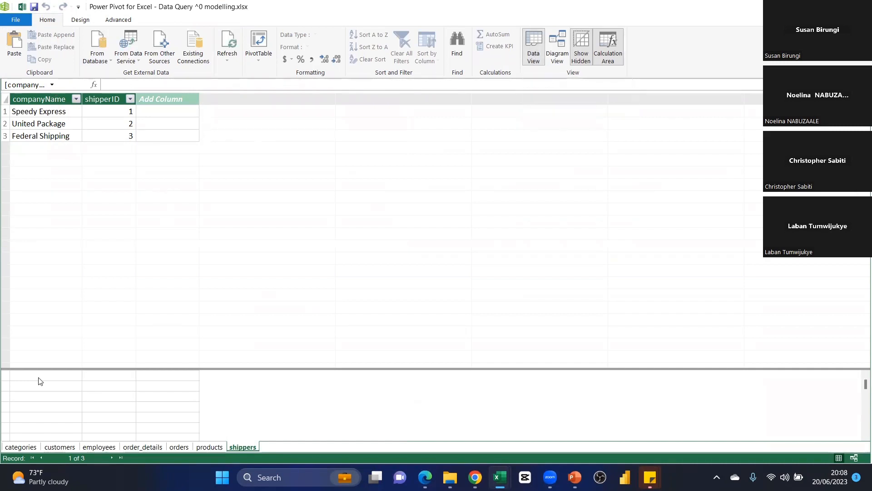
click(534, 59)
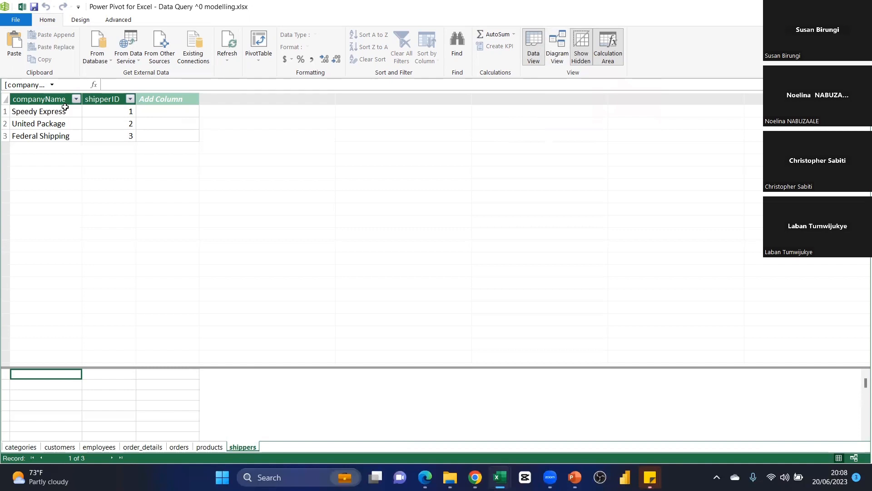
click(84, 22)
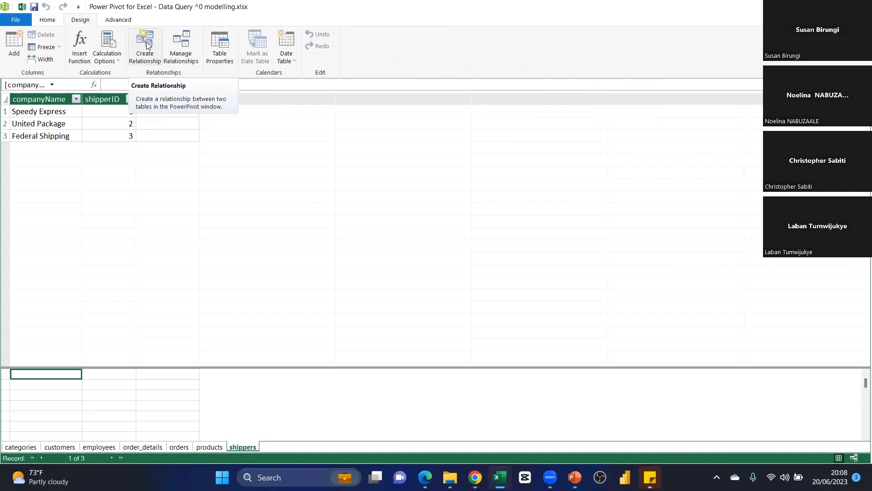
click(182, 42)
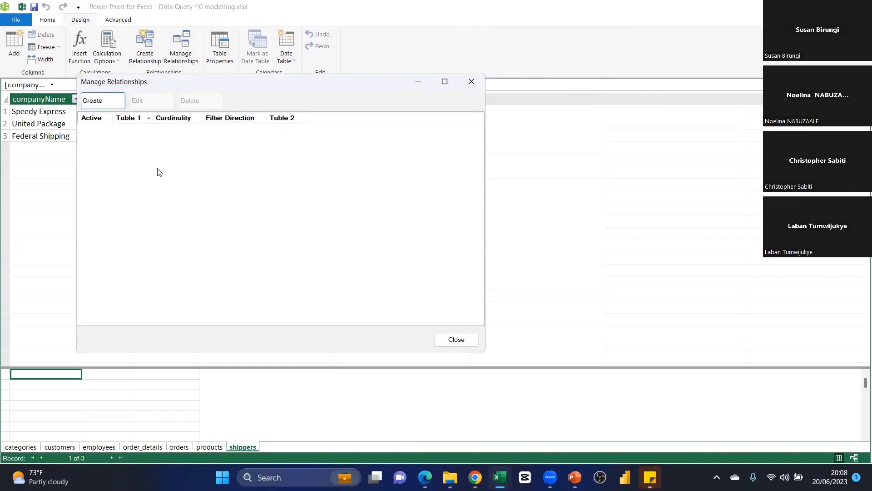
click(100, 105)
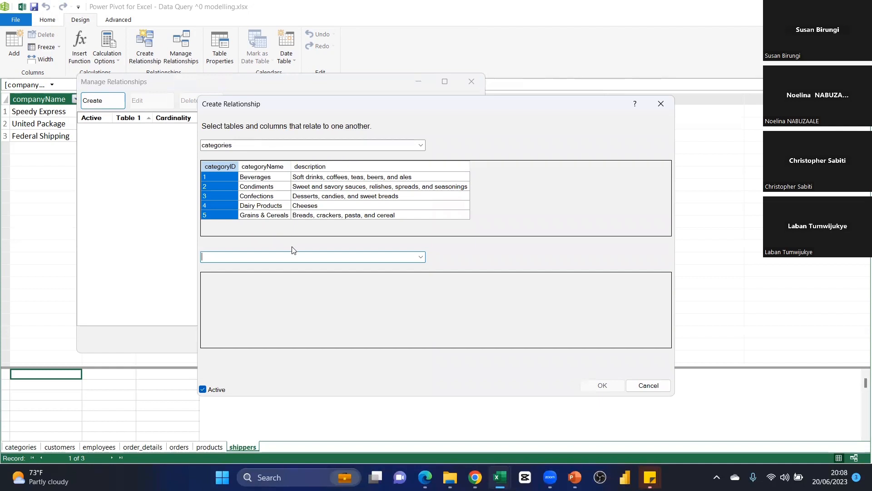
click(420, 257)
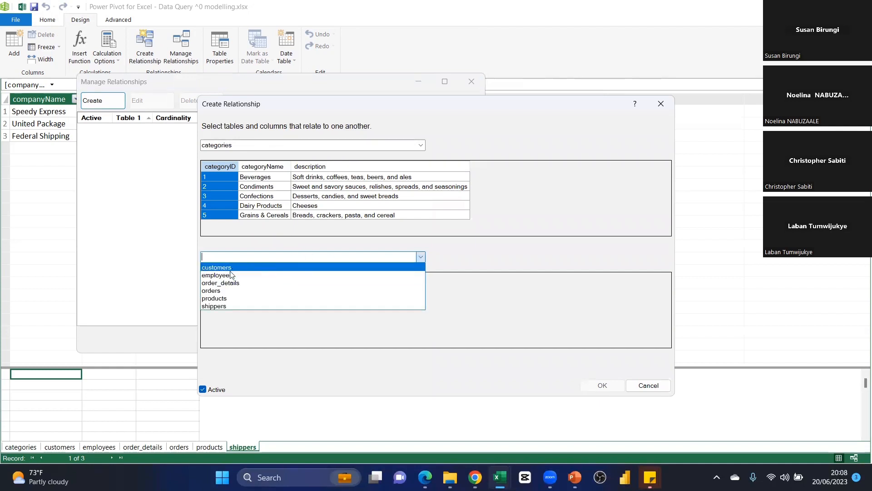
click(221, 298)
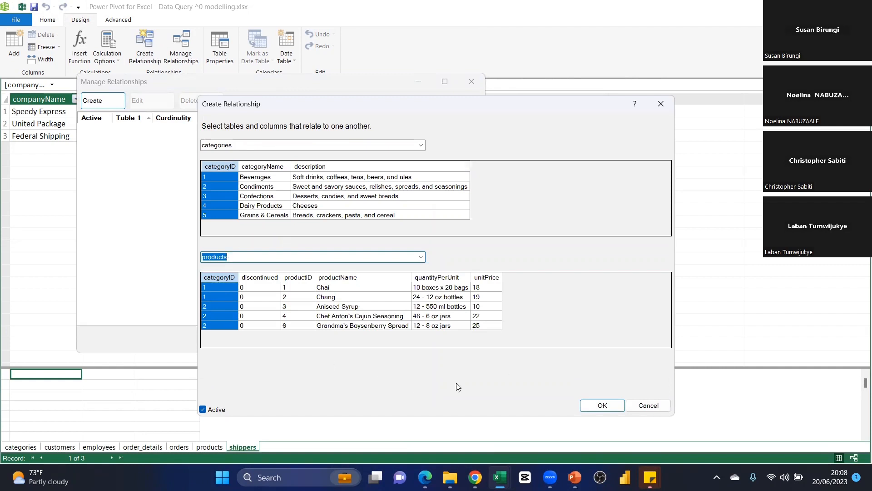
click(603, 406)
click(668, 106)
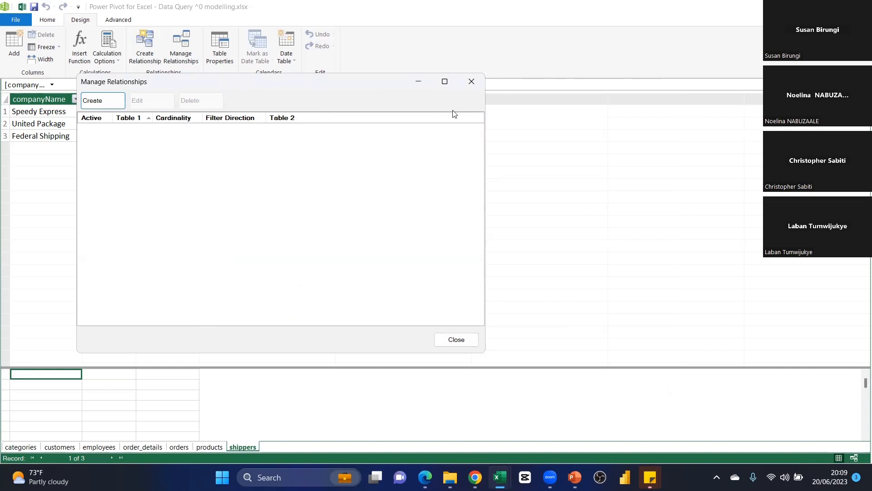
click(471, 81)
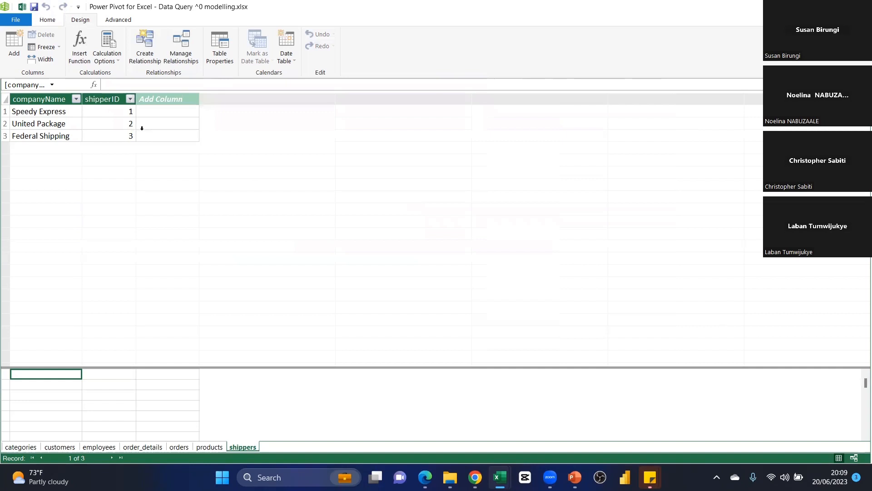
- Display the Data Model's tables in Diagram View
click(47, 20)
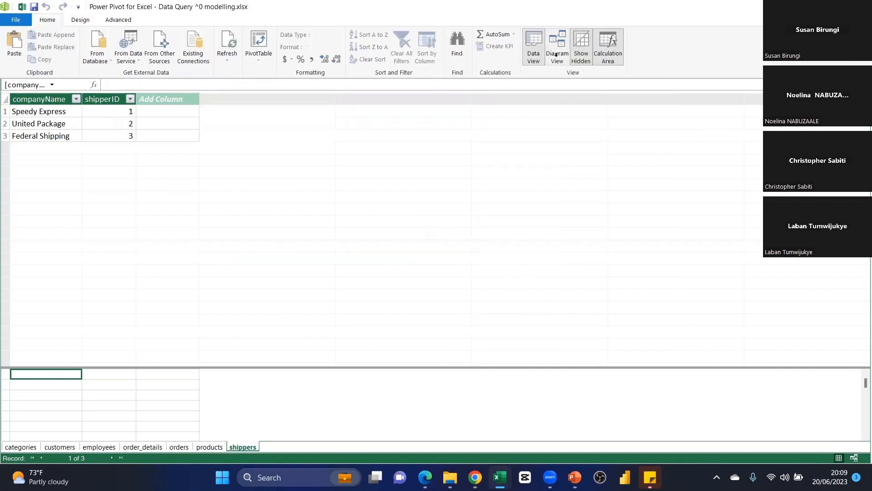
click(556, 54)
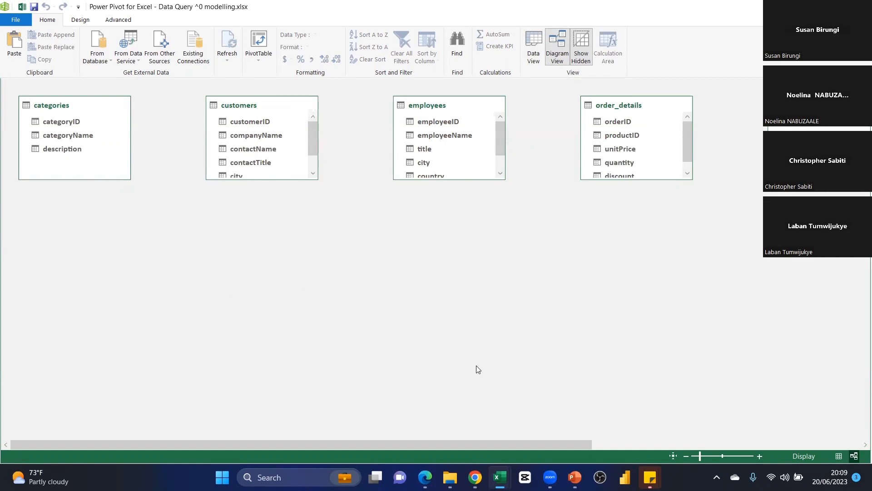
drag(576, 443, 822, 444)
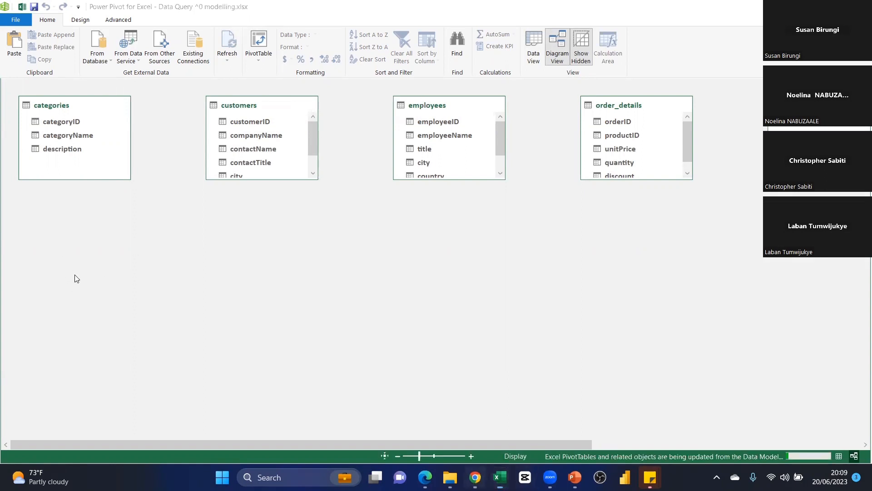
- Switch to the Guide to PowerQuery_PowerPivot_DAX slides in Google Slides and review the data model, data processing and DAX measures slides
key(alt+Tab)
key(ctrl+shift+Tab)
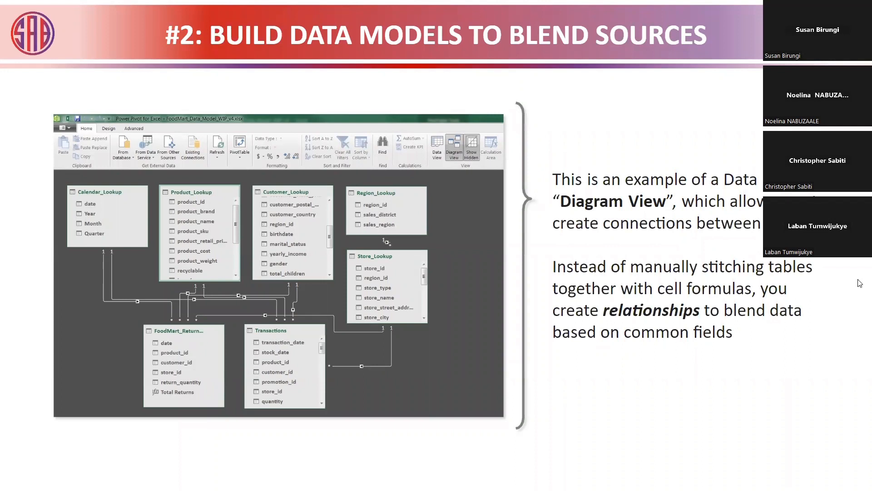
key(Right)
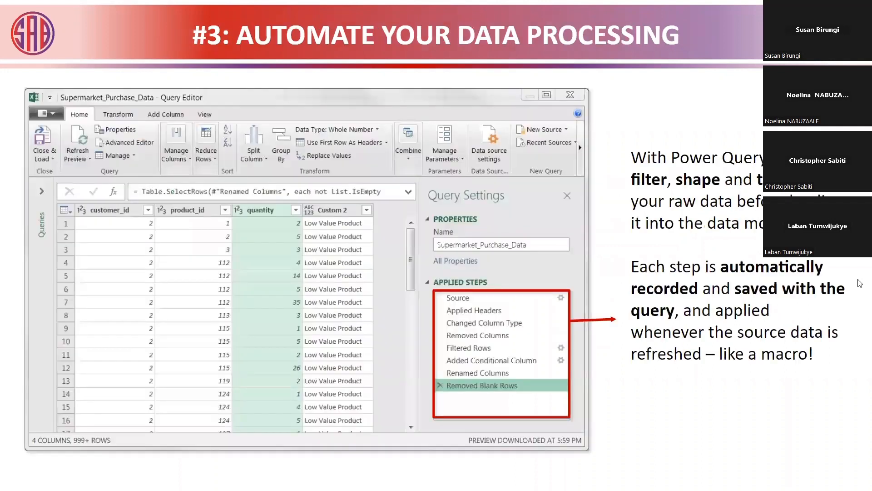
key(Right)
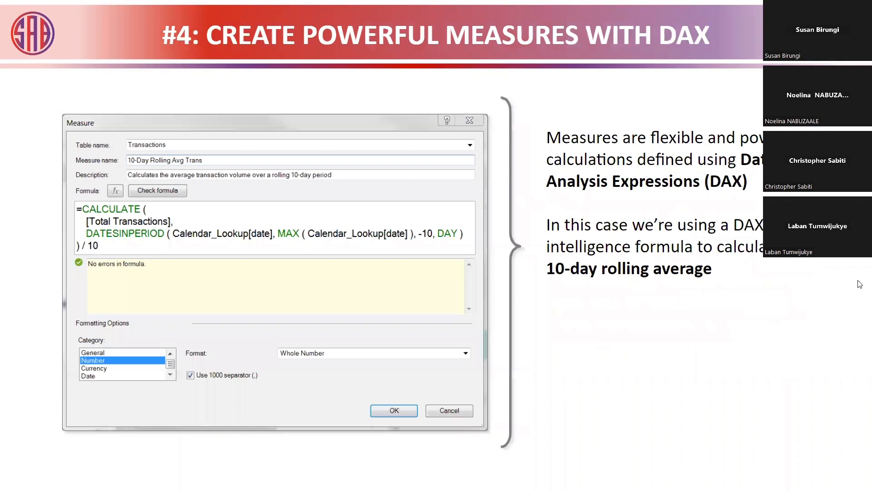
key(Right)
key(Escape)
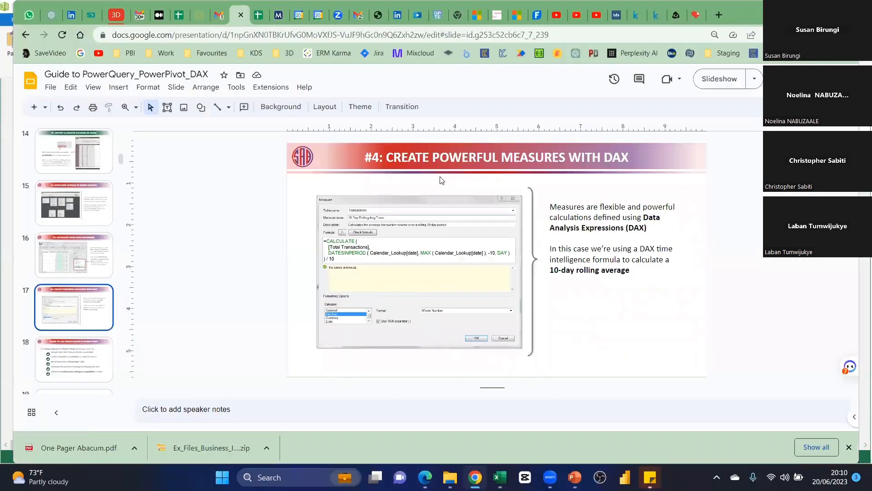
scroll(540, 179, up, 3)
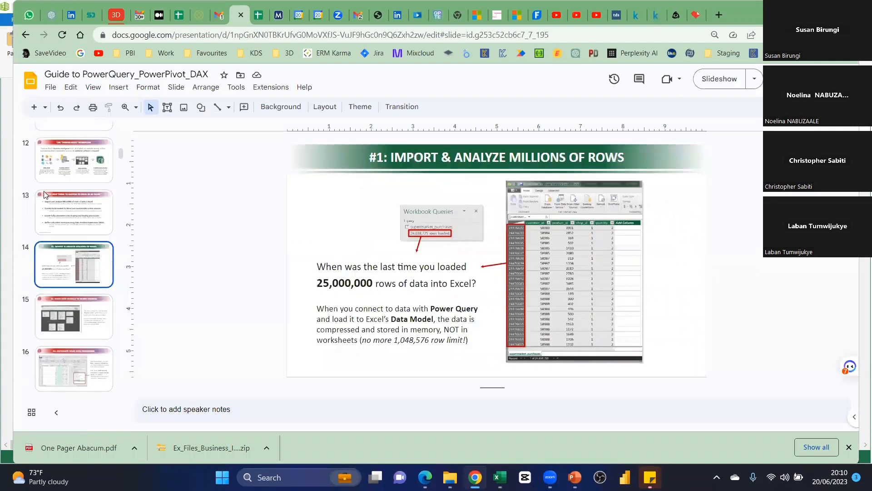
click(64, 319)
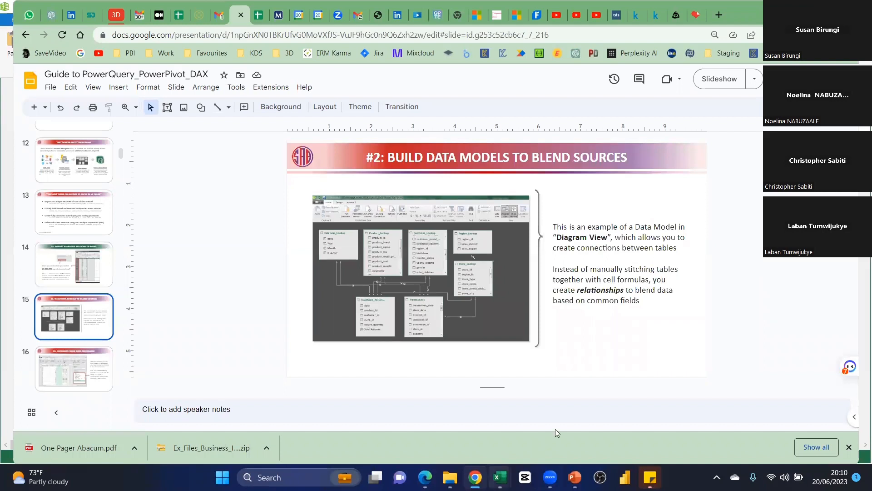
- Return to the Power Pivot window, place the customers table below categories and enlarge it to show all its fields
mouse_move(498, 477)
click(554, 417)
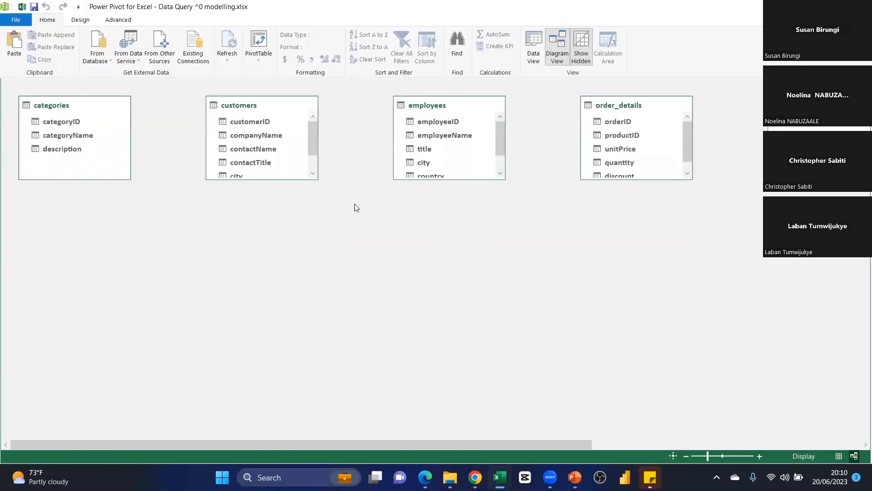
mouse_move(84, 179)
mouse_down()
mouse_move(88, 208)
mouse_move(95, 172)
mouse_up()
drag(259, 105, 82, 205)
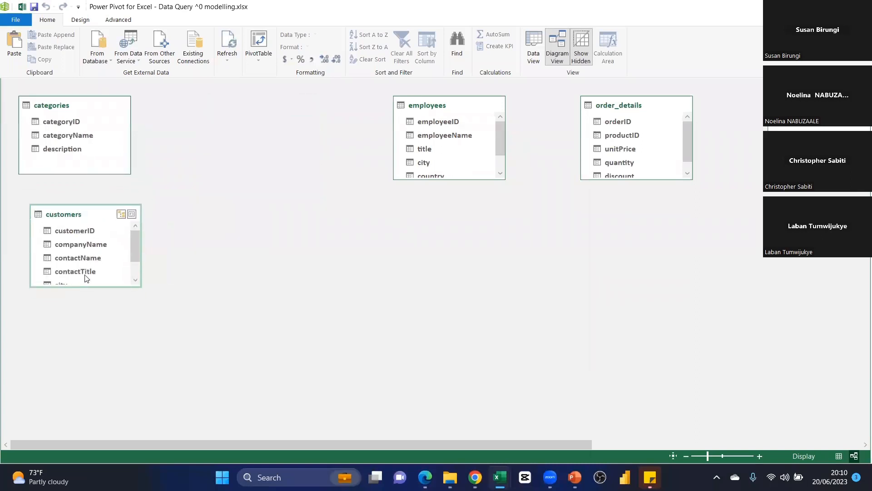
drag(83, 289, 81, 322)
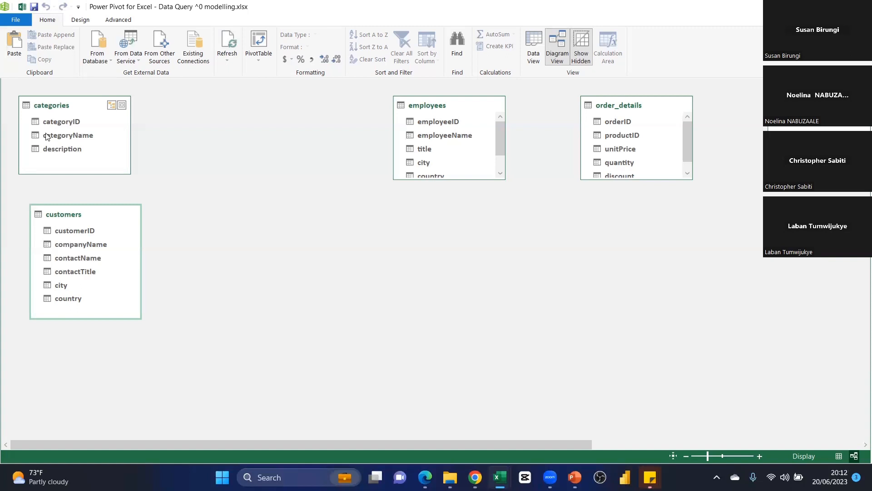
- Place the employees table beside categories, order_details beneath employees, and orders to the right of employees
drag(469, 96, 245, 98)
drag(641, 104, 229, 207)
drag(801, 104, 374, 88)
- Bring the products table beside order_details, below orders, and the shippers table beneath order_details
drag(590, 444, 859, 443)
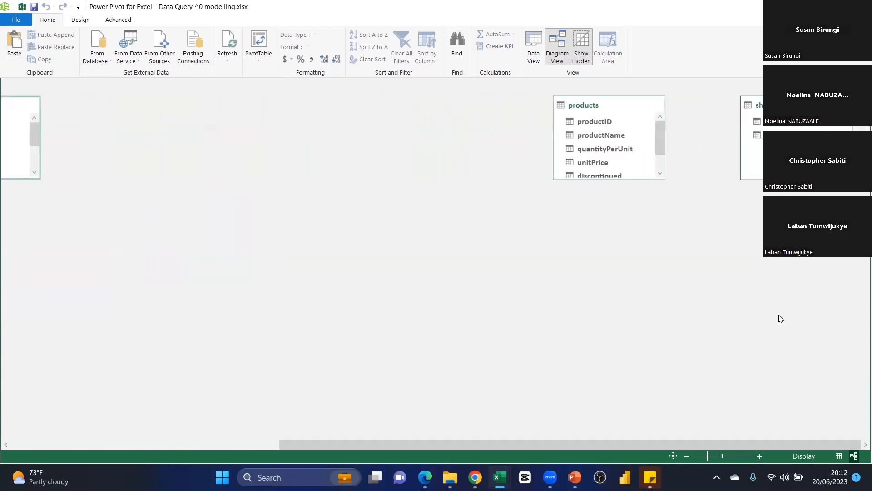
drag(611, 109, 47, 228)
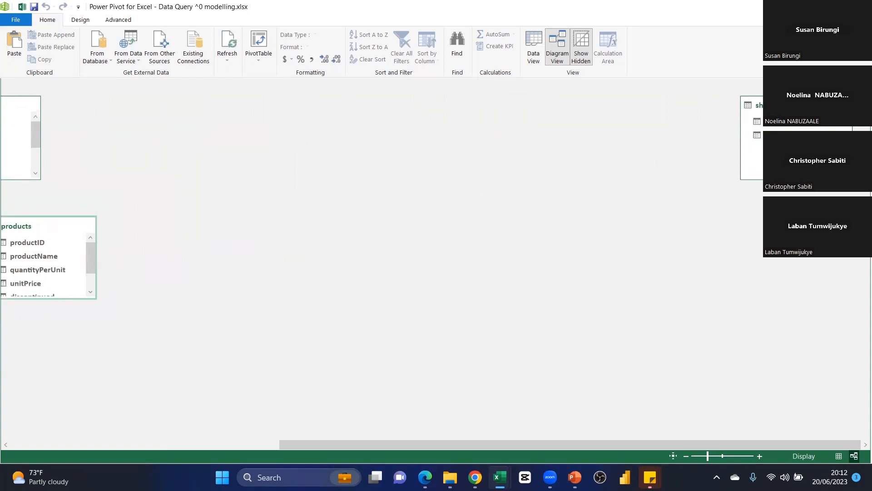
drag(840, 105, 265, 285)
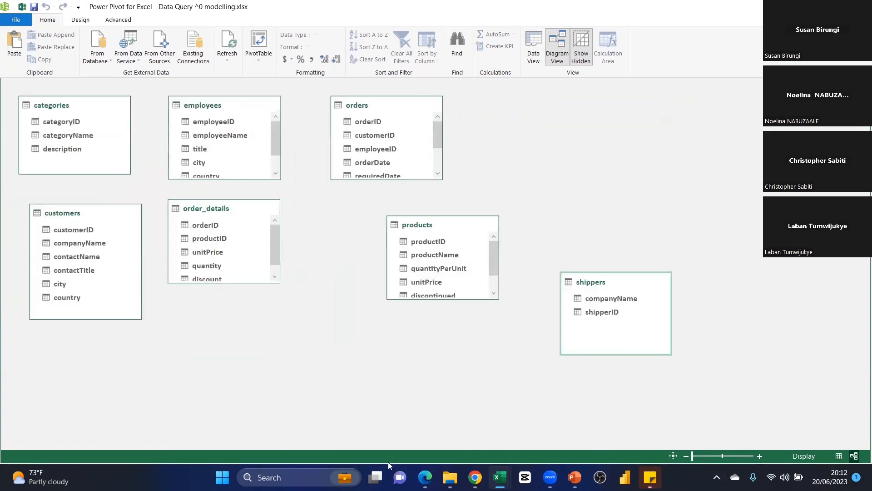
drag(414, 224, 352, 206)
drag(617, 283, 221, 304)
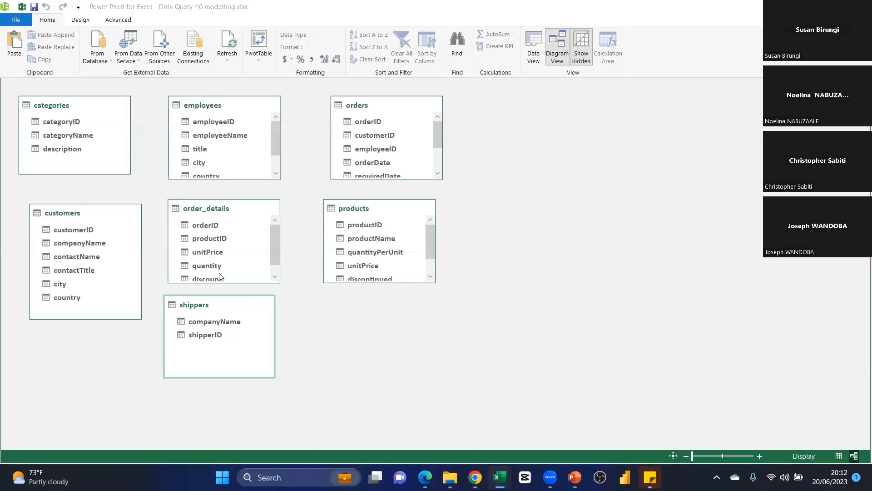
- Lower the shippers table and enlarge the order_details and products tables to show all their fields
drag(212, 309, 209, 343)
drag(213, 282, 212, 307)
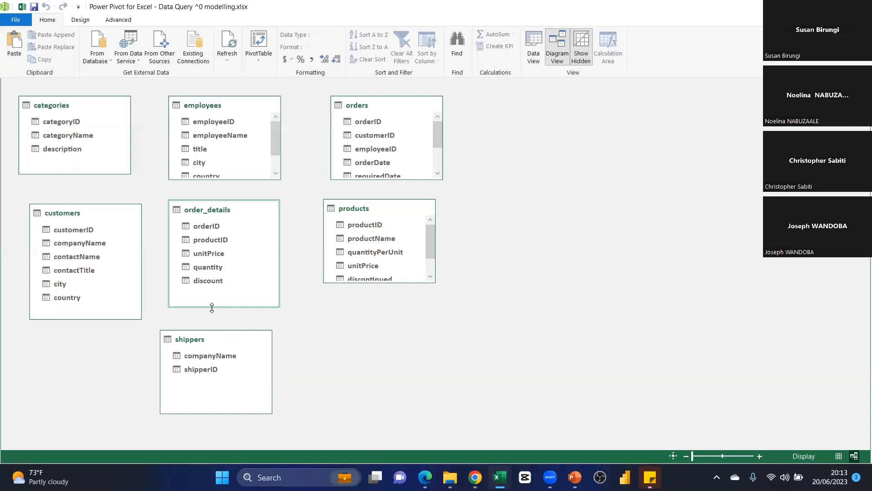
drag(361, 282, 362, 321)
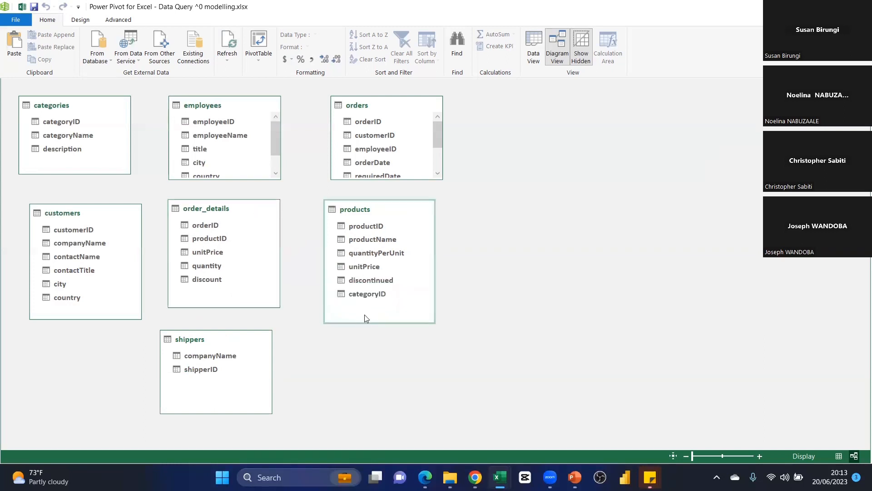
- Move the products table further down and enlarge the orders table to show all its fields
drag(383, 214, 389, 239)
drag(392, 177, 386, 305)
drag(400, 227, 397, 254)
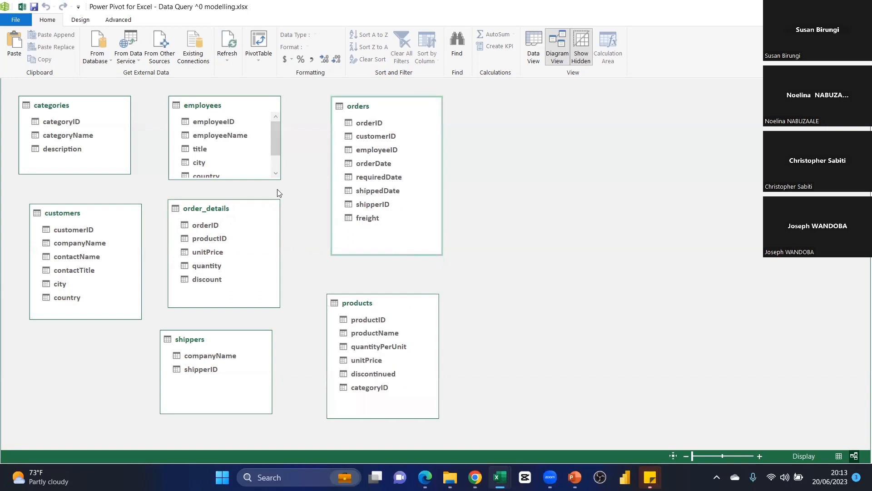
- Enlarge the employees table to show all its fields, and shift order_details and shippers to fit neatly beneath it
drag(233, 179, 231, 226)
drag(232, 196, 213, 242)
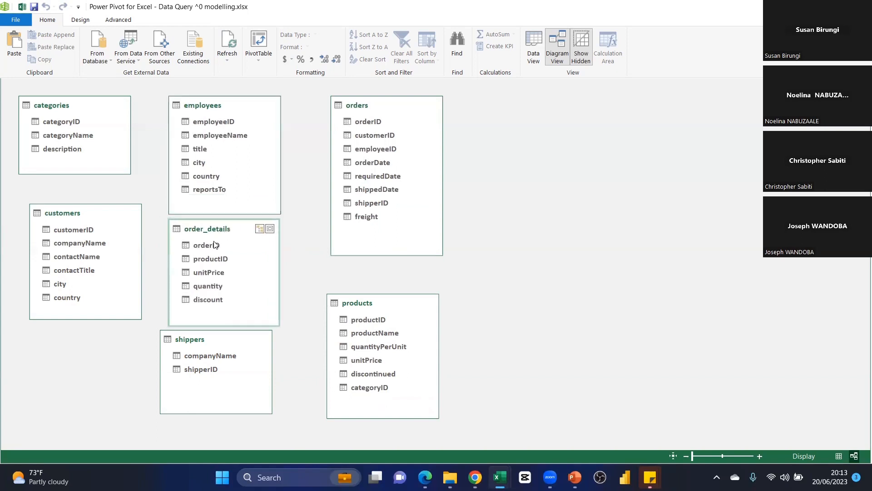
drag(219, 340, 226, 345)
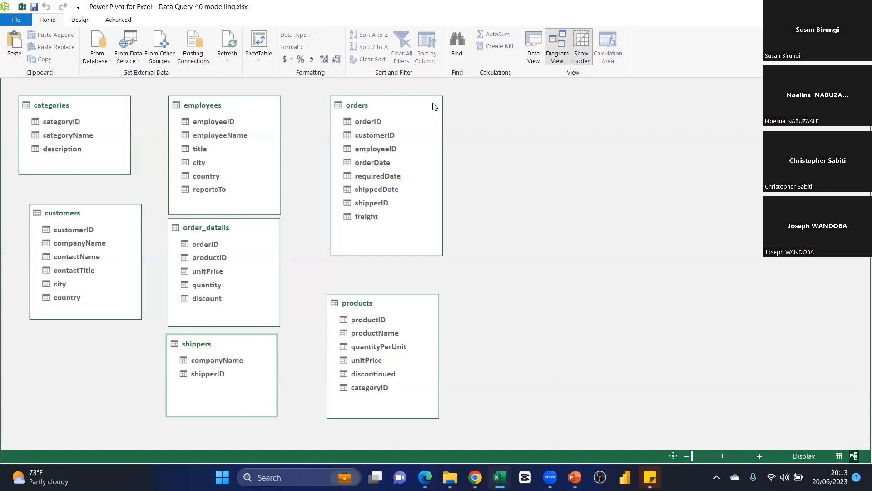
- Place the orders and order_details tables side by side, away from the others, and shift products and shippers closer to customers
drag(378, 116, 606, 136)
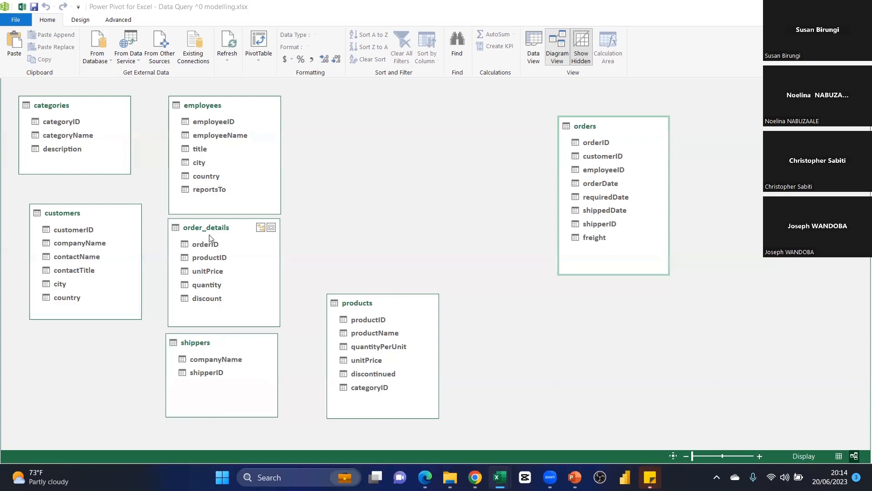
drag(210, 228, 471, 130)
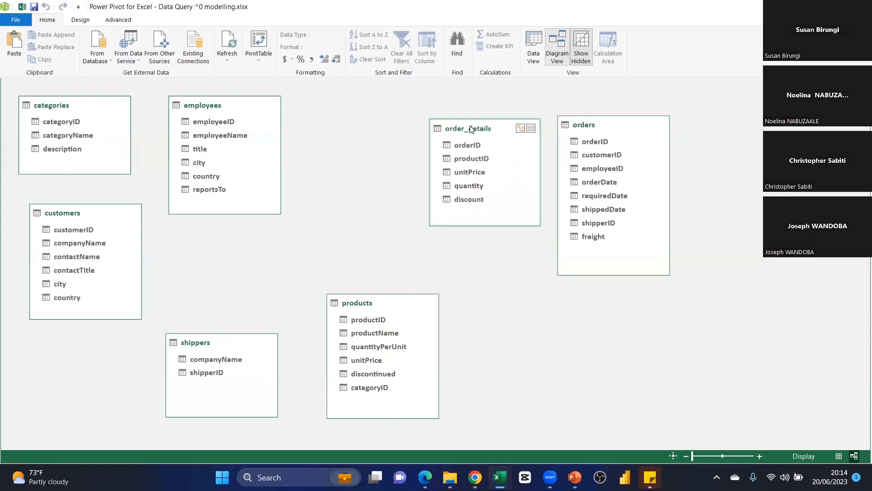
mouse_move(483, 226)
mouse_down()
mouse_move(482, 213)
mouse_move(482, 226)
mouse_up()
drag(355, 311, 310, 231)
drag(220, 342, 126, 345)
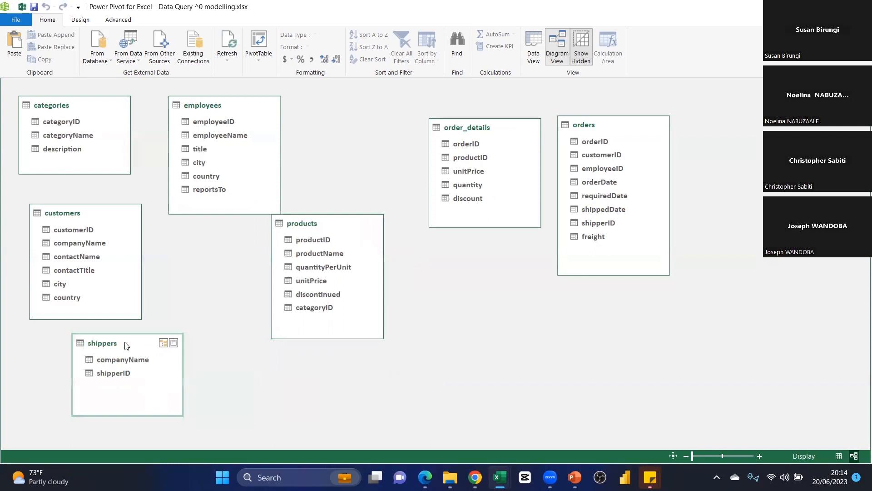
- Align the shippers table beneath customers, nudge employees slightly, and move products down below order_details
drag(312, 223, 248, 244)
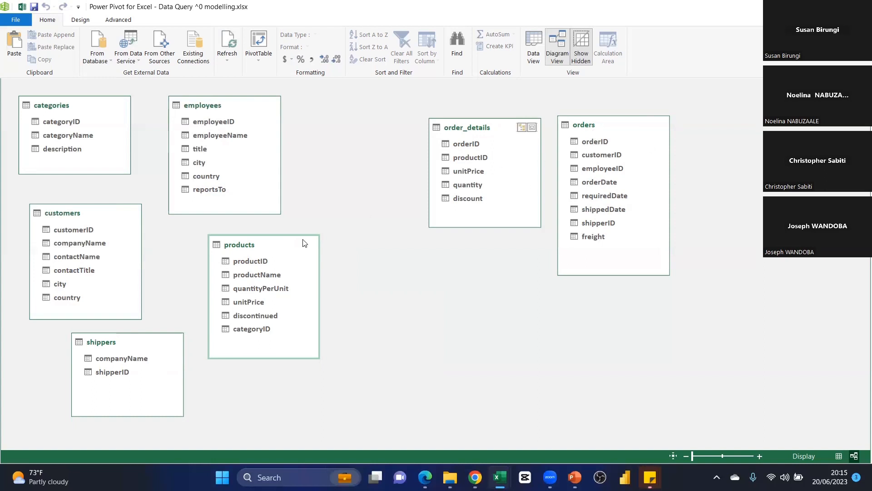
drag(246, 248, 306, 327)
drag(138, 336, 95, 340)
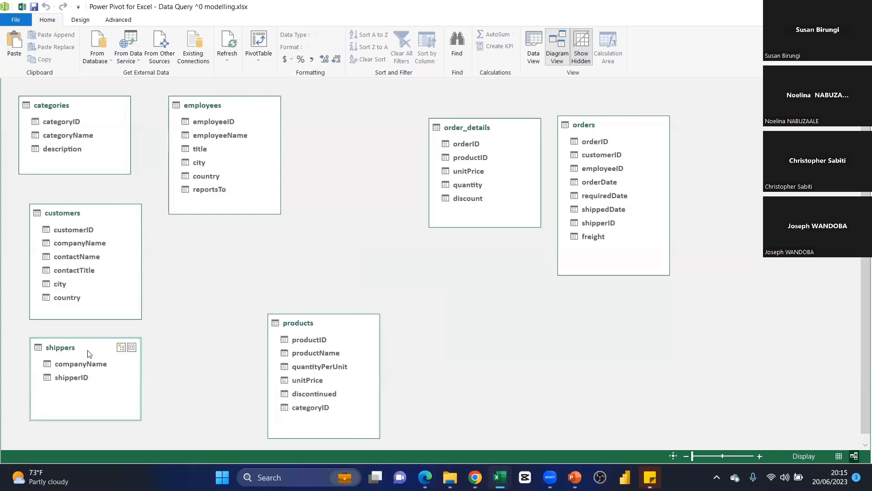
click(223, 108)
drag(223, 108, 229, 107)
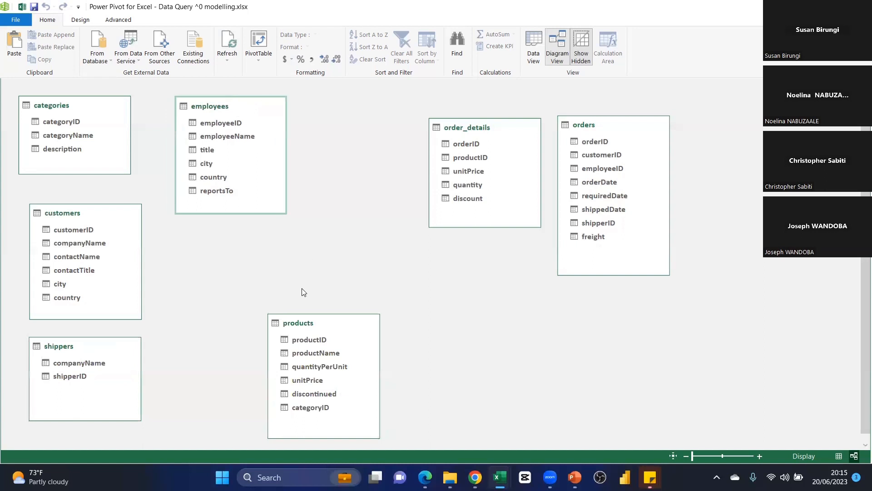
drag(306, 328, 426, 336)
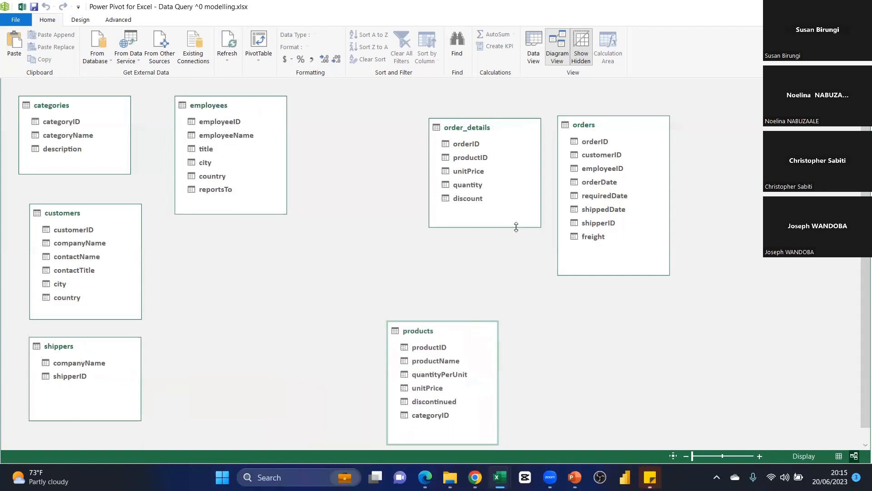
- Move the orders table beside customers, and spread employees and order_details out on its far side, above products
drag(581, 124, 236, 233)
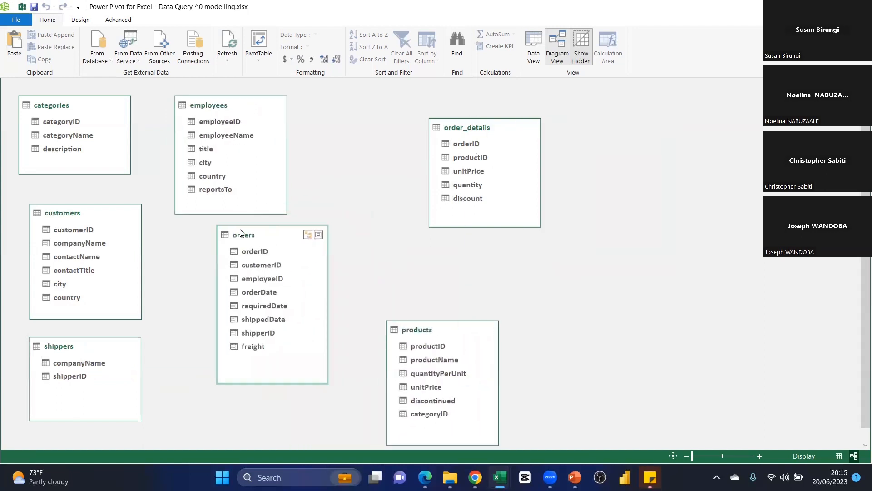
drag(243, 111, 396, 112)
drag(484, 134, 582, 209)
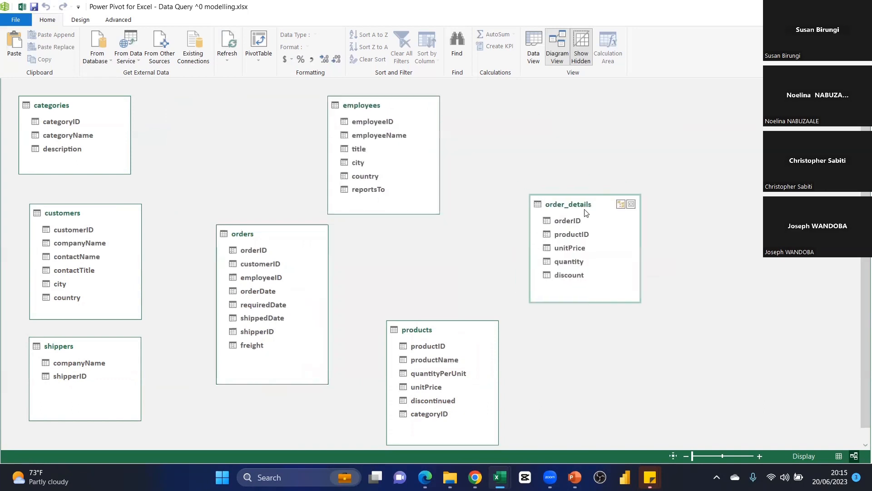
drag(404, 106, 446, 113)
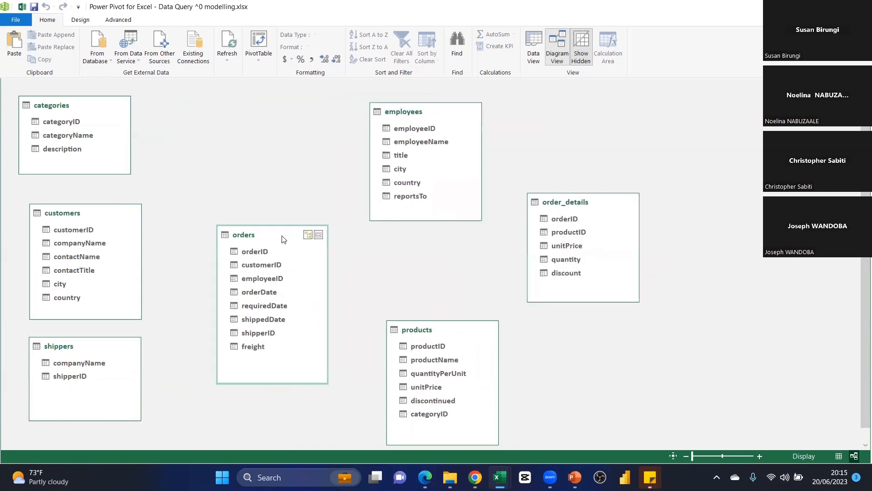
drag(312, 233, 284, 196)
click(112, 106)
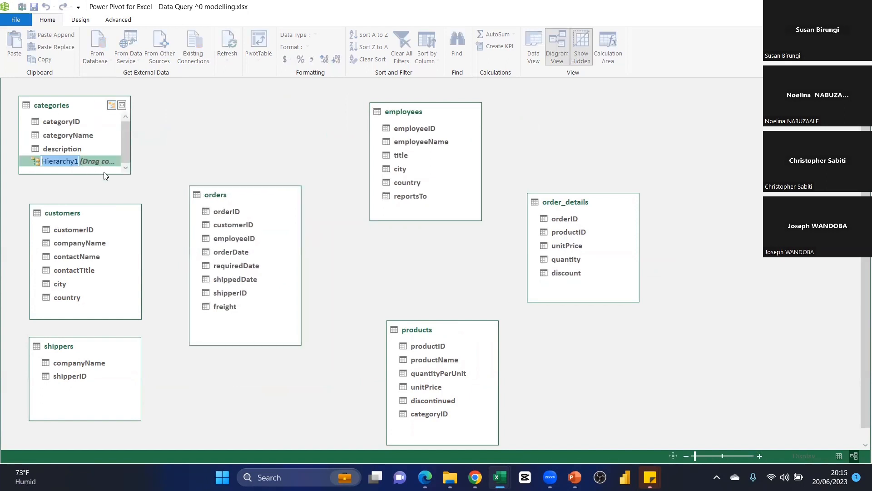
click(167, 146)
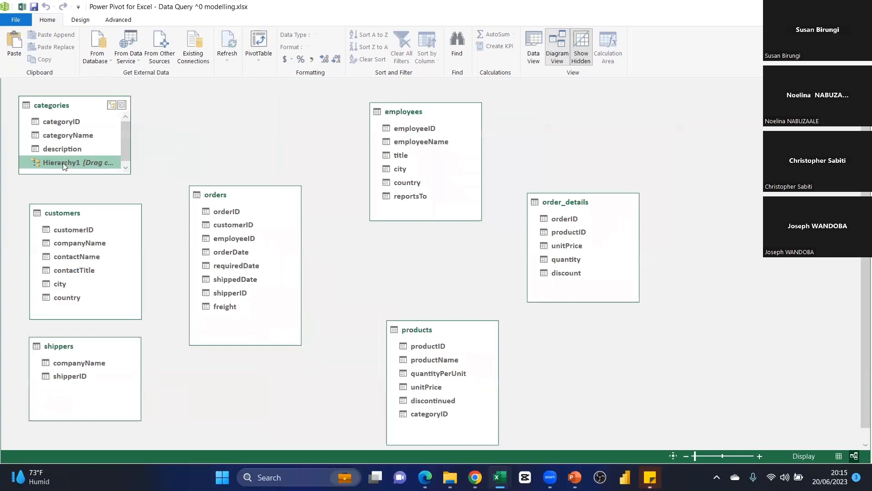
right_click(57, 163)
click(82, 174)
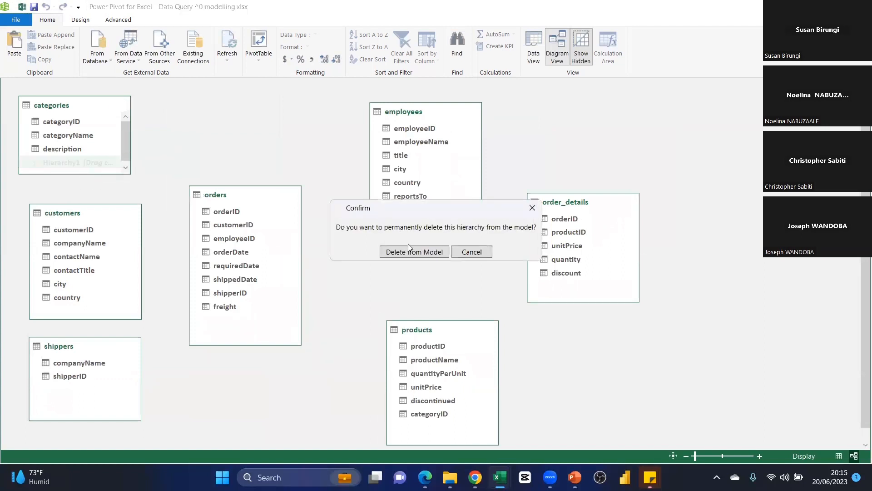
click(412, 256)
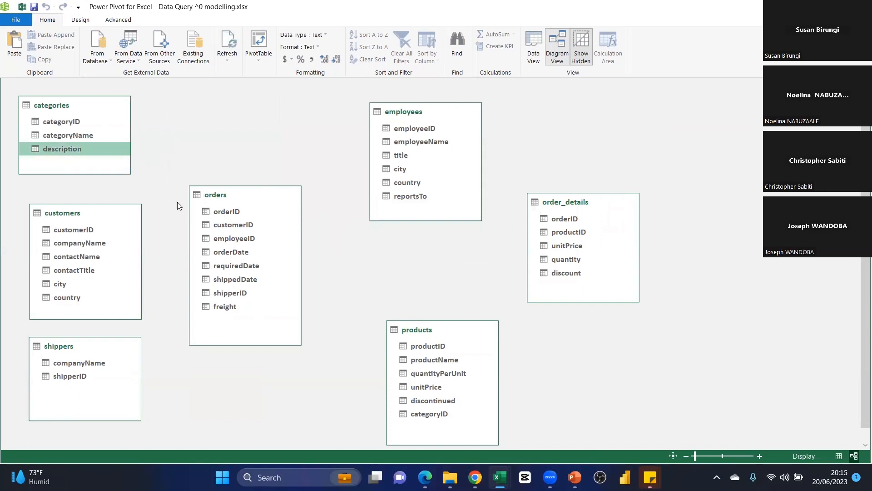
- Stack employees, order_details and products in one column beside orders, and zoom the diagram out to fit every table
drag(562, 206, 415, 224)
drag(418, 333, 392, 345)
drag(399, 232, 383, 239)
drag(404, 116, 404, 111)
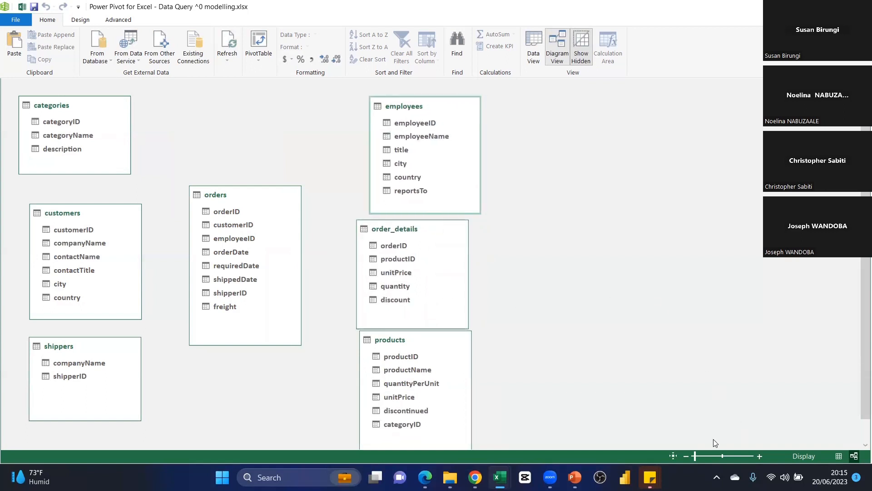
click(686, 455)
click(685, 456)
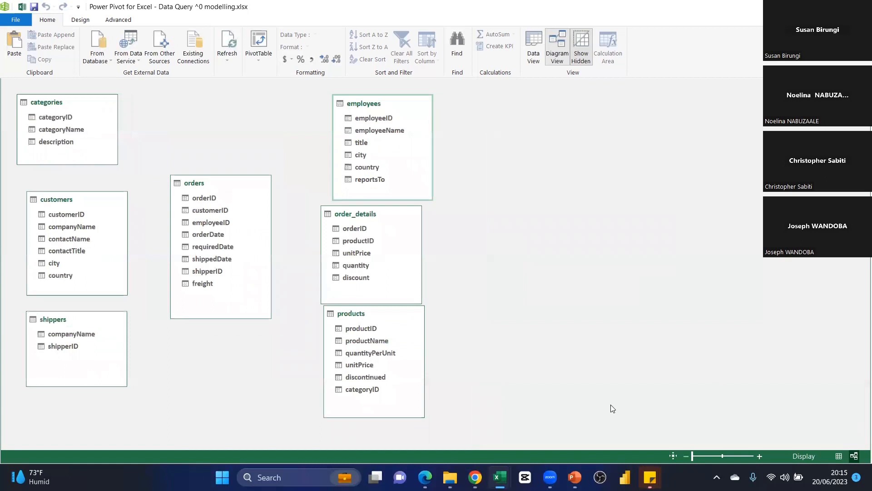
- Even out the spacing of the employees, order_details and products column, and lower shippers further below customers
drag(348, 313, 345, 324)
drag(350, 220, 346, 227)
drag(354, 108, 327, 108)
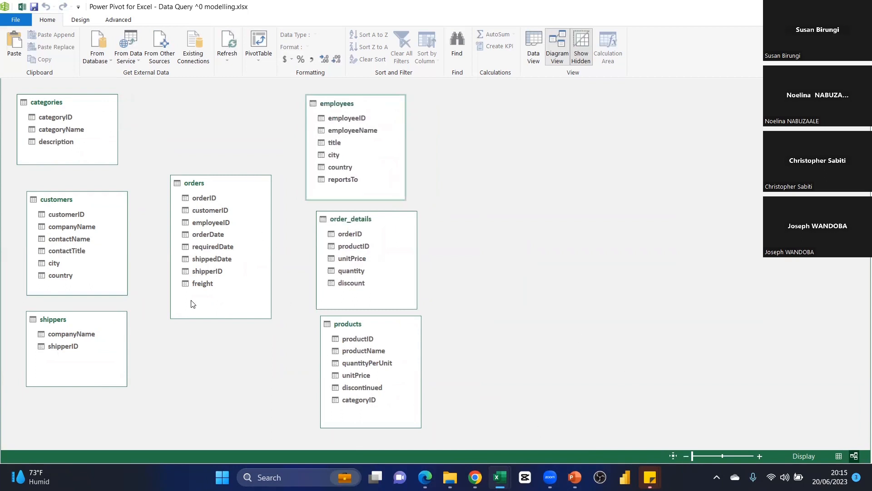
drag(74, 323, 73, 340)
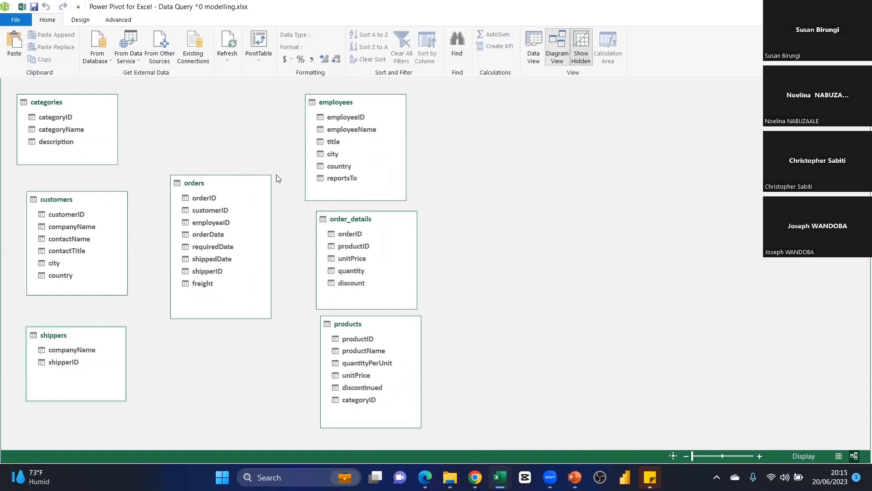
drag(332, 102, 349, 102)
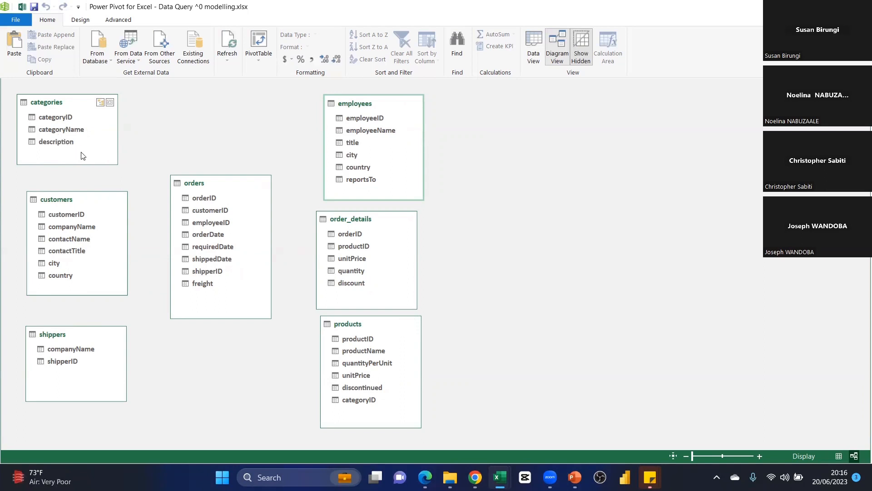
- Examine the ID fields of the categories, customers, shippers, employees and order_details tables to identify their keys
click(55, 117)
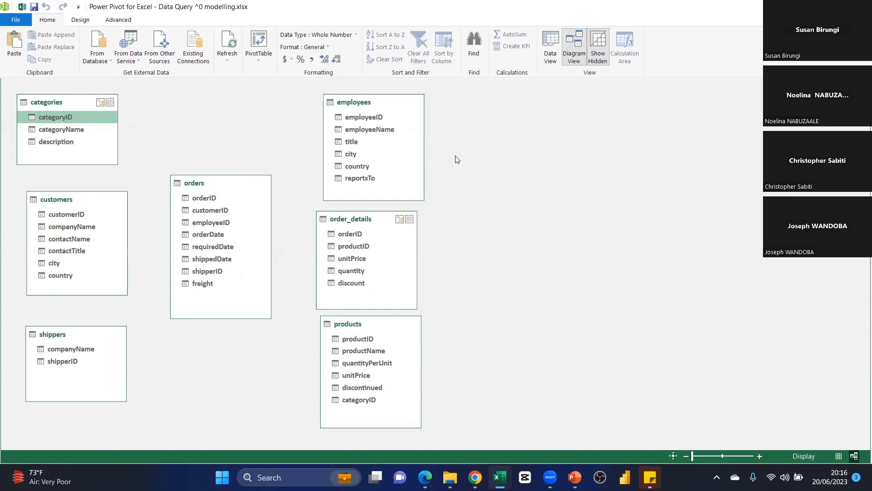
click(73, 216)
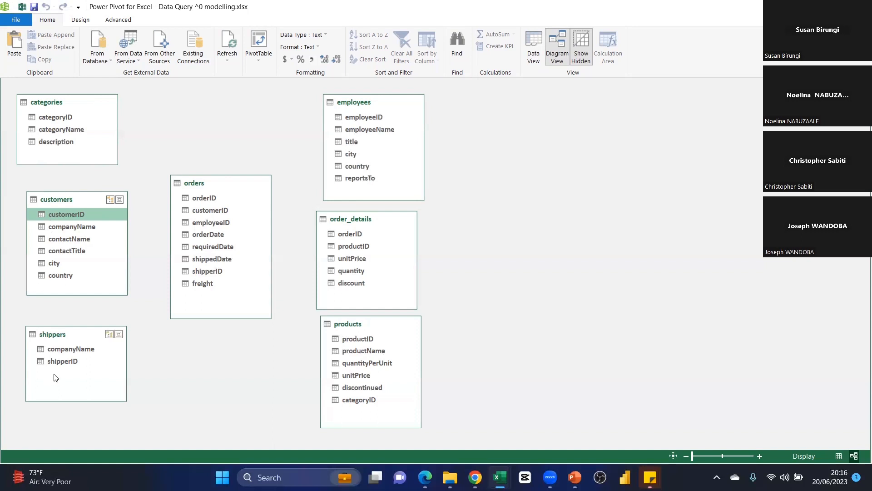
click(63, 362)
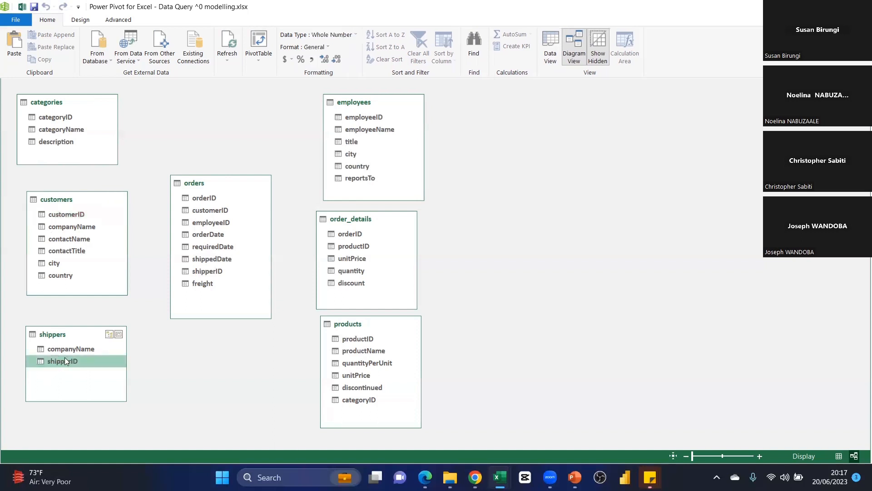
click(365, 117)
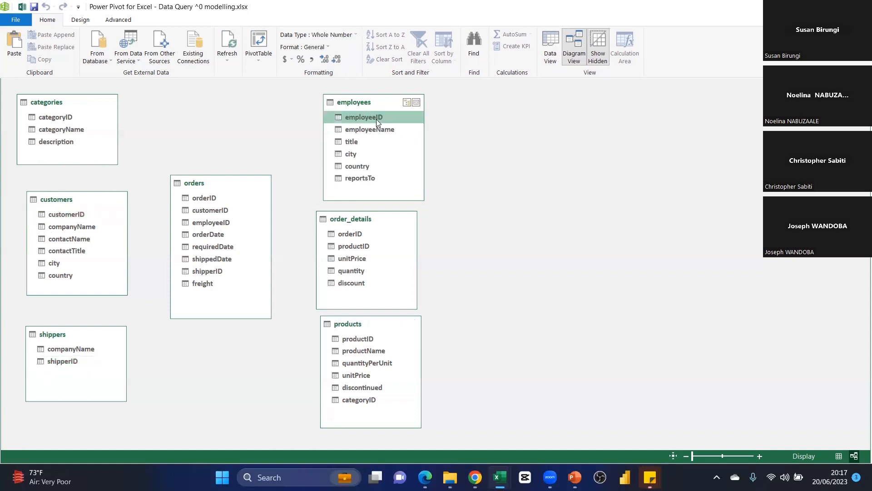
click(355, 236)
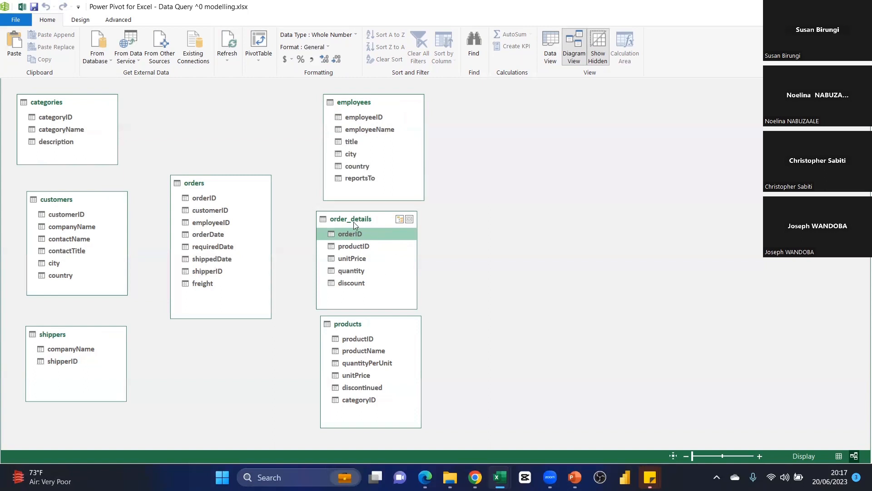
click(362, 326)
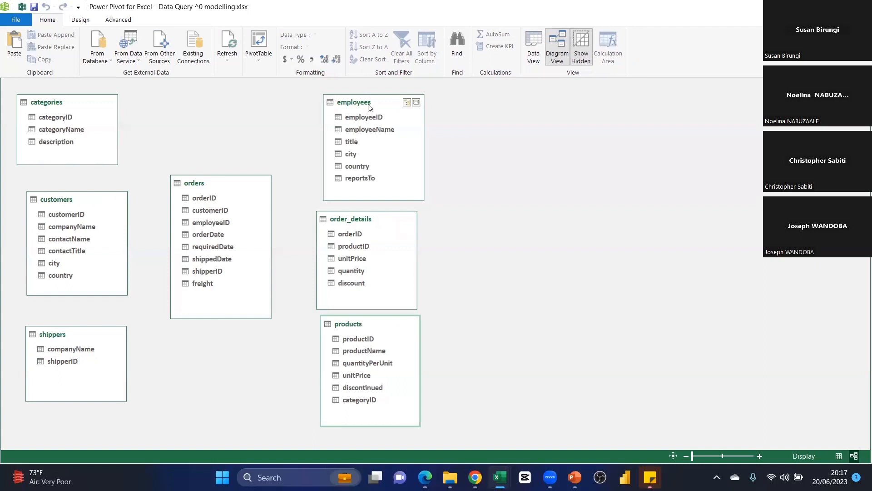
- Move the employees table next to shippers, and raise the orders table to sit above it
drag(355, 103, 184, 336)
drag(216, 182, 220, 144)
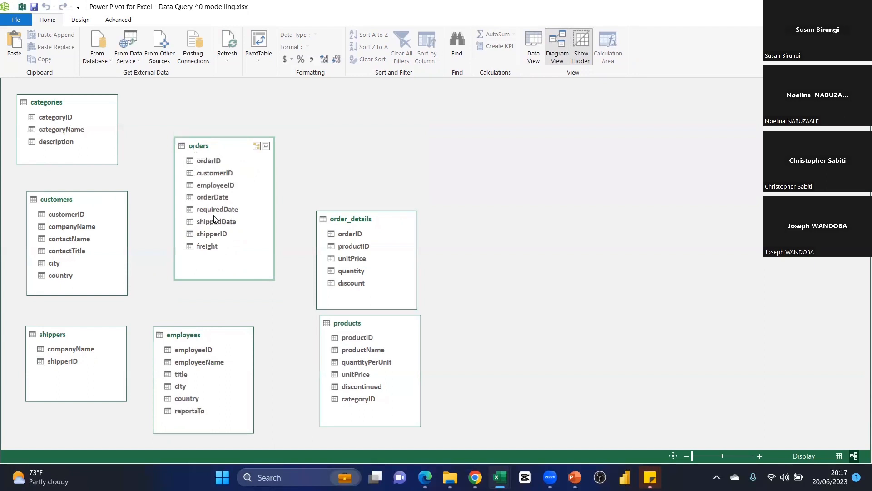
- Examine the ID fields in products, order_details and orders that can link them to the other tables
click(375, 222)
click(388, 325)
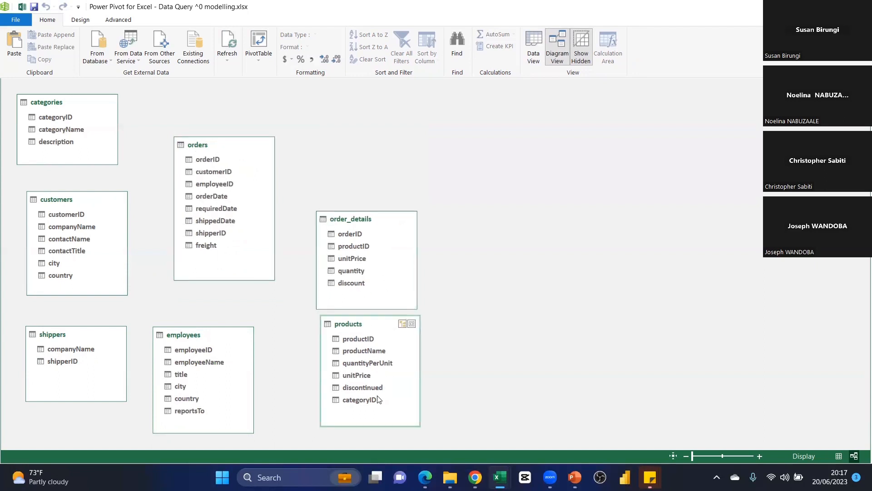
click(368, 399)
click(356, 341)
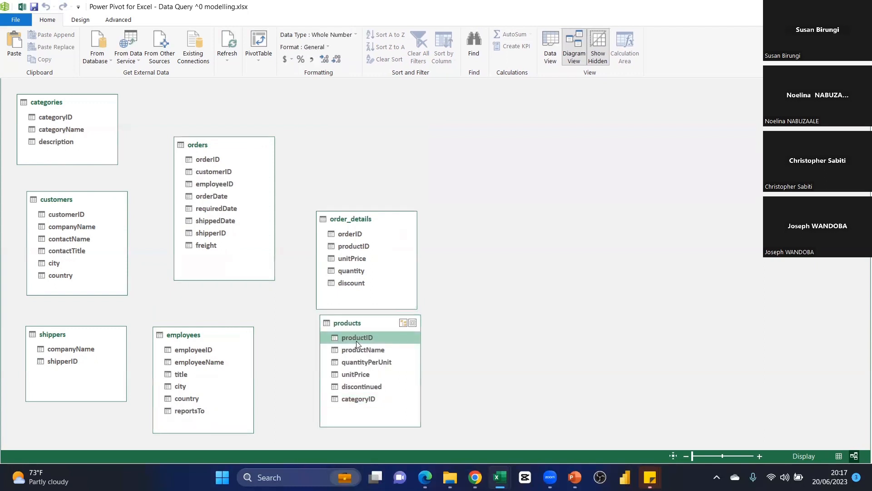
click(365, 399)
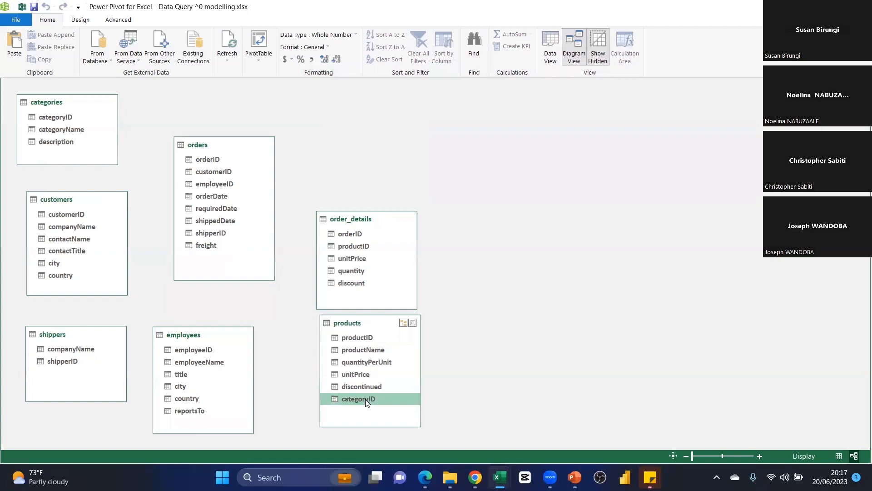
click(356, 341)
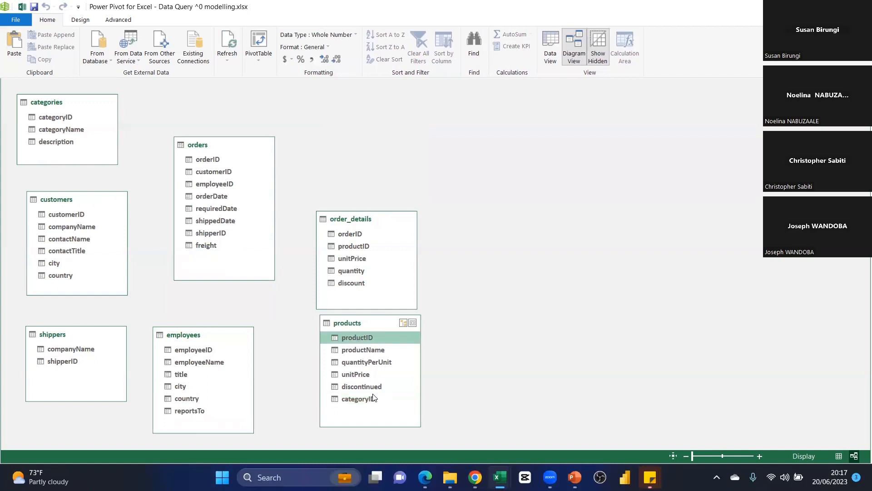
click(348, 239)
click(359, 248)
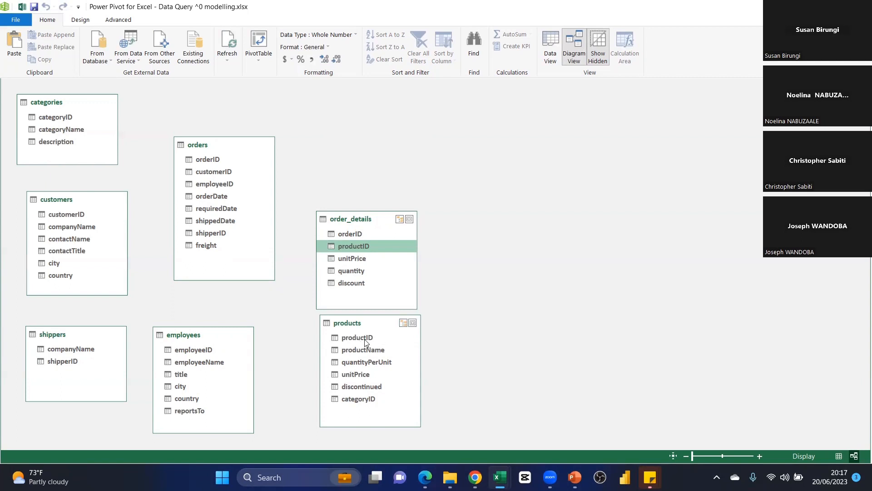
click(215, 172)
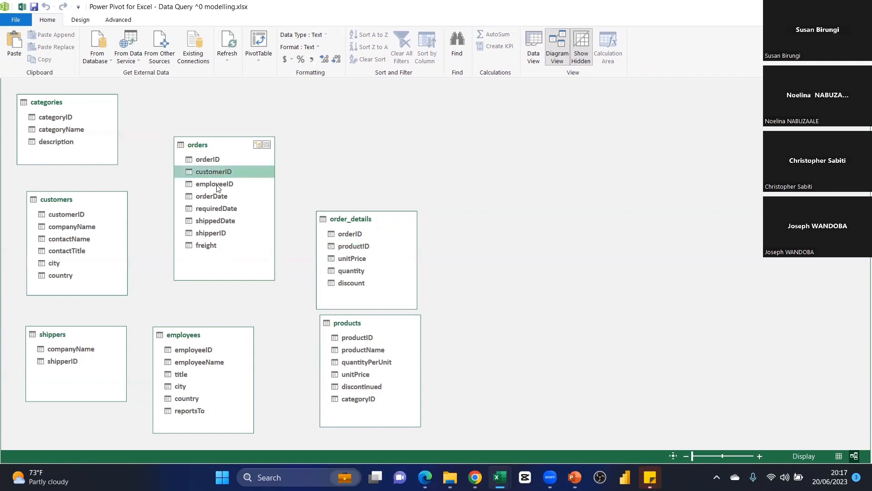
click(218, 185)
click(217, 232)
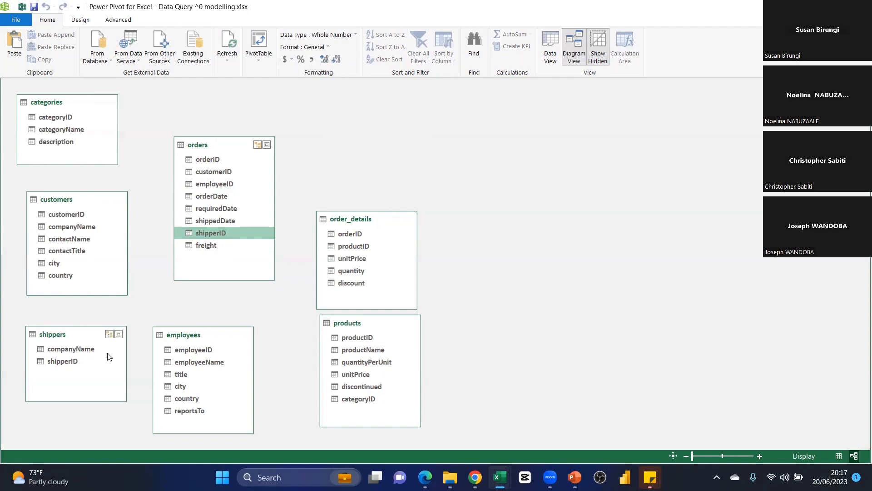
- Line up orders, order_details and products in one row across the diagram, with the categories table below products
drag(72, 101, 532, 298)
drag(213, 154, 171, 112)
drag(329, 223, 326, 118)
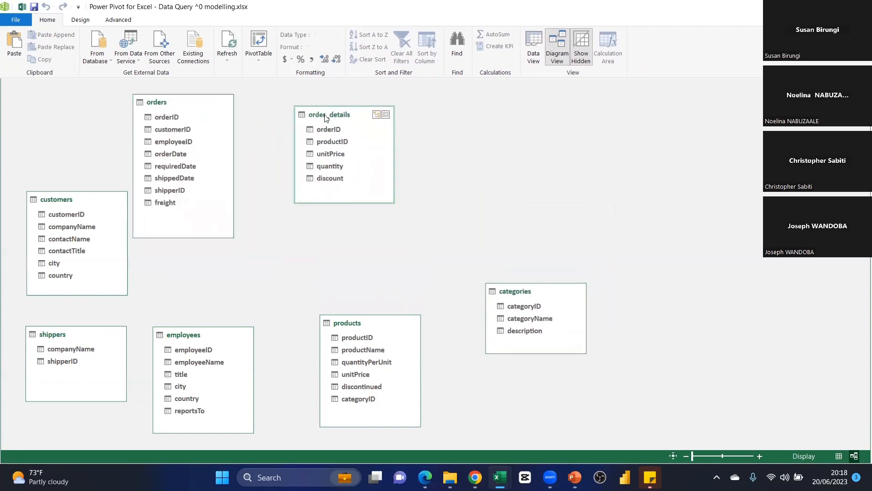
drag(373, 317, 380, 309)
drag(488, 222, 490, 112)
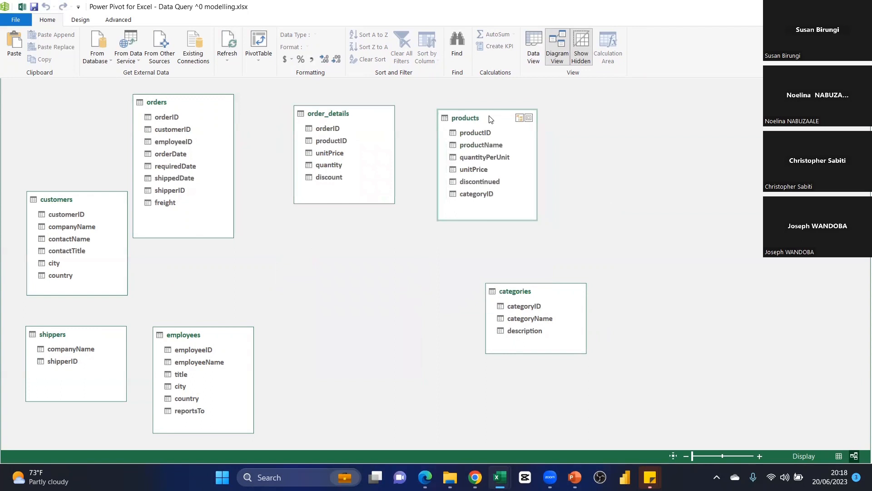
- Place customers beside employees and categories in the lower row, and reposition orders, order_details and products evenly across the upper row
drag(62, 195, 338, 326)
drag(533, 296, 507, 362)
drag(337, 119, 334, 147)
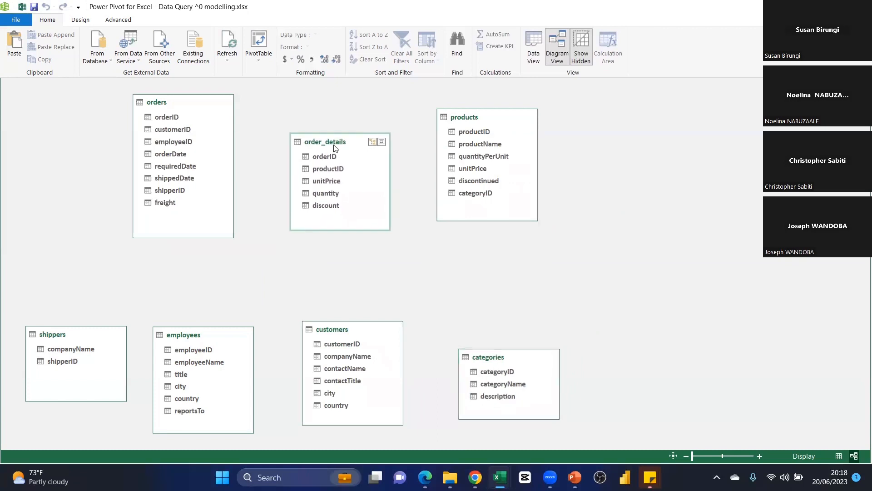
drag(157, 109, 125, 119)
drag(313, 157, 286, 151)
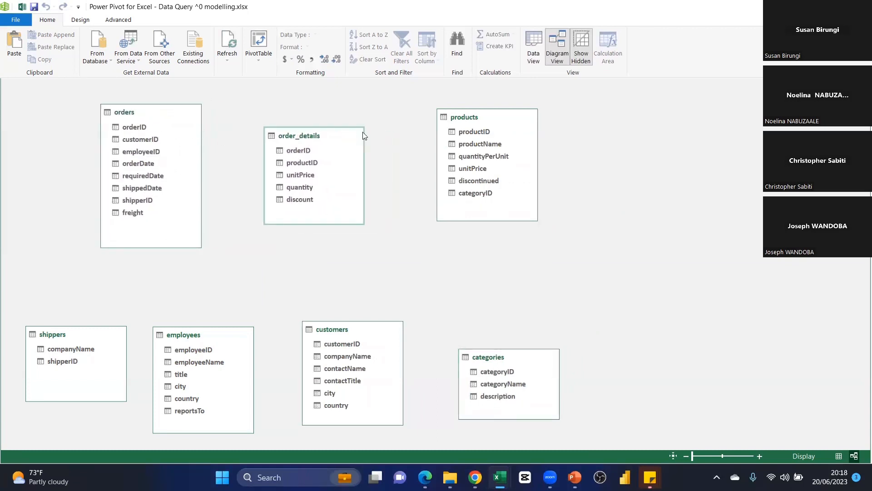
drag(459, 120, 436, 132)
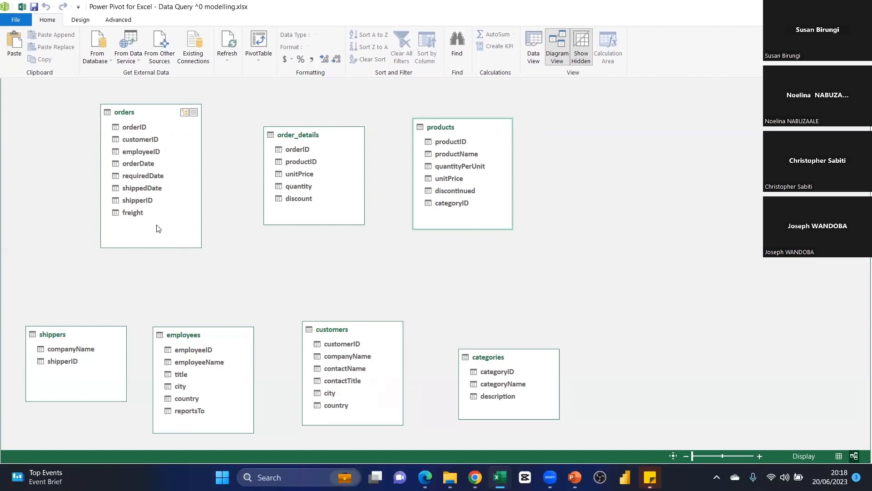
- Relate orders to shippers on shipperID and review the relationship's tables and columns without changing them
click(149, 204)
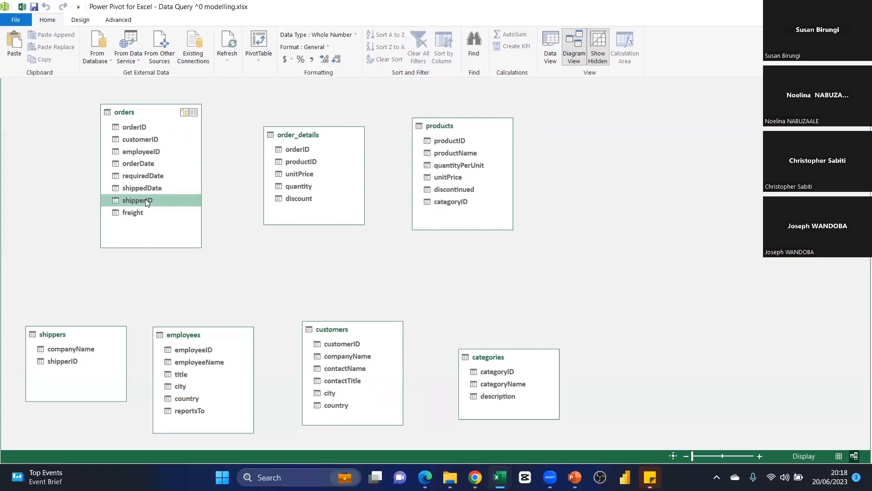
drag(146, 200, 62, 361)
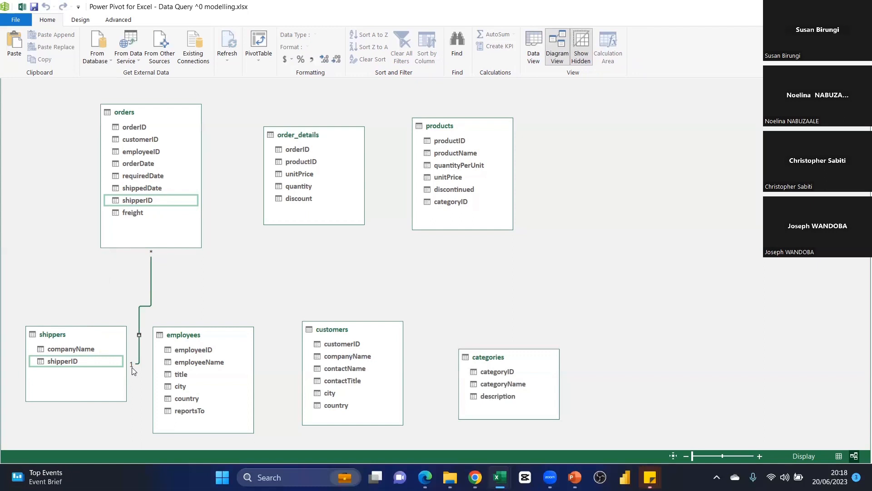
double_click(139, 307)
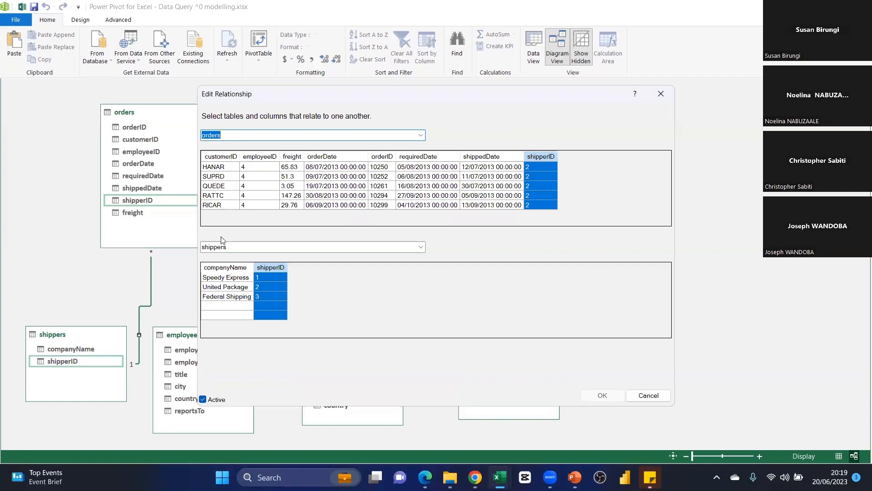
click(660, 94)
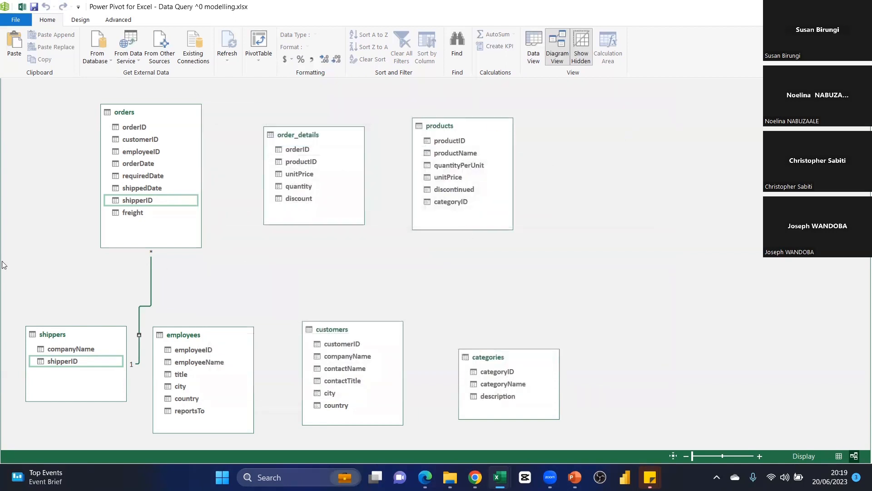
- Space the shippers and employees tables further apart, and relate orders to employees on employeeID
click(57, 328)
drag(57, 328, 49, 327)
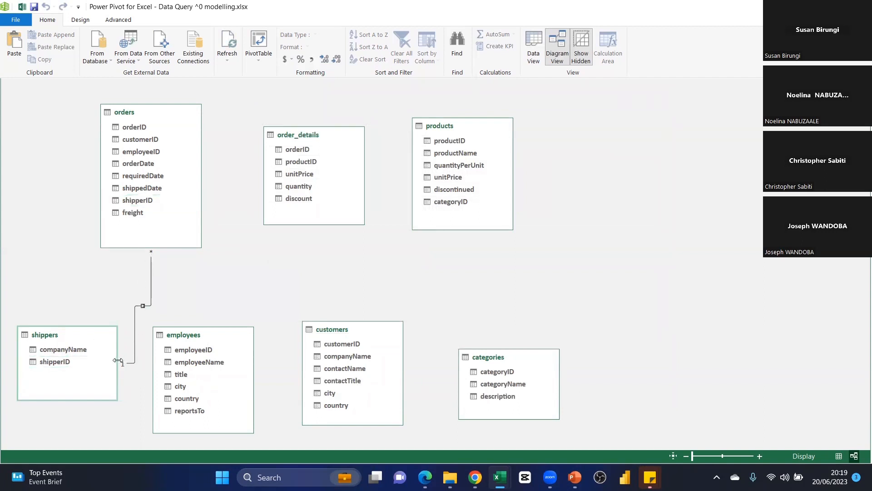
drag(188, 336, 199, 337)
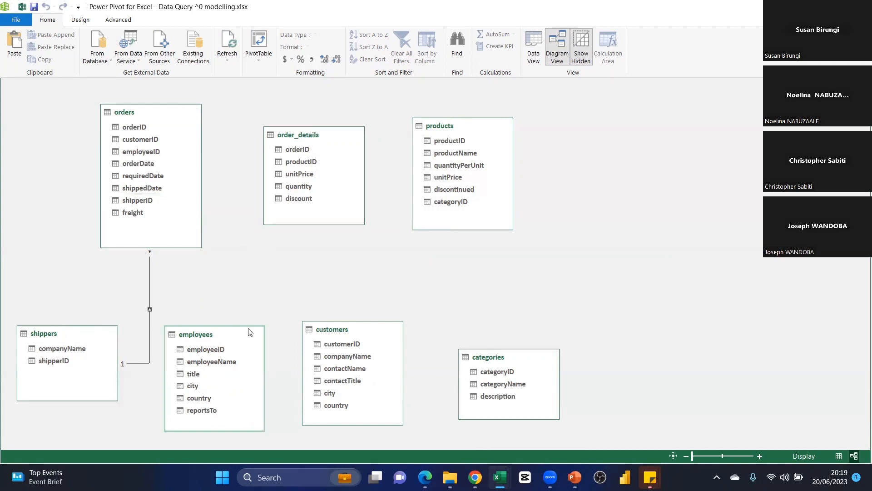
drag(213, 335, 225, 335)
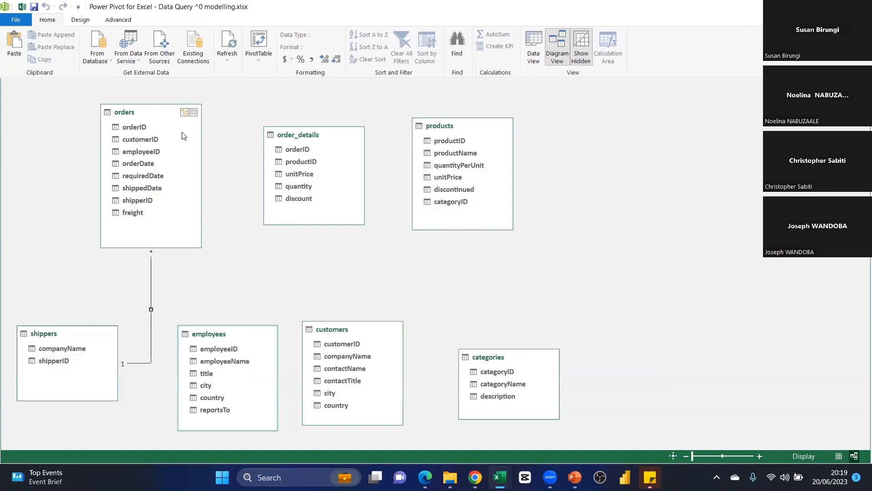
drag(153, 152, 218, 347)
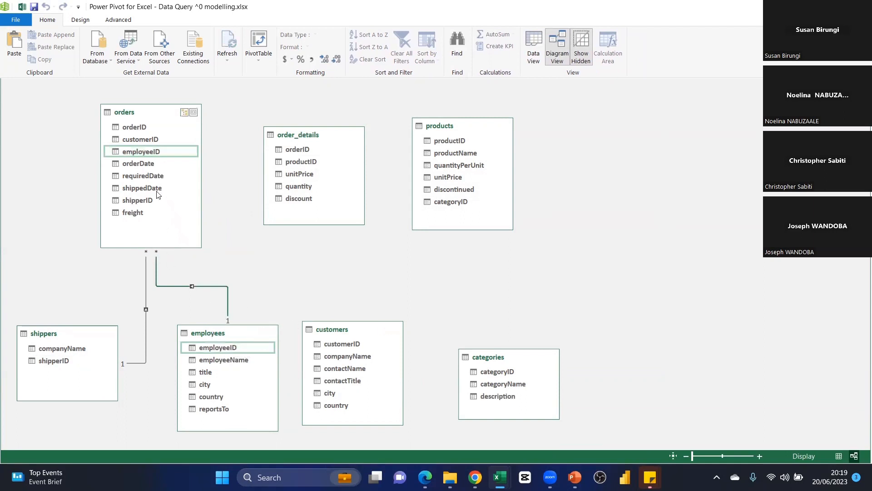
- Relate orders to customers on customerID, and products to categories on categoryID
drag(142, 139, 335, 342)
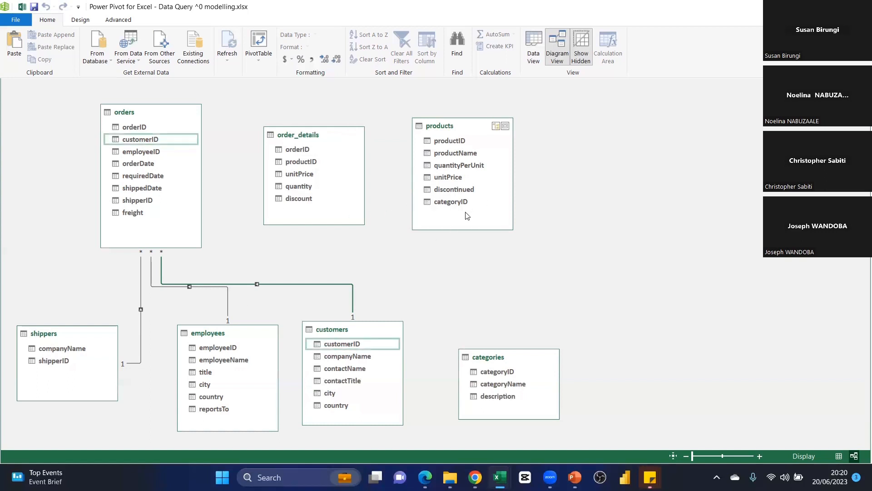
click(451, 203)
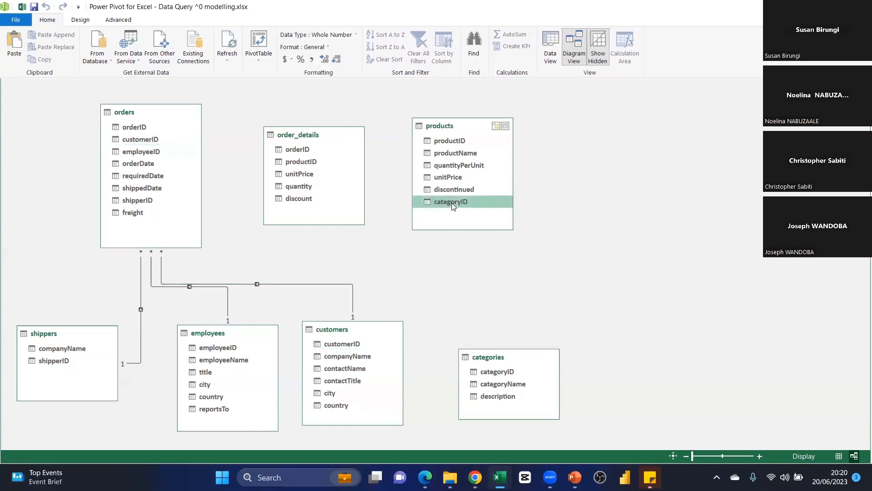
mouse_move(450, 205)
mouse_down()
mouse_move(469, 223)
mouse_move(475, 318)
mouse_move(501, 370)
mouse_up()
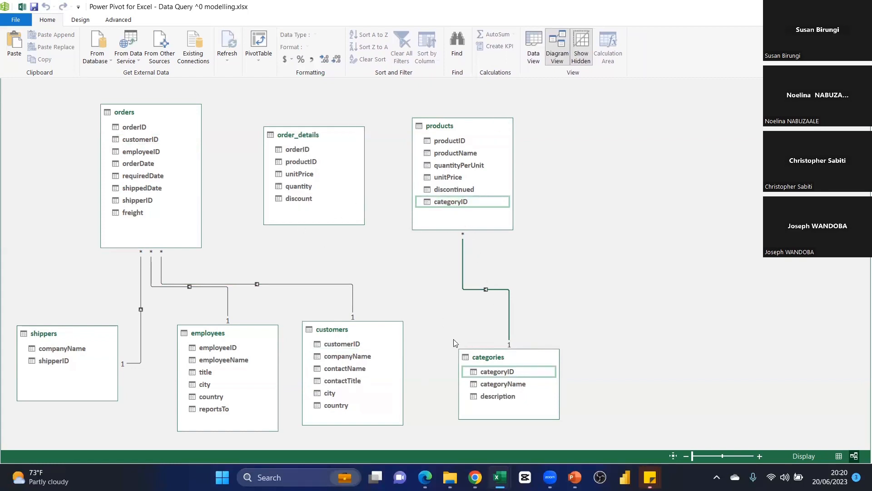
- Relate order_details to products on productID and to orders on orderID
click(447, 141)
drag(447, 140, 318, 165)
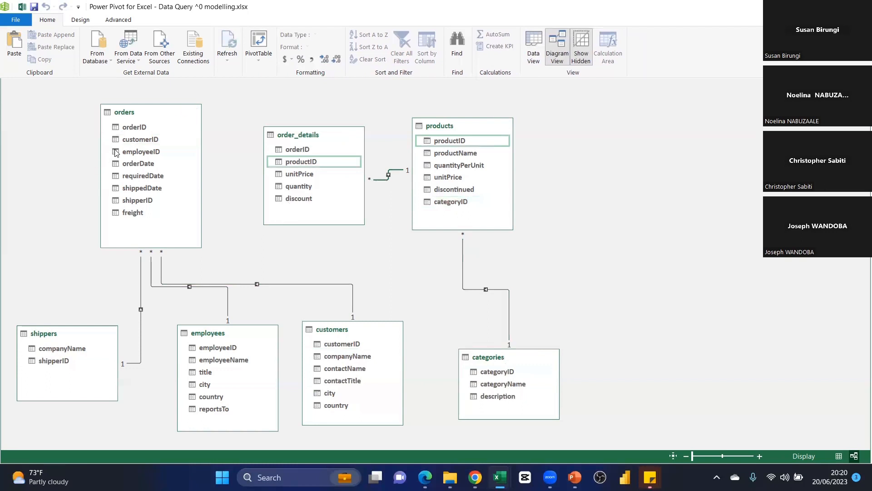
click(302, 150)
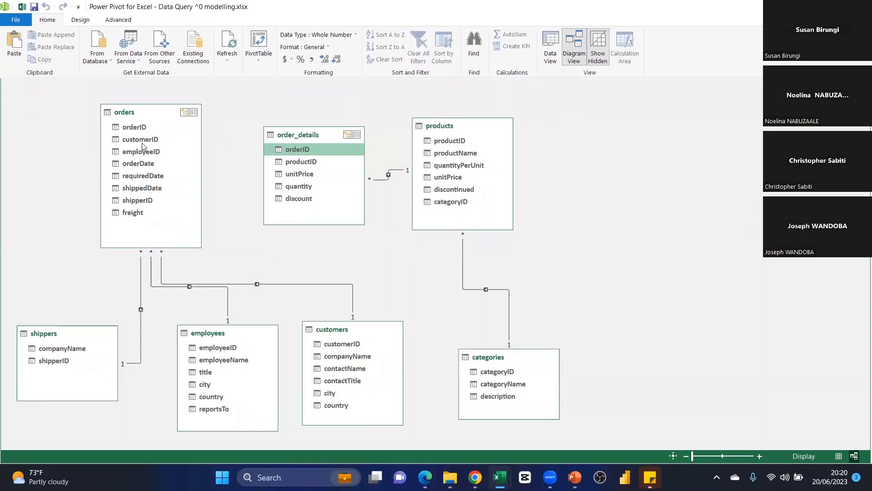
click(136, 127)
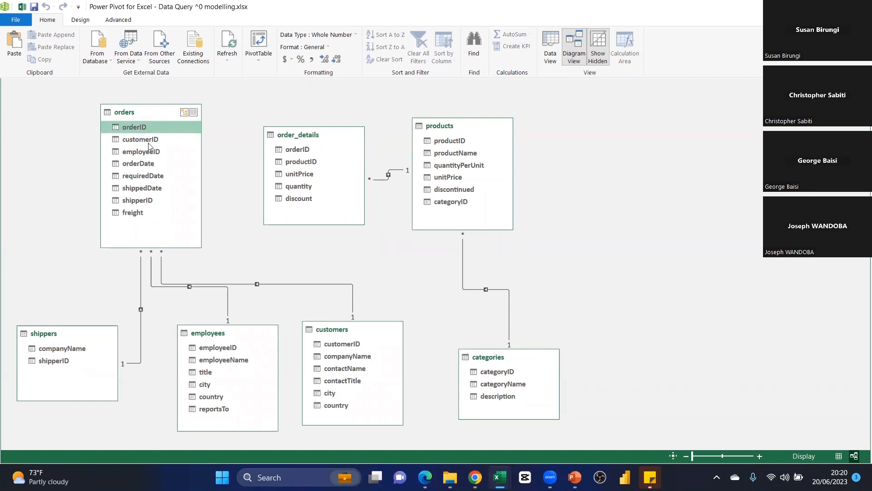
drag(135, 127, 285, 148)
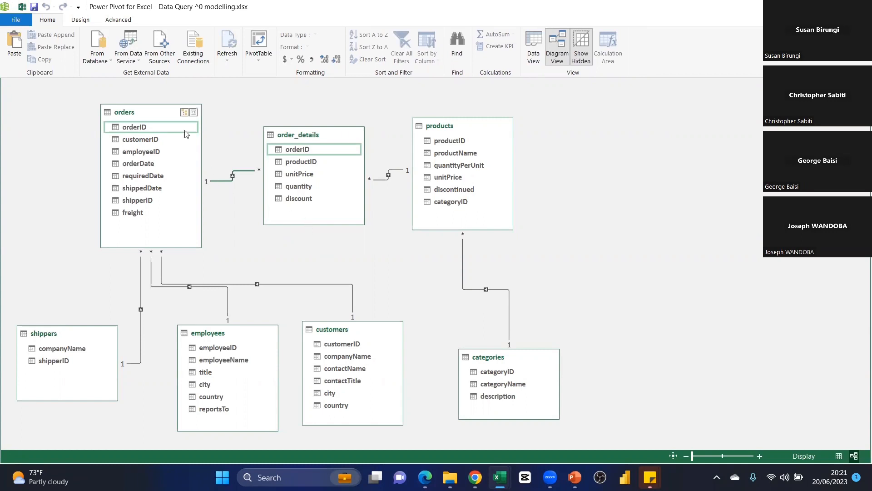
- Rearrange the diagram with orders in the middle, employees above shippers, and order_details above orders
drag(158, 119, 285, 203)
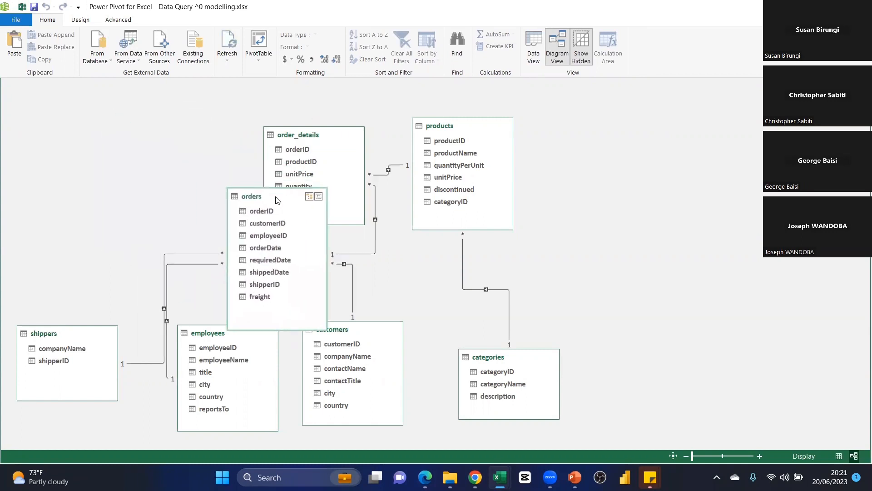
drag(217, 331, 57, 188)
drag(281, 133, 154, 101)
drag(250, 194, 223, 222)
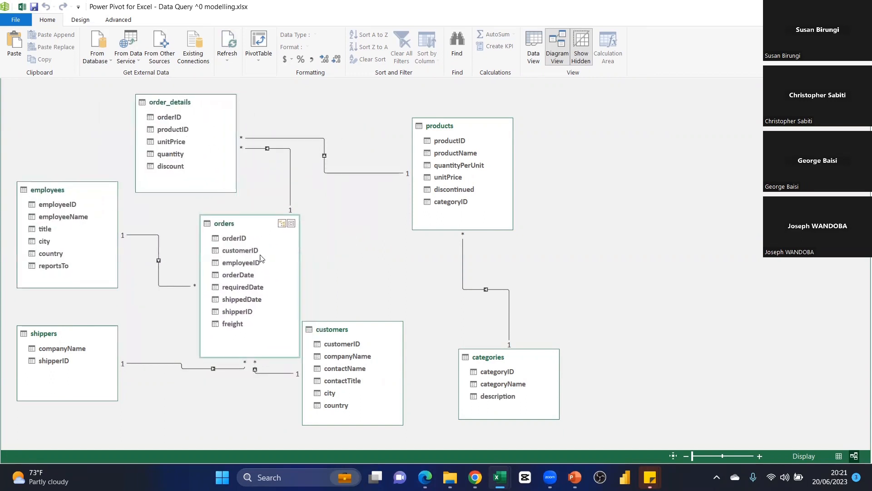
- Lower the customers table, bring products and categories closer above it, and nudge order_details and orders to clear the relationship lines
drag(340, 336, 363, 366)
drag(479, 357, 370, 271)
drag(446, 127, 396, 106)
drag(186, 103, 175, 104)
drag(288, 220, 300, 224)
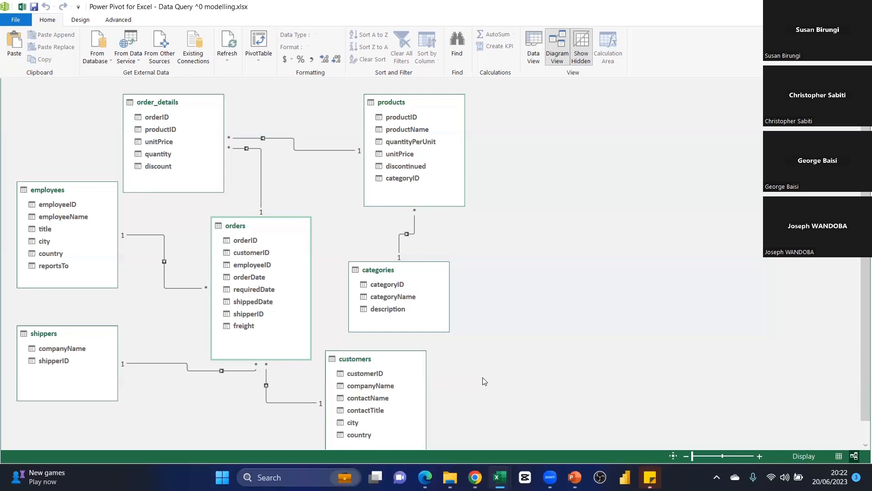
- Reposition the orders table below order_details, between the employees and categories tables
drag(237, 231, 180, 229)
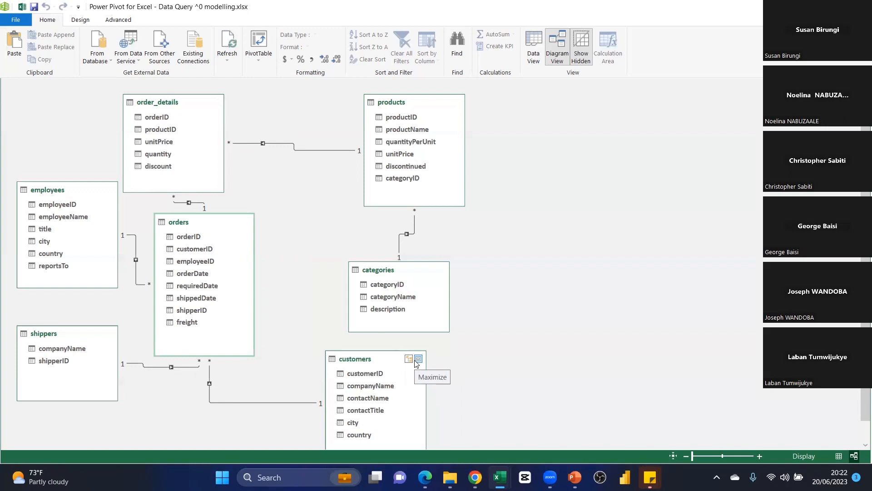
drag(202, 227, 249, 236)
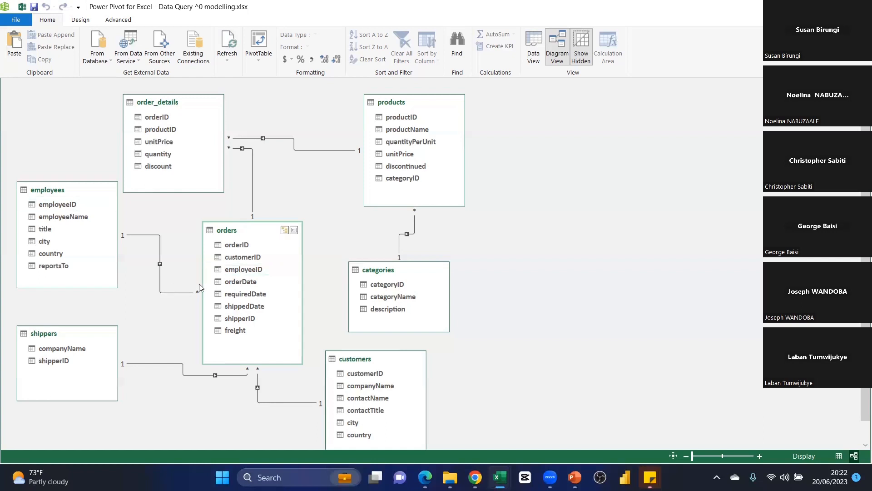
drag(229, 234, 216, 226)
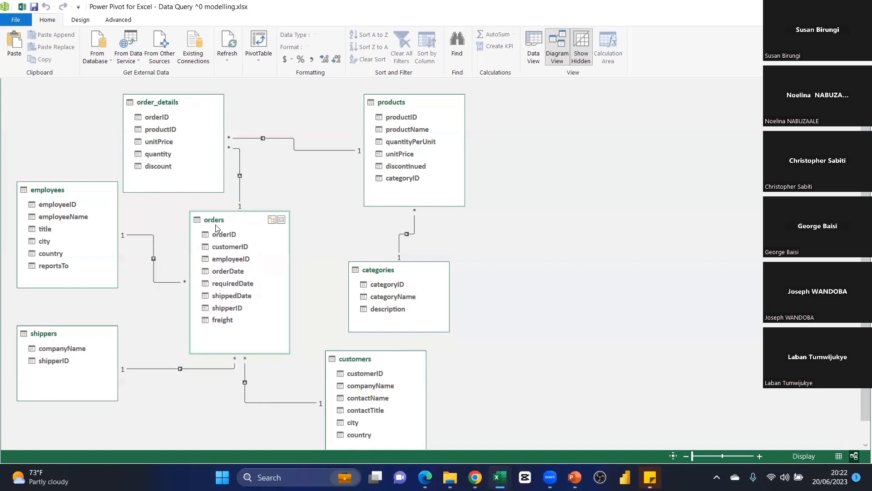
- Move the categories table closer to products and the customers table higher in the diagram to tidy the layout
drag(376, 275, 366, 253)
drag(353, 367, 363, 345)
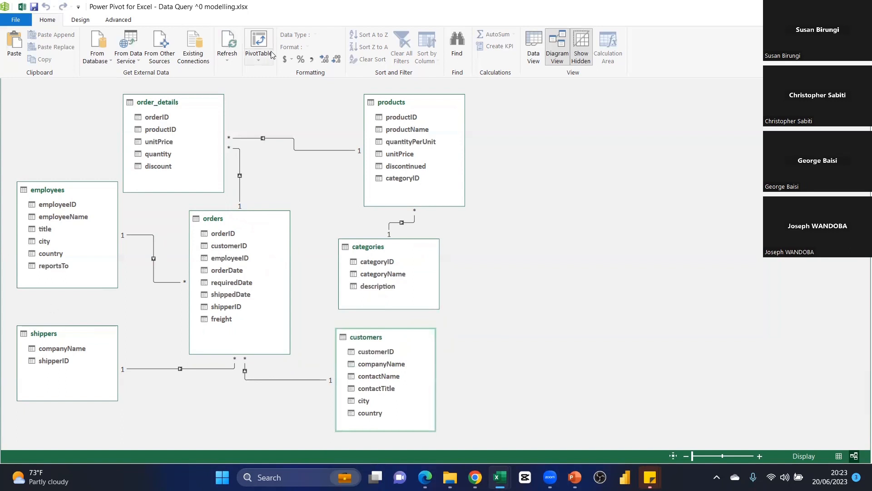
- Review the list of table relationships with their cardinality and filter direction, and close it
click(81, 20)
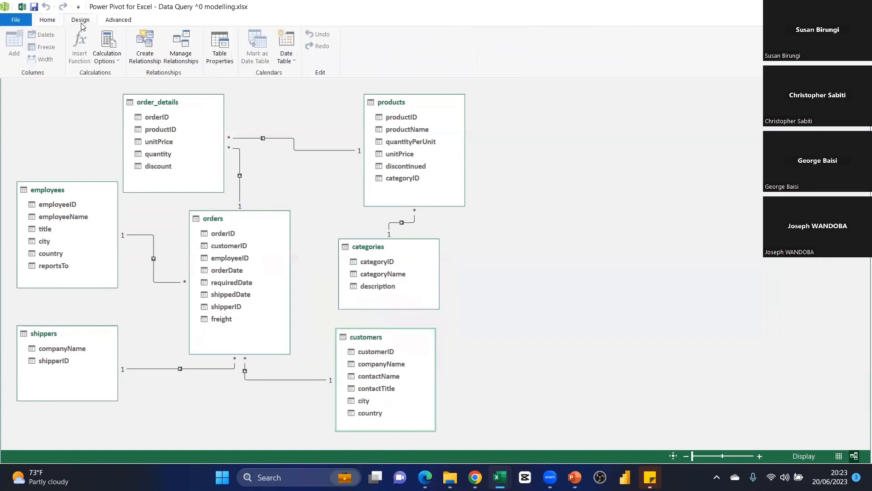
click(181, 40)
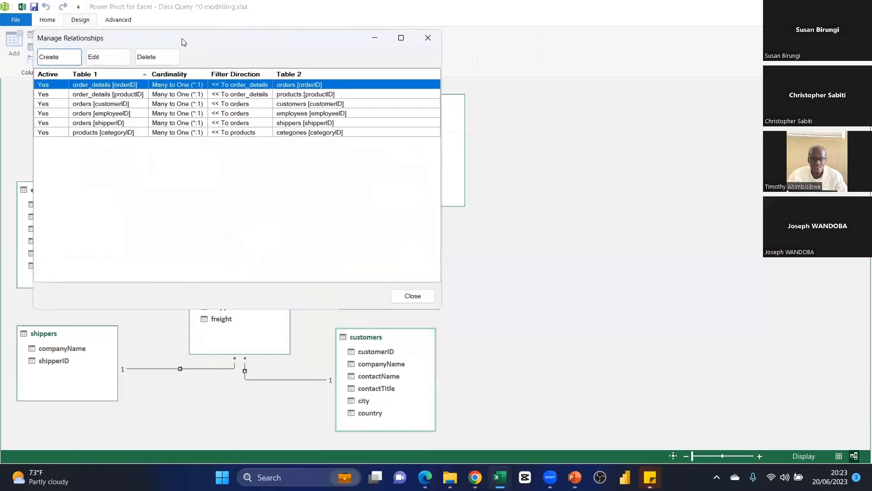
click(428, 38)
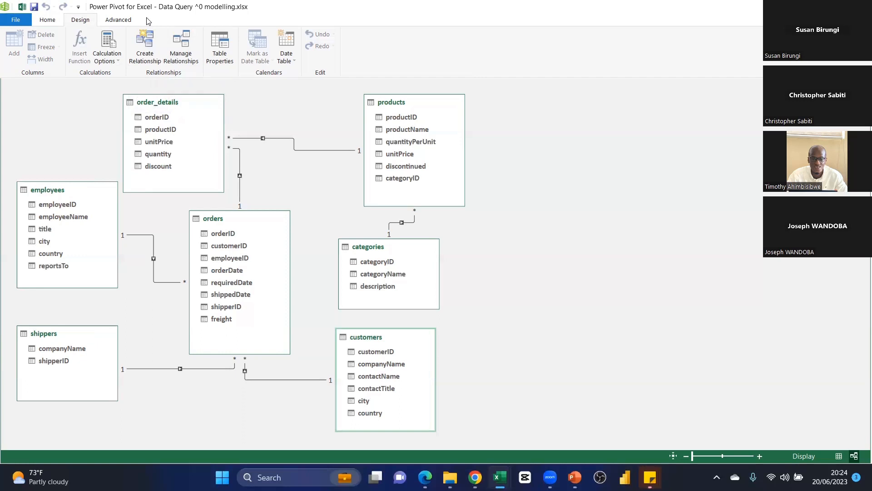
- Delete the relationship between products and categories on categoryID from the managed relationships
click(189, 42)
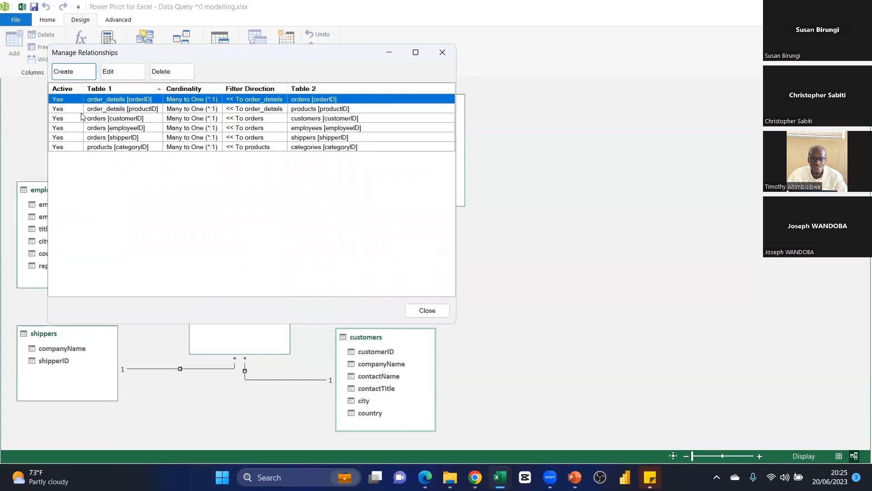
drag(152, 59, 194, 102)
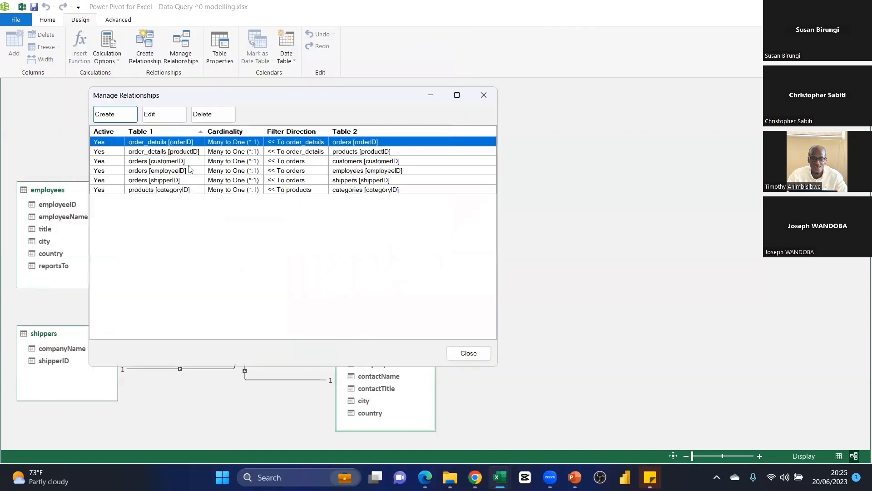
click(181, 190)
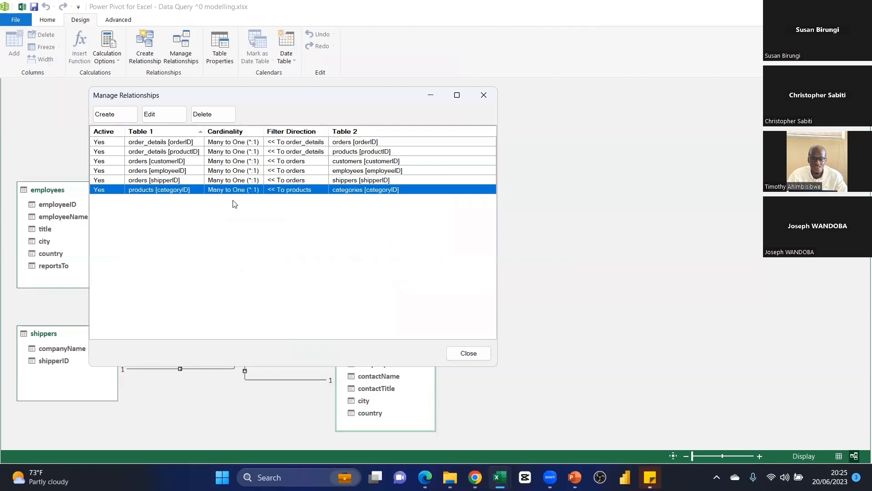
drag(267, 105, 602, 163)
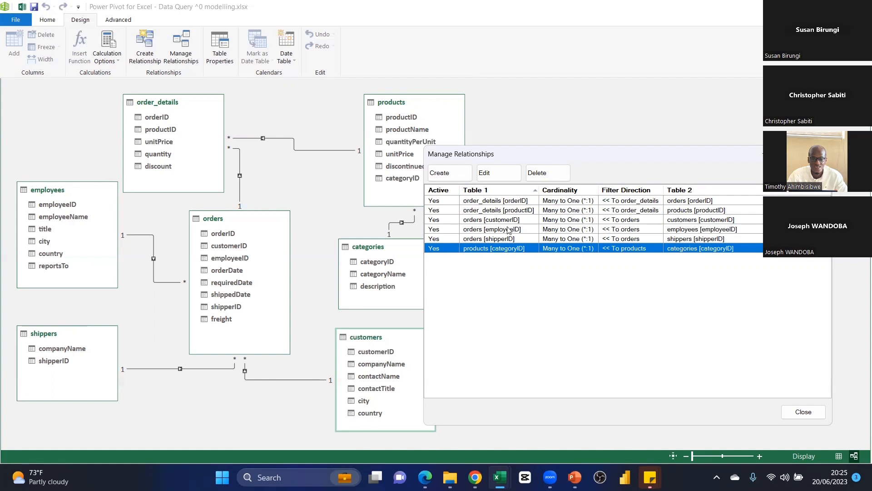
click(536, 173)
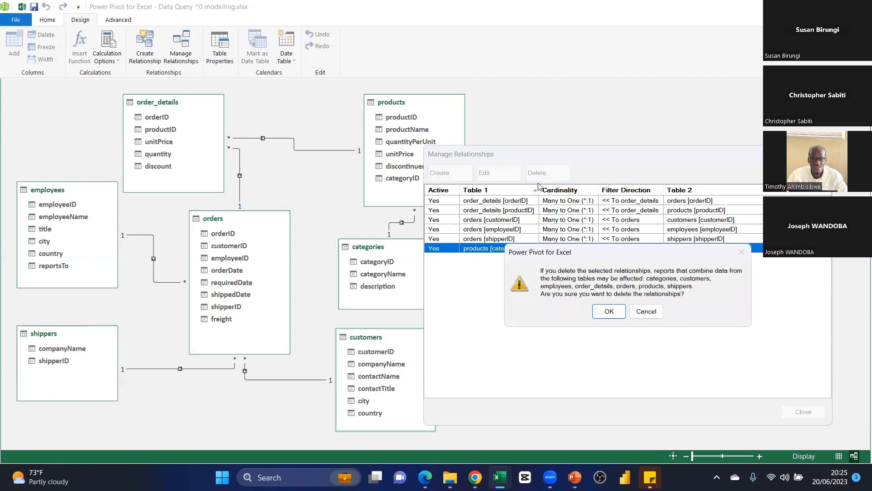
click(608, 312)
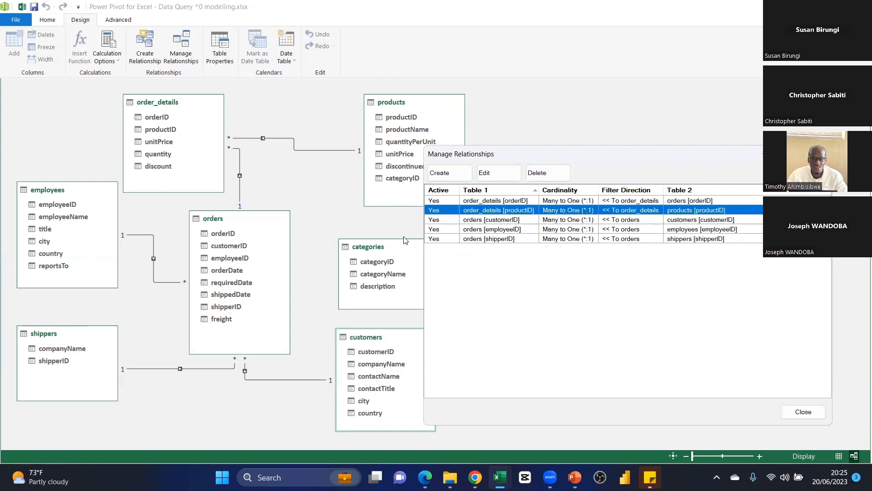
- Create an active relationship from the products table to the categories table, matching categoryID to categoryID
drag(483, 162, 525, 162)
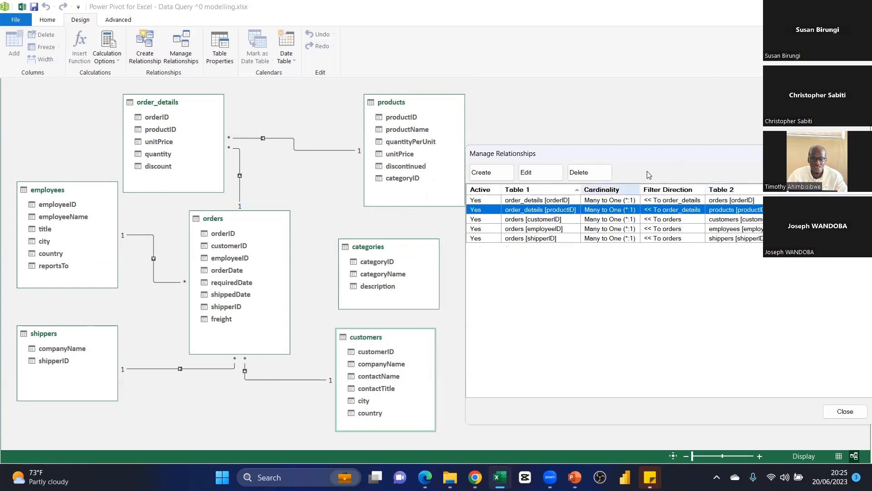
click(485, 177)
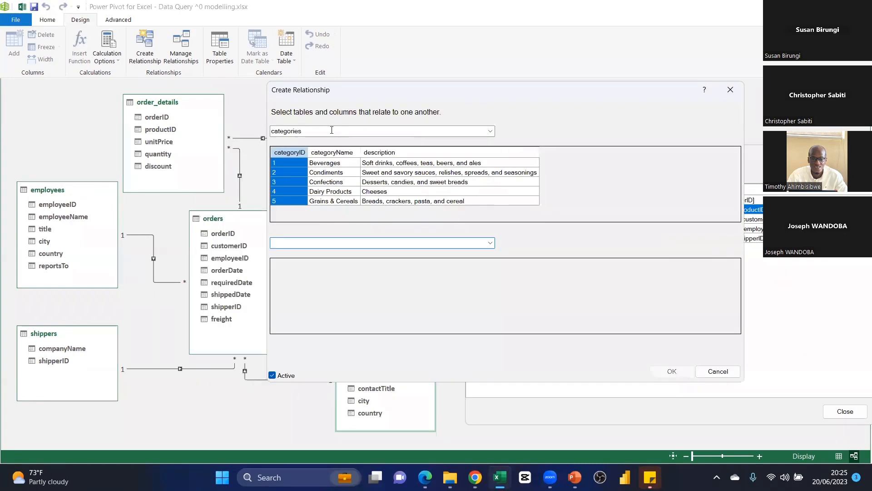
drag(350, 91, 469, 133)
click(472, 175)
click(607, 174)
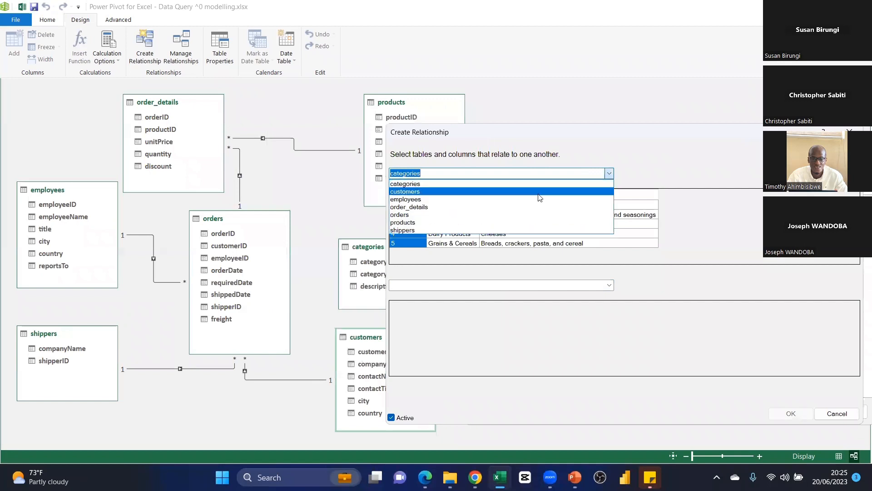
click(413, 223)
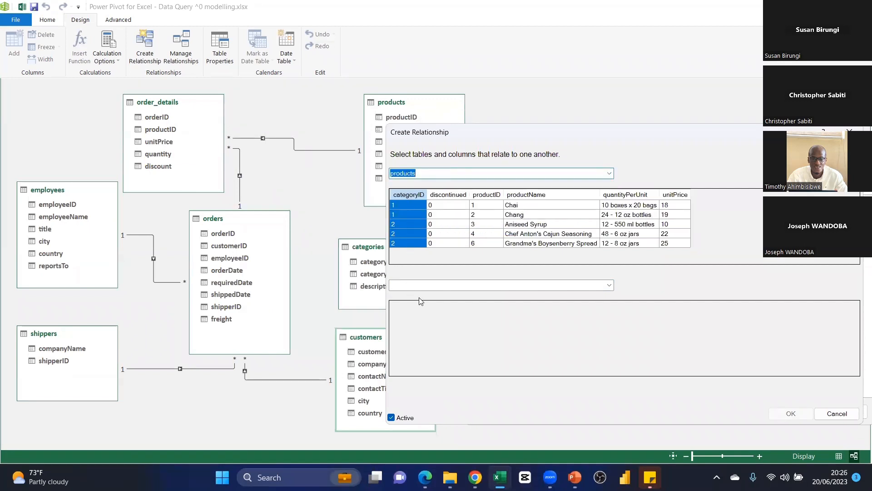
click(609, 286)
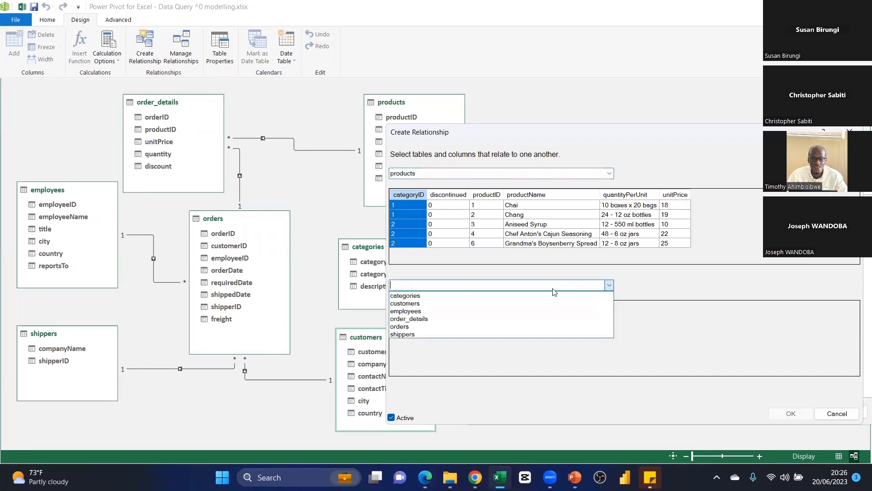
click(418, 300)
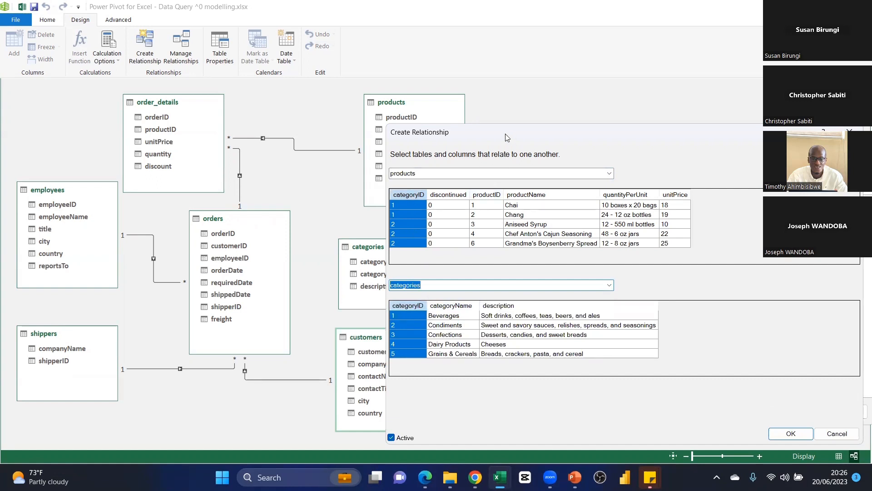
drag(507, 136, 369, 62)
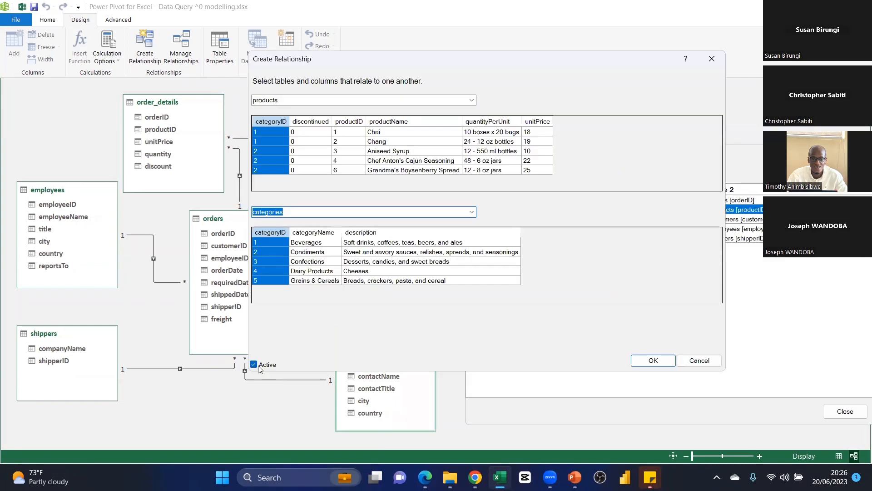
click(253, 364)
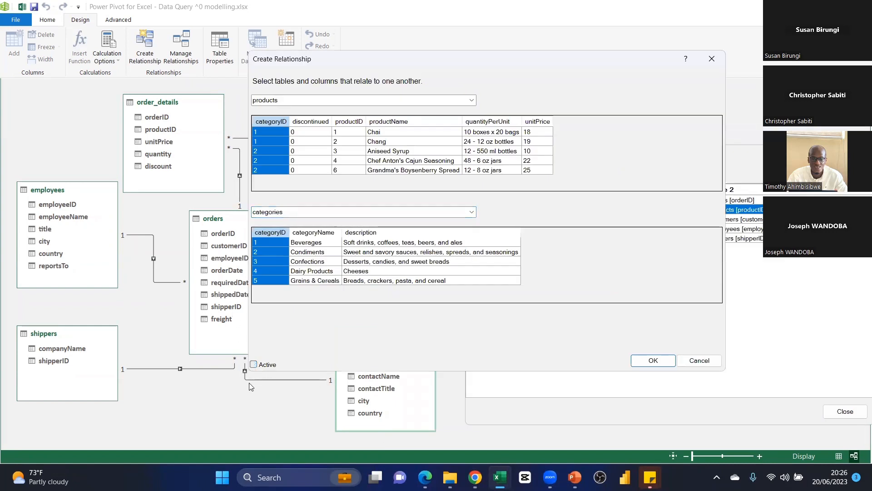
click(254, 366)
click(653, 360)
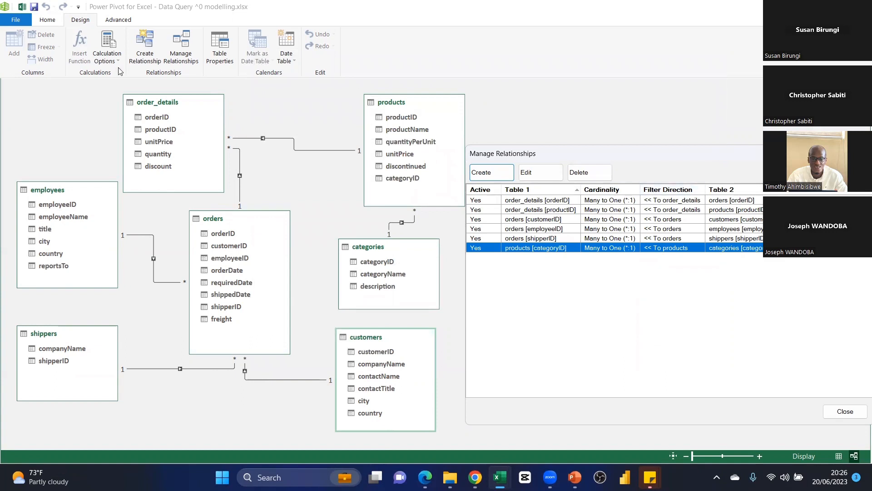
- Edit the products to categories relationship to make it inactive
click(515, 263)
click(540, 172)
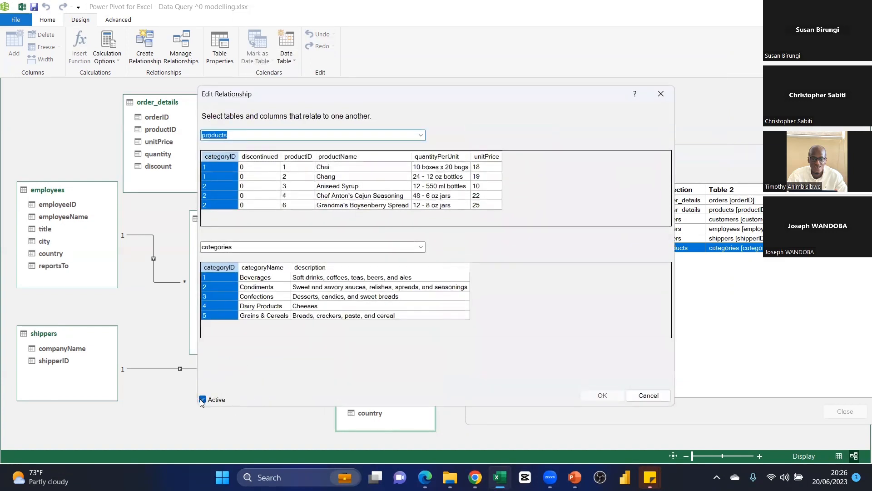
click(203, 399)
click(602, 395)
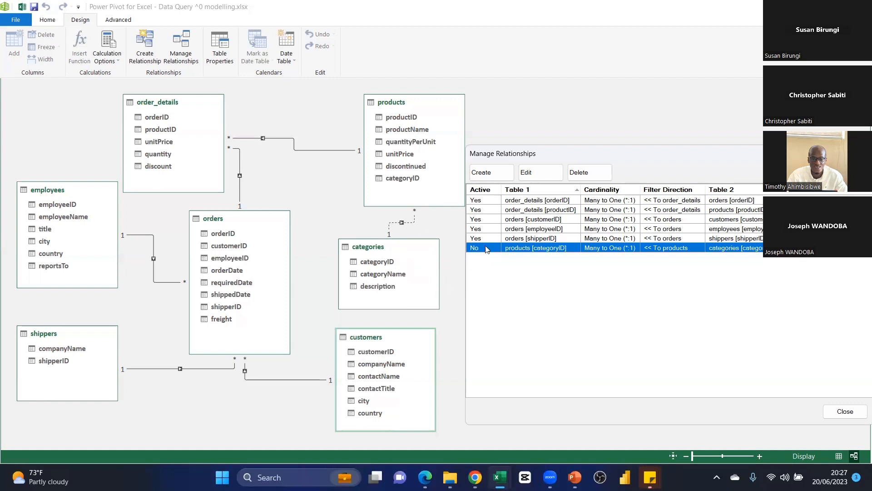
- Set the products to categories relationship to active again and close the relationship manager
click(525, 177)
click(202, 399)
click(587, 394)
drag(529, 153, 370, 124)
click(699, 124)
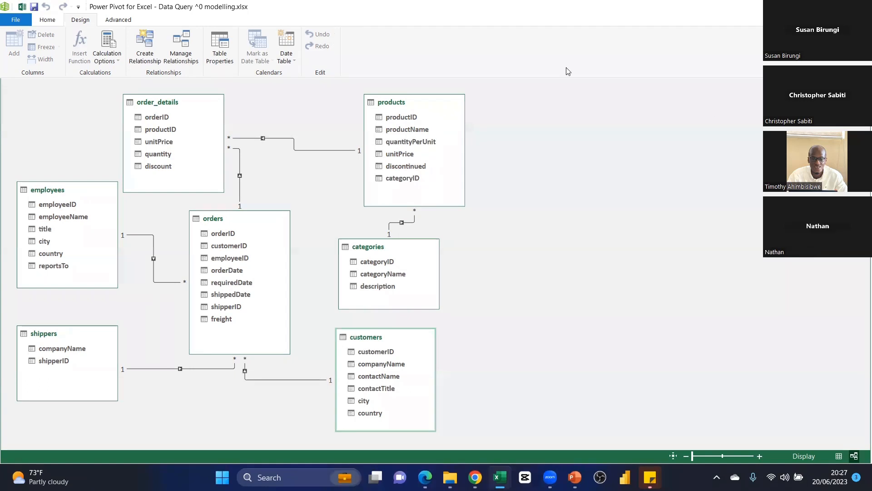
- Switch to the Excel window and open the recent workbook data_dictionary
mouse_move(394, 102)
mouse_move(511, 473)
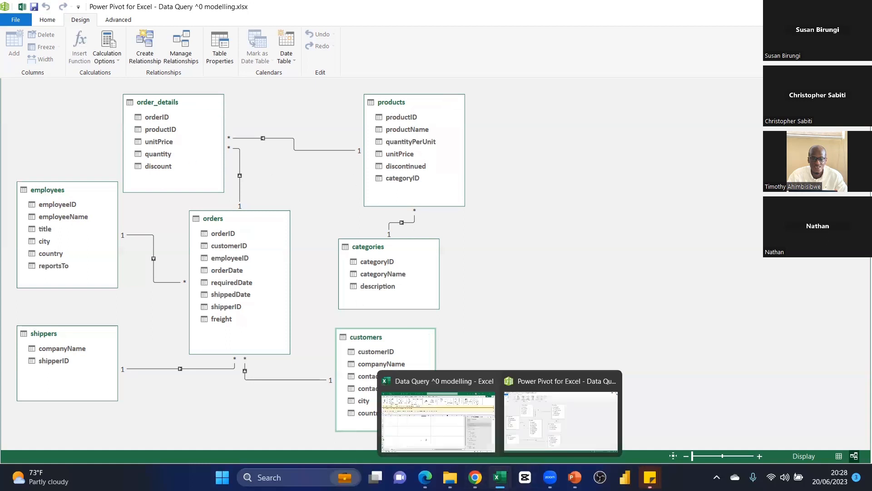
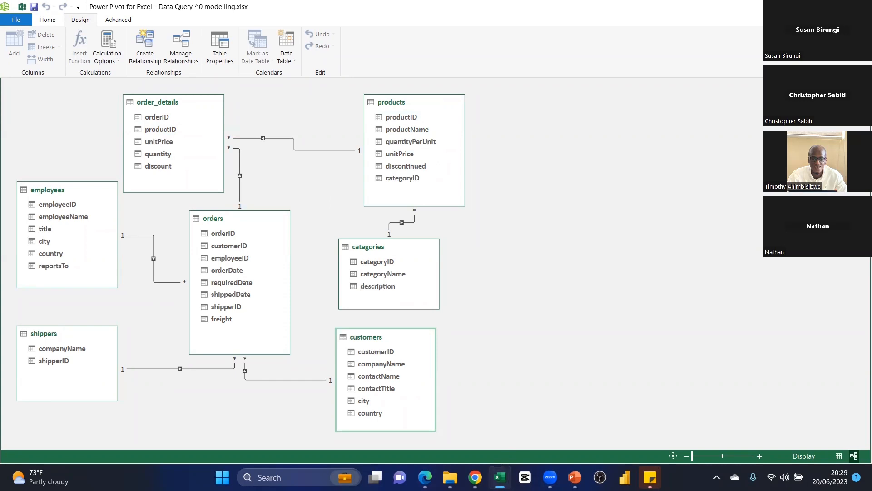
click(499, 477)
click(449, 424)
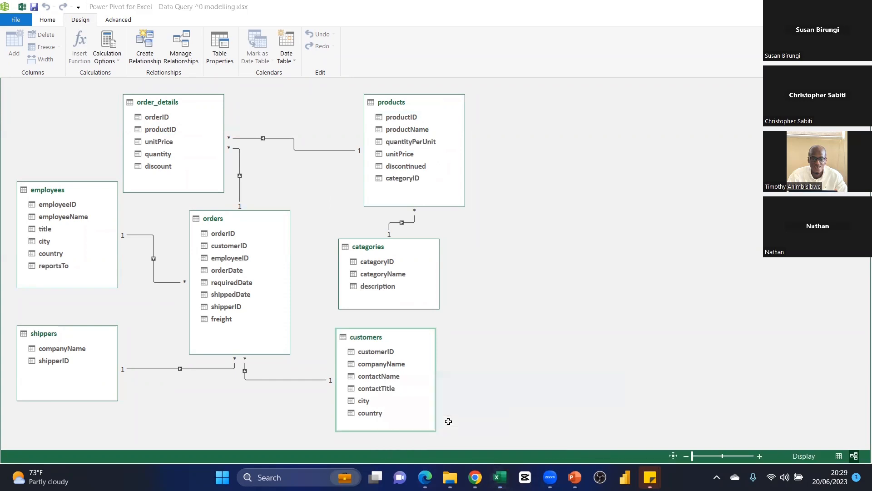
click(150, 272)
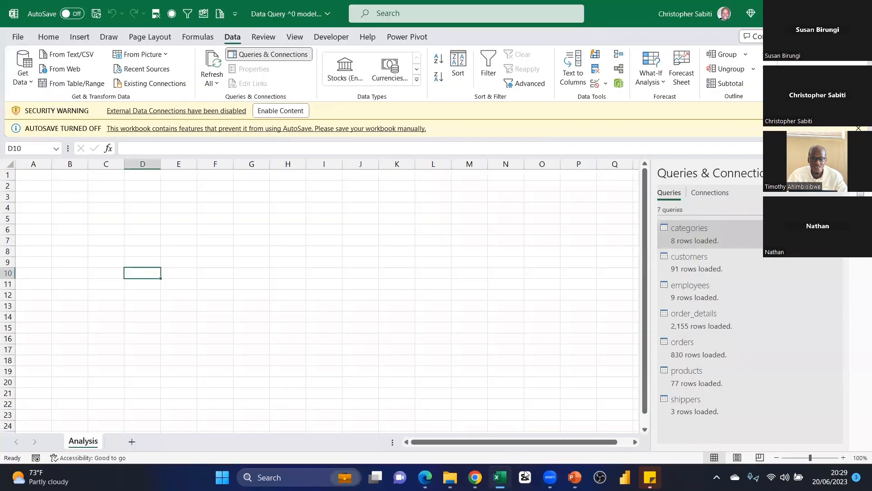
click(496, 476)
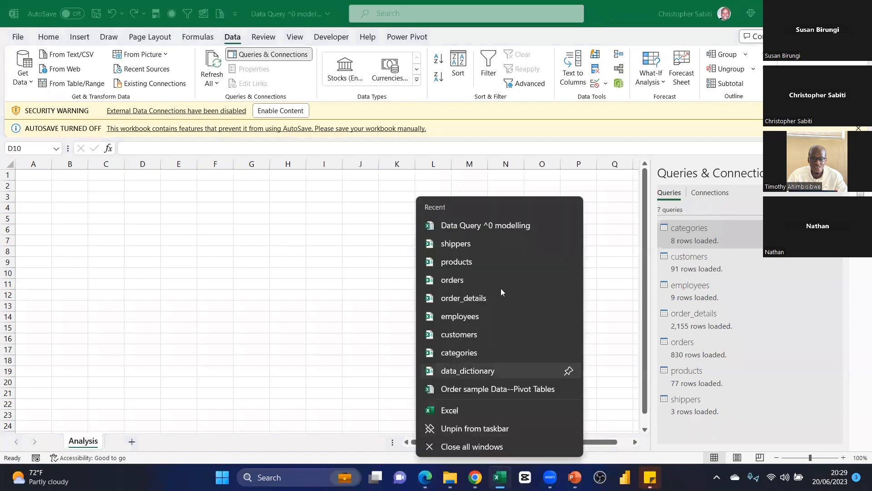
click(463, 374)
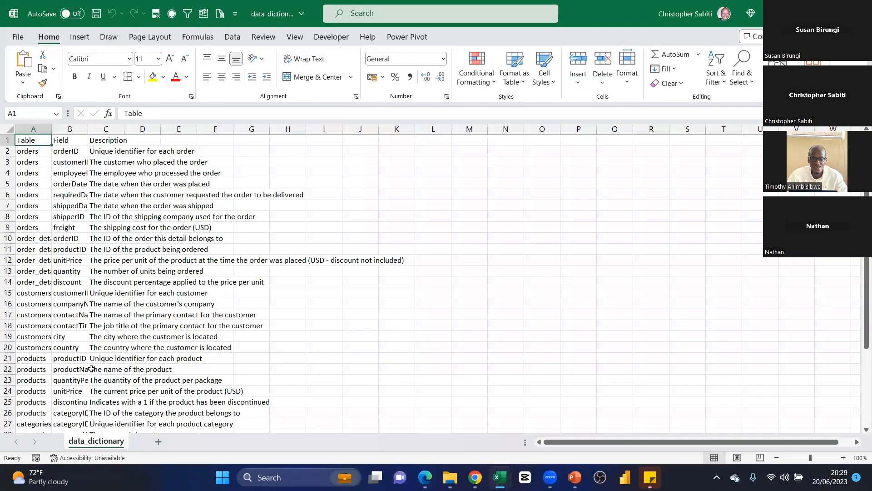
- Fit column A to its contents and fill the order_details unitPrice row (row 12) with yellow
click(47, 261)
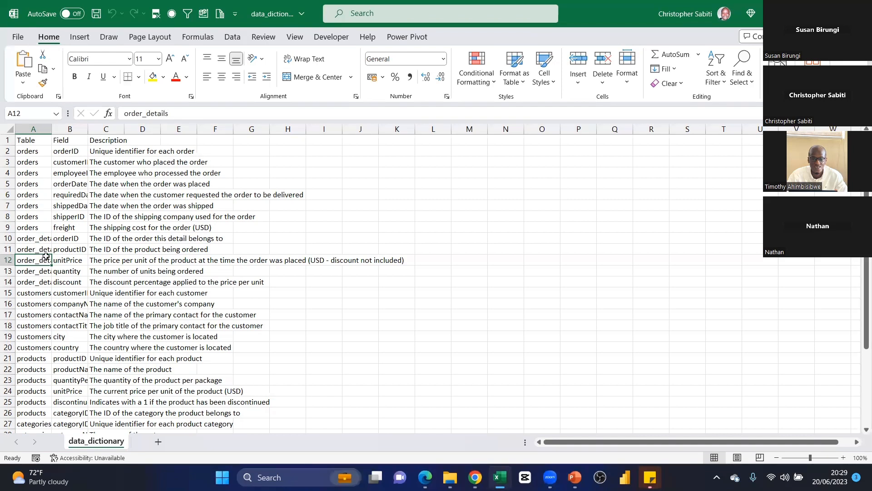
scroll(46, 255, down, 1)
double_click(53, 129)
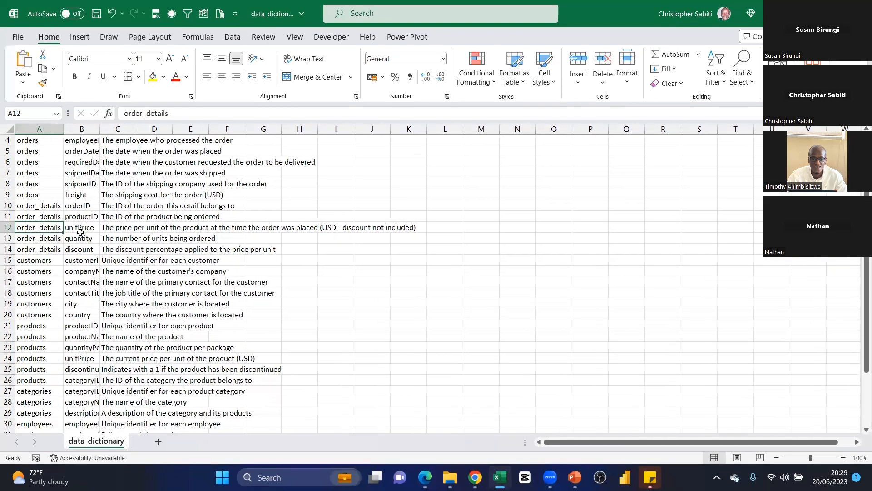
click(79, 230)
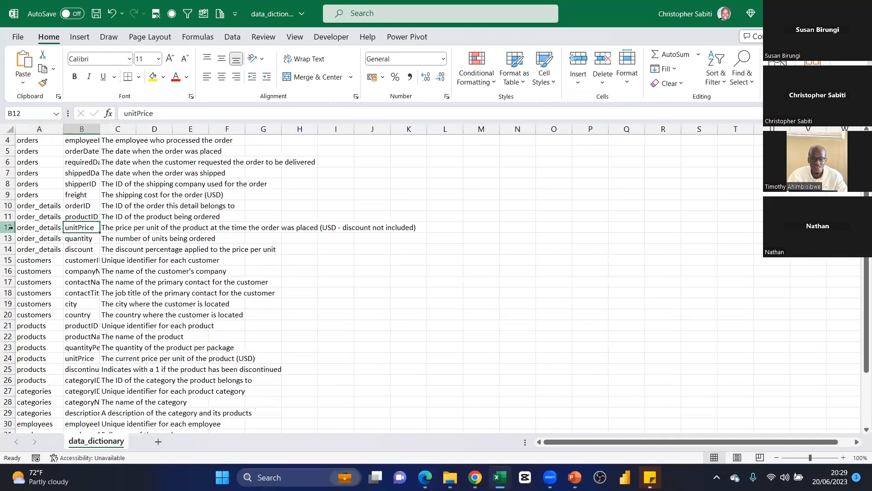
click(9, 227)
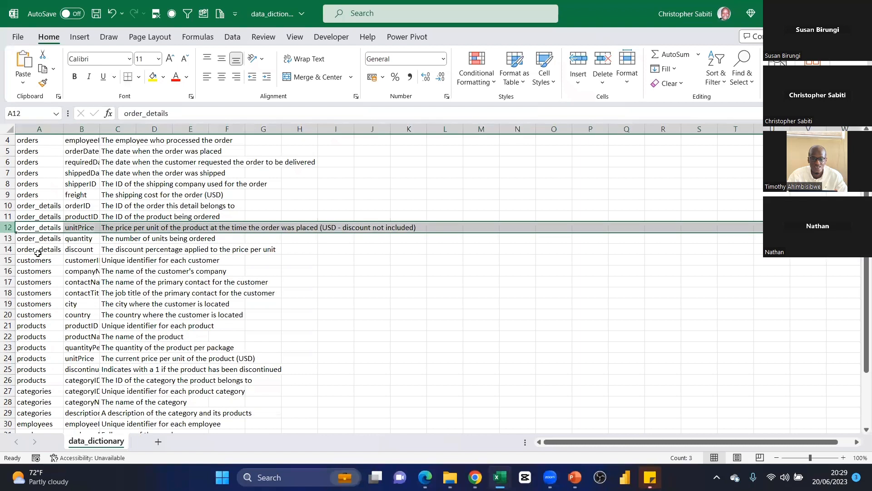
click(153, 76)
click(79, 293)
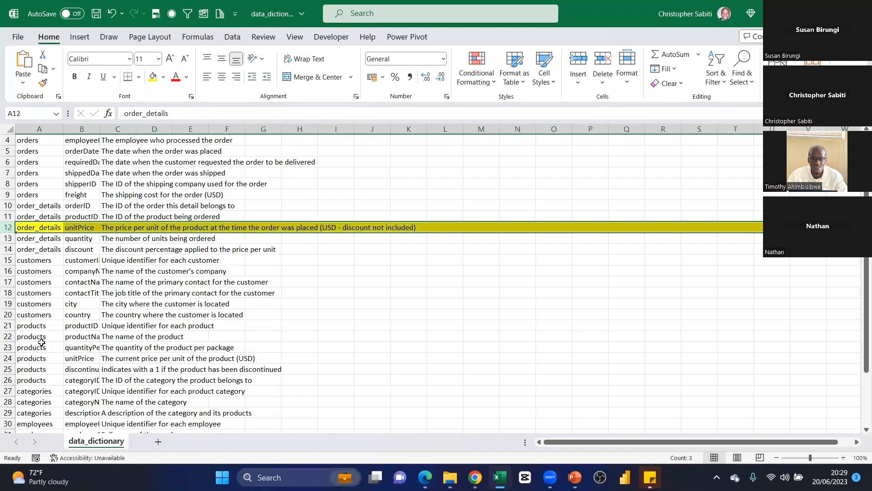
- Fill the products unitPrice row (row 24) with yellow
click(79, 359)
click(9, 358)
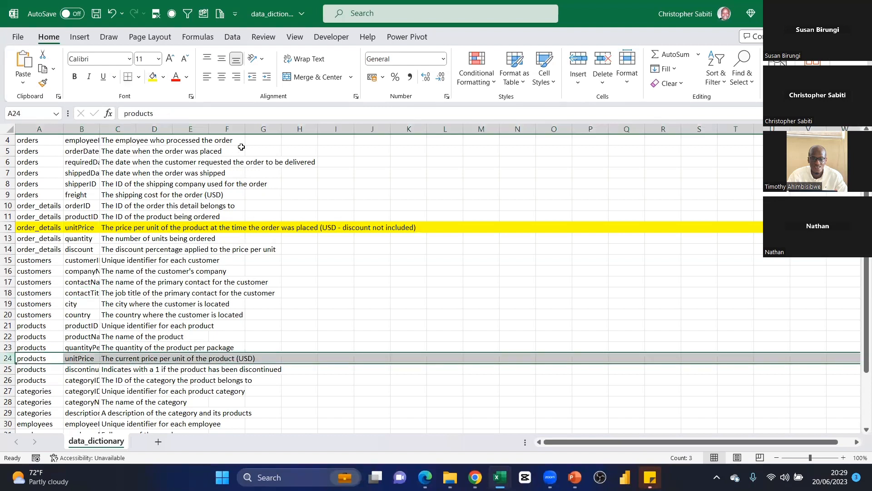
click(154, 78)
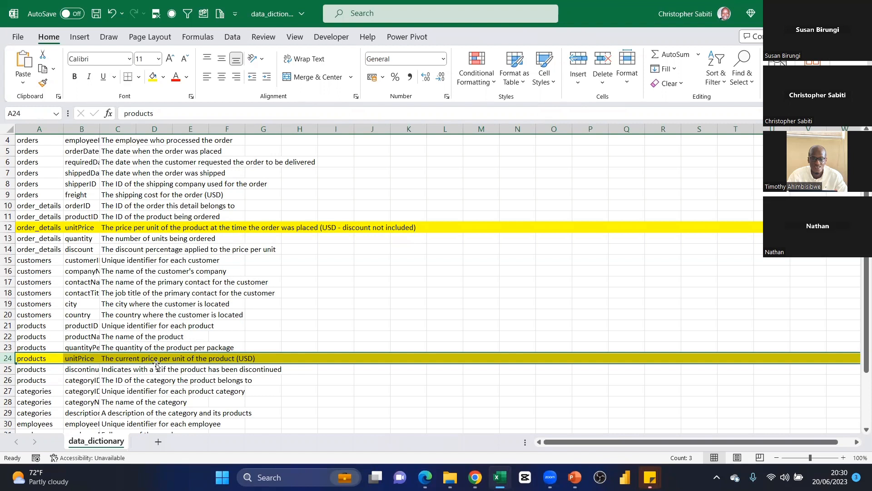
- Compare the order_details unitPrice definition in row 12 with the products unitPrice definition in row 24
drag(39, 359, 156, 358)
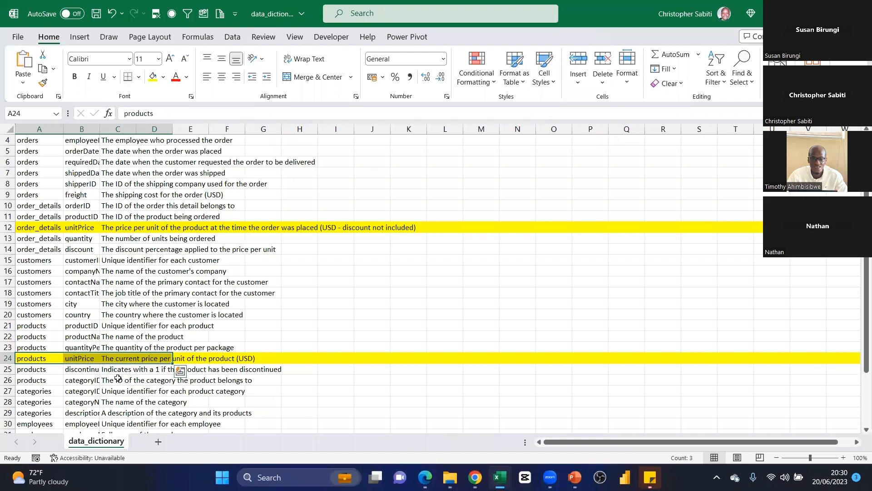
click(91, 292)
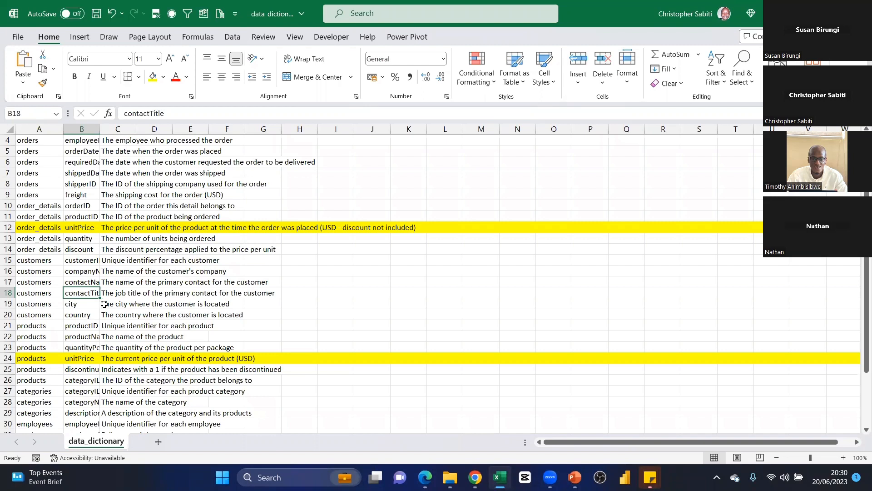
click(82, 230)
click(89, 358)
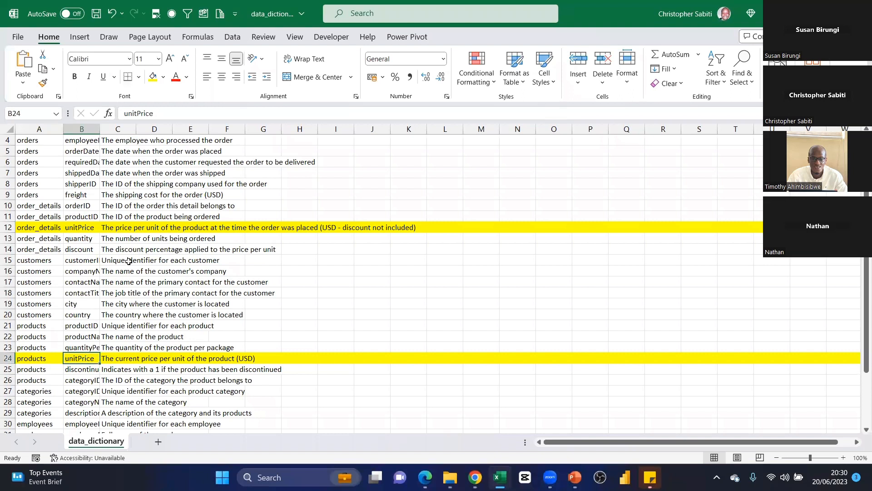
click(84, 227)
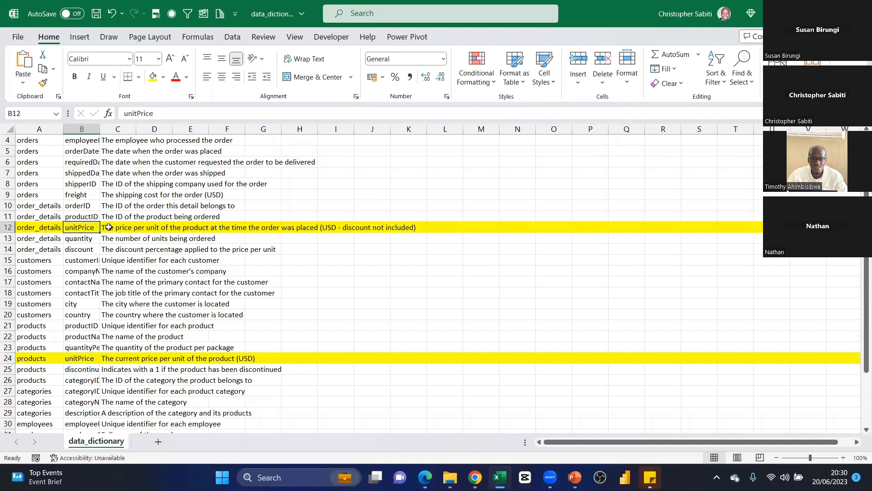
click(29, 228)
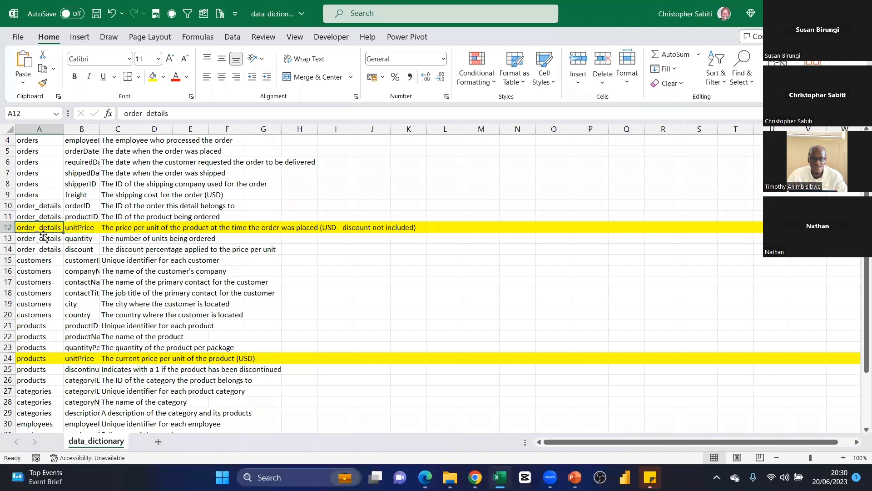
click(90, 230)
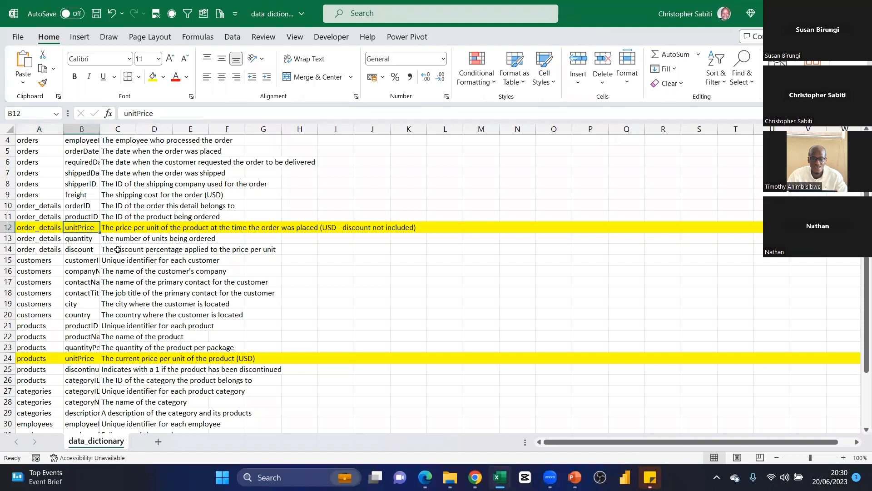
drag(132, 249, 169, 314)
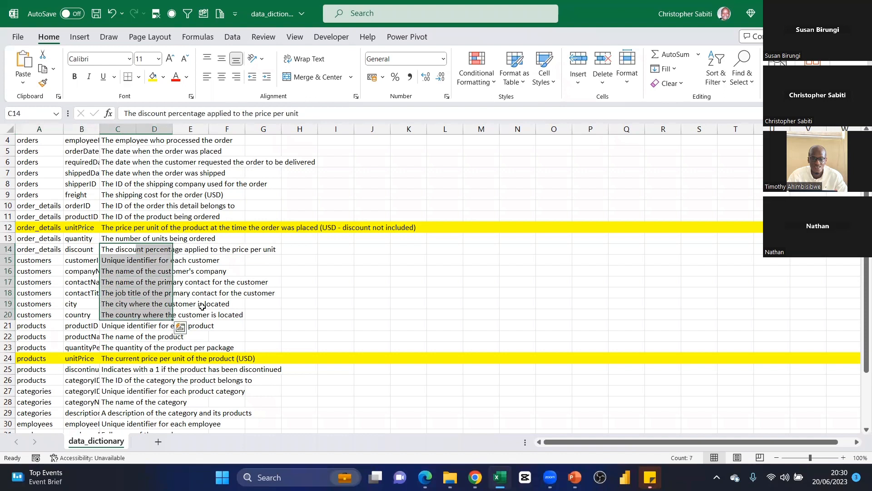
click(8, 358)
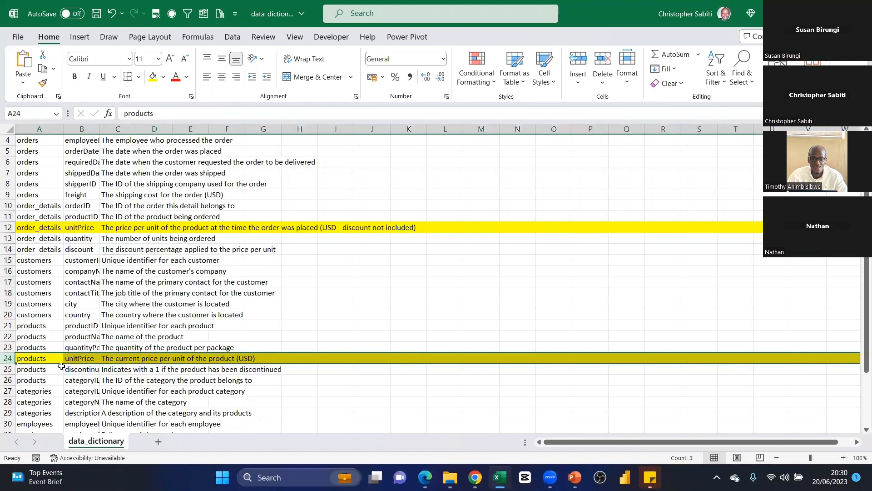
click(88, 358)
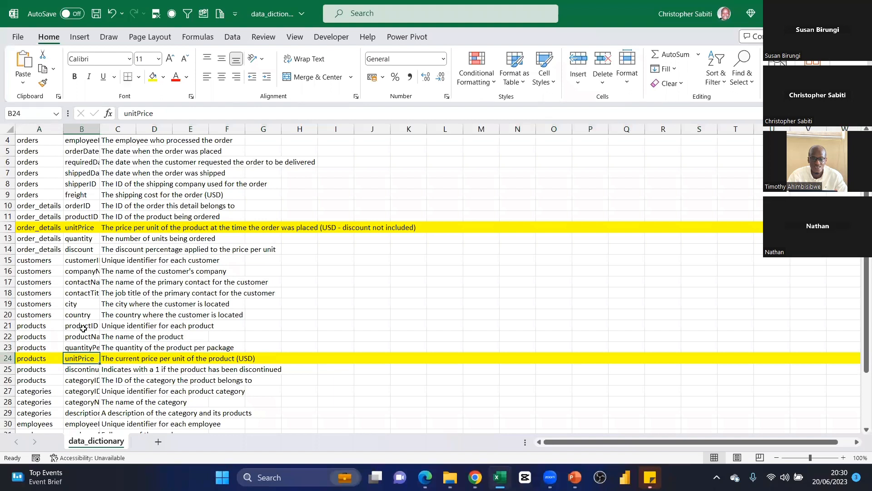
click(94, 227)
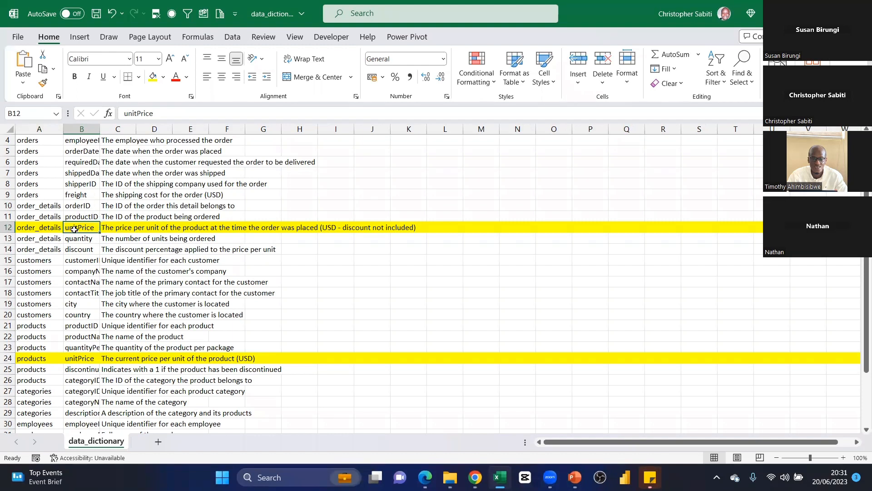
click(7, 227)
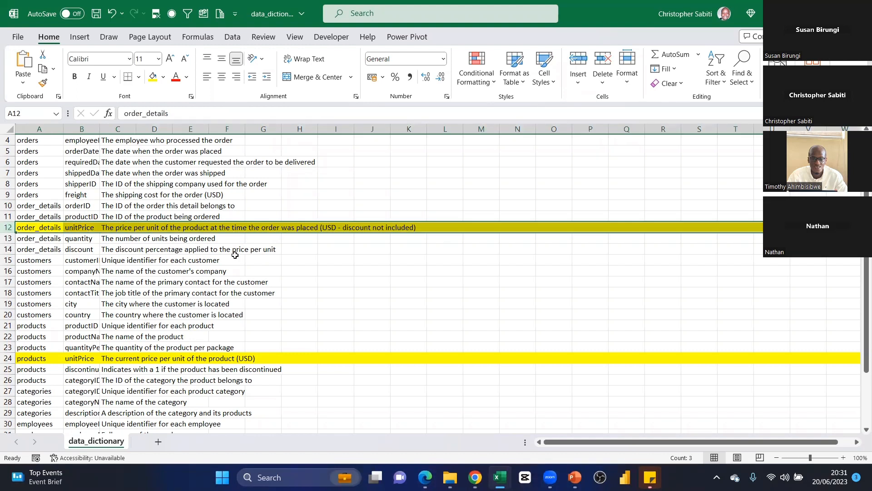
click(88, 357)
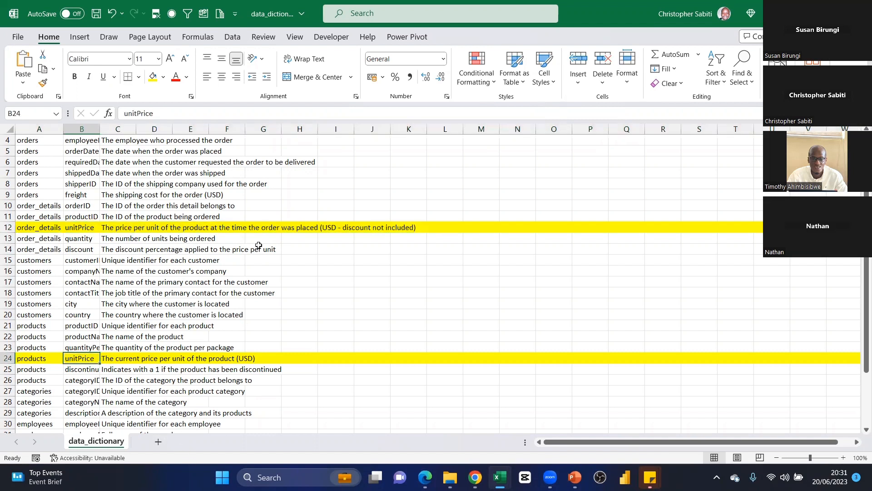
- Close the data_dictionary workbook and switch to the Power Pivot window of the Data Query ^0 modelling workbook
click(859, 14)
click(457, 255)
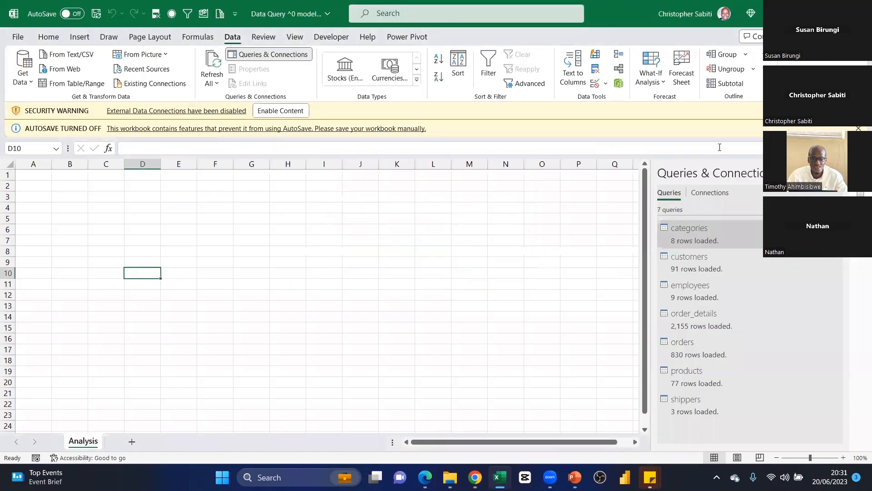
mouse_move(500, 477)
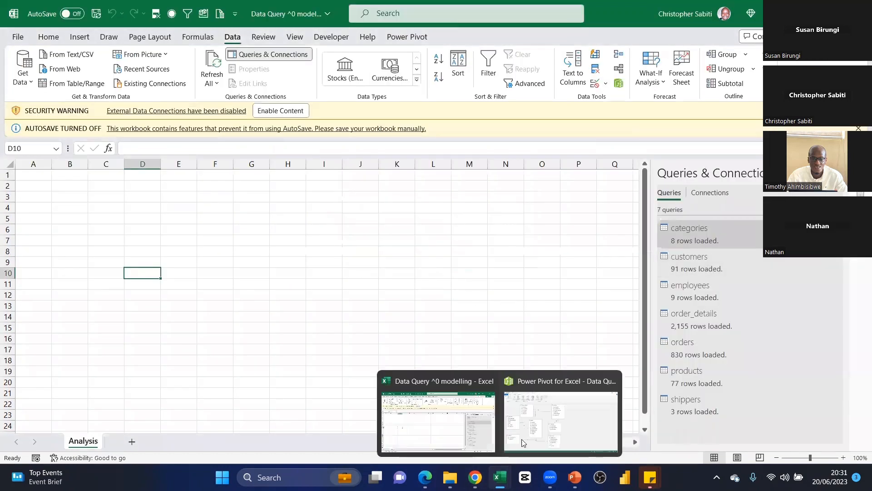
click(534, 429)
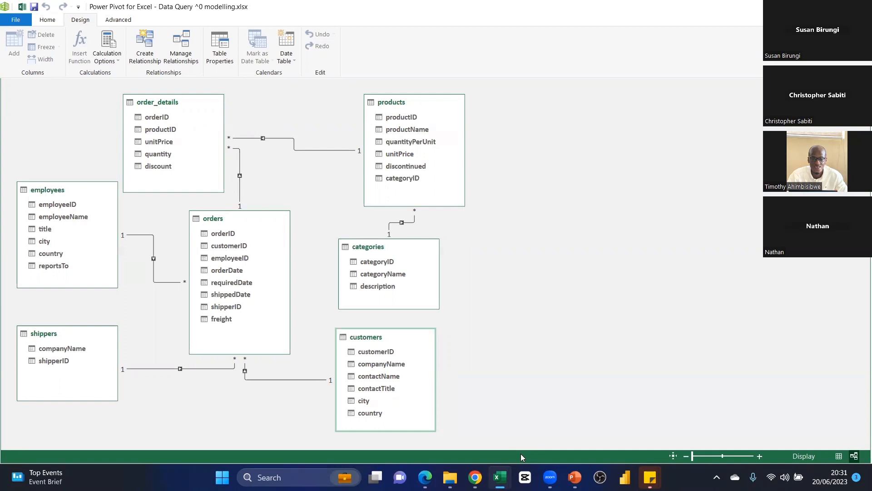
- Save the workbook from Power Pivot and close the Power Pivot window
mouse_move(500, 476)
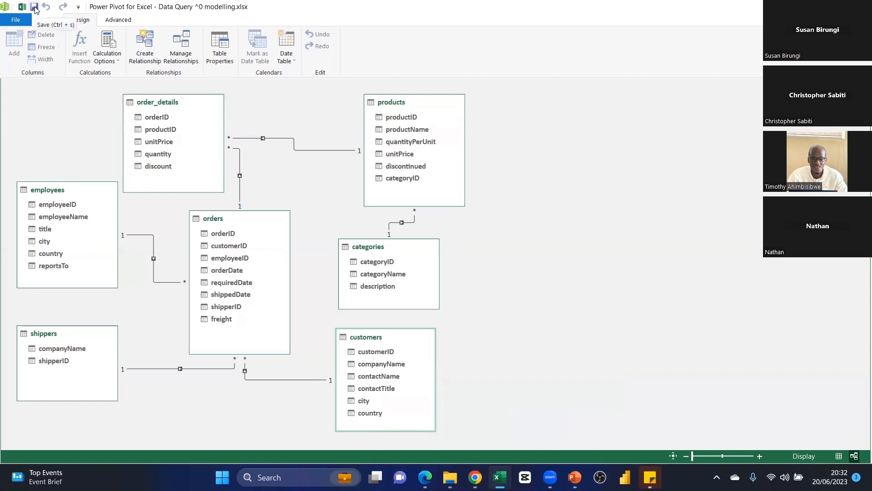
click(34, 8)
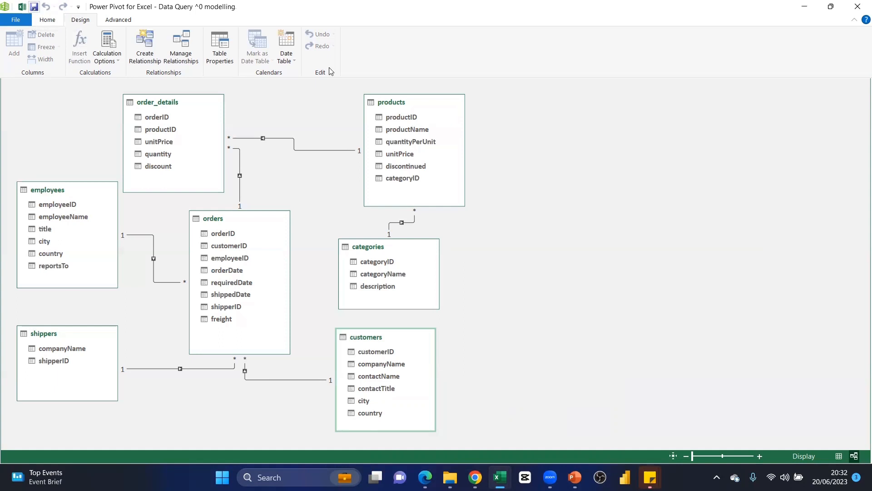
drag(456, 8, 386, 133)
click(513, 132)
- Enable the workbook's disabled external data connections and dismiss the AutoSave notice
click(288, 196)
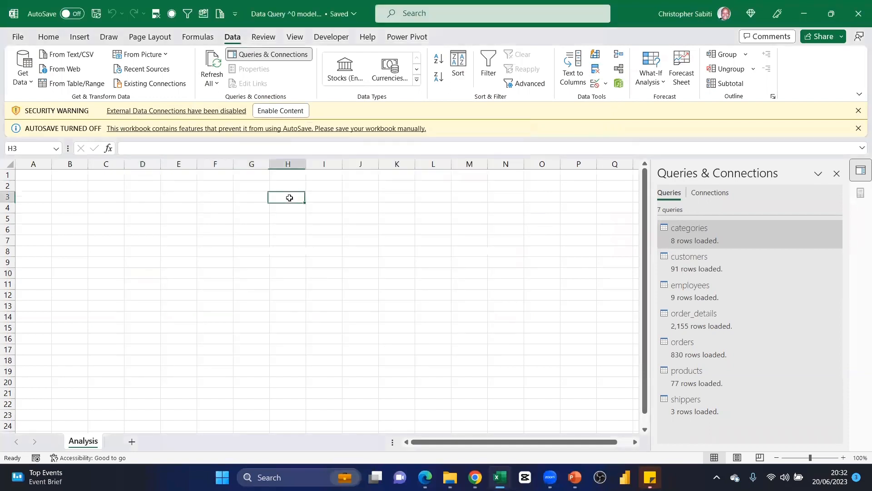
click(271, 111)
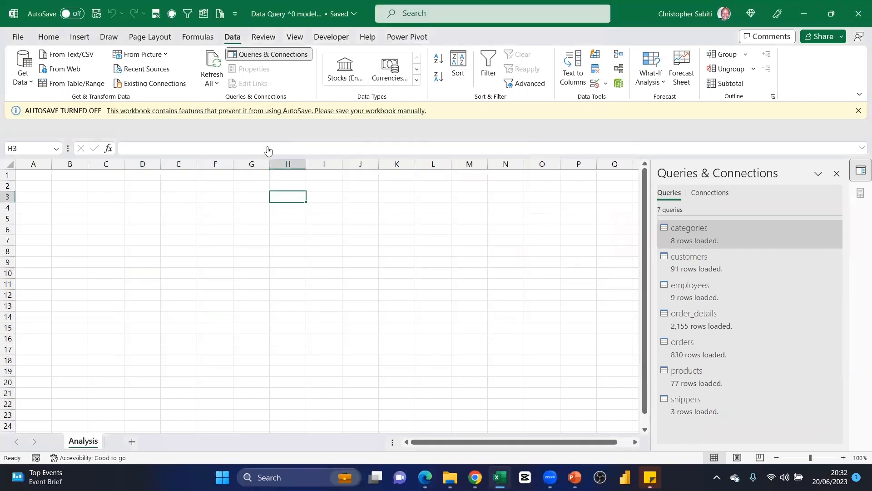
click(482, 268)
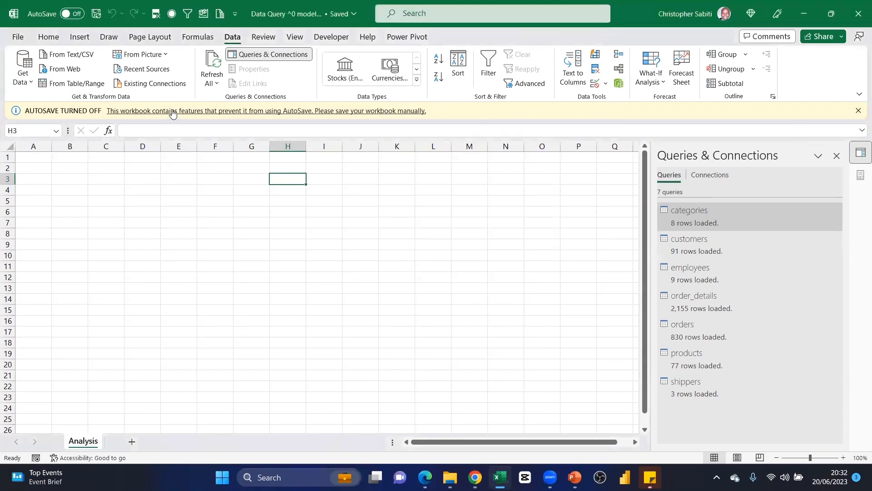
click(858, 110)
click(177, 248)
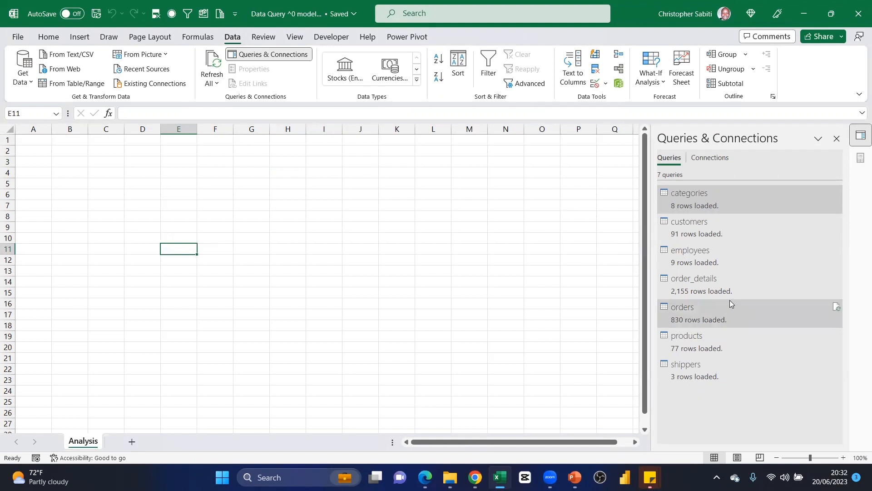
- Inspect the connection properties of ThisWorkbookDataModel among the workbook's connections and close them without changes
click(707, 159)
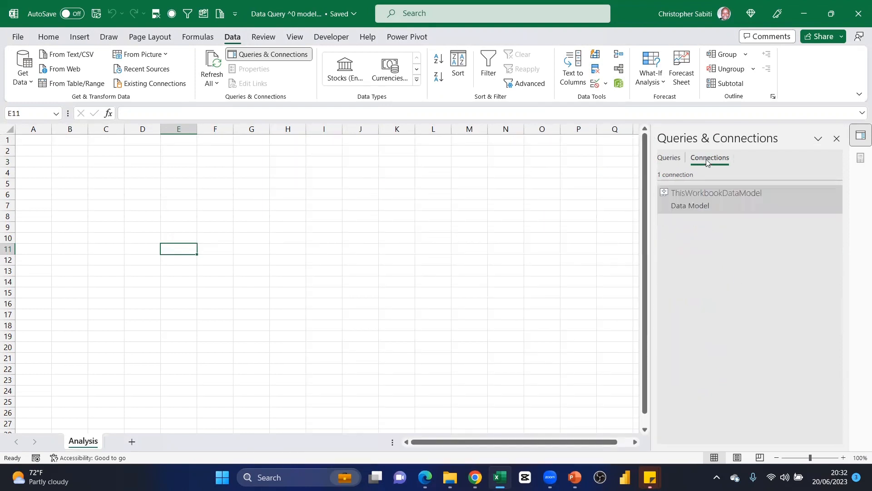
click(689, 207)
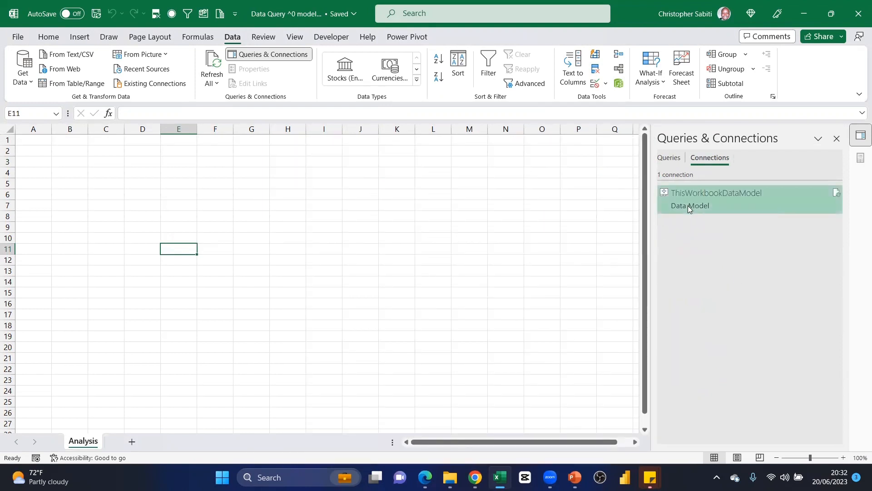
double_click(688, 203)
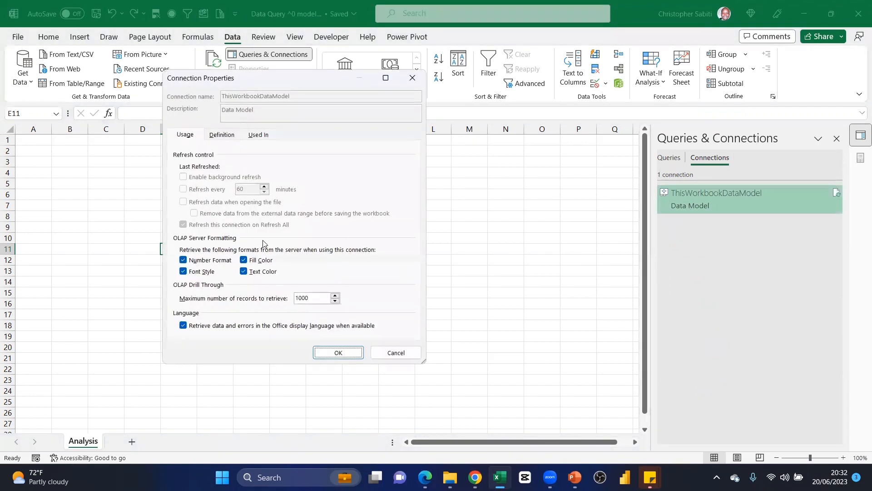
click(412, 77)
click(440, 227)
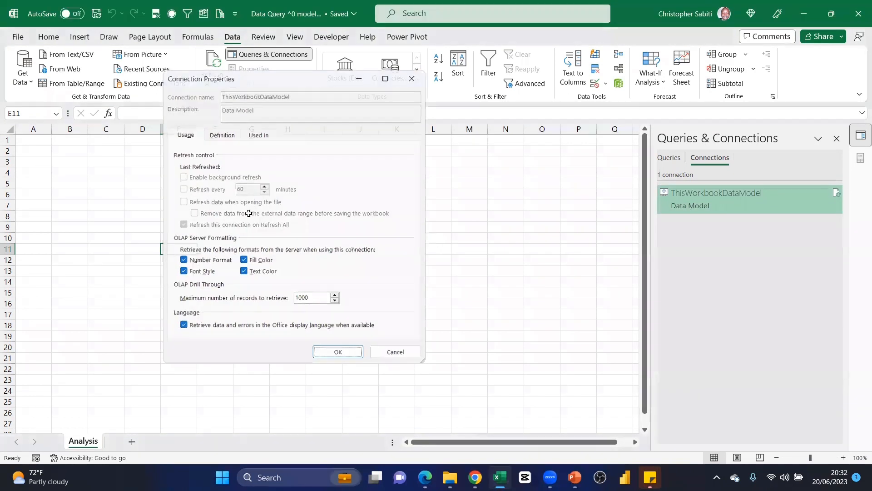
- Review the list of existing connections in the workbook and close it without opening any
click(145, 86)
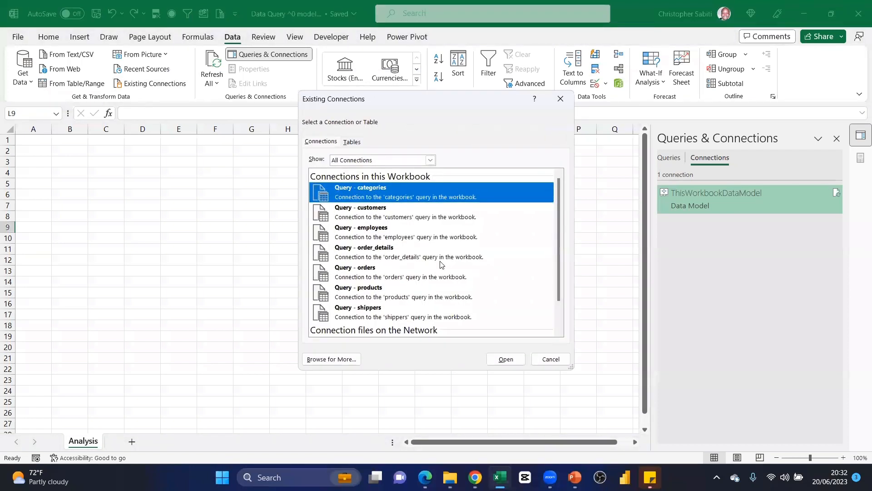
scroll(374, 276, down, 2)
scroll(369, 270, up, 2)
click(560, 99)
click(607, 205)
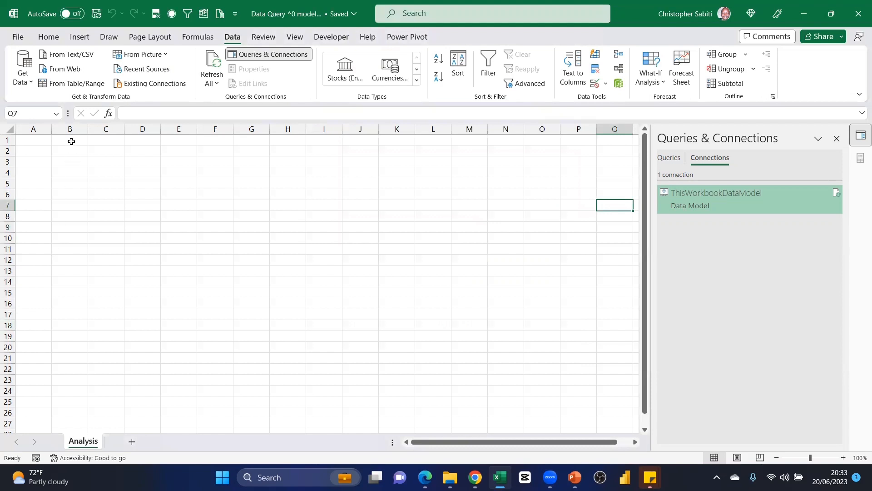
- Open the data model in a maximized Power Pivot window, view it as a diagram, and close the window
click(407, 37)
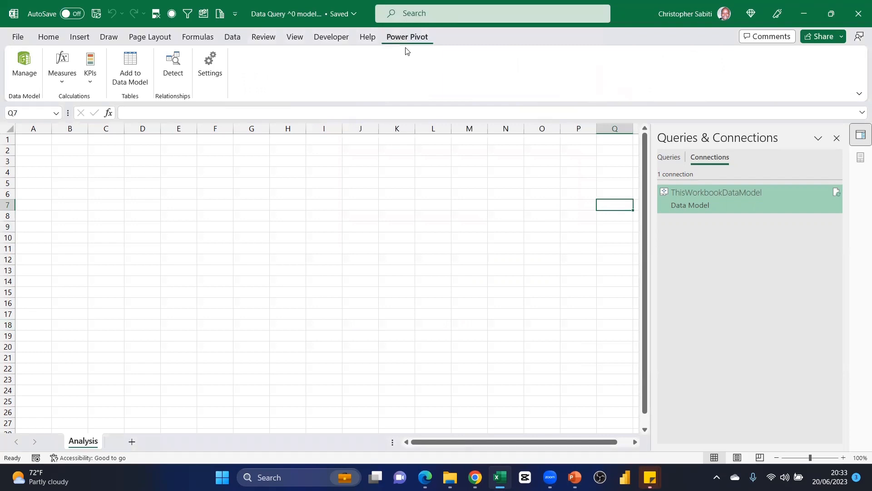
click(20, 63)
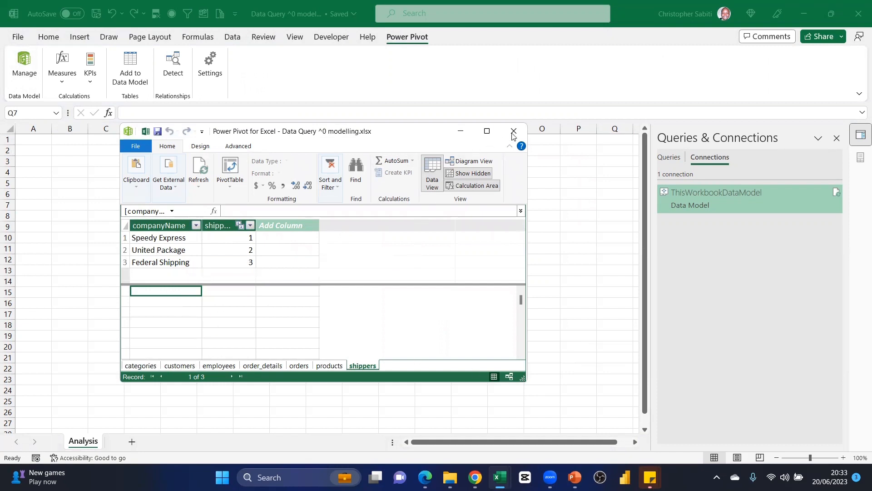
click(487, 132)
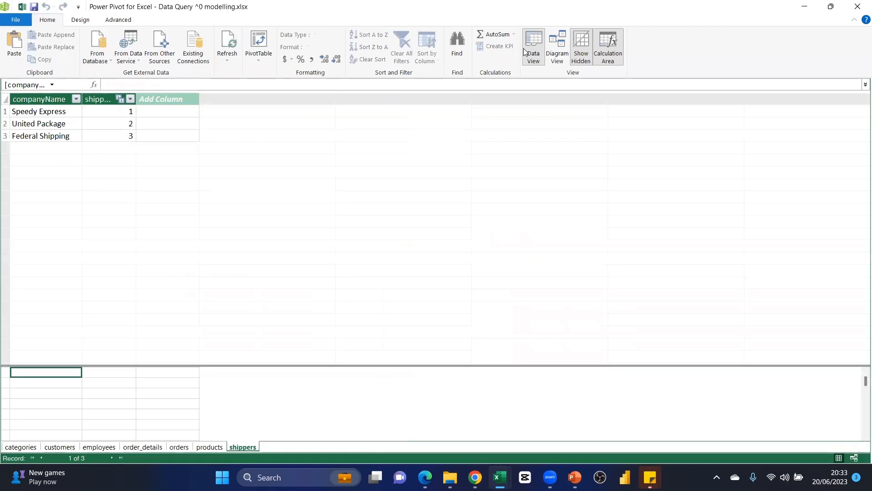
click(557, 61)
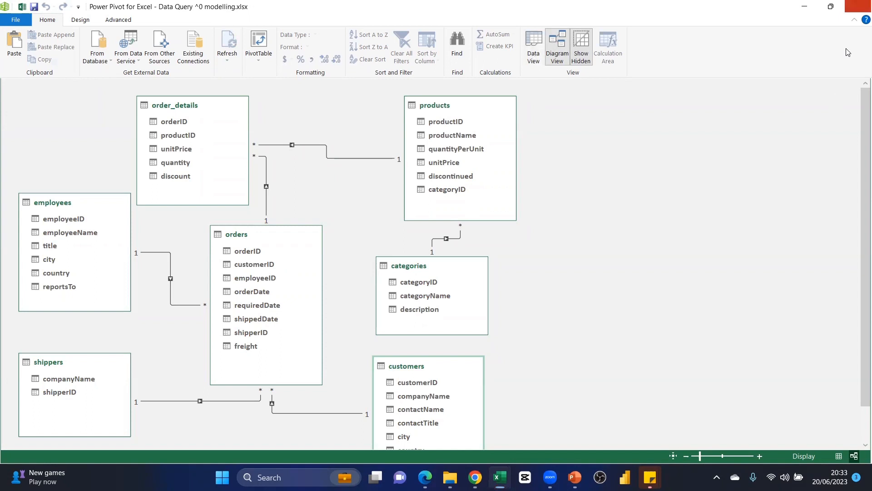
click(858, 5)
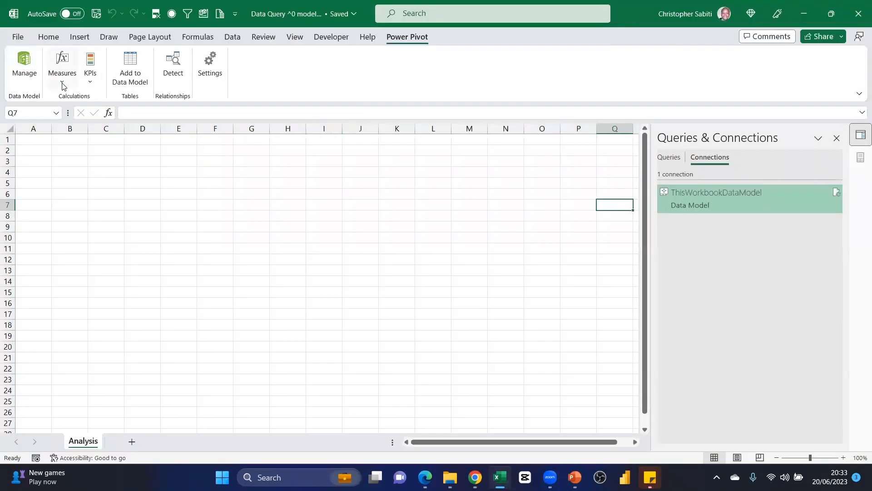
- Review the options for creating and managing measures, and try to create a new KPI
click(62, 82)
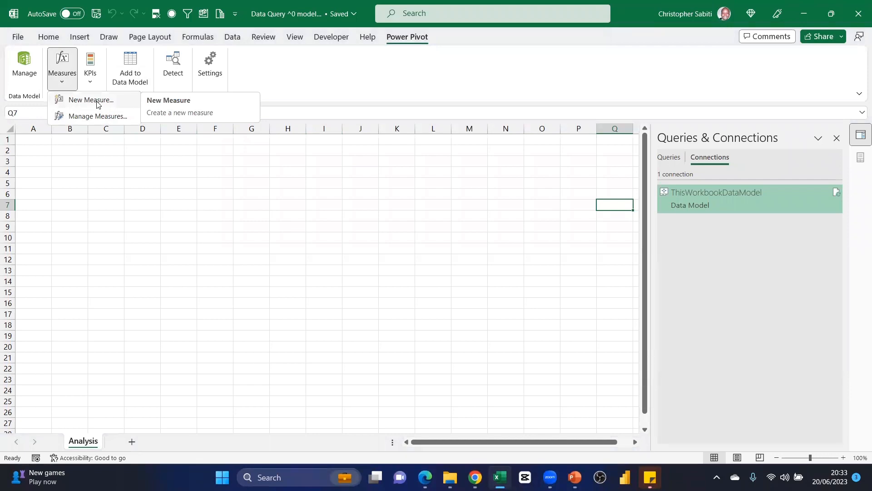
click(90, 81)
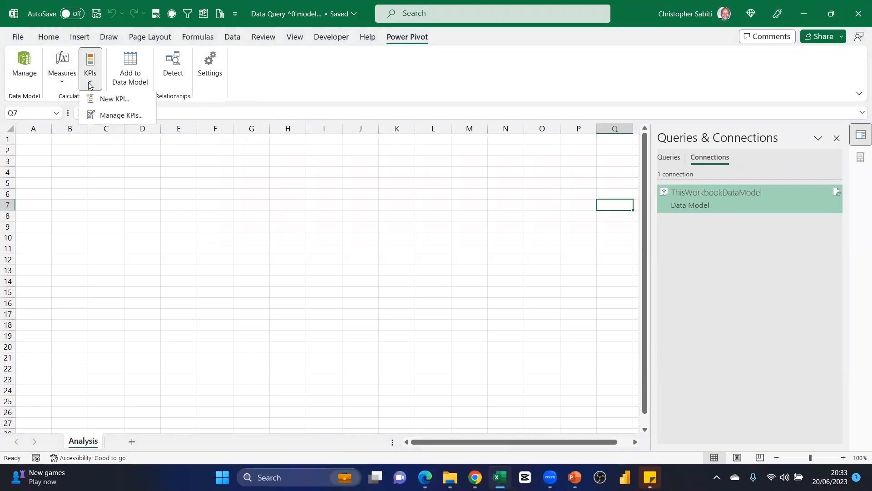
click(114, 103)
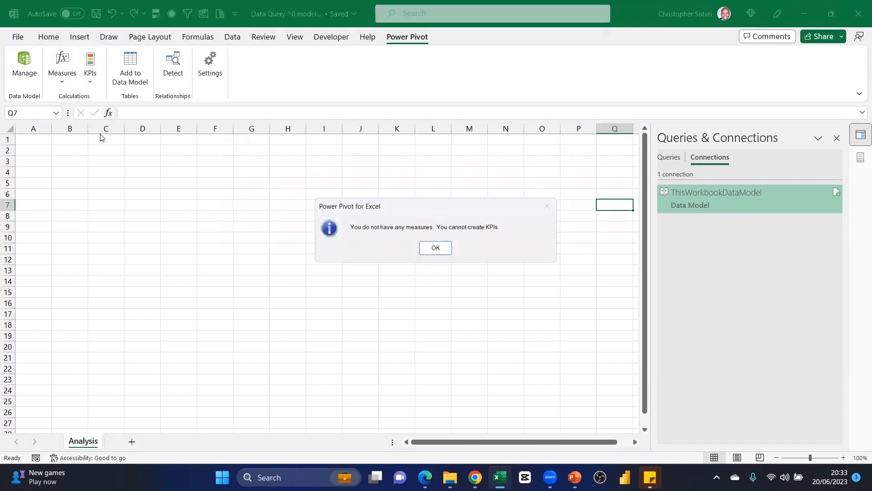
click(435, 248)
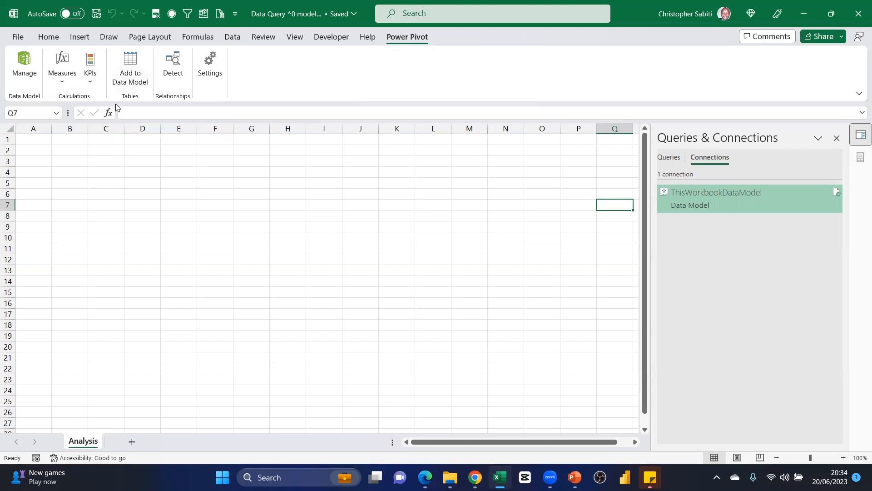
- Start adding the selected cell to the data model as a table, cancel it, and briefly select the blank range A1:N21
click(134, 61)
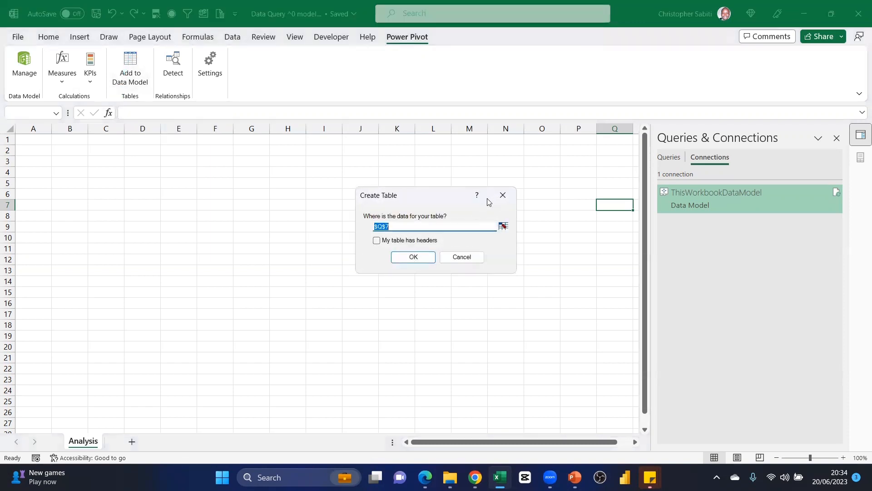
click(501, 194)
drag(32, 139, 520, 357)
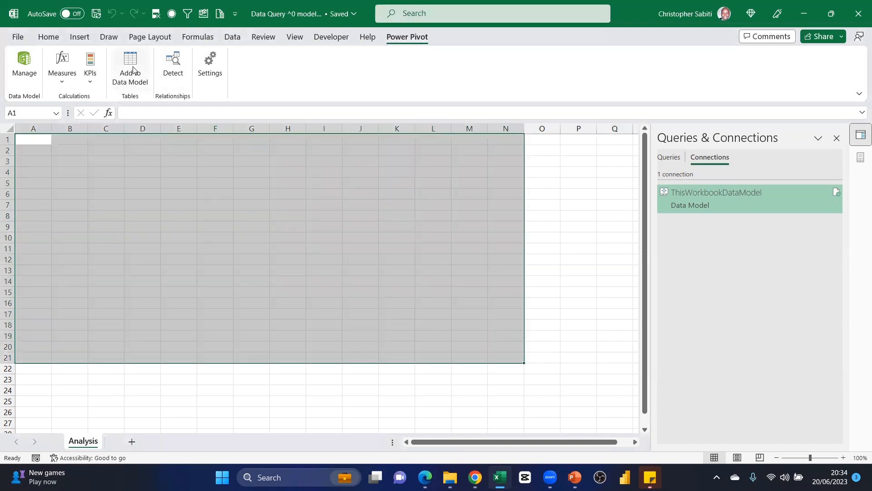
click(577, 211)
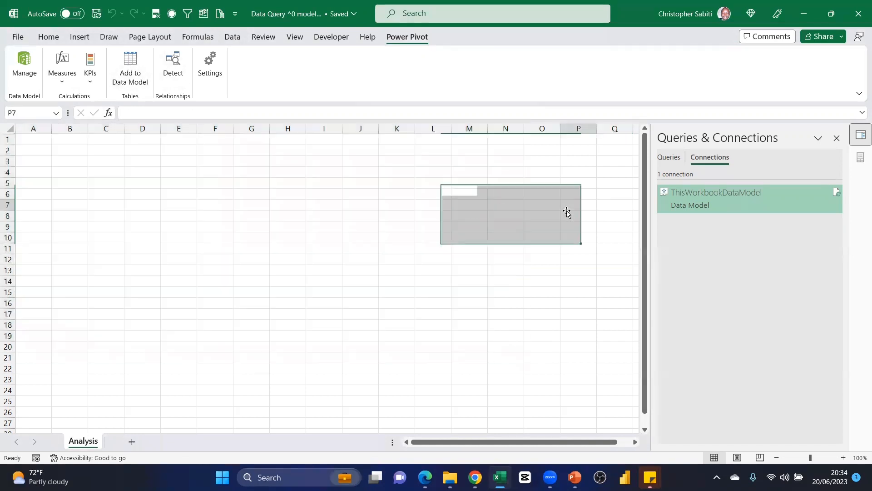
- Try to detect relationships for cell P7, and review the Power Pivot settings without changing them
click(173, 59)
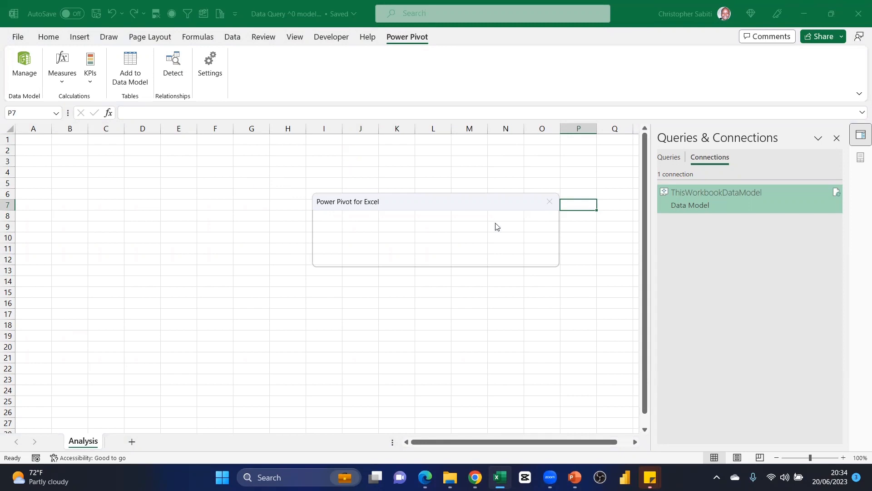
drag(419, 207, 324, 210)
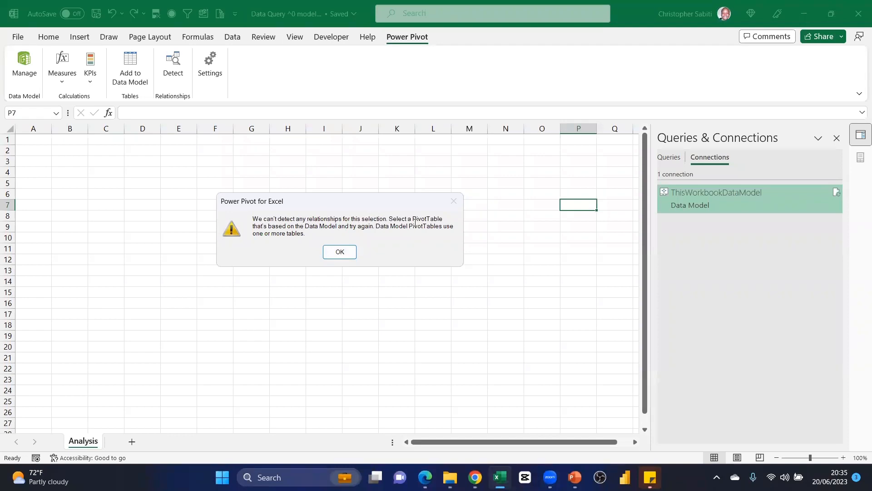
click(339, 252)
click(207, 64)
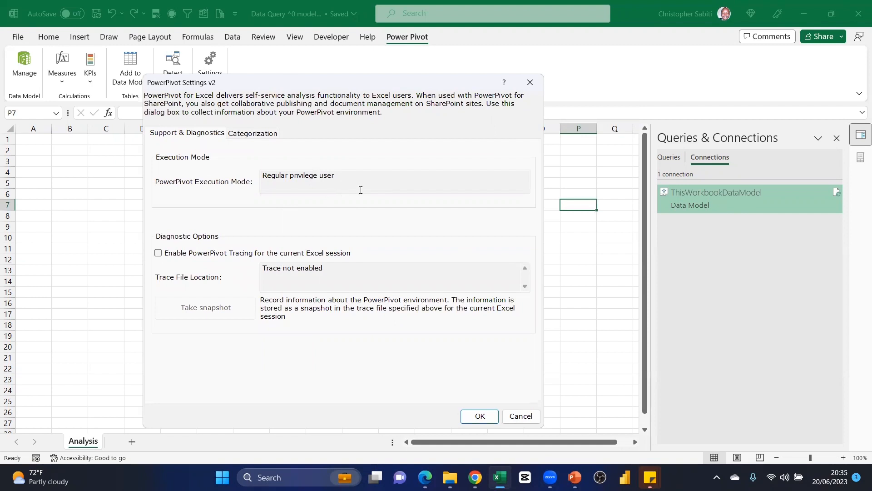
click(530, 82)
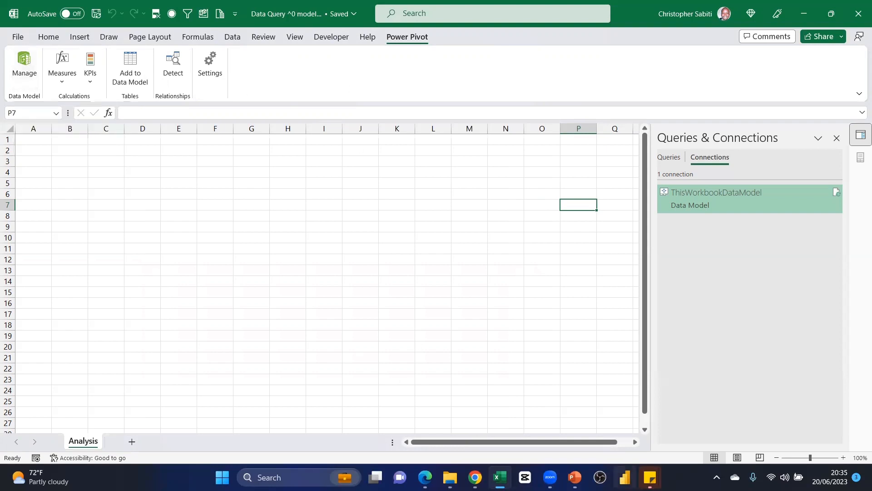
- Open the 3D_EACOP_V2.1 report in Power BI Desktop and show its model diagram
click(625, 477)
right_click(625, 477)
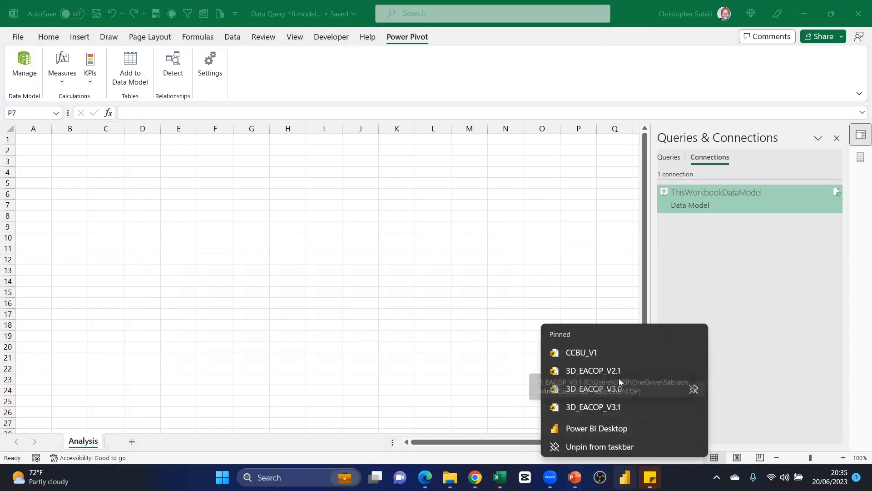
click(597, 369)
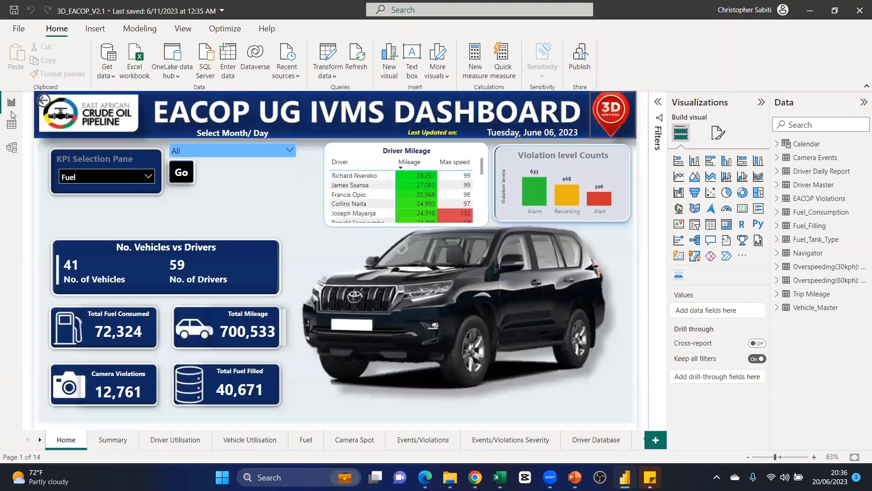
click(9, 150)
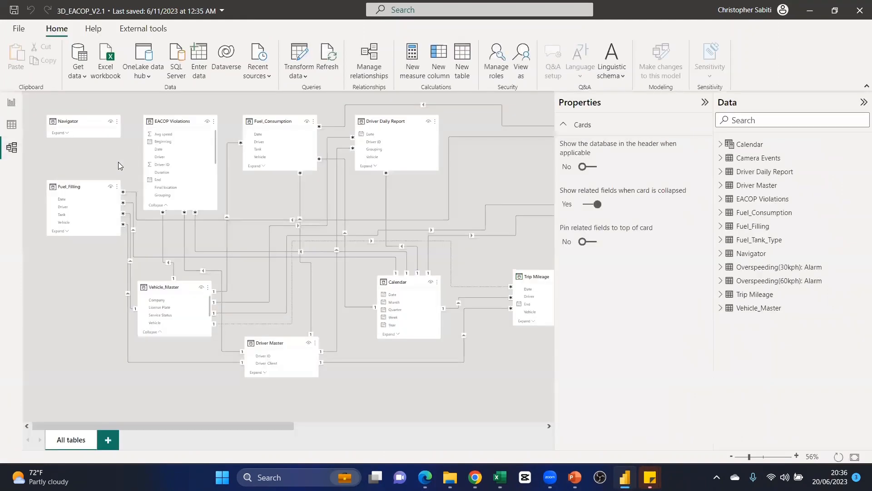
- Collapse the Properties and Data panes, shift the Vehicle_Master table slightly in the model diagram, and return to Excel
click(704, 103)
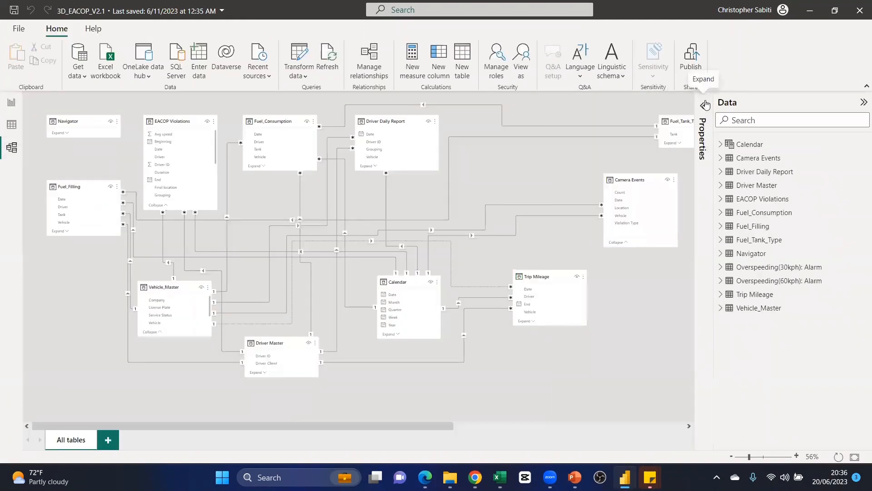
click(863, 104)
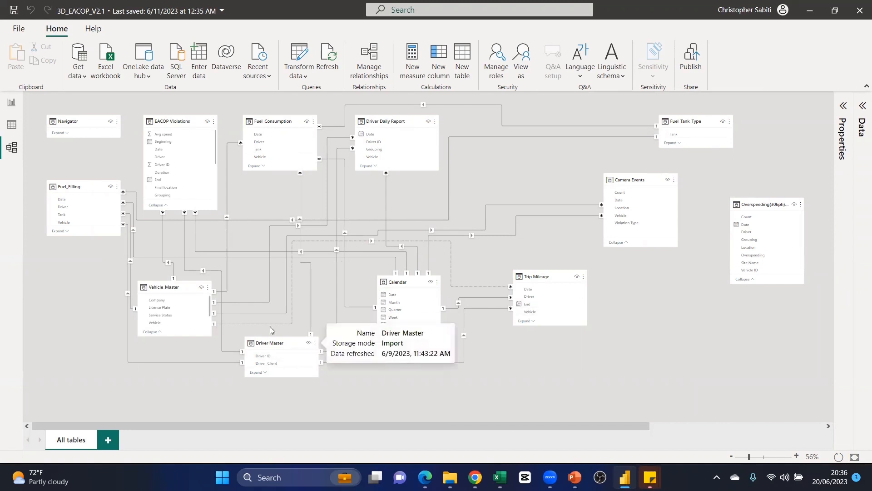
drag(157, 284, 178, 292)
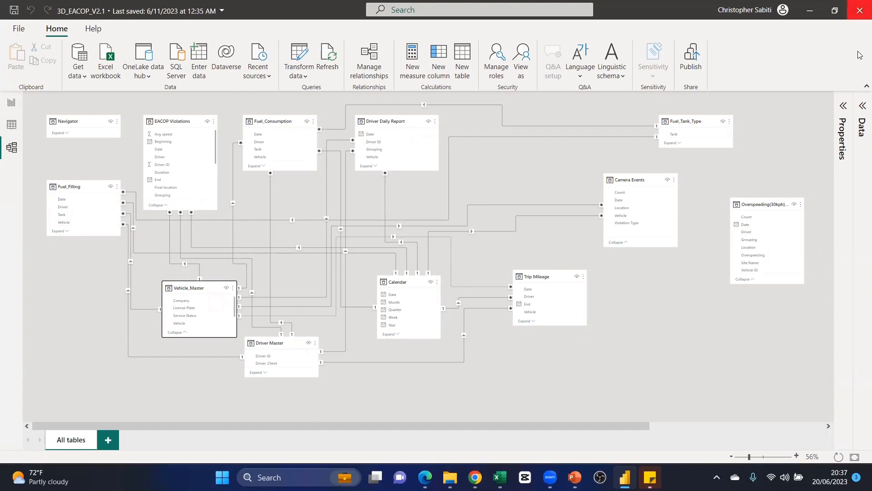
click(809, 10)
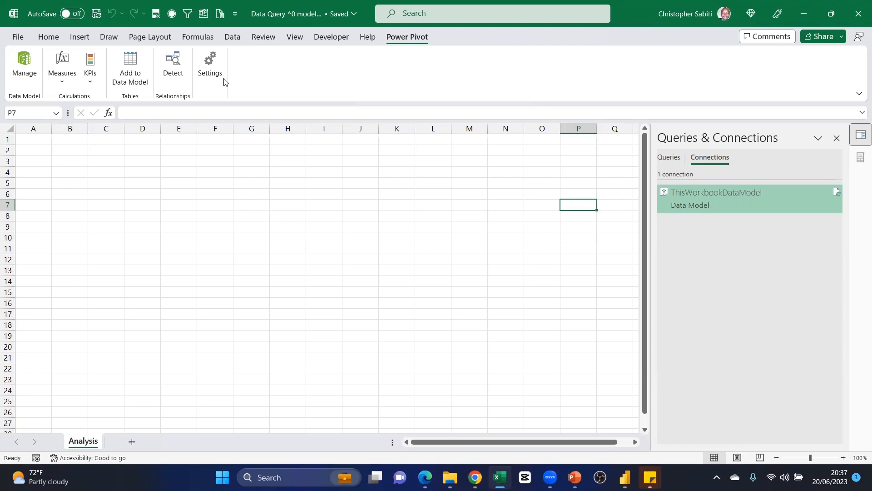
- List the workbook's queries, preview the employees query, and select cell D1 on the Analysis sheet
click(668, 157)
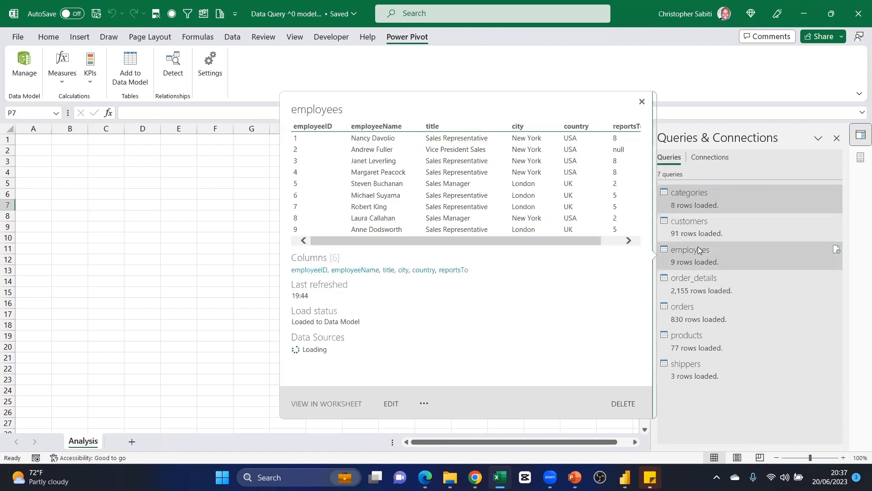
click(130, 144)
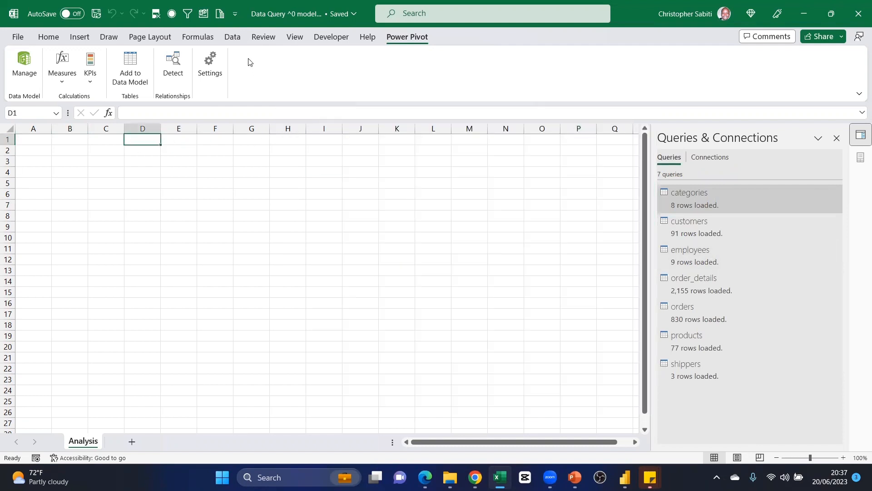
click(239, 37)
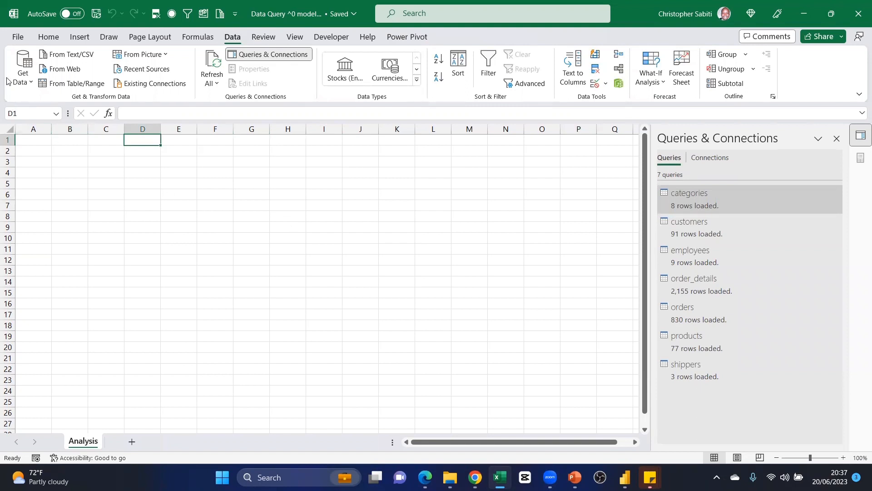
- Review the PivotTable source options and revisit the 3D_EACOP_V2.1 model diagram in Power BI Desktop before returning to Excel
click(80, 37)
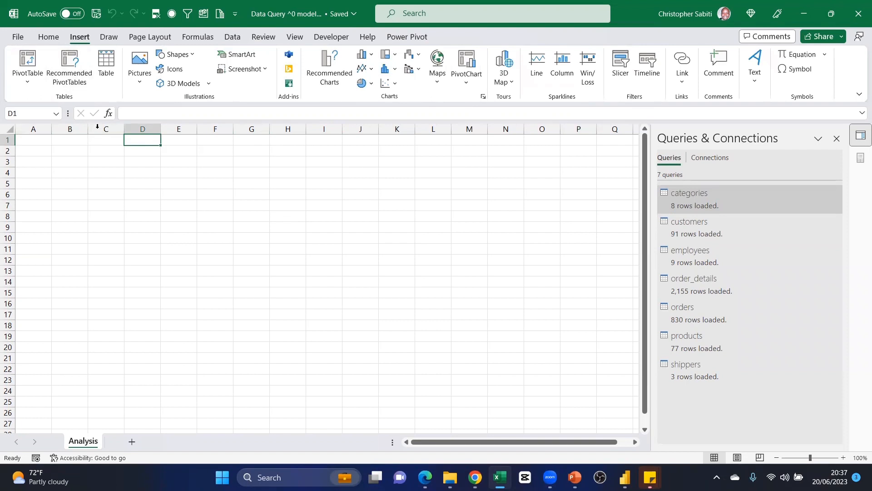
click(30, 82)
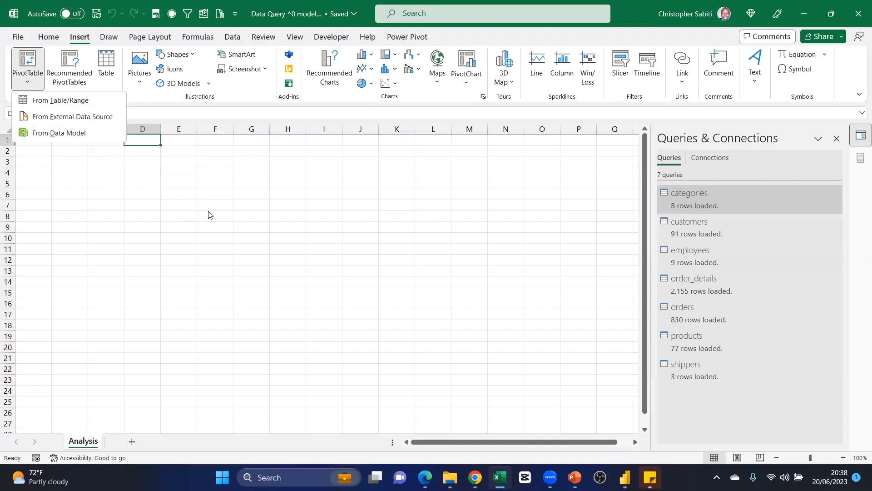
mouse_move(625, 477)
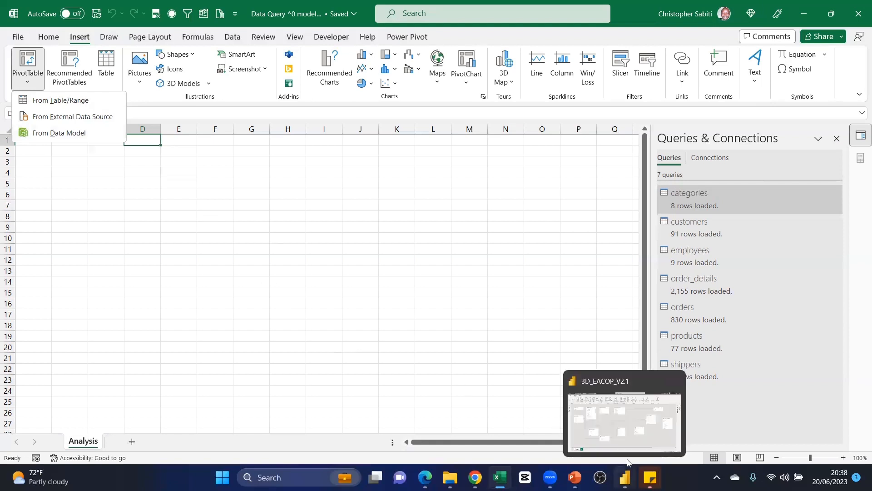
click(626, 413)
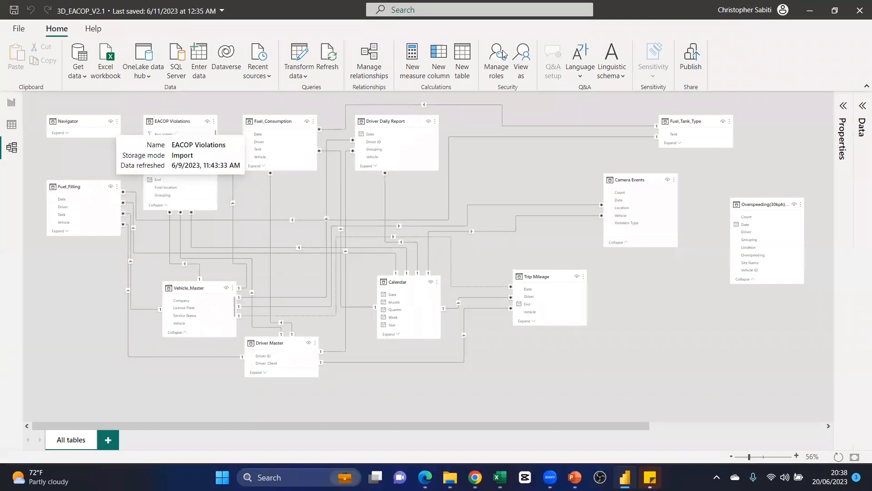
click(809, 10)
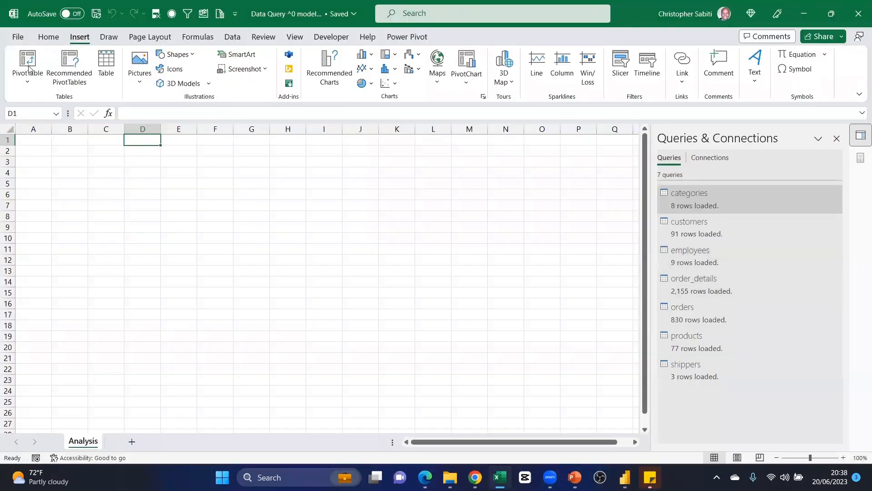
- Insert a PivotTable from the data model on the existing Analysis sheet at cell B2
click(28, 82)
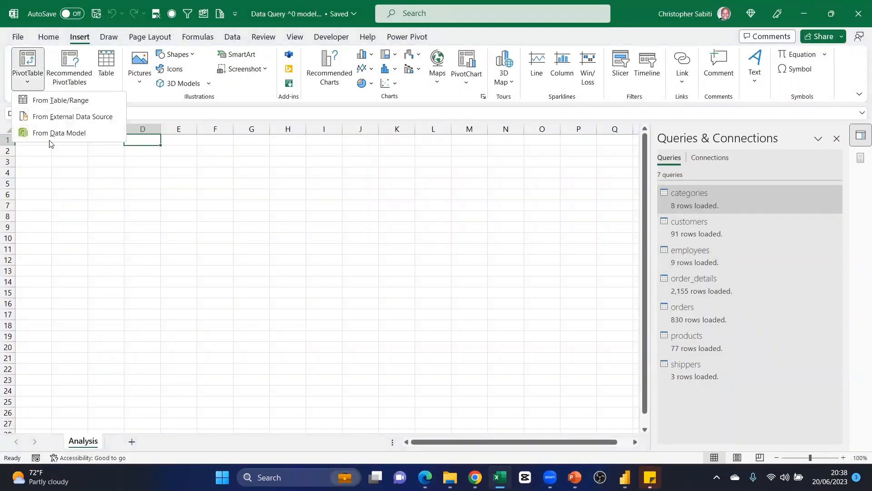
click(50, 137)
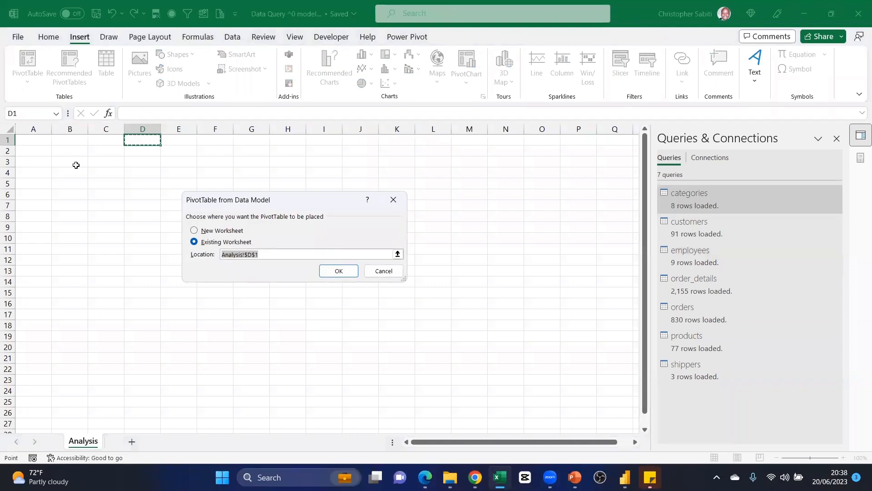
click(66, 141)
click(58, 152)
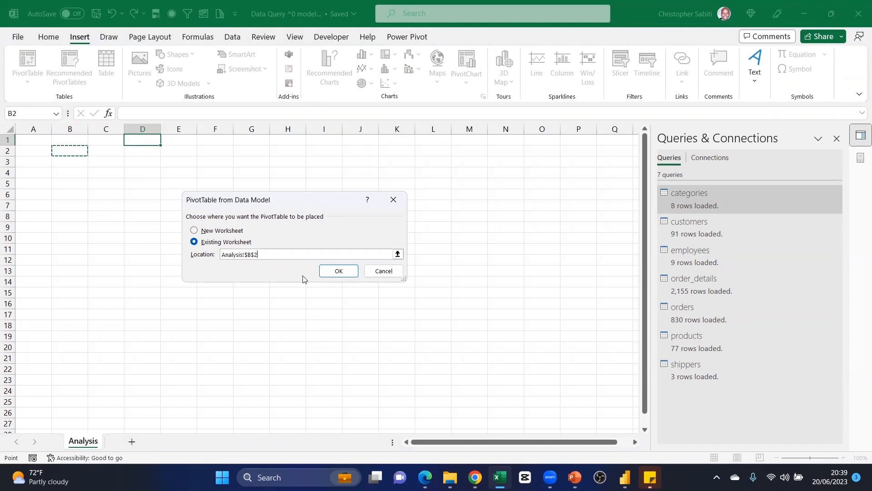
click(336, 271)
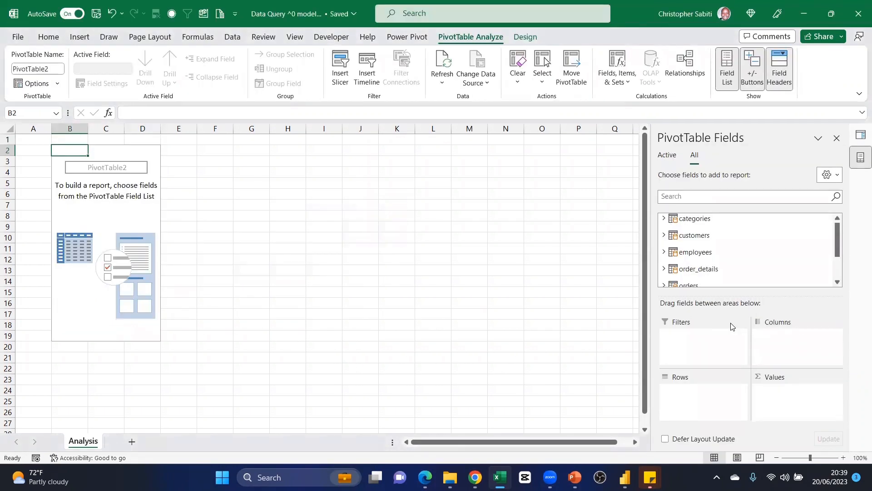
- Look through the data model tables available in the PivotTable field list
scroll(702, 246, down, 3)
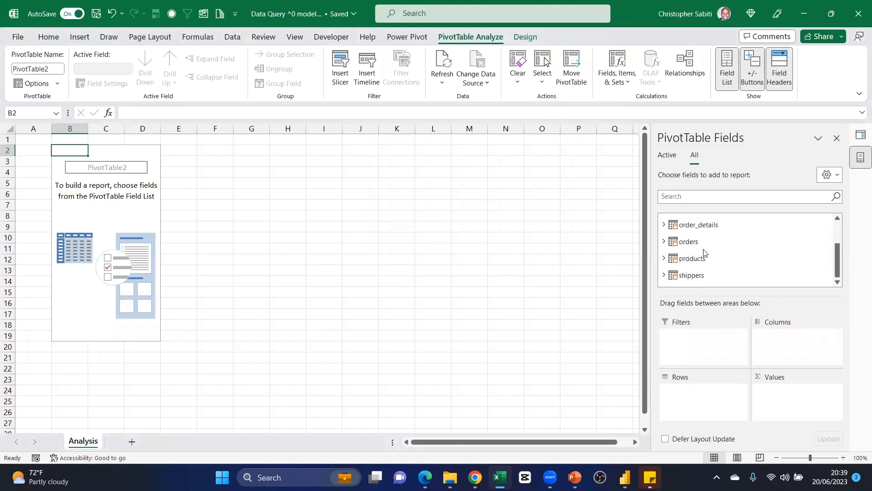
scroll(702, 274, up, 3)
scroll(682, 269, down, 3)
scroll(682, 272, up, 3)
scroll(684, 274, down, 3)
scroll(683, 273, up, 3)
scroll(681, 270, down, 3)
scroll(678, 251, up, 1)
scroll(678, 248, up, 1)
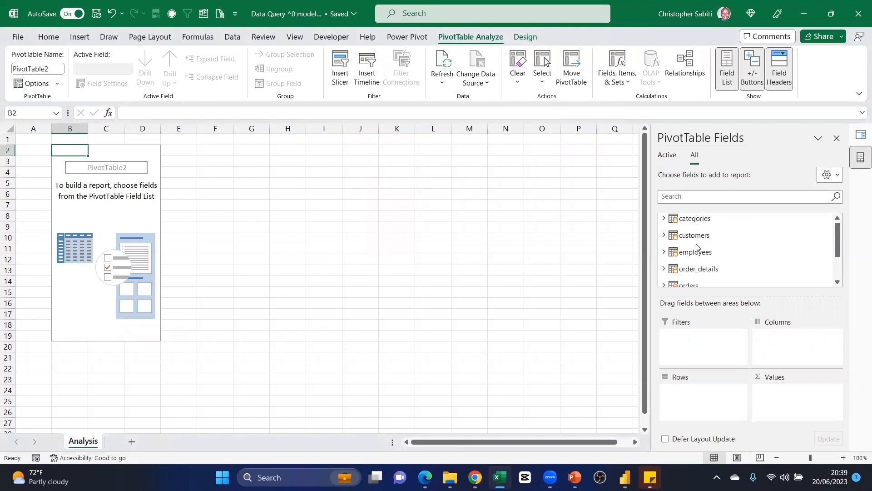
- Add the companyName field from the customers table to the PivotTable's rows
click(663, 235)
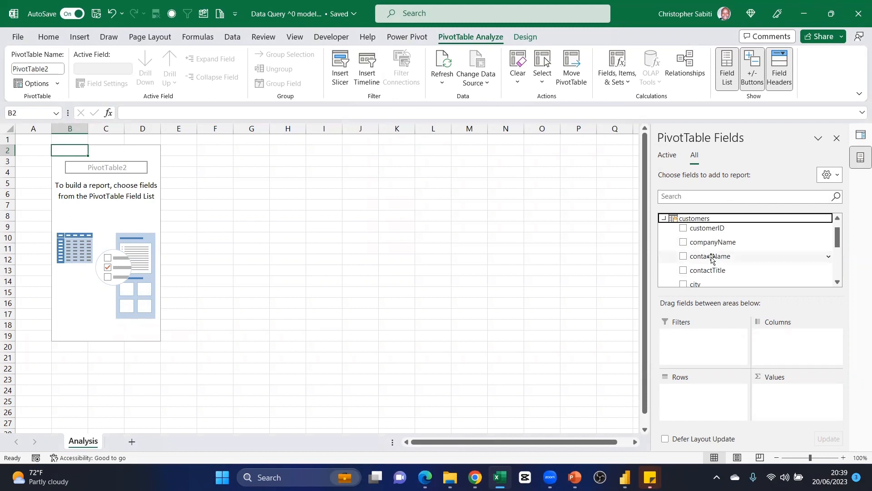
drag(715, 244, 694, 411)
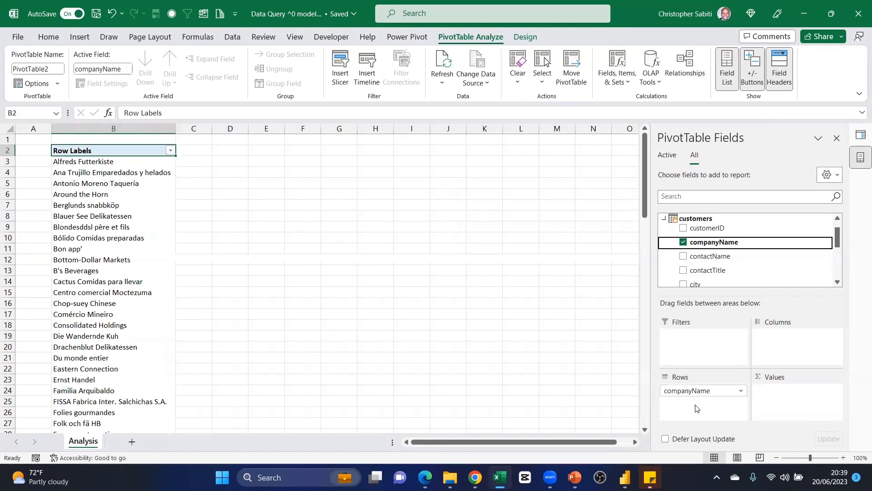
click(664, 218)
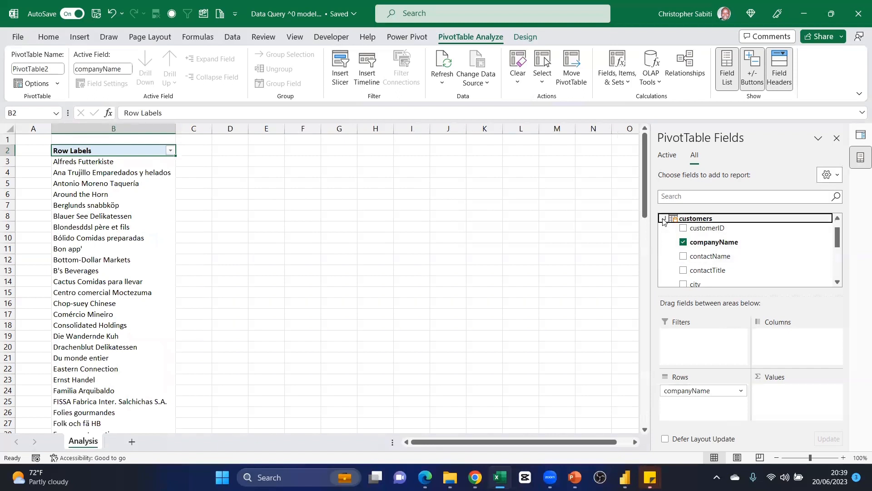
- Add the quantity field from the order_details table to the PivotTable's values
click(664, 252)
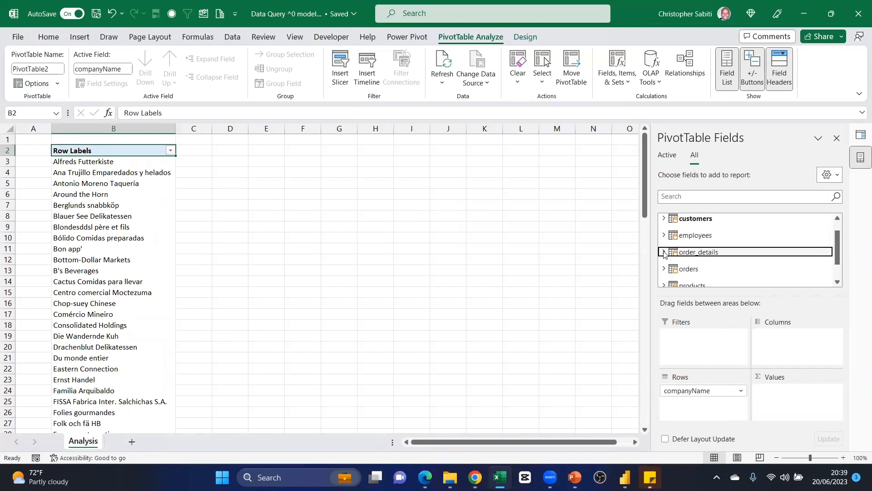
scroll(699, 236, down, 1)
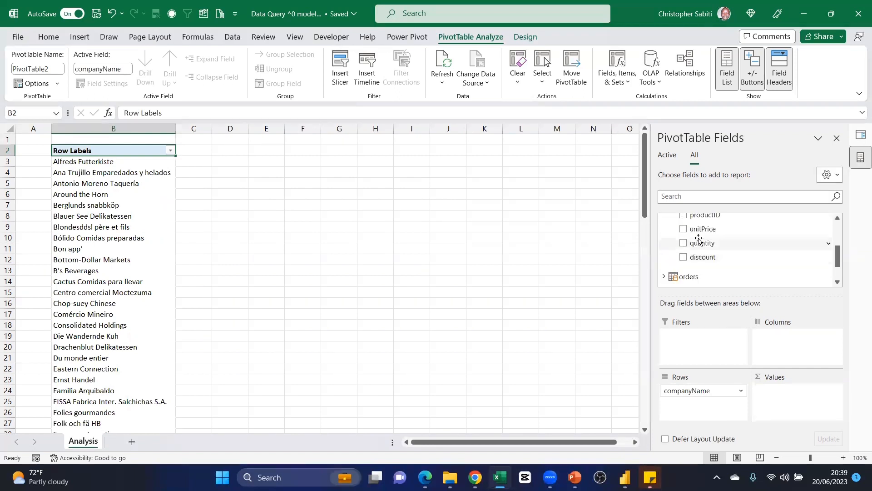
drag(694, 235, 781, 390)
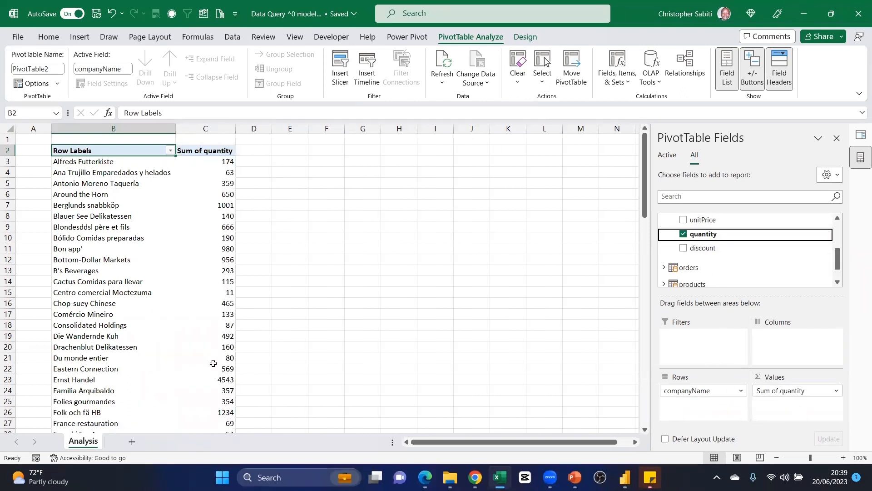
- Add a slicer for the companyName field of the shippers table and filter the PivotTable to Federal Shipping
mouse_move(213, 363)
scroll(723, 253, down, 1)
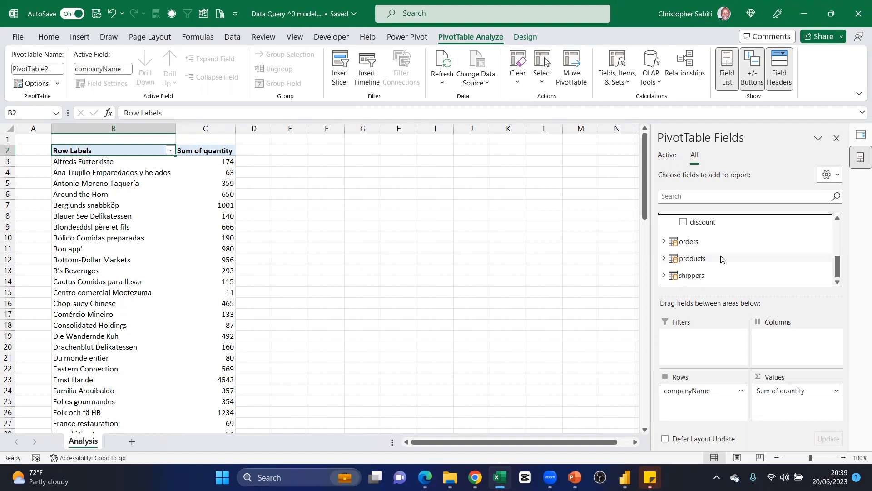
click(664, 276)
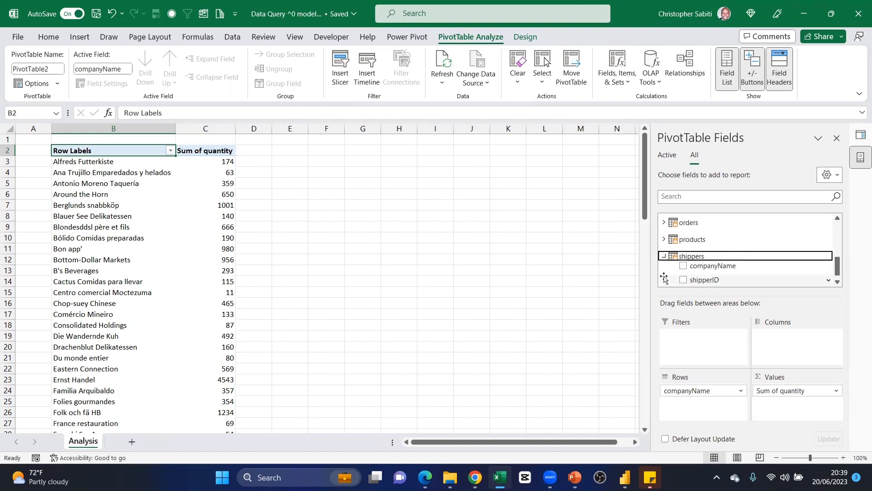
right_click(713, 263)
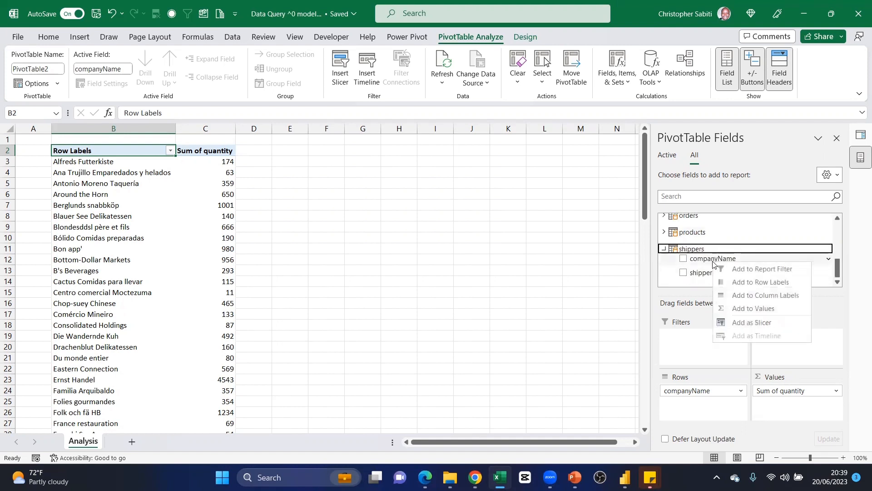
click(745, 323)
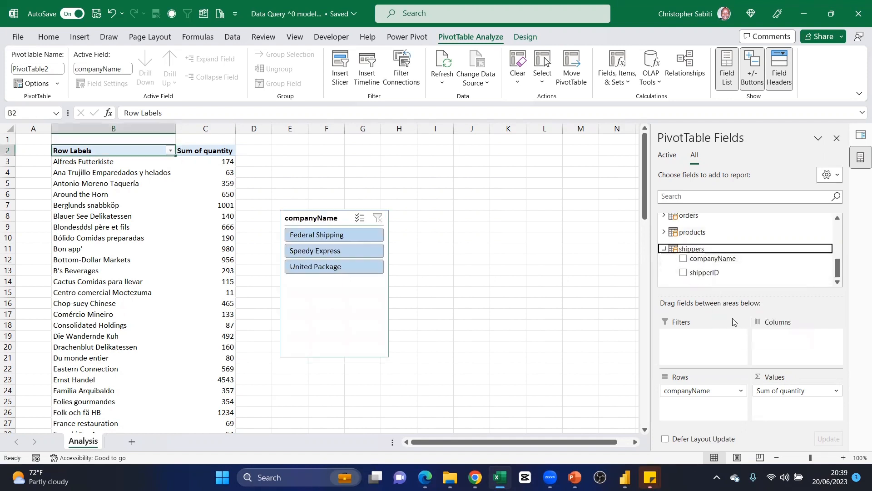
click(313, 237)
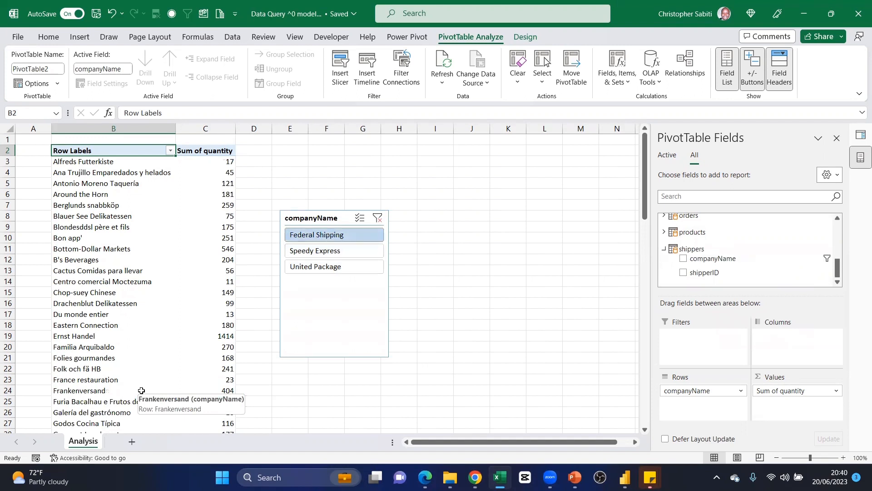
- Check the filtered quantities in the PivotTable and delete the companyName slicer
click(321, 219)
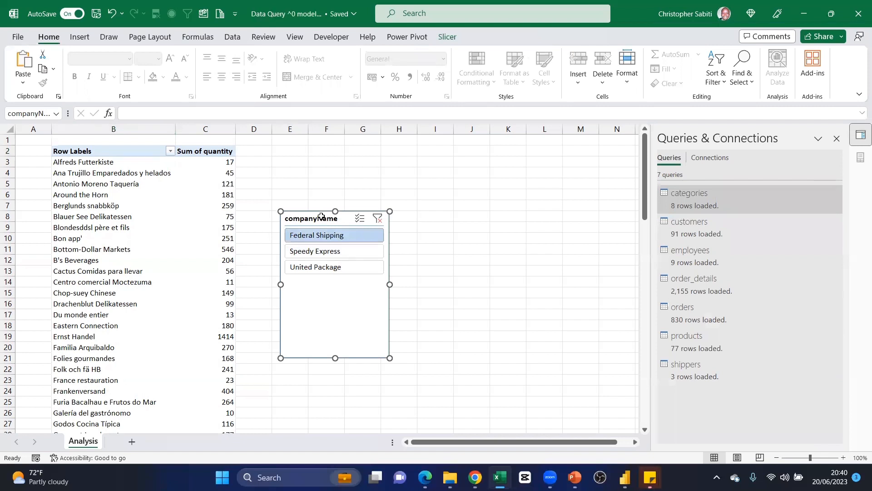
click(217, 176)
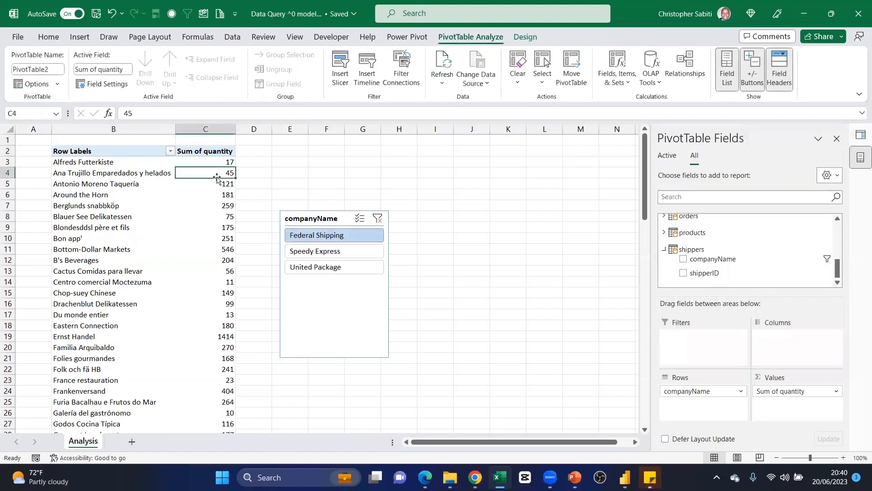
click(134, 177)
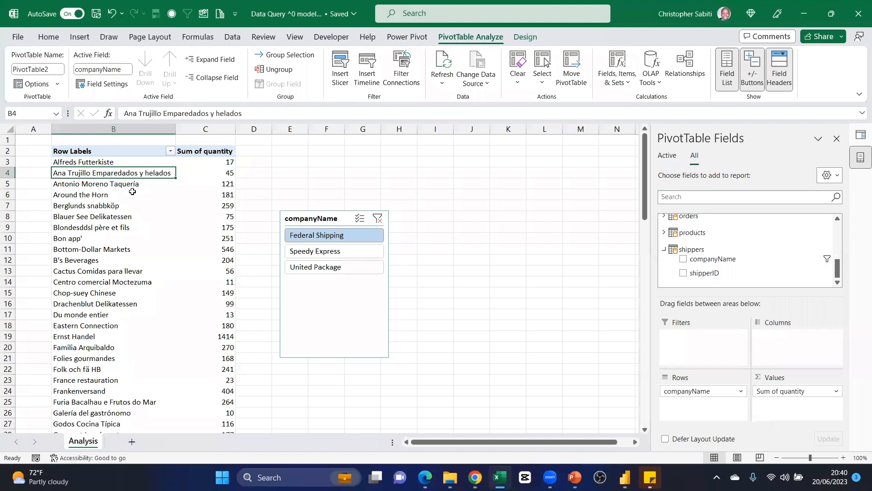
mouse_move(180, 230)
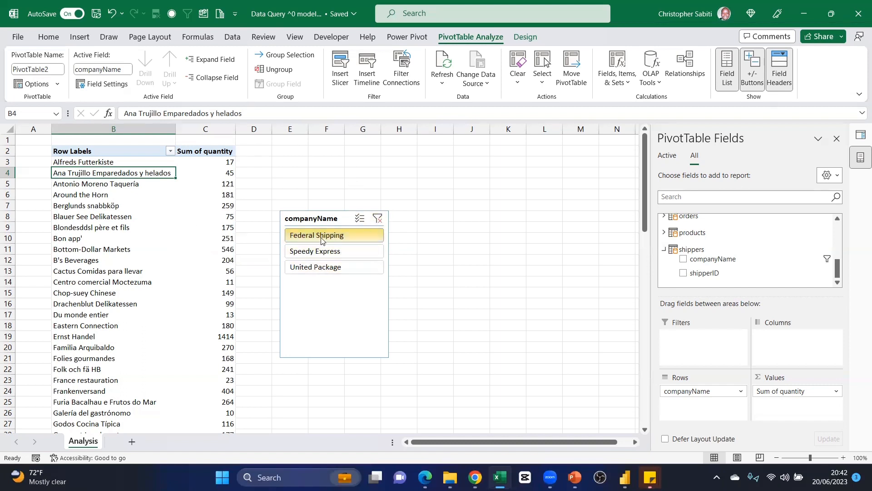
click(317, 220)
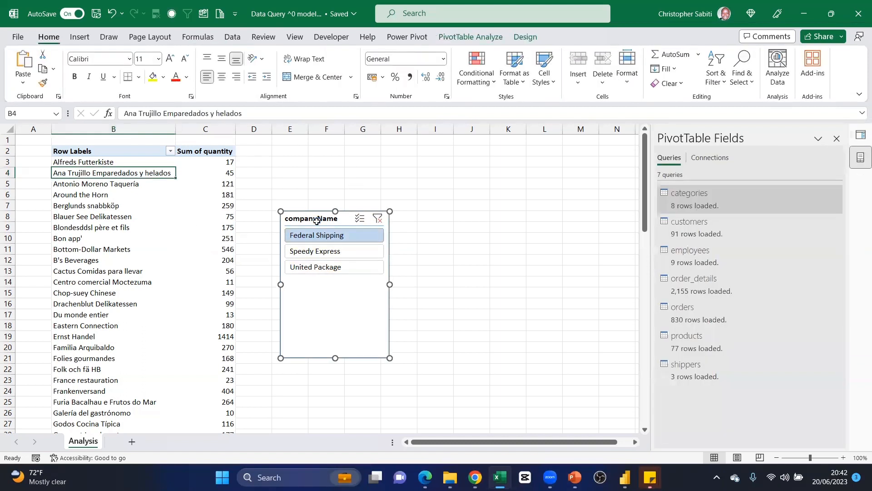
key(Delete)
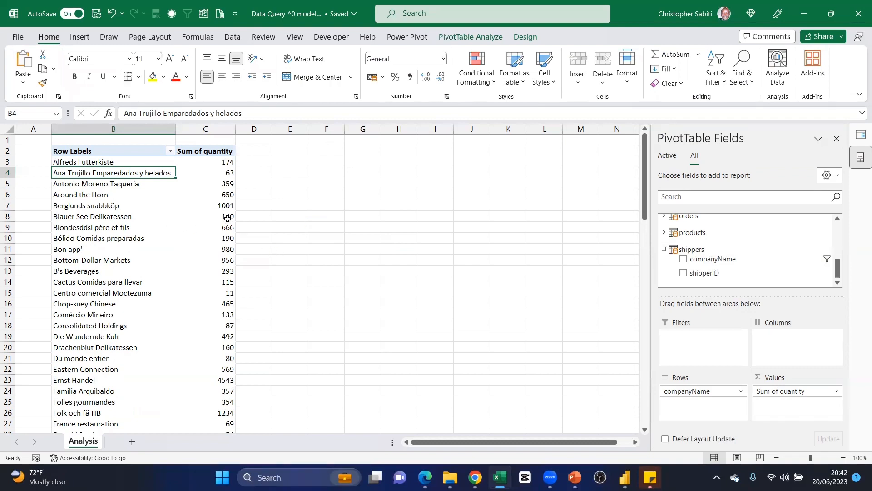
- Collapse the shippers and order_details tables in the PivotTable field list
click(665, 252)
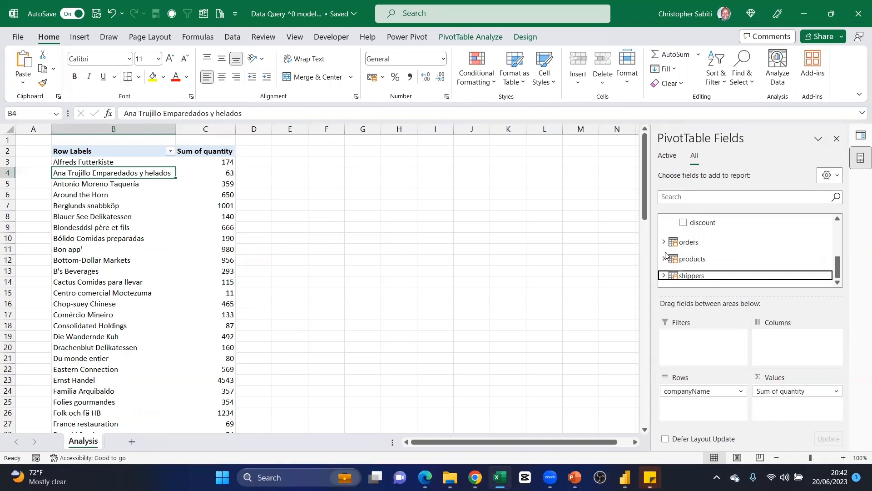
scroll(673, 259, up, 5)
click(664, 269)
scroll(699, 248, down, 3)
scroll(699, 249, up, 3)
scroll(699, 251, down, 3)
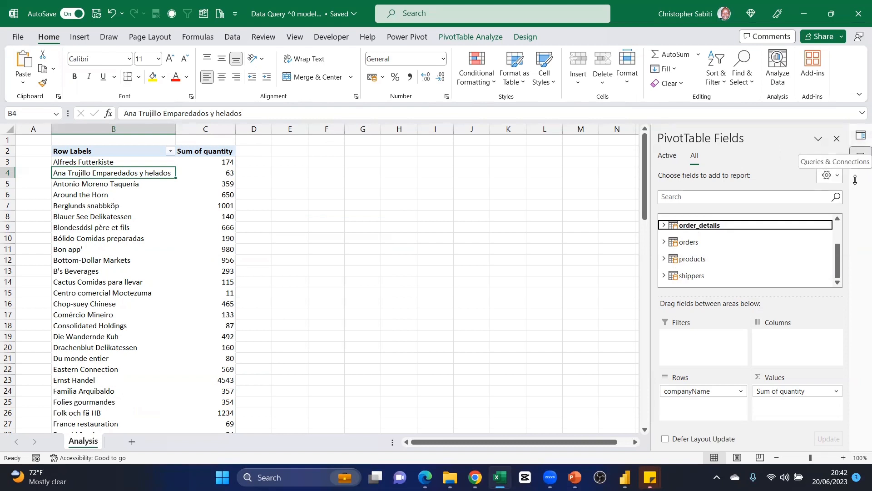
- Switch between the workbook's queries and the PivotTable fields, turning the Queries & Connections display off and on again
click(860, 160)
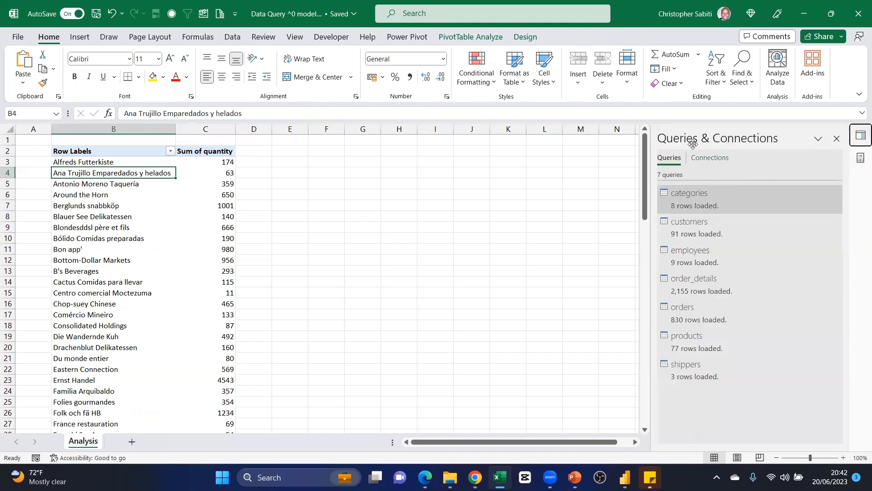
click(853, 167)
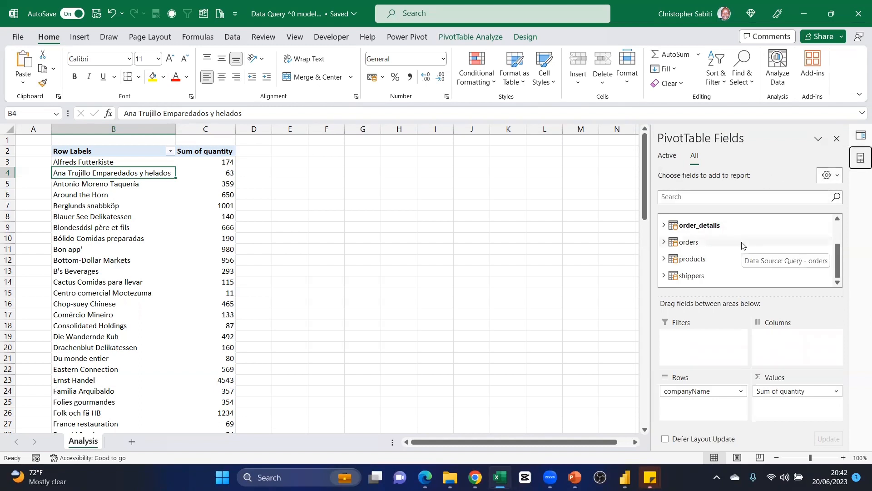
click(860, 136)
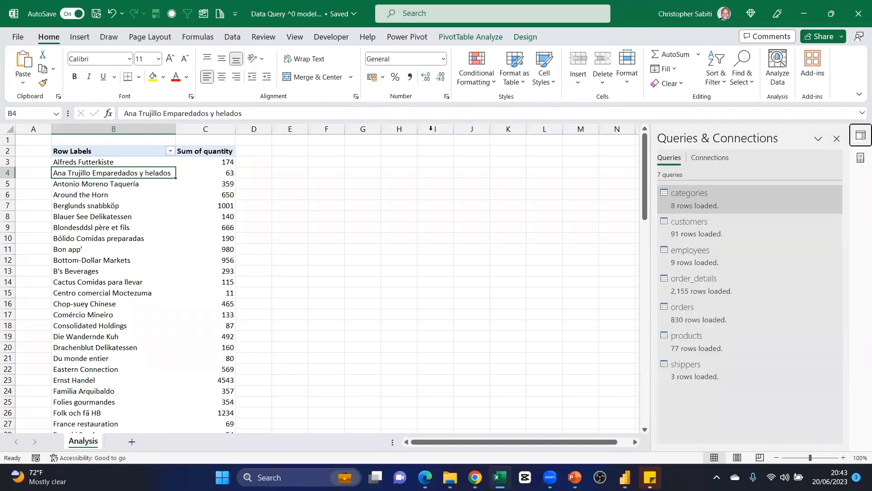
click(234, 39)
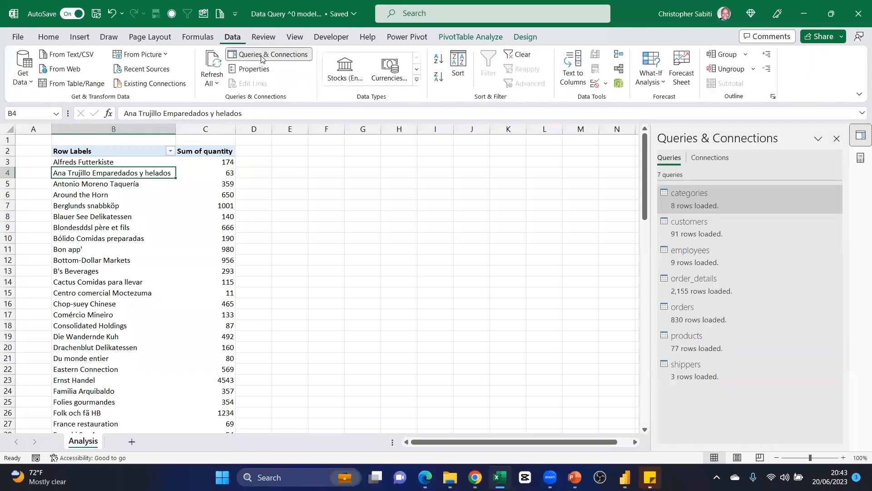
click(263, 57)
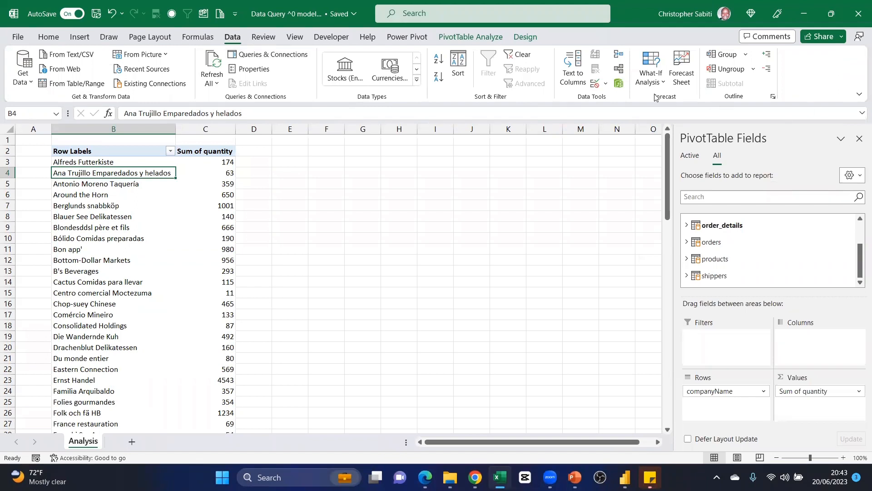
click(270, 56)
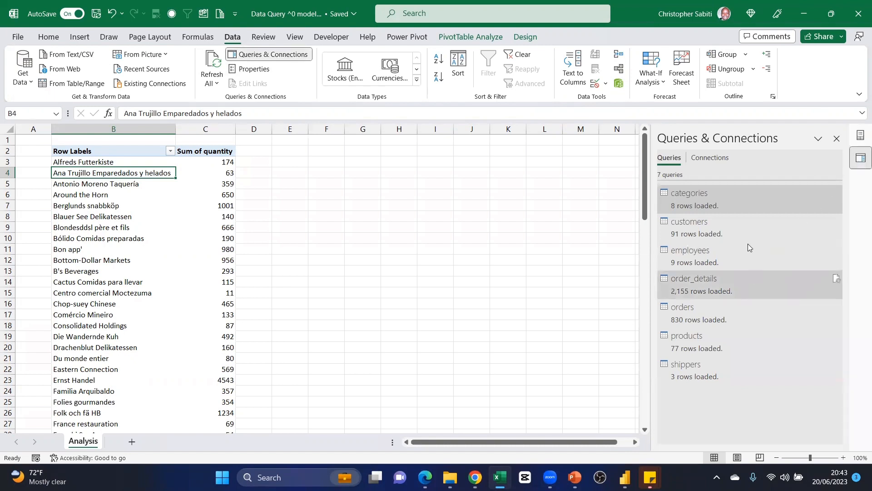
click(860, 135)
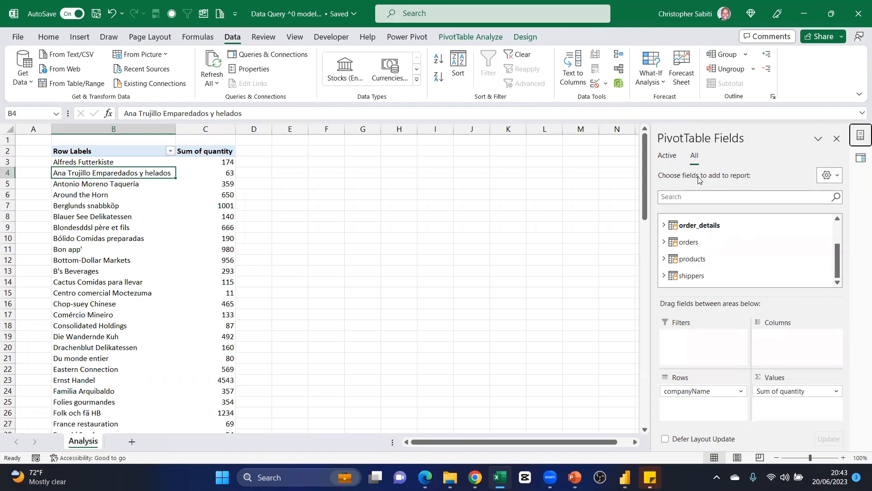
- Hide both the PivotTable field list and the Queries & Connections pane, and select cell C7
click(474, 40)
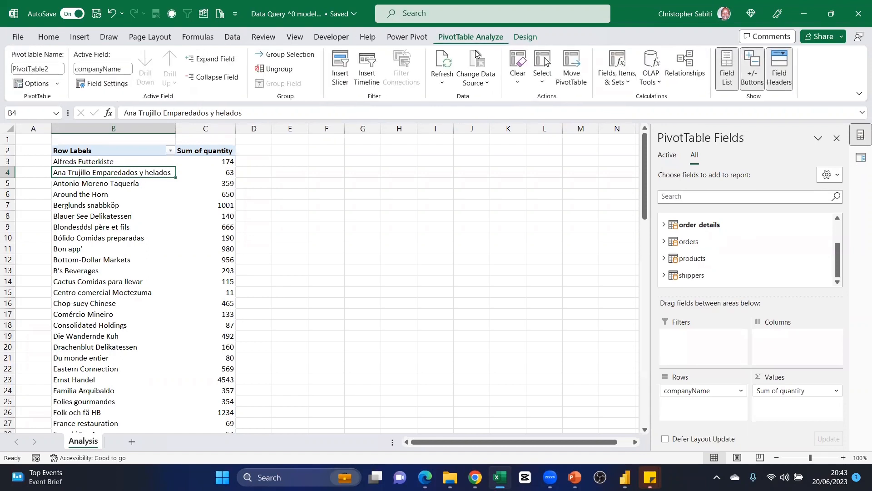
click(727, 66)
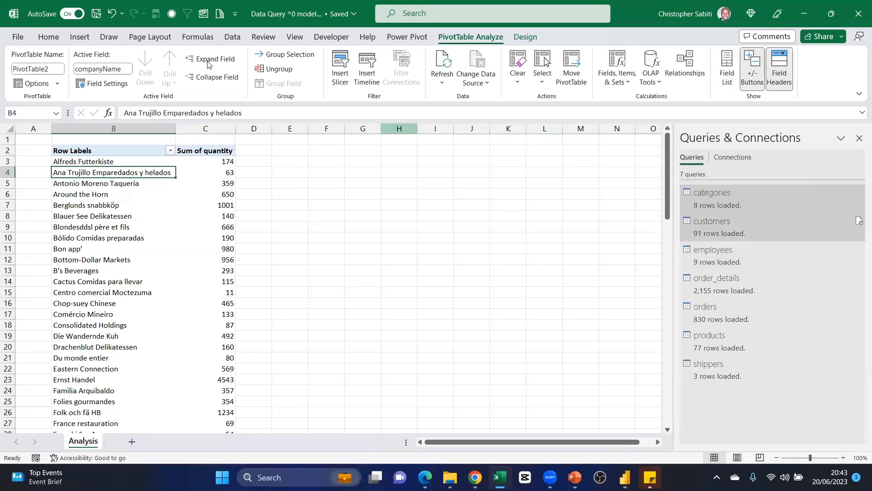
click(232, 37)
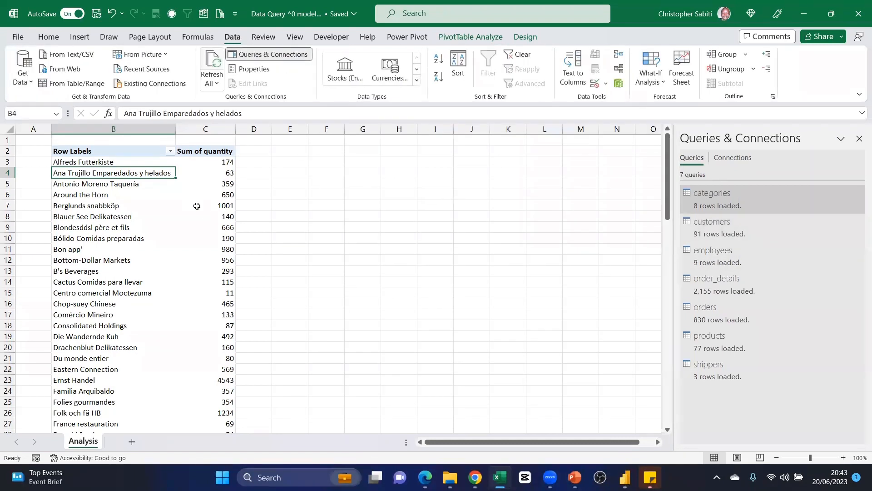
click(268, 55)
key(Right)
key(Down)
key(Down)
key(Down)
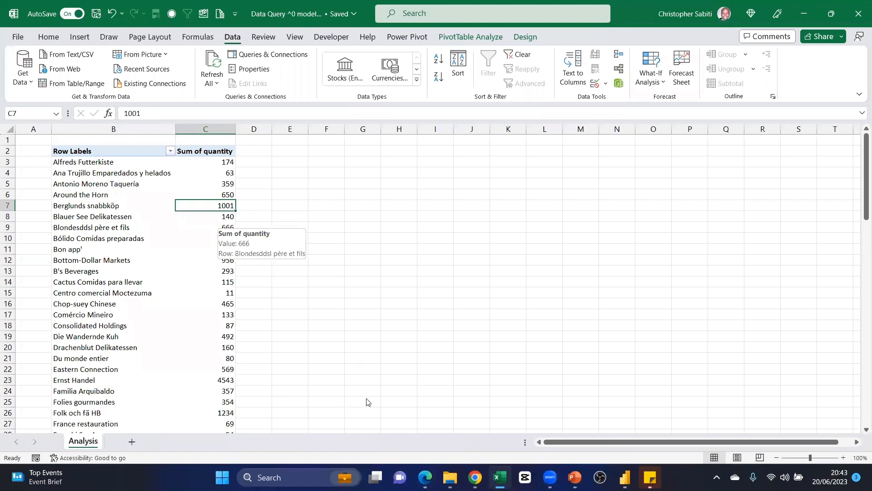
- Review the Northwind Traders source files and their parent folder in File Explorer before returning to Excel
key(alt+Tab)
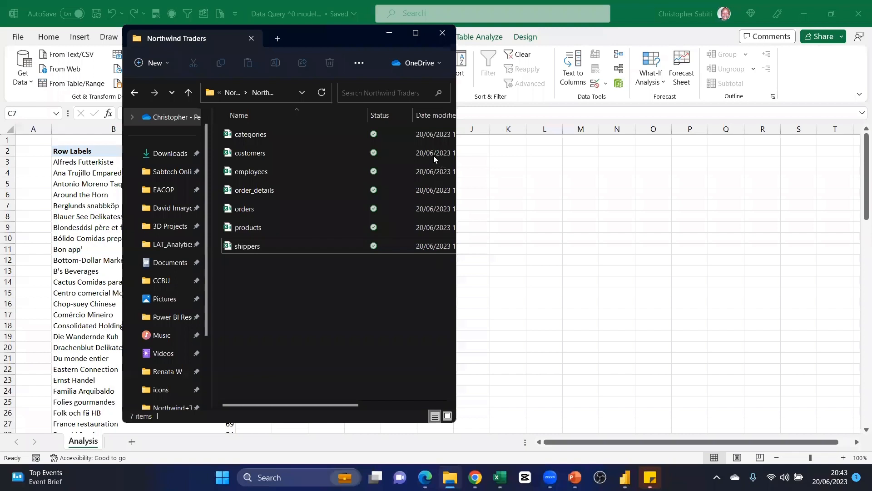
key(alt+Up)
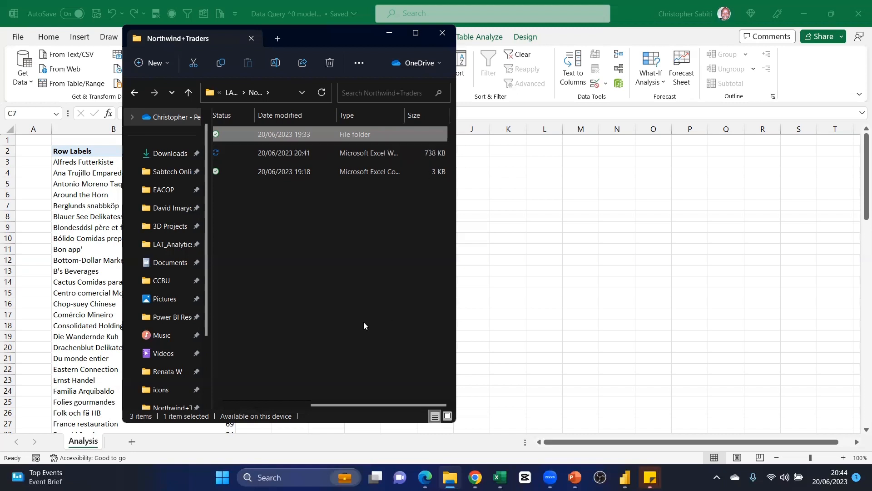
drag(322, 404, 266, 419)
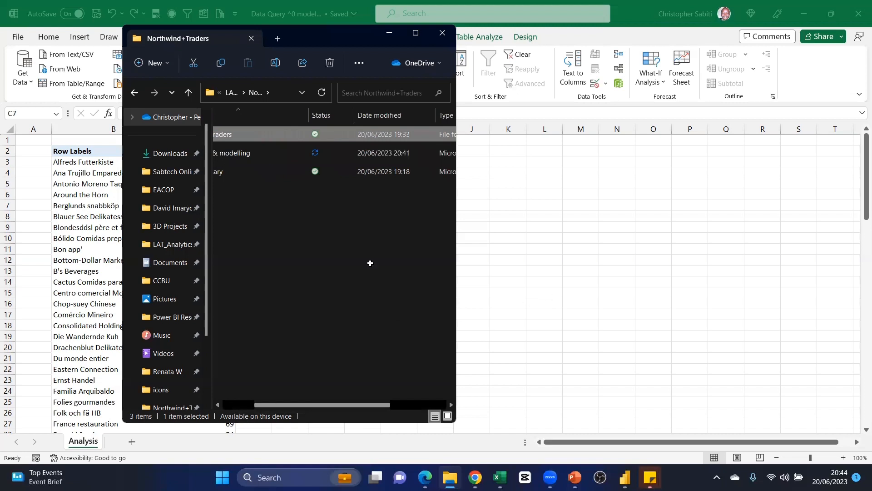
key(alt+Tab)
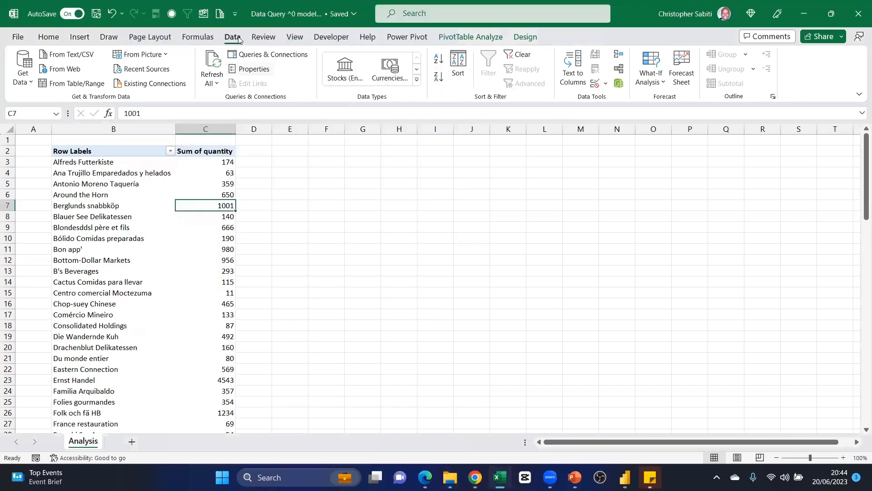
- Show the Queries & Connections pane and the PivotTable field list again, and select a cell inside the PivotTable
click(258, 56)
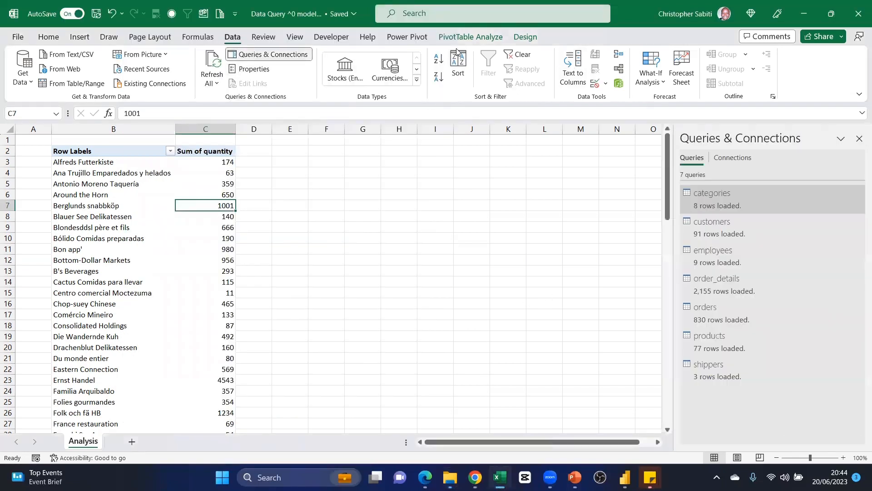
click(470, 37)
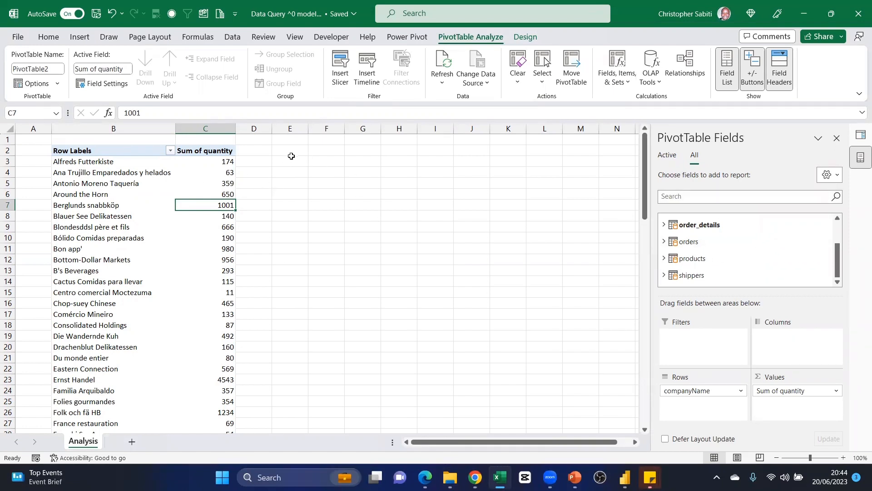
click(289, 153)
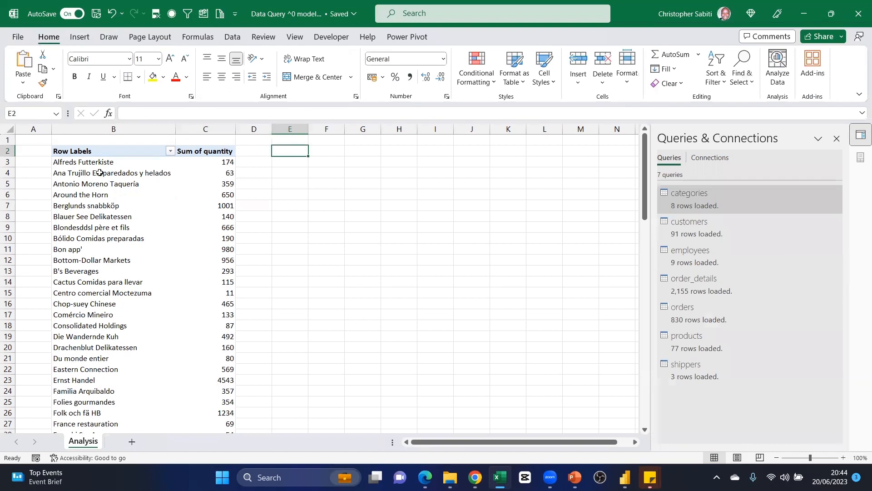
click(154, 174)
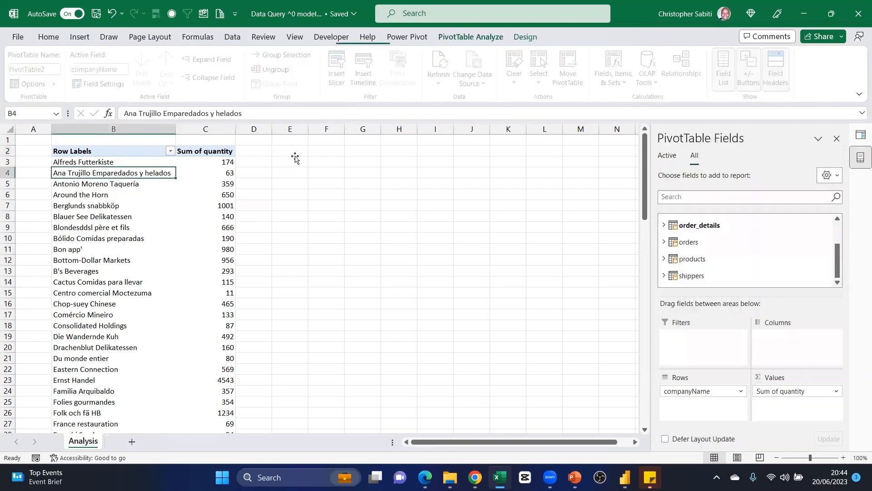
- Select cell E2 and add the PivotTable From Data Model command to the Quick Access Toolbar
click(303, 163)
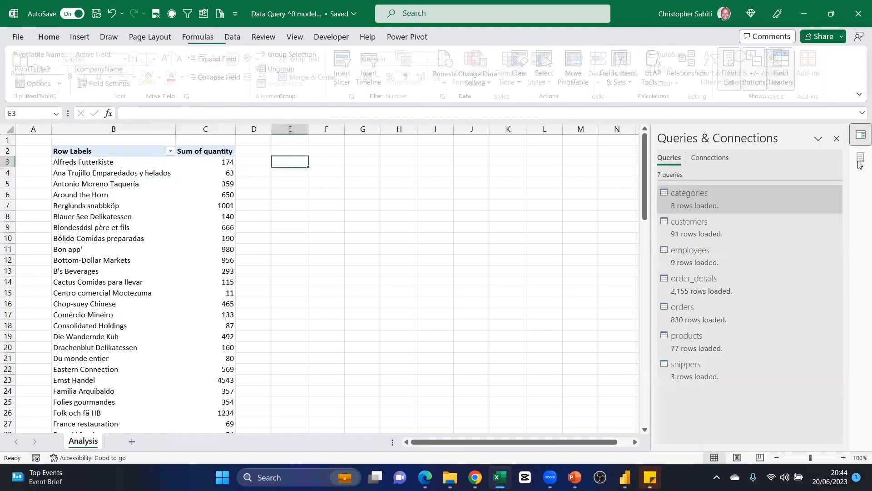
key(Up)
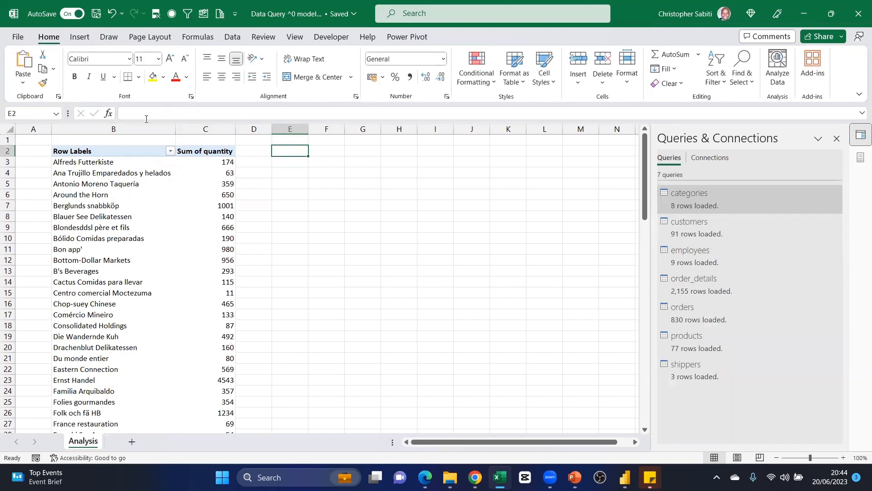
click(234, 38)
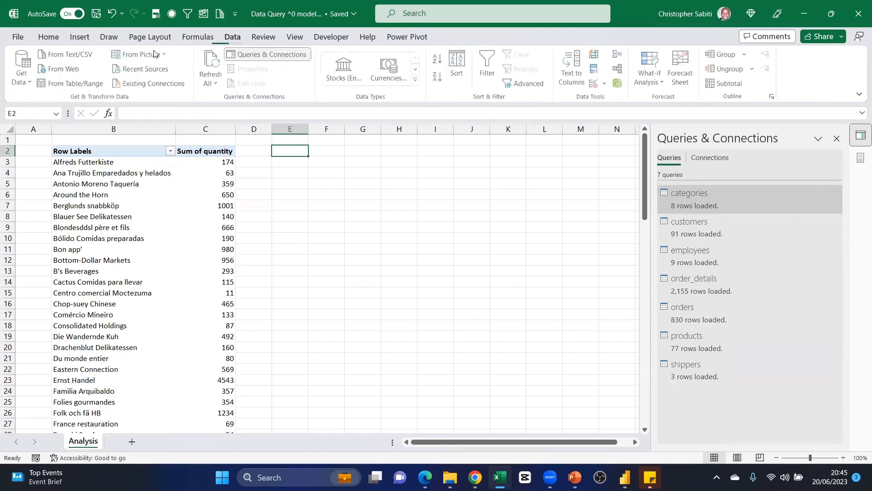
click(77, 38)
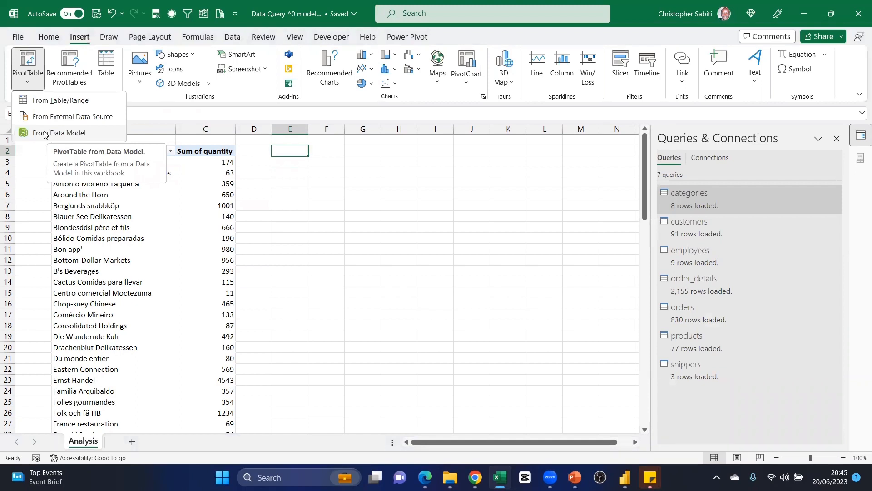
right_click(45, 133)
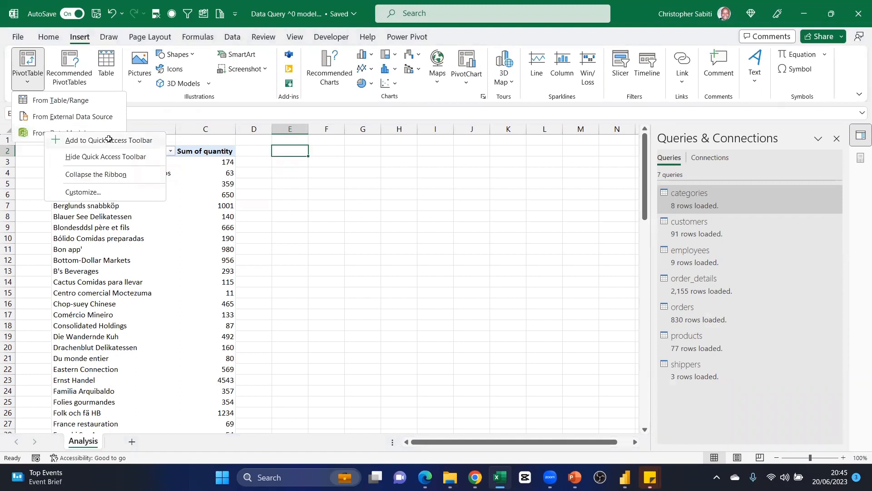
click(105, 142)
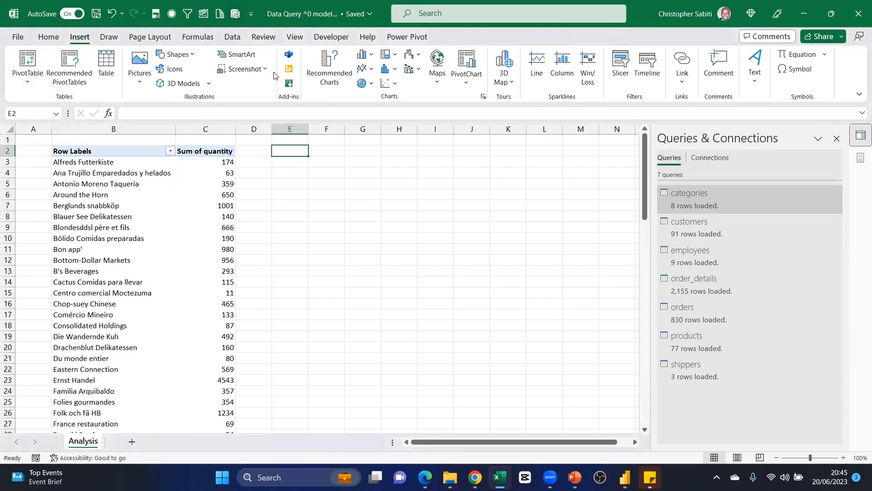
- Insert a PivotTable from the data model on the existing Analysis worksheet at cell E2
right_click(234, 14)
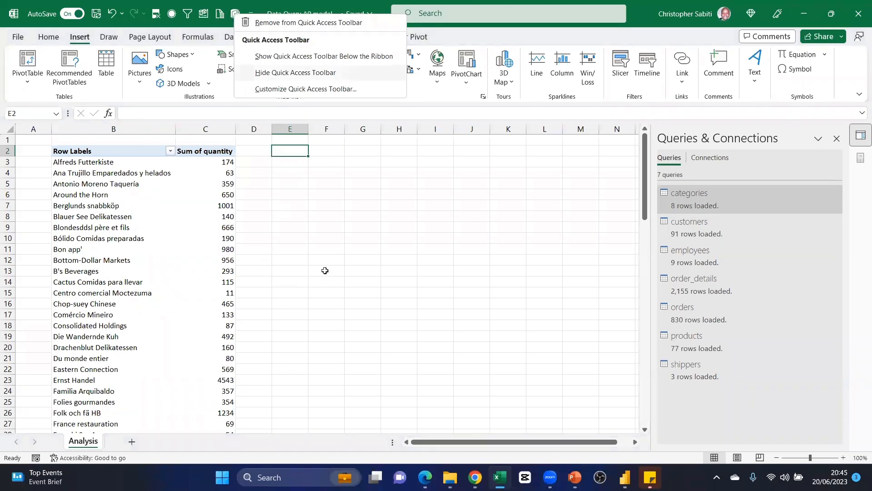
key(alt+0)
key(9)
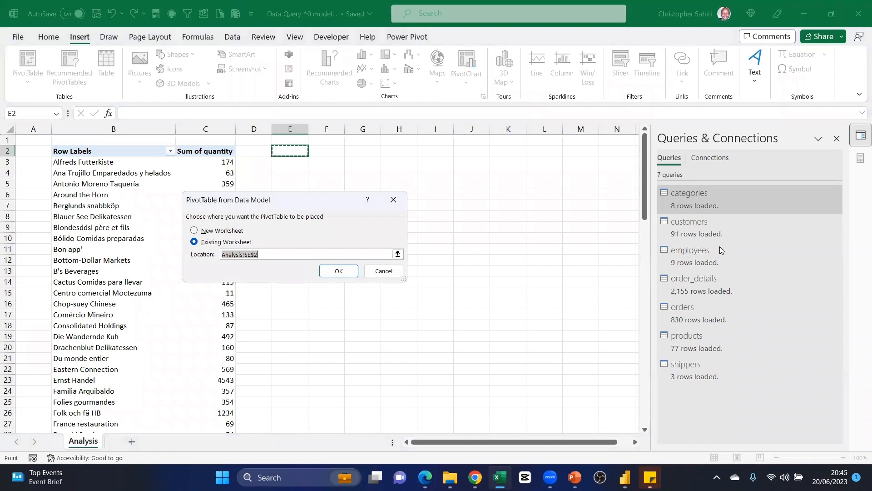
key(Return)
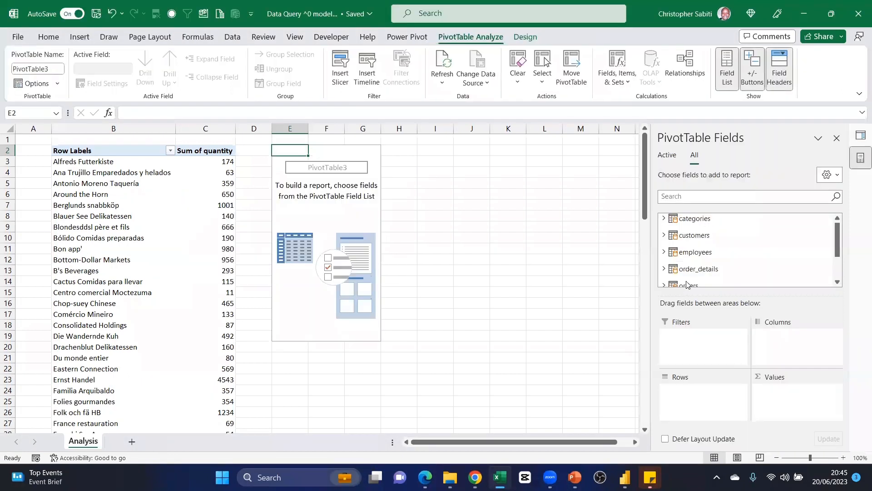
- Search the PivotTable fields for "comp" and add companyName from the shippers table to the rows
scroll(672, 278, down, 2)
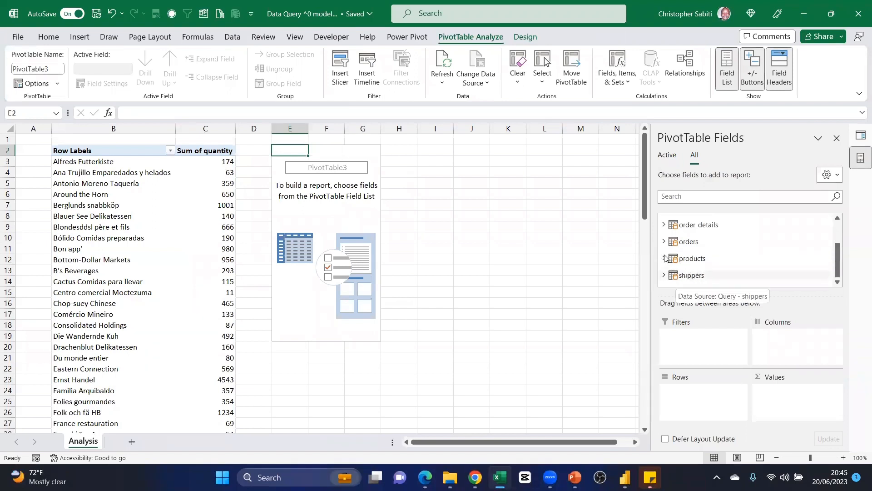
click(680, 271)
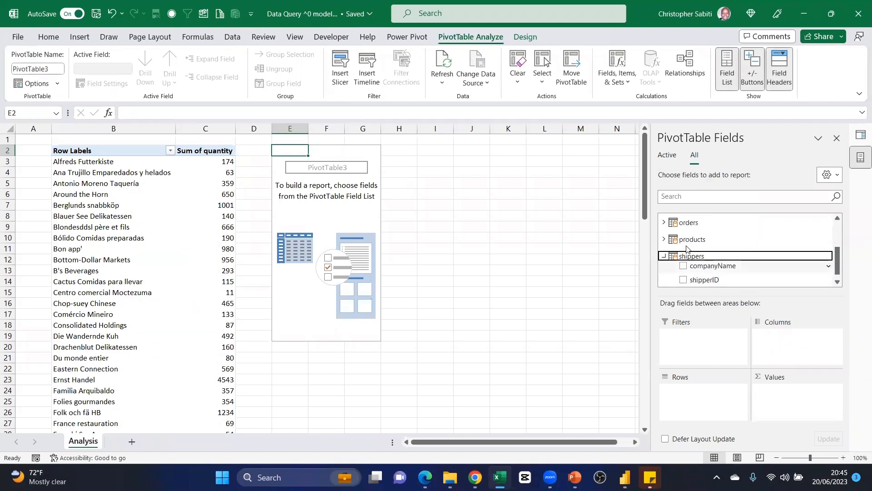
click(689, 250)
scroll(689, 249, up, 3)
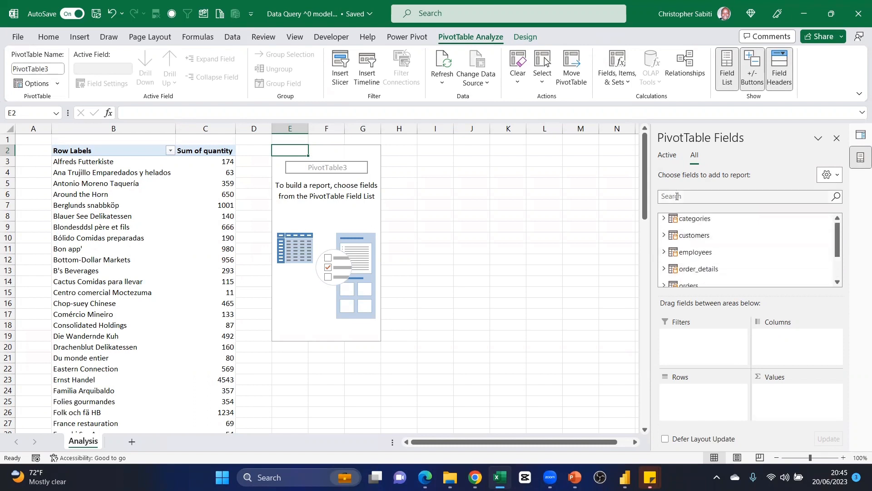
click(682, 196)
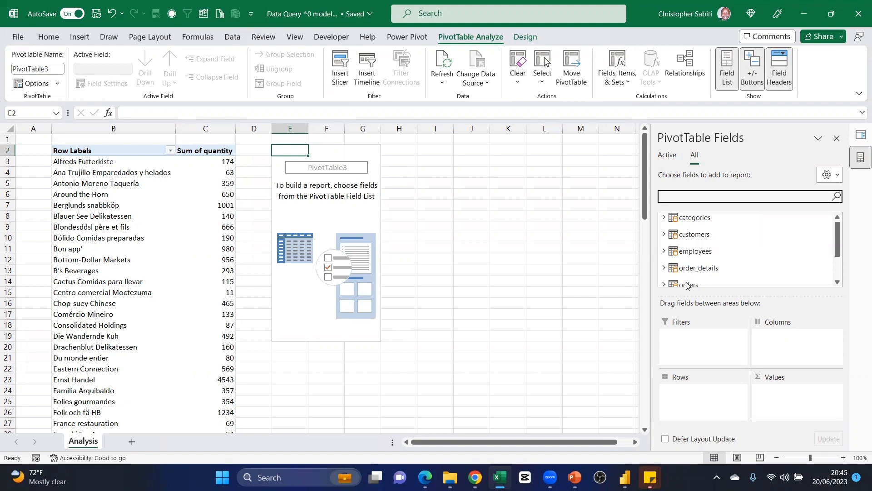
scroll(668, 280, down, 1)
click(664, 276)
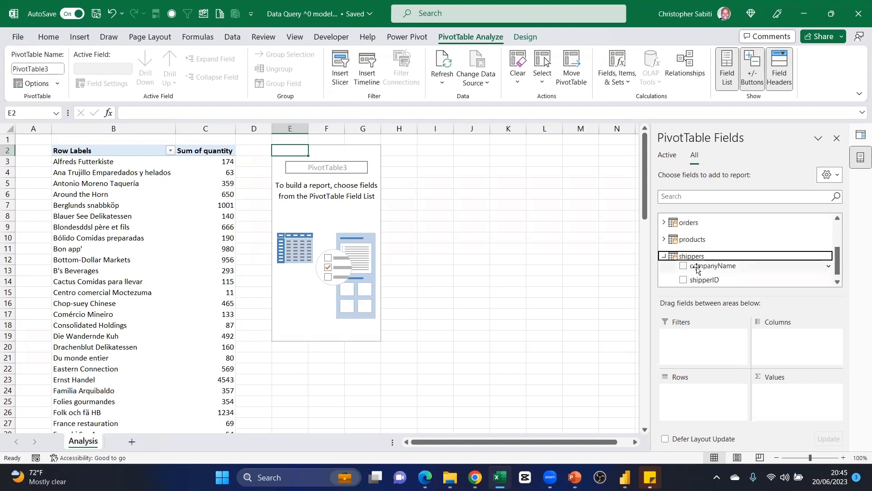
click(686, 196)
text(comp)
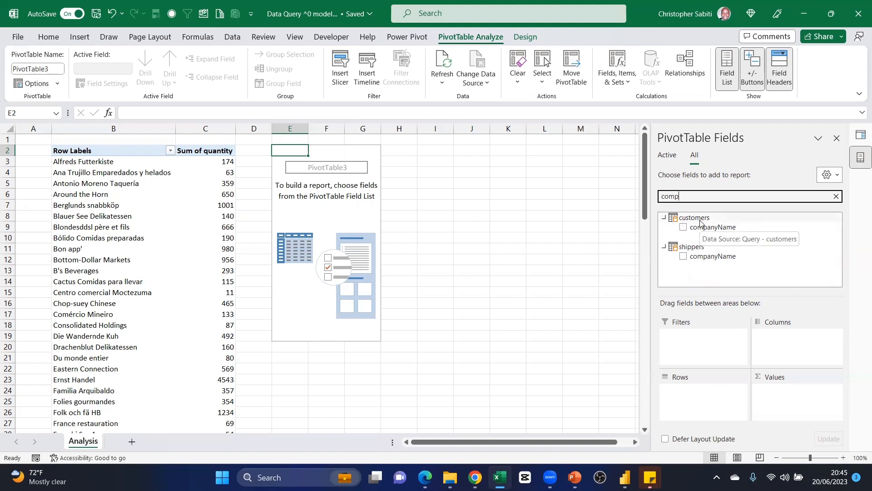
drag(715, 257, 720, 390)
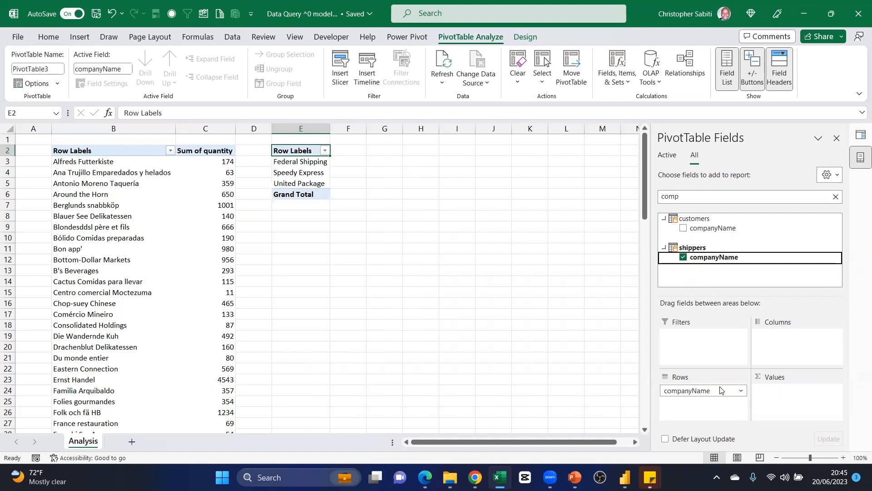
- Search the PivotTable fields for "frei" and add freight from the orders table to the values
drag(679, 196, 646, 190)
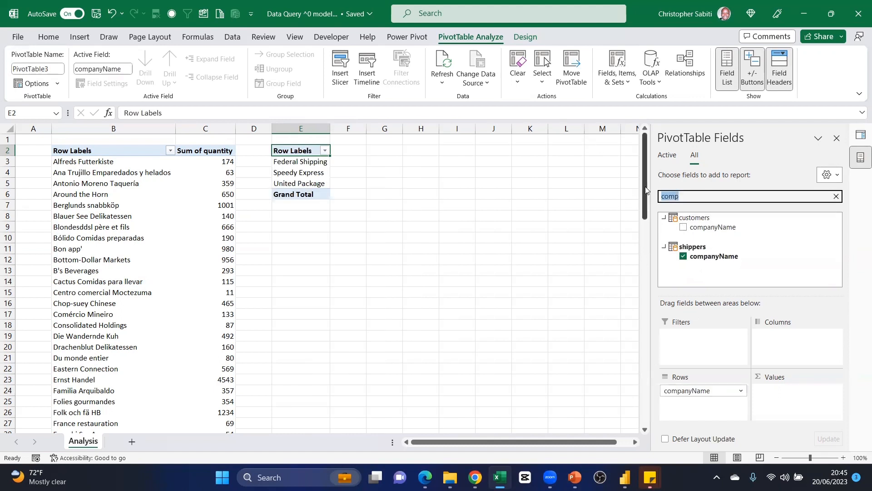
text(frei)
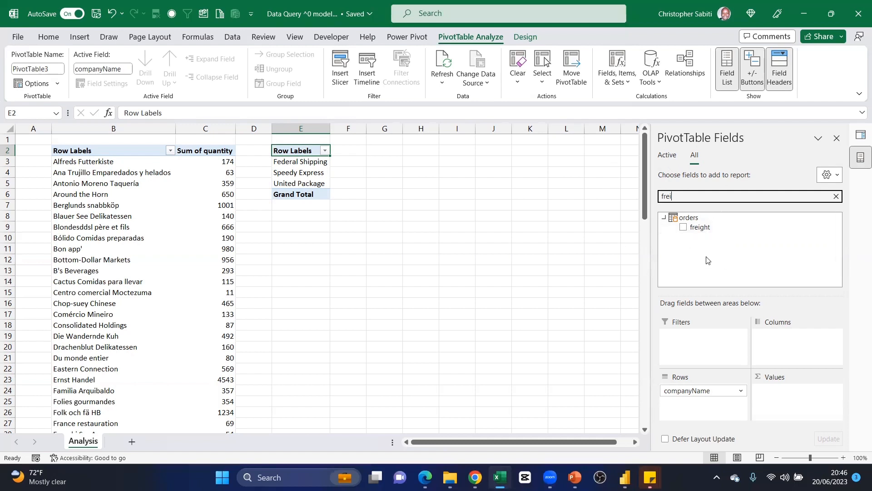
drag(695, 228, 781, 391)
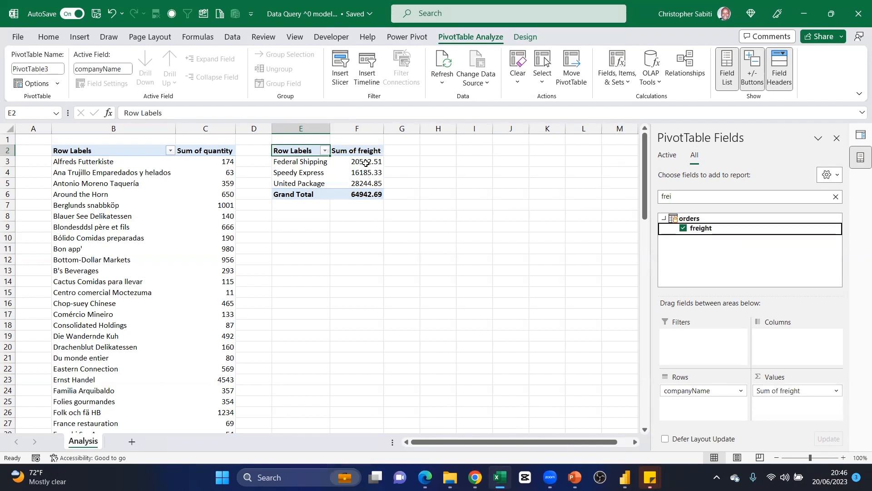
- Format the Sum of freight values as Currency with the $ English (Canada) symbol and 0 decimal places
right_click(366, 163)
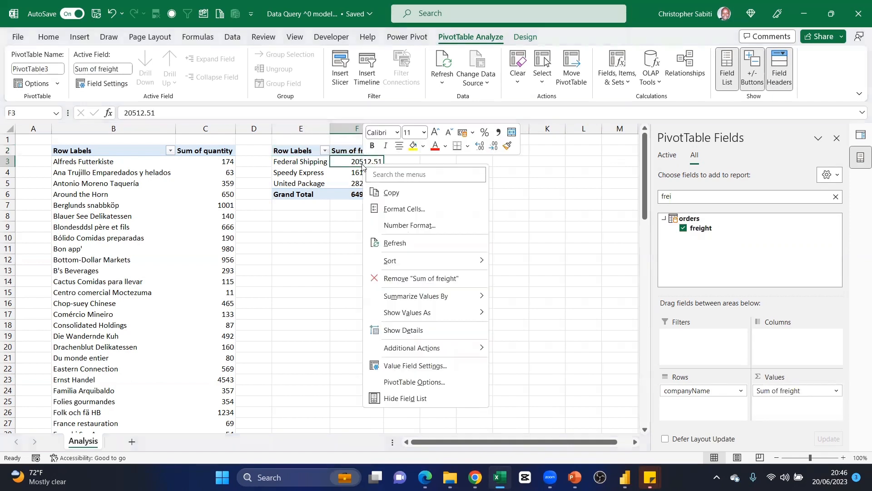
click(409, 226)
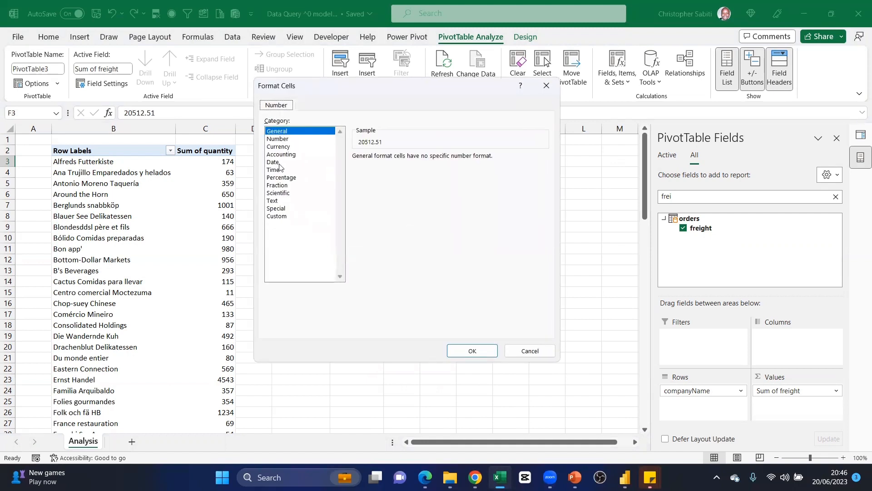
click(282, 147)
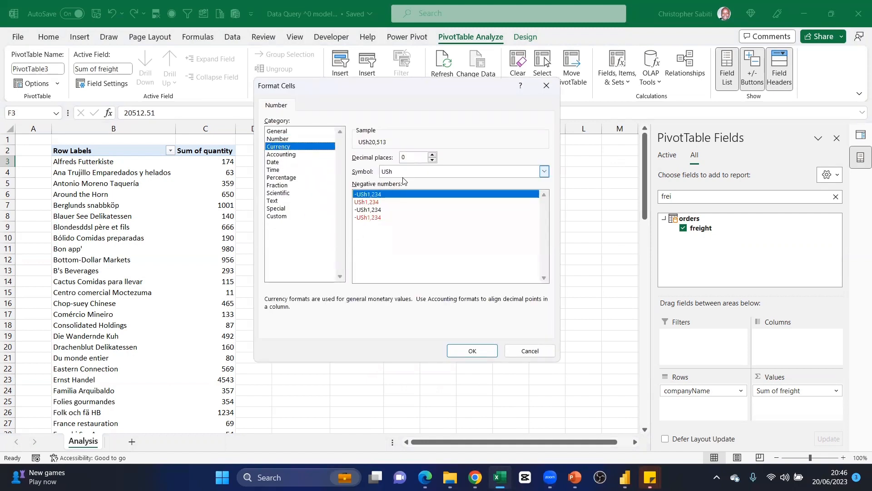
click(544, 172)
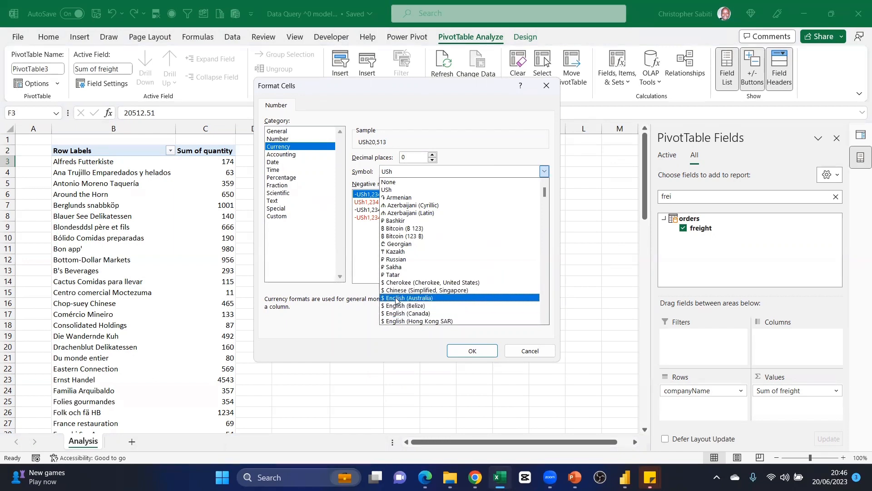
click(401, 313)
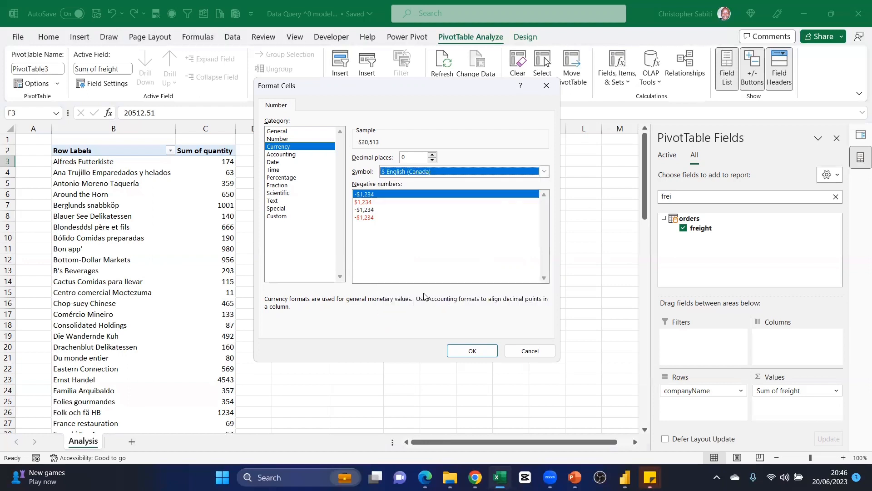
click(478, 350)
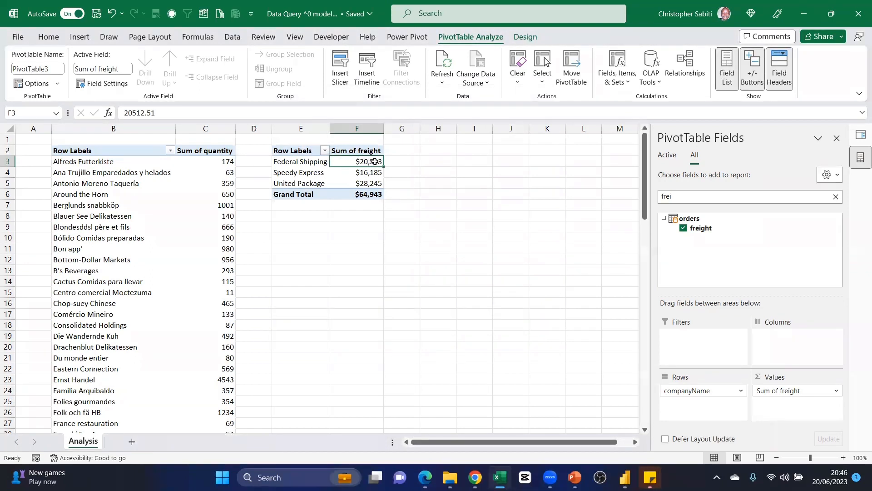
- Change the freight PivotTable's report layout so its row header shows the field name companyName
click(294, 152)
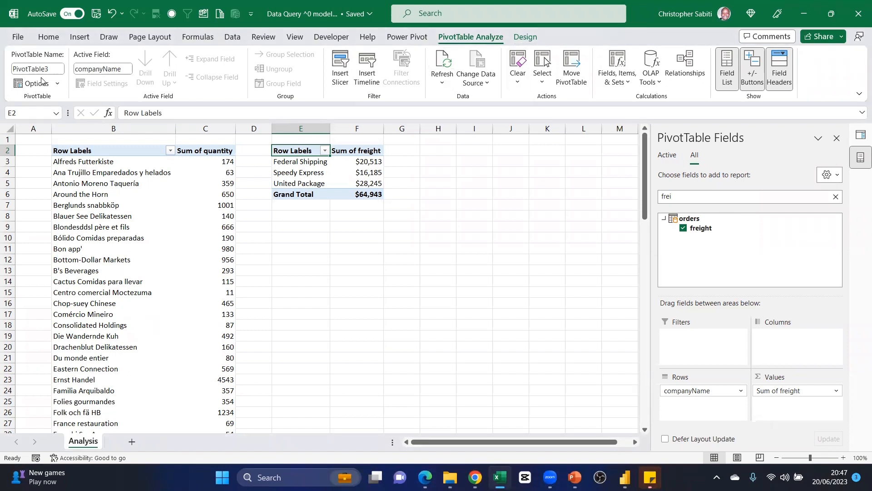
click(527, 35)
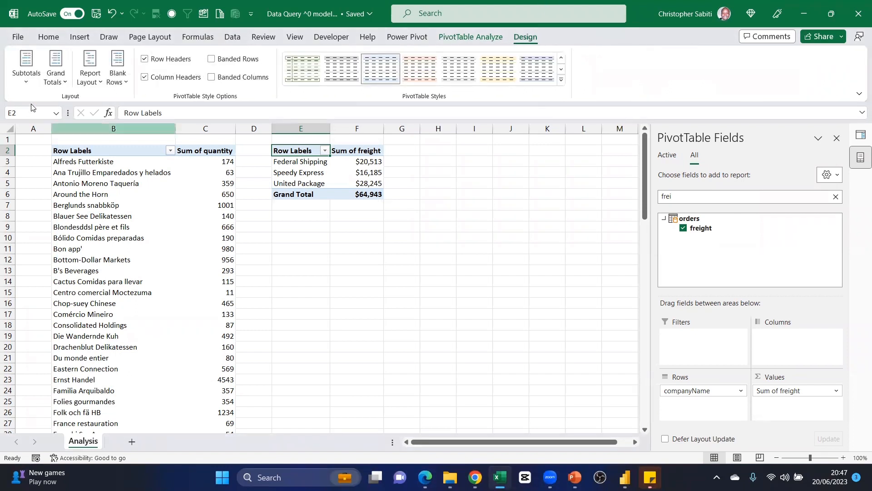
click(97, 83)
click(132, 162)
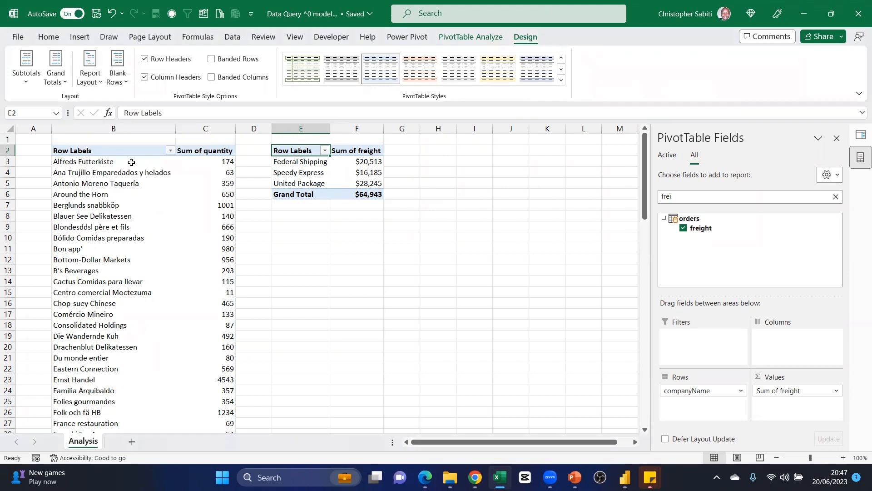
click(381, 258)
- Insert a clustered bar PivotChart from the freight PivotTable range E2:F5 and place it just below that PivotTable
drag(299, 151, 364, 183)
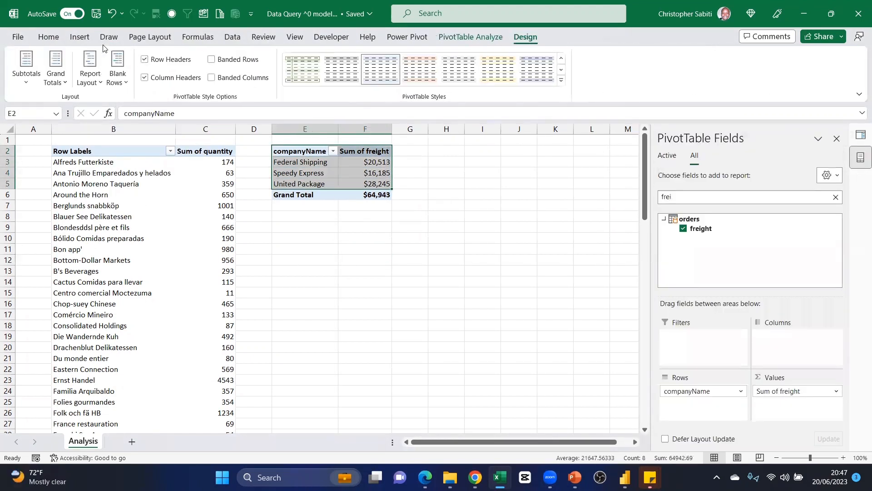
click(79, 36)
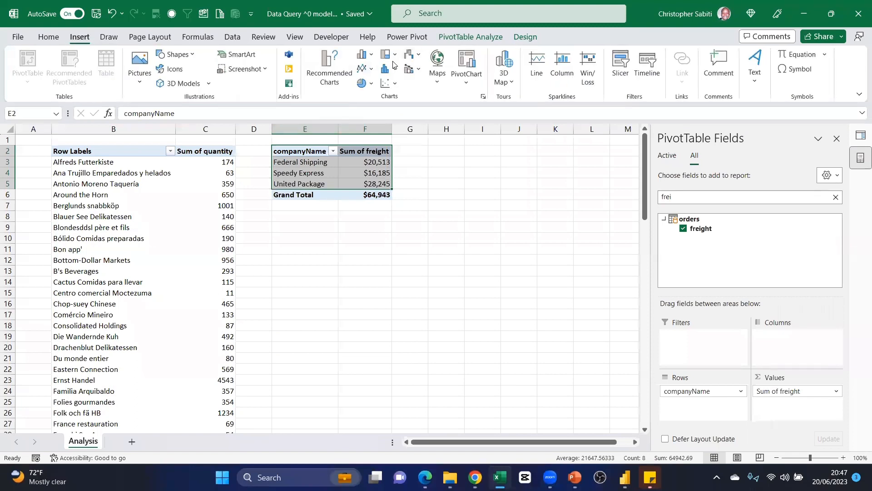
click(328, 66)
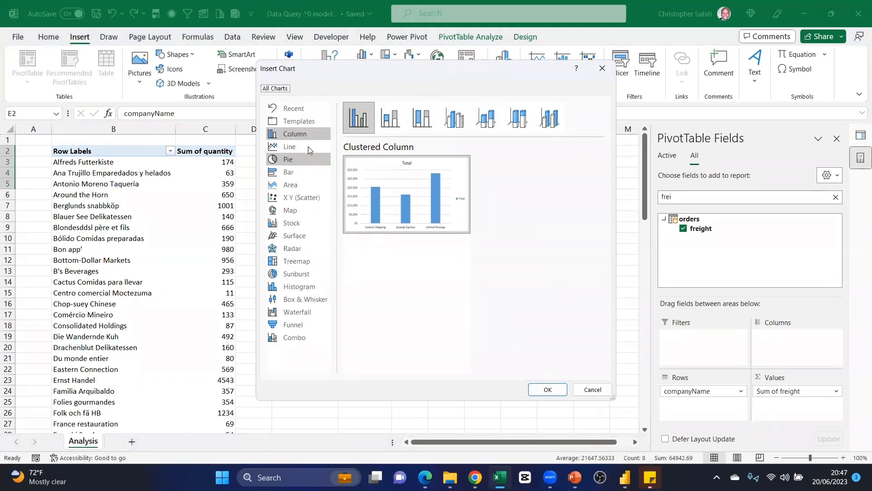
click(288, 172)
mouse_move(389, 215)
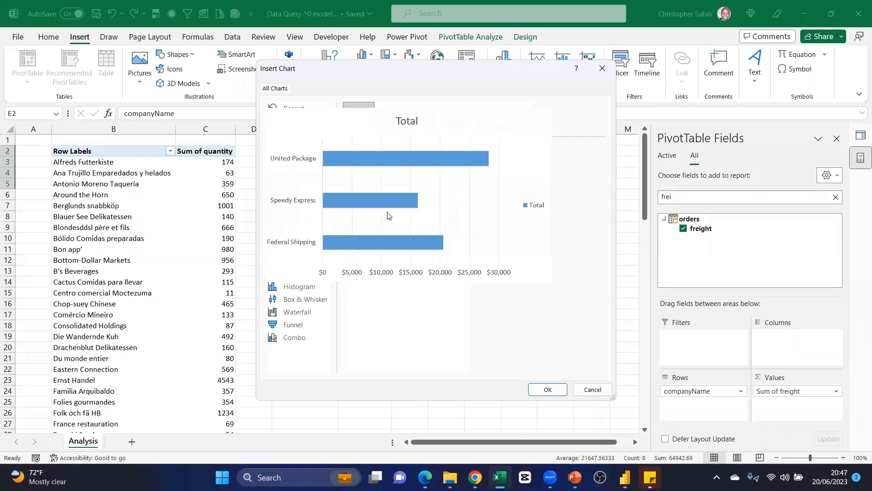
click(548, 390)
drag(382, 210, 503, 218)
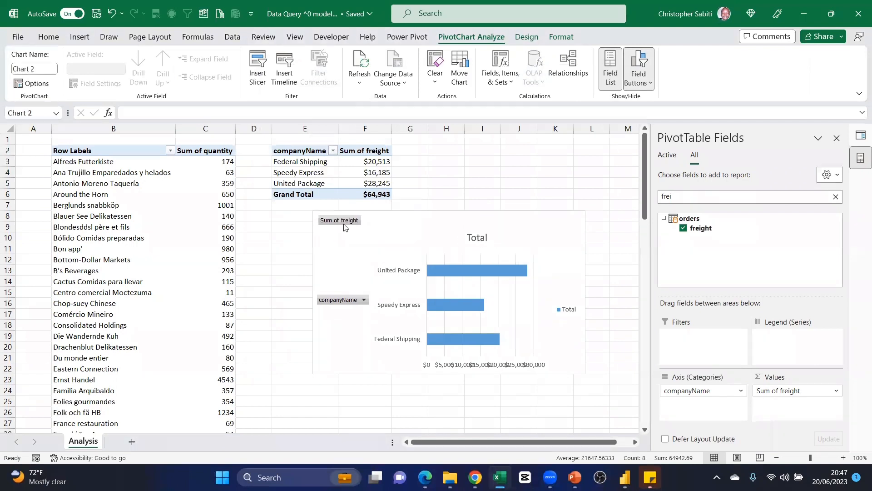
- Hide all field buttons on the freight PivotChart and add data labels to its bars
click(344, 227)
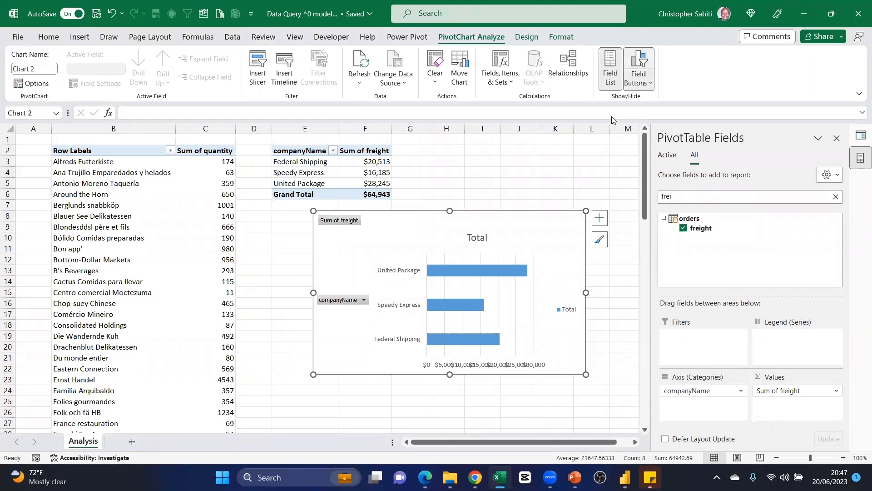
click(481, 362)
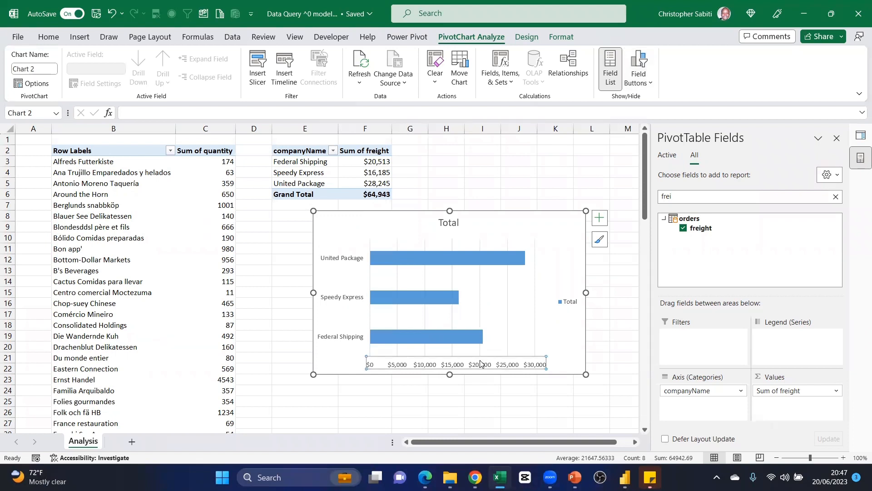
click(601, 219)
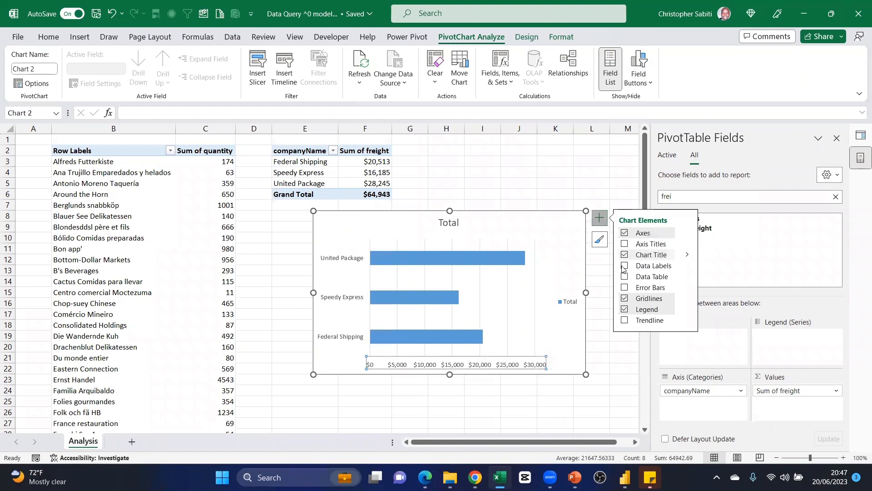
click(624, 266)
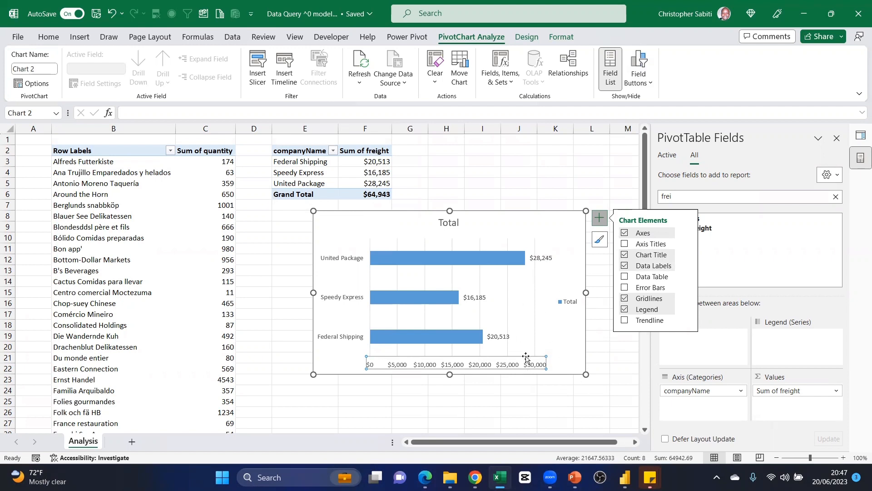
- Delete the horizontal value axis and the vertical gridlines from the freight PivotChart
key(Delete)
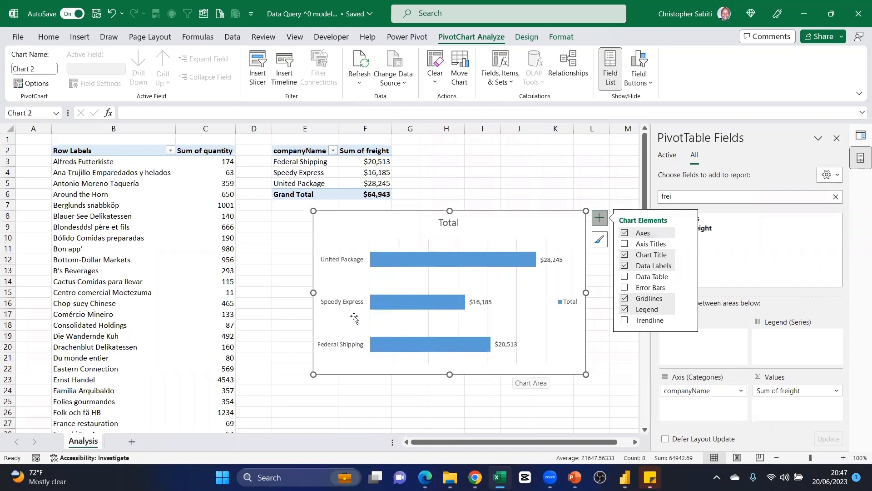
click(487, 281)
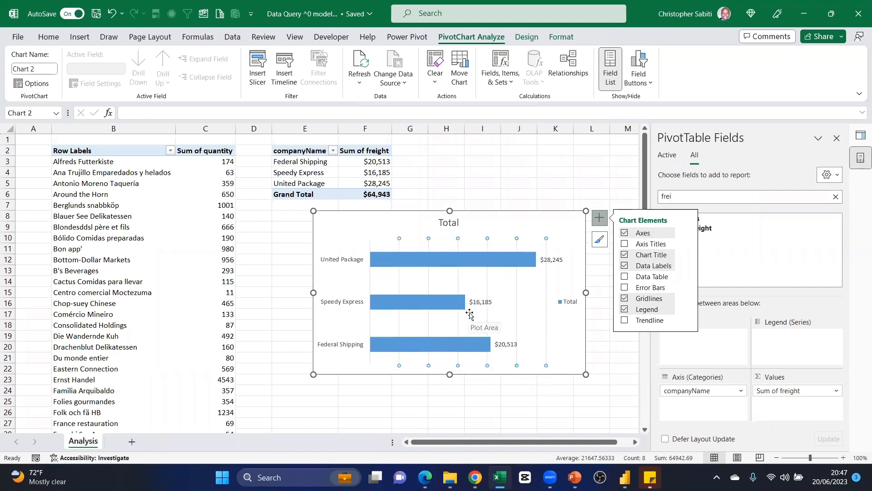
key(Delete)
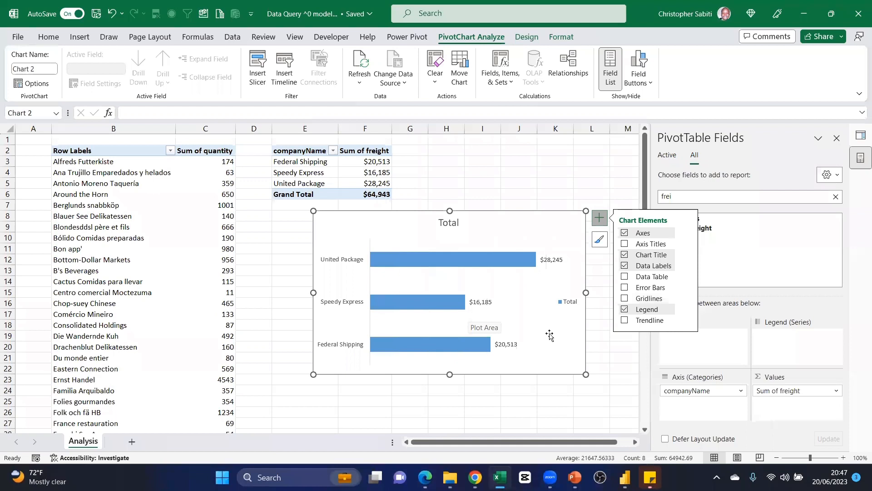
click(573, 394)
- Widen the bars of the freight chart by setting the data series' gap width to 77%
click(492, 262)
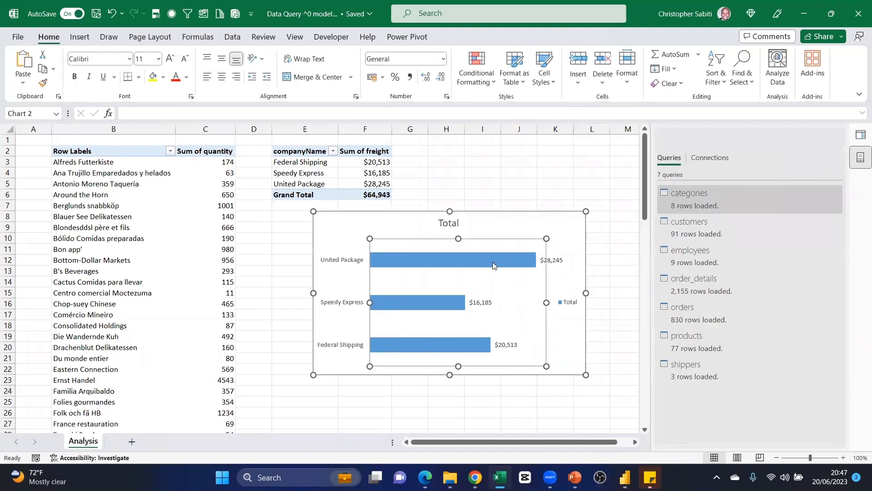
click(516, 258)
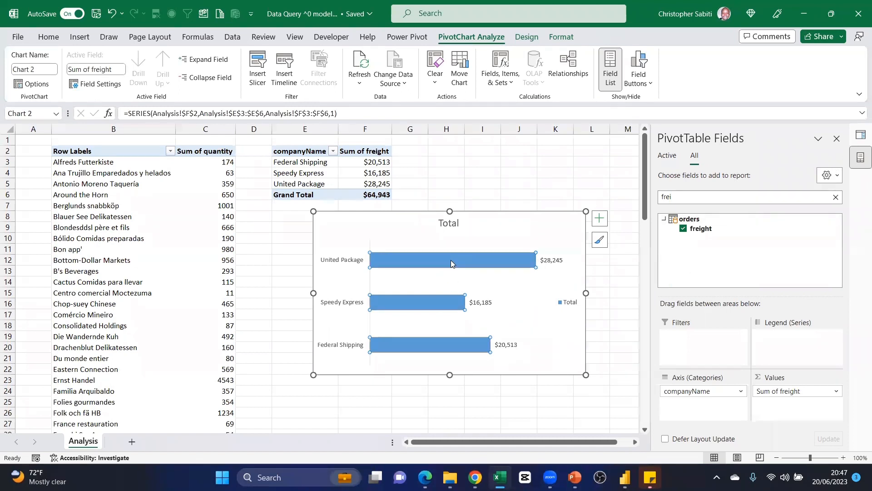
right_click(478, 252)
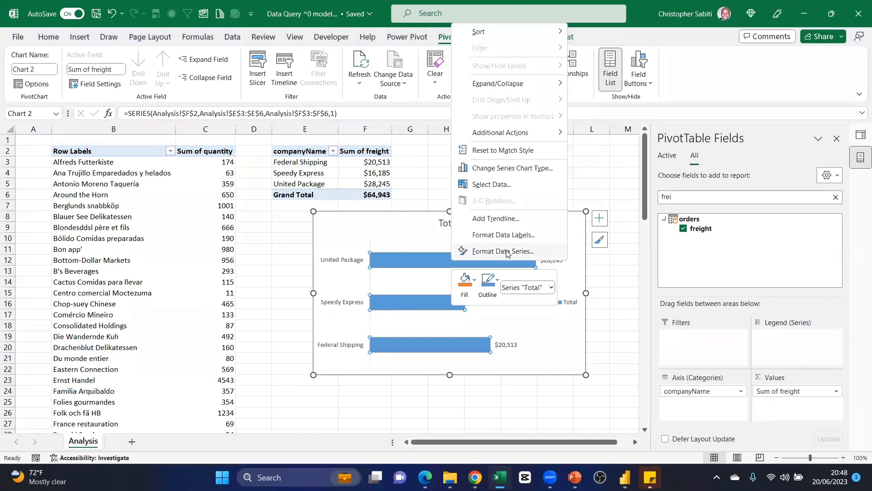
click(506, 252)
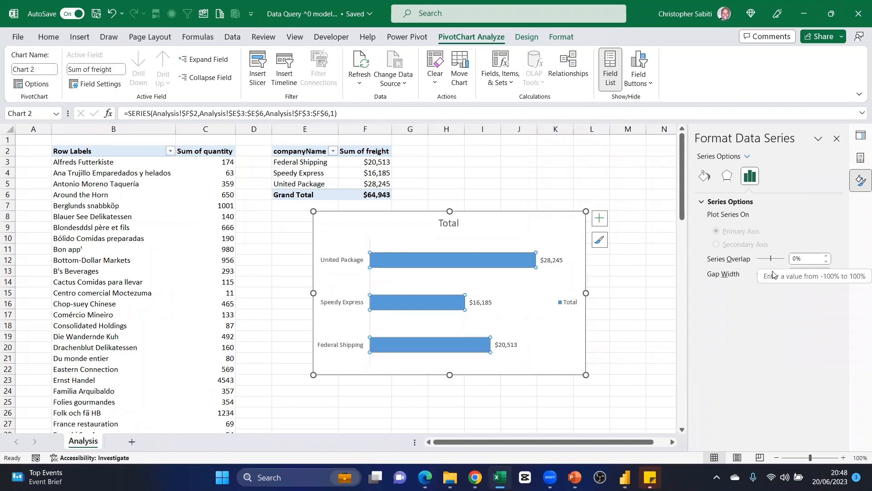
drag(767, 276, 760, 277)
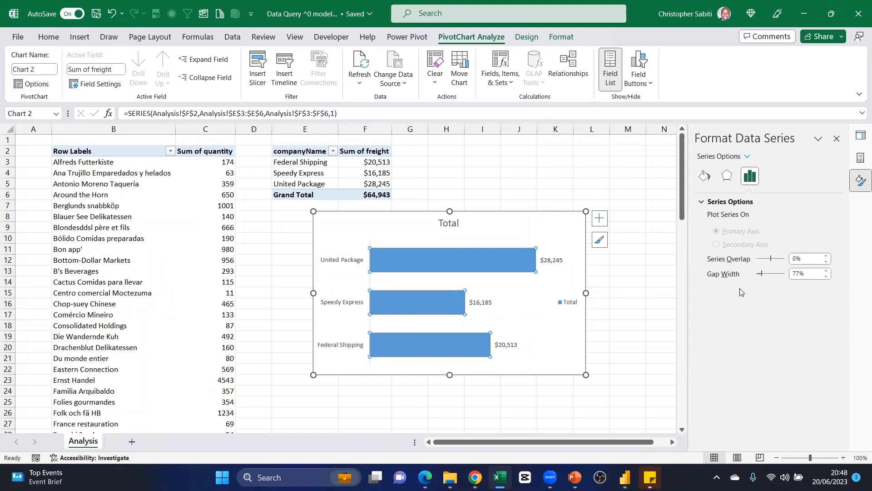
click(704, 176)
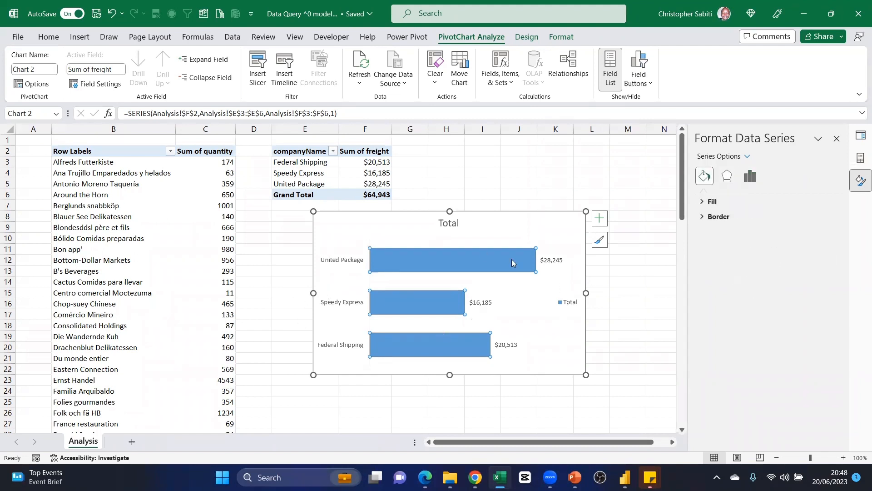
- Move the freight chart down to start at about row 10 and place its title in the chart's upper-left corner
drag(507, 227, 464, 286)
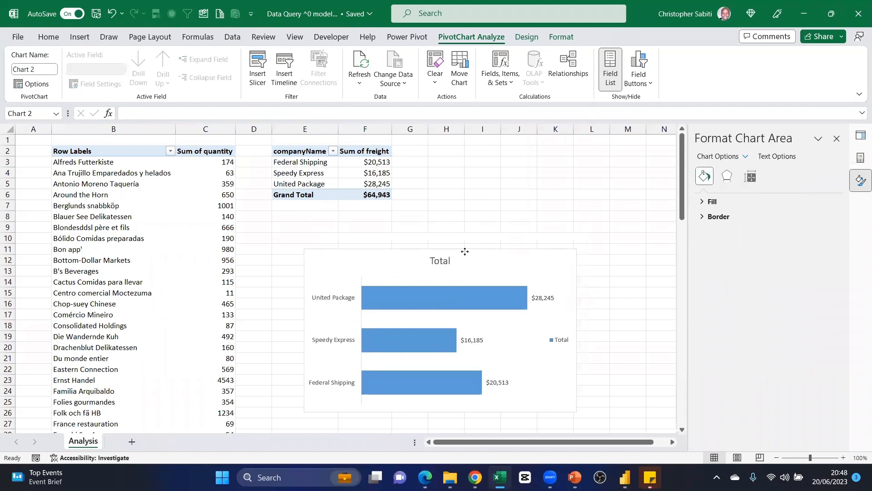
click(434, 255)
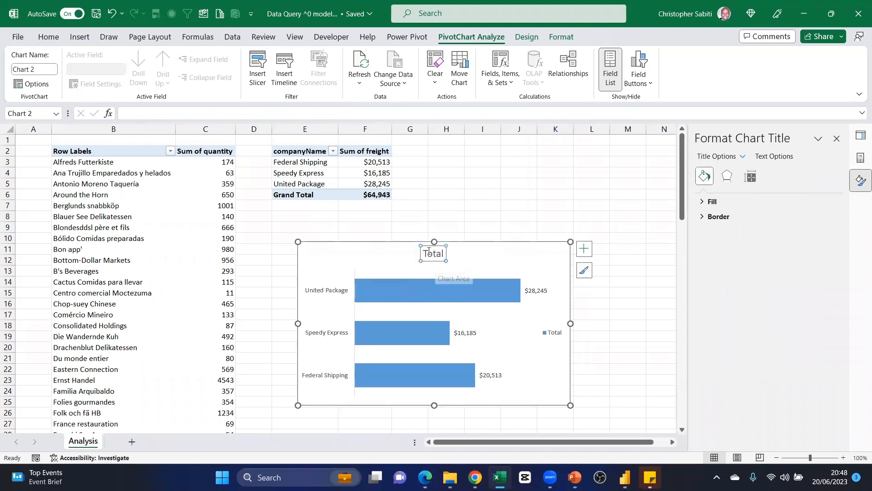
drag(425, 246, 314, 245)
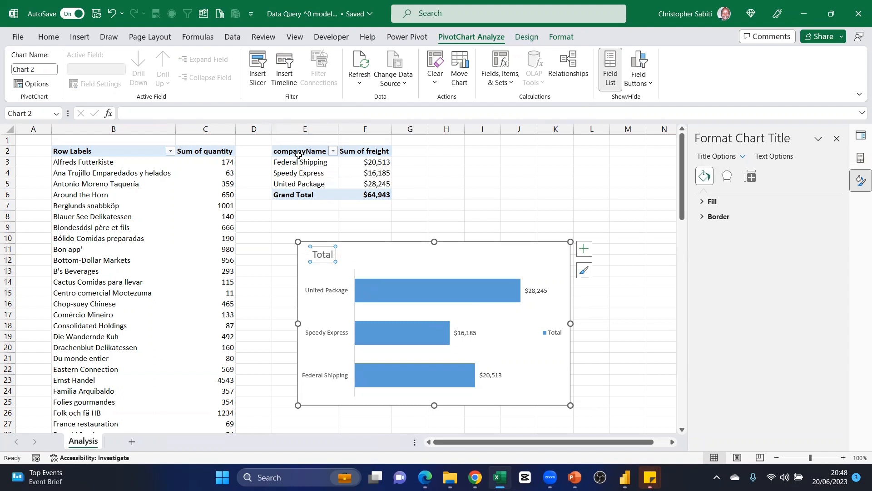
- Link the chart title to cell E2 of the Analysis sheet with the formula =Analysis!$E$2
click(157, 113)
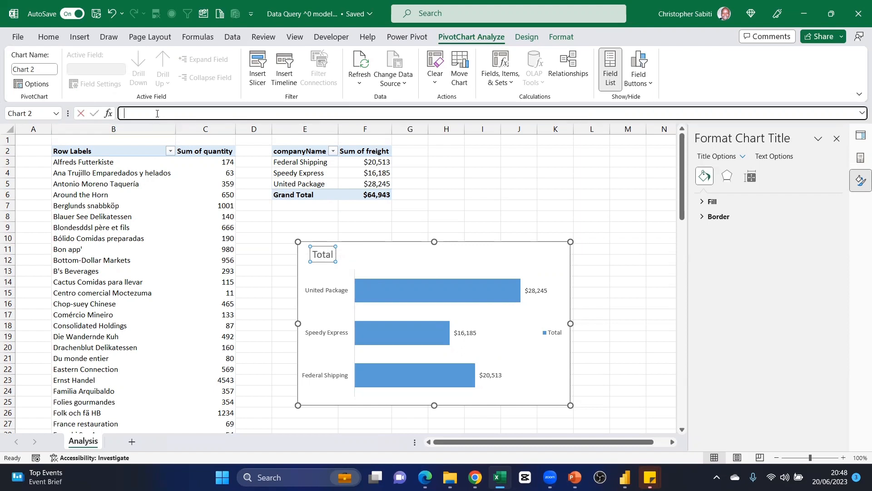
text(=)
click(308, 151)
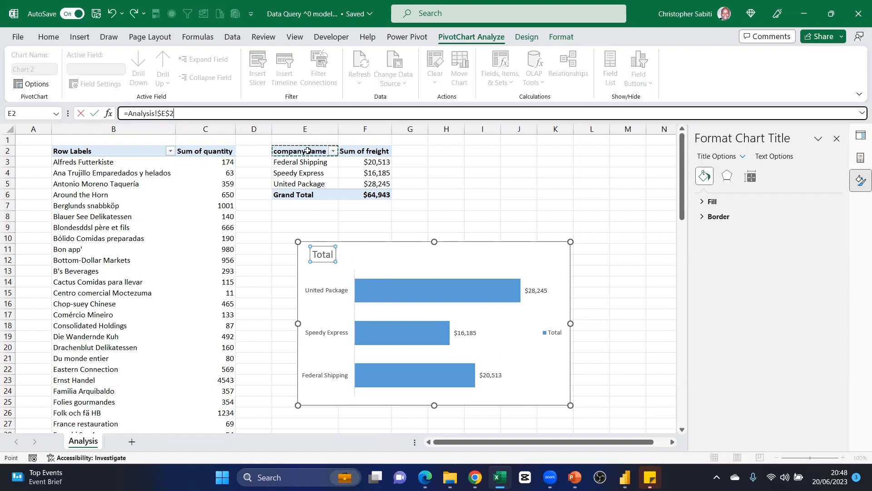
key(Return)
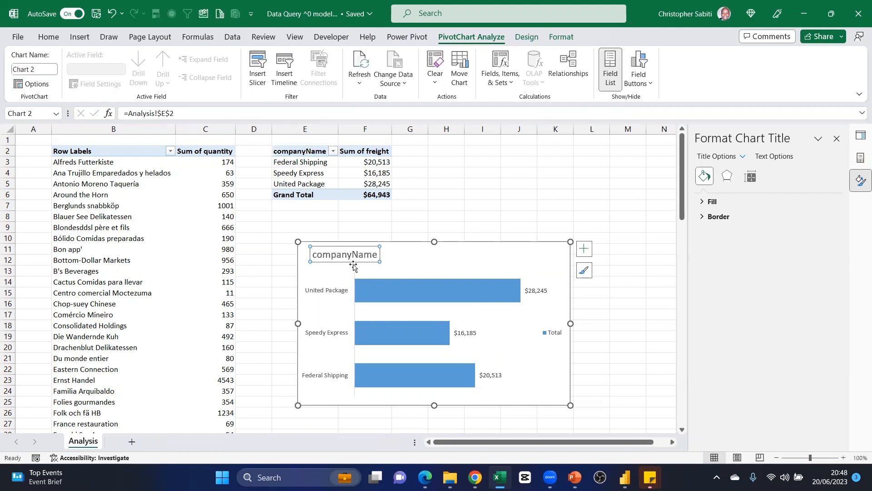
- Rename the freight PivotTable's row header in cell E2 to Vessels
click(301, 152)
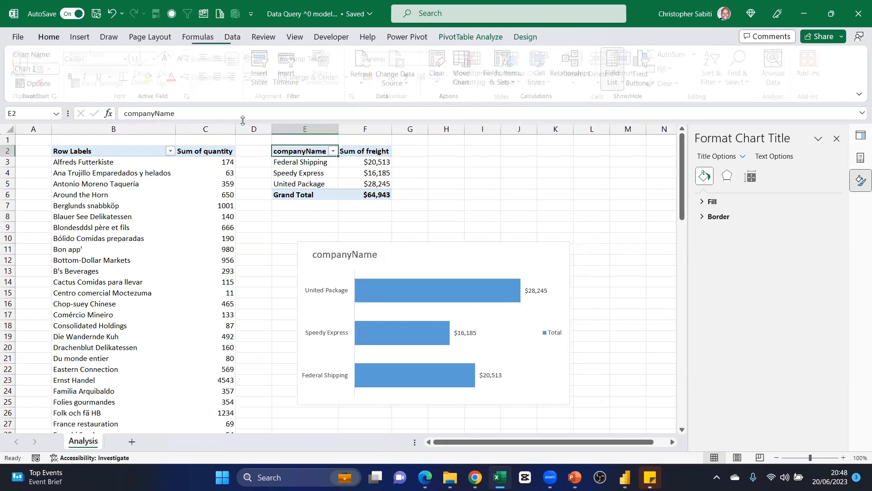
drag(178, 113, 92, 113)
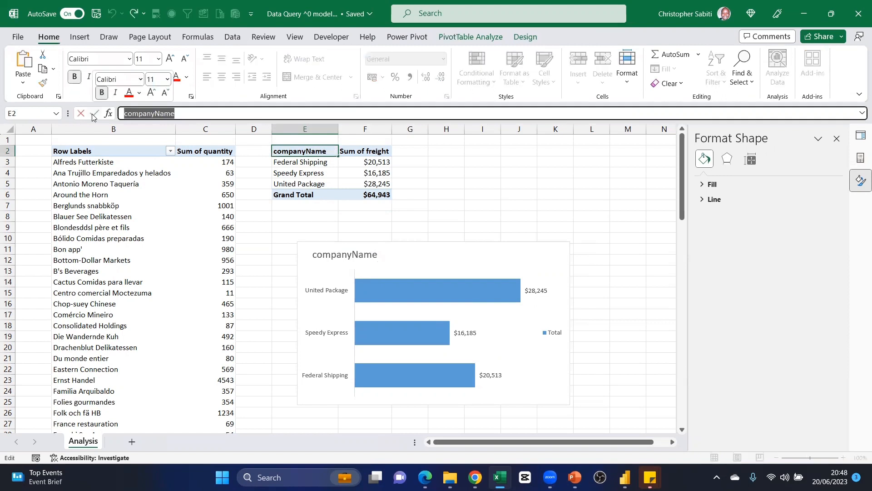
text(V)
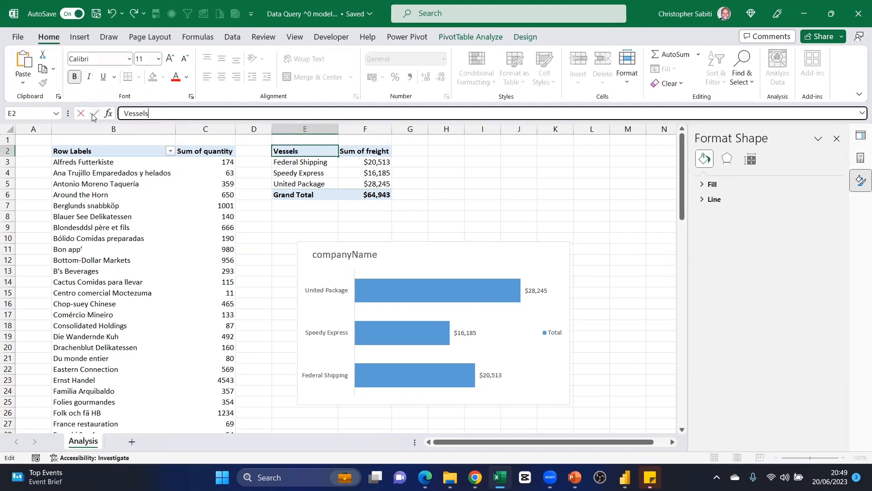
text(essels)
key(Return)
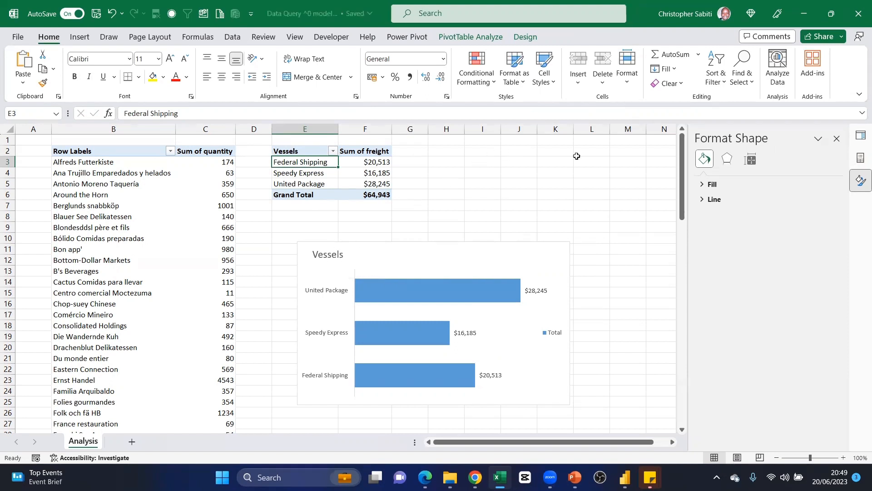
click(562, 150)
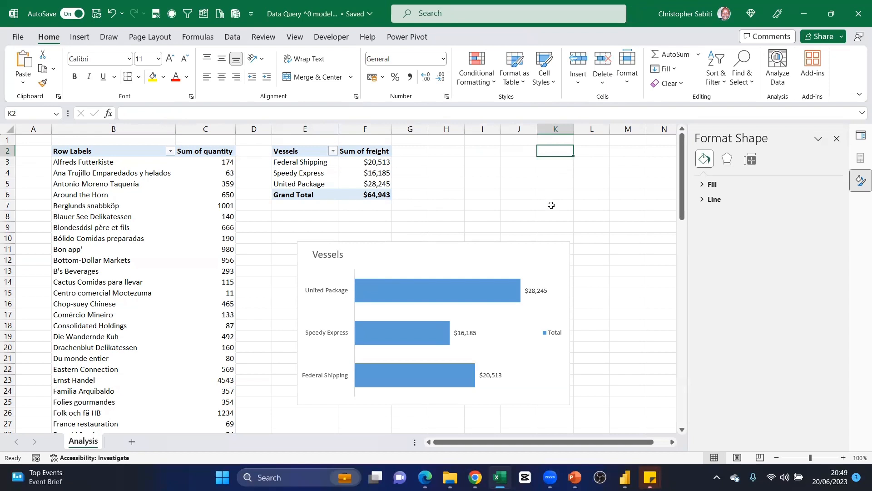
- Shift the freight chart slightly up and to the right beneath its PivotTable
click(328, 257)
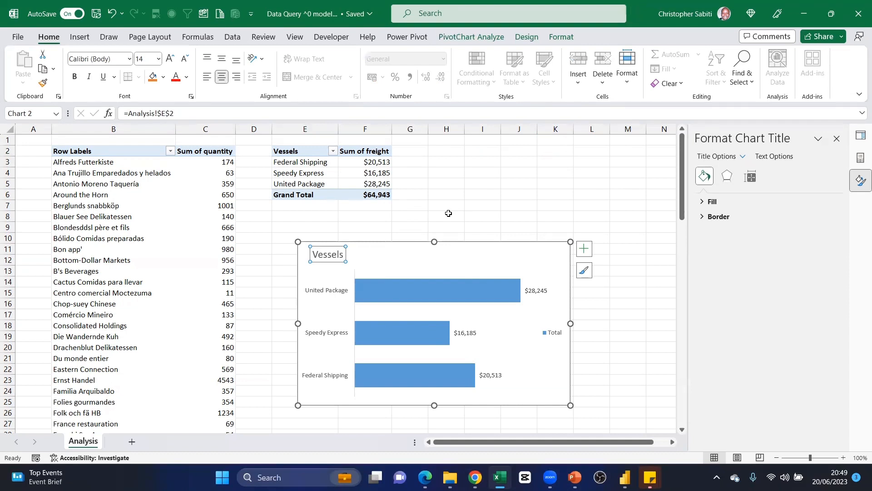
click(510, 248)
mouse_move(468, 257)
mouse_down()
mouse_move(580, 182)
mouse_move(509, 253)
mouse_move(475, 243)
mouse_up()
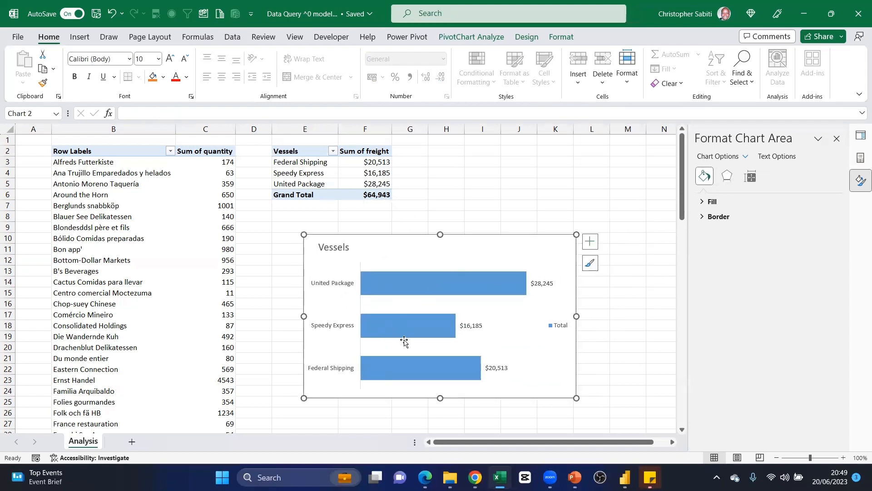
mouse_move(409, 339)
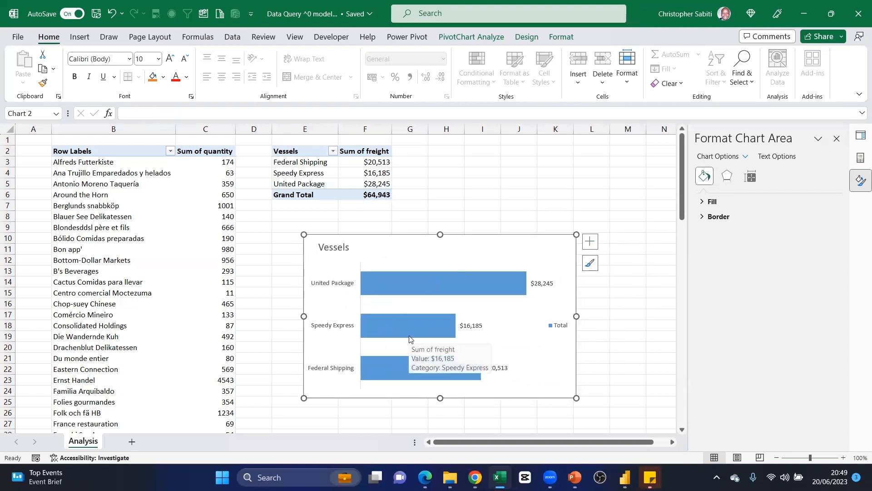
click(296, 154)
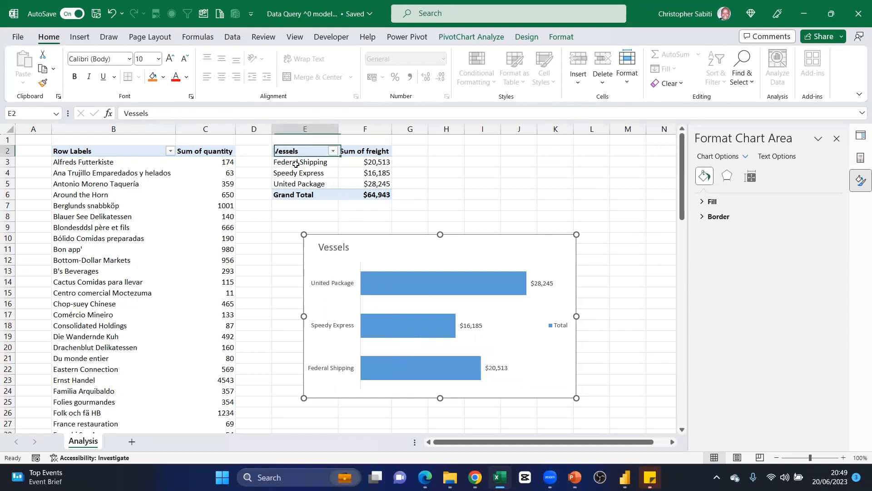
click(369, 153)
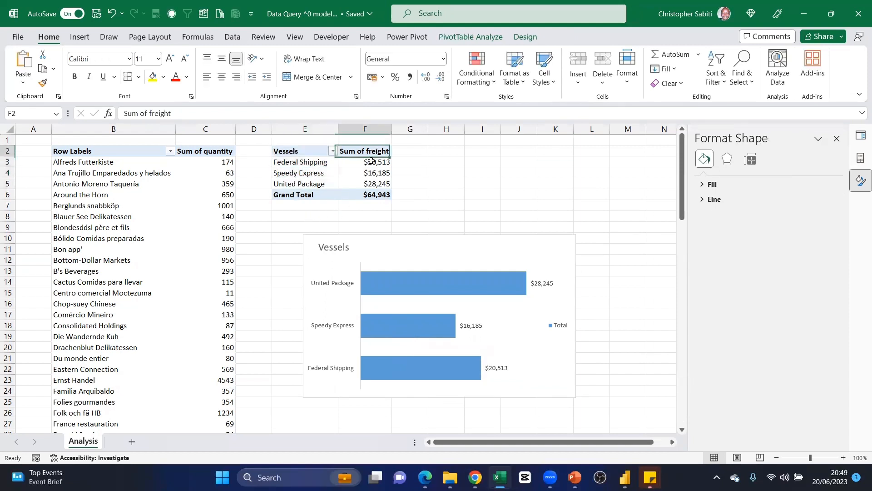
drag(371, 161, 372, 183)
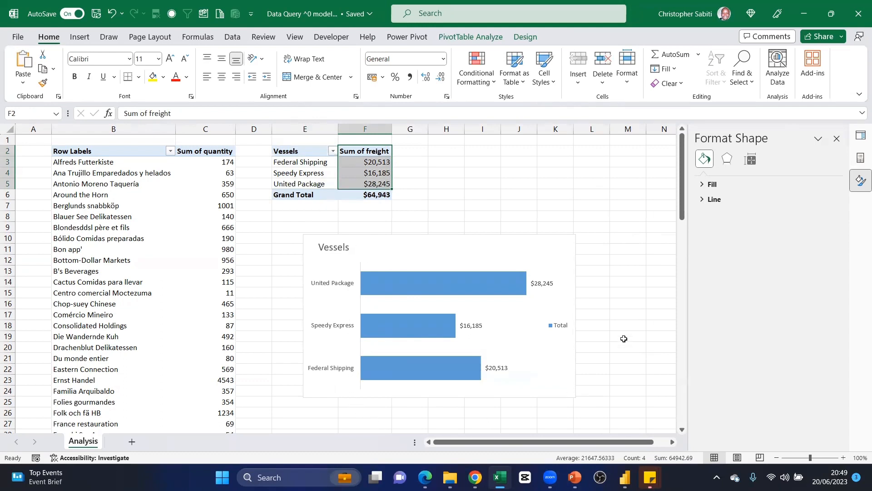
click(309, 172)
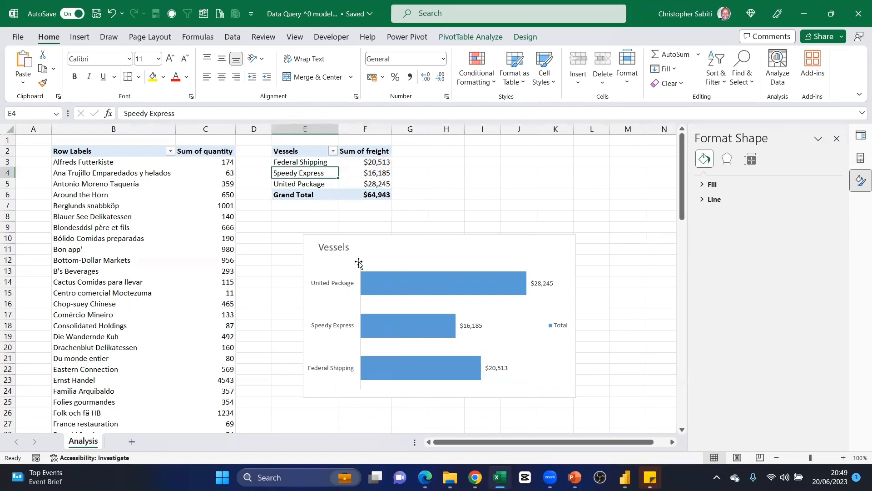
click(370, 243)
- Show the freight PivotTable's field list, clear its search text, and look through the data model's tables and fields
click(335, 163)
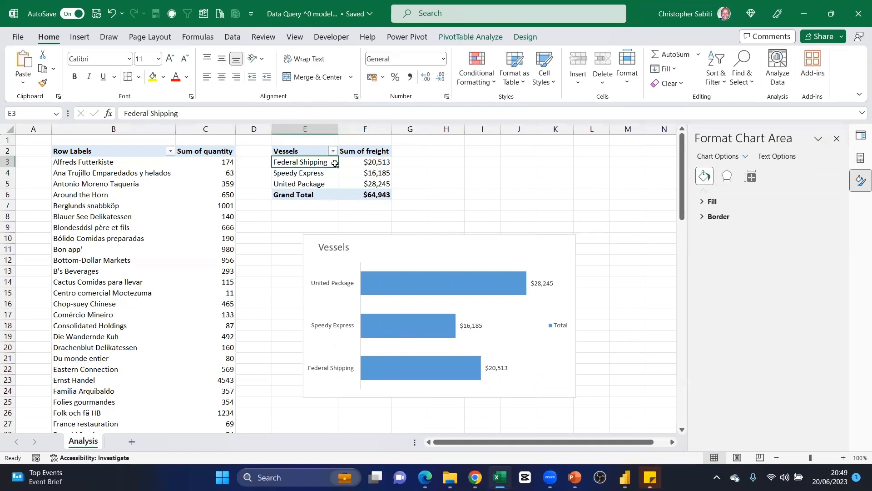
click(860, 158)
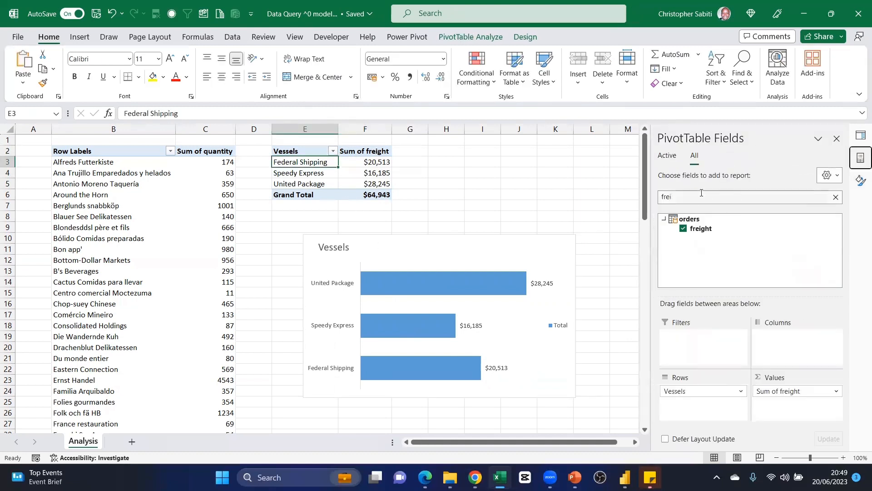
click(835, 197)
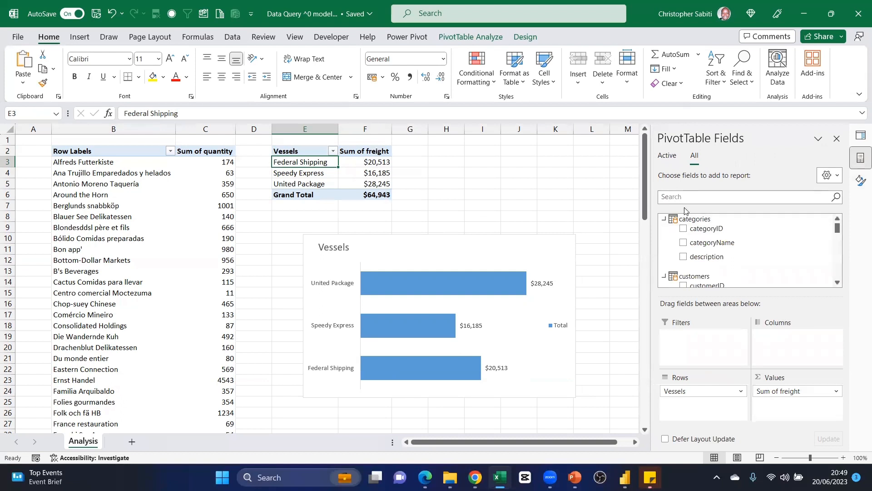
click(666, 221)
scroll(693, 252, down, 2)
scroll(693, 251, up, 1)
scroll(693, 251, up, 1)
scroll(695, 256, down, 4)
scroll(695, 260, down, 3)
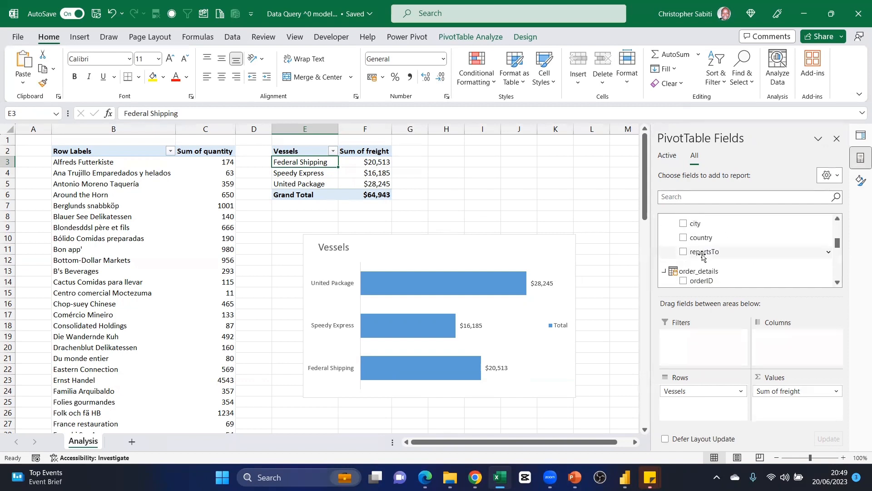
scroll(707, 256, up, 3)
scroll(707, 256, up, 1)
scroll(707, 257, down, 2)
- Search the PivotTable fields for "coun" and add the customers table's country field as a slicer
click(693, 194)
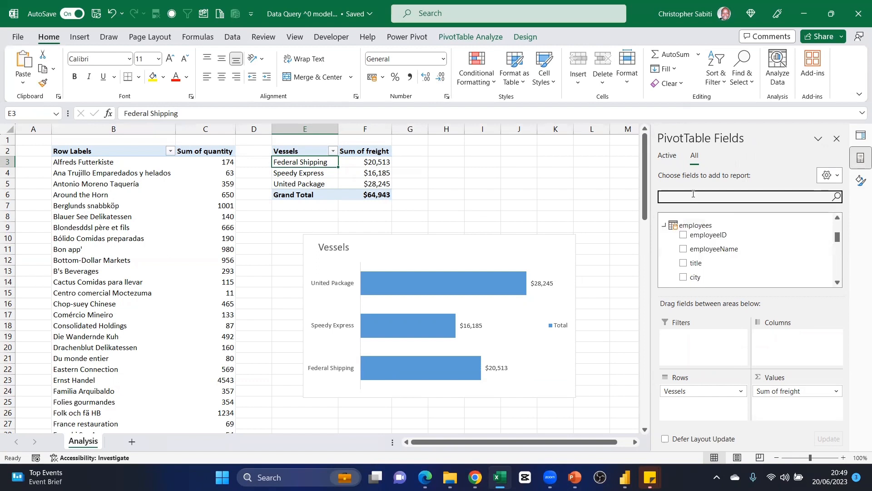
text(coun)
scroll(723, 239, up, 1)
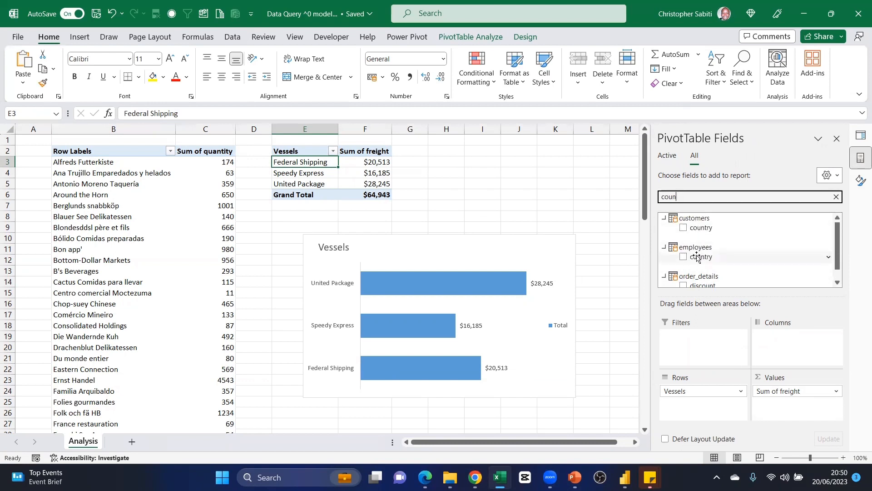
right_click(700, 231)
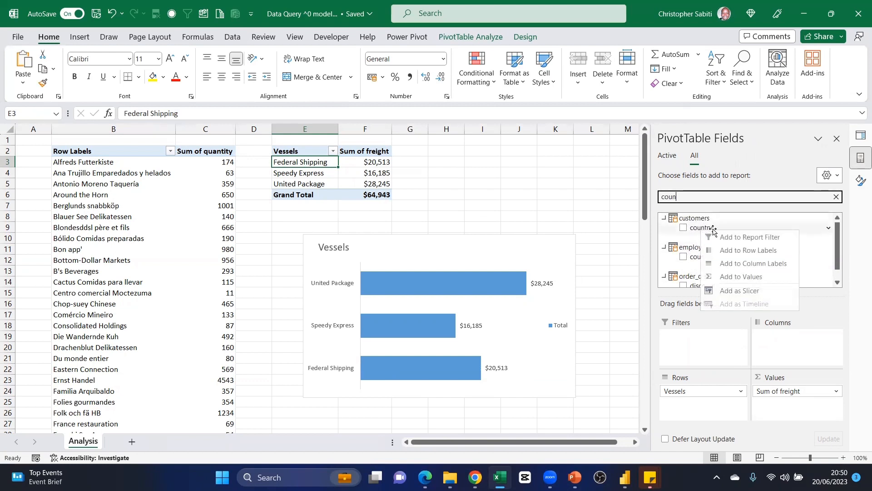
click(736, 290)
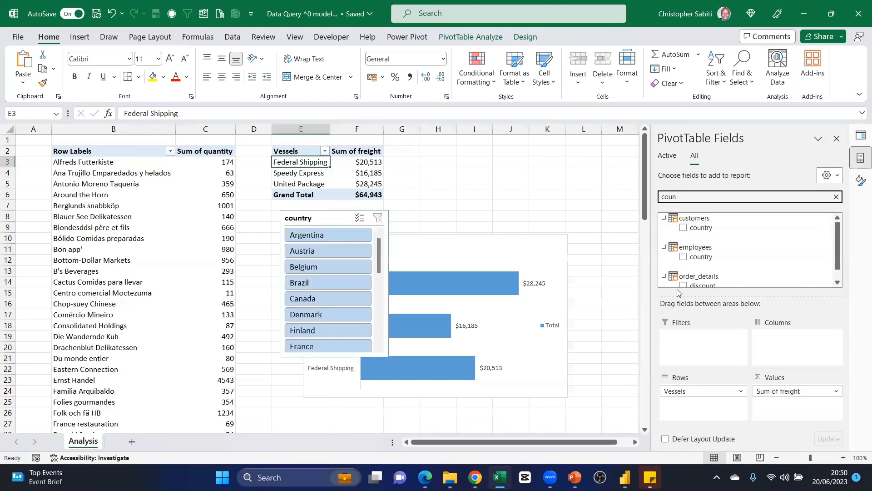
- Move the country slicer beside the freight chart, over columns B to D, and filter the freight by Argentina
drag(395, 216, 241, 227)
click(235, 241)
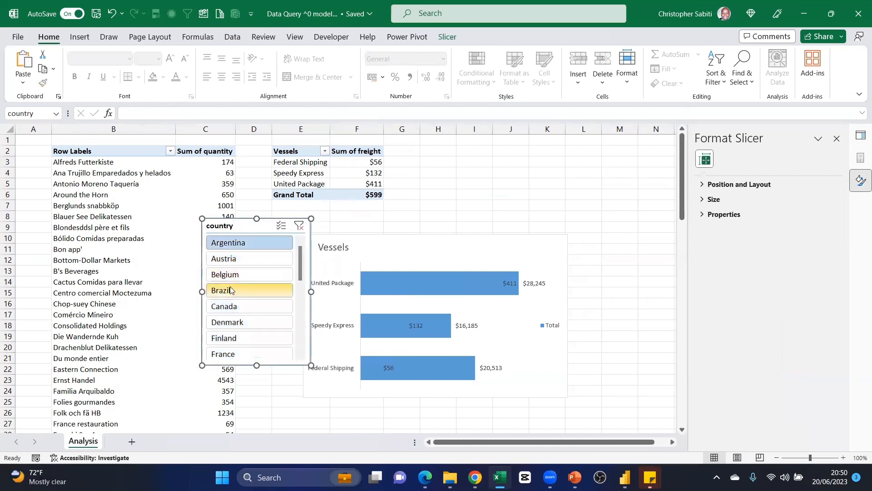
drag(247, 230, 218, 228)
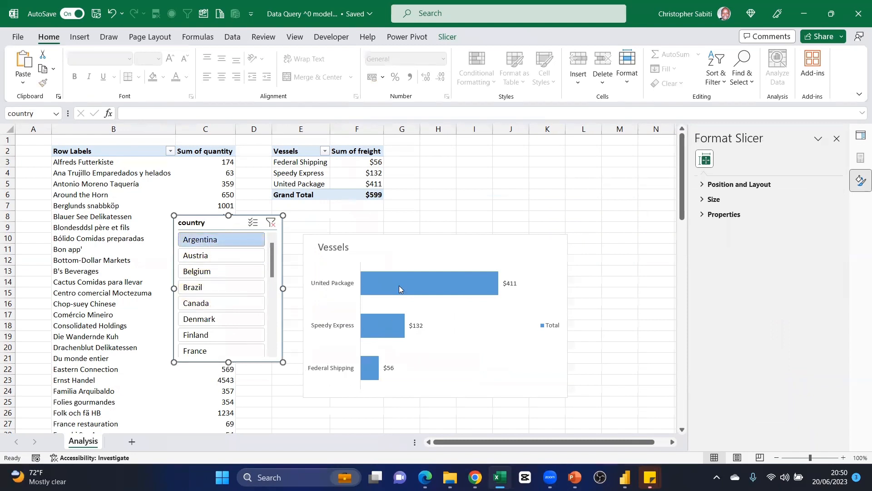
- Filter the freight by Austria, Denmark, Brazil and Portugal in turn, and delete the country slicer
click(195, 255)
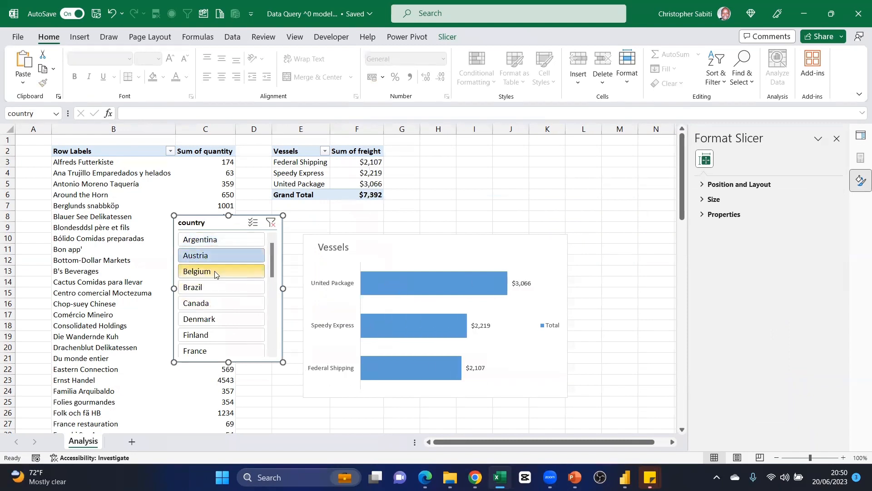
click(200, 318)
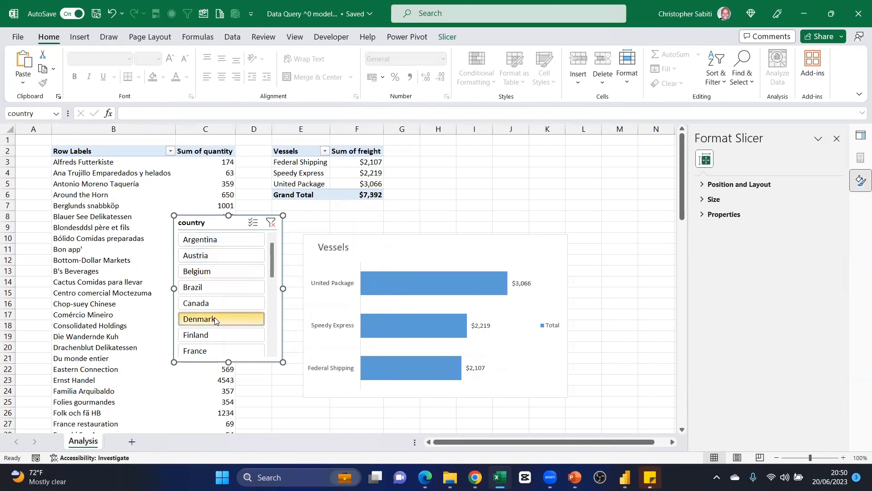
click(204, 287)
scroll(204, 318, down, 3)
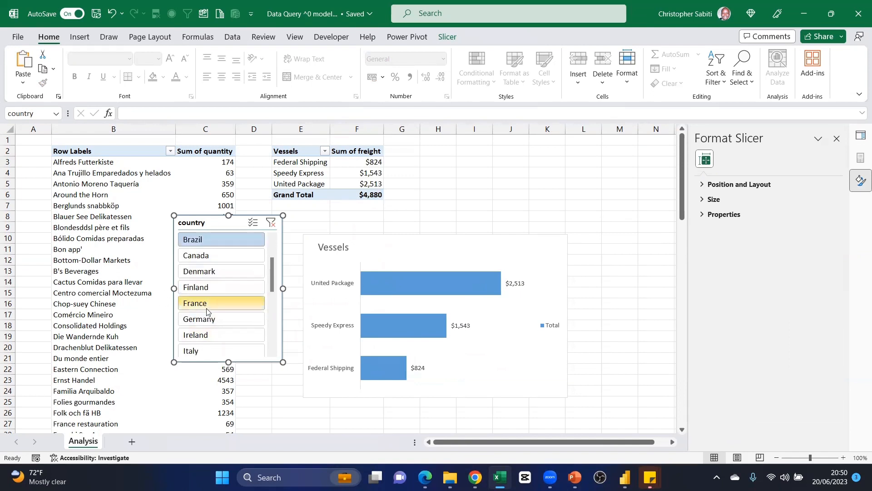
click(197, 320)
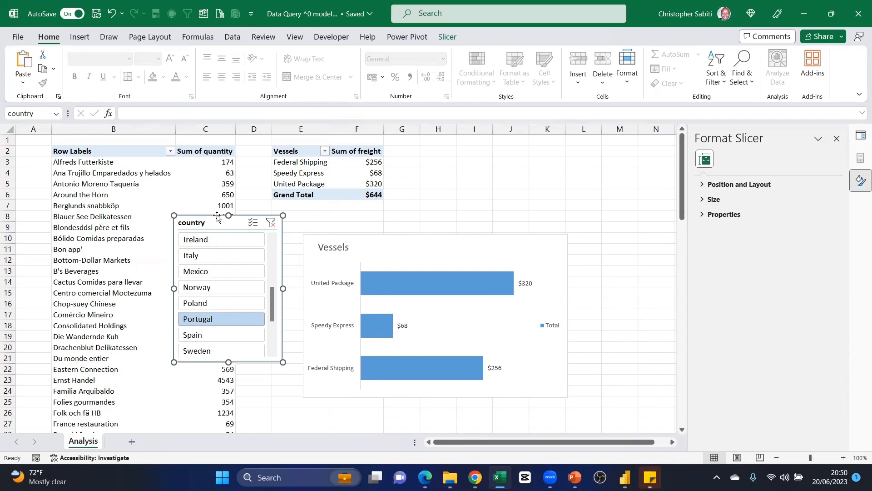
key(Delete)
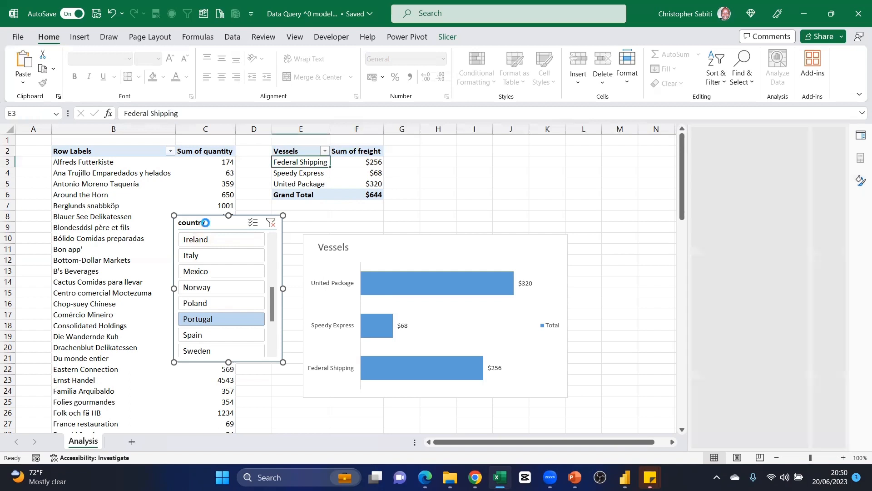
- Save the workbook and reposition the freight chart just beneath its PivotTable, starting at about row 8
drag(374, 257, 326, 256)
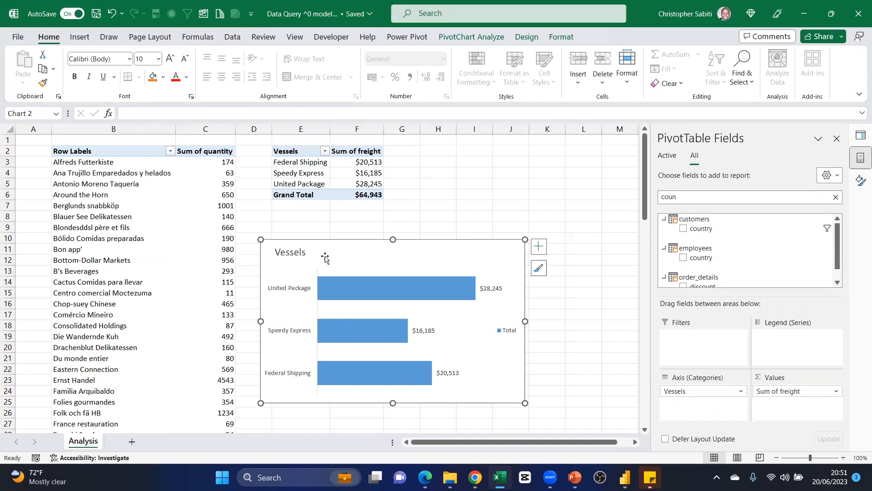
key(ctrl+s)
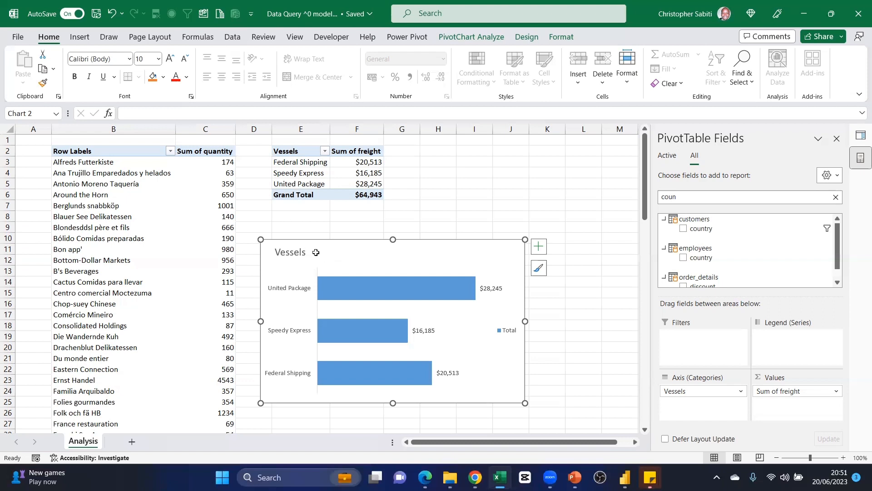
drag(341, 253, 326, 232)
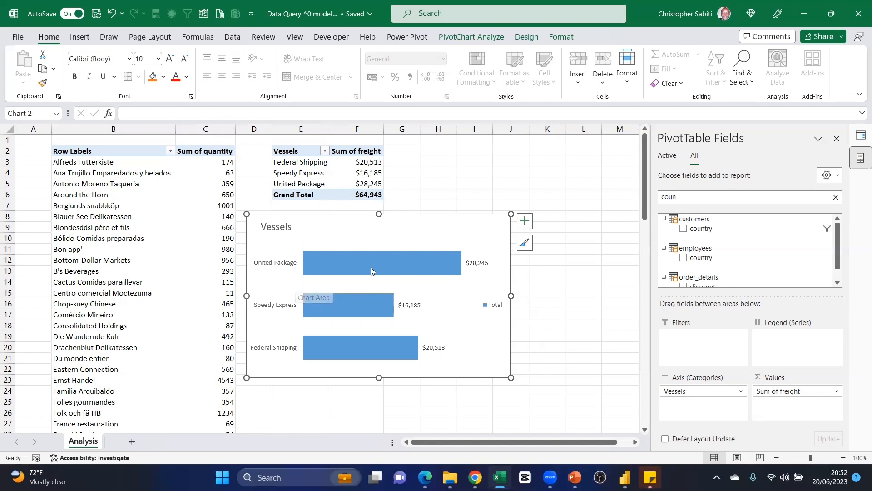
mouse_move(375, 265)
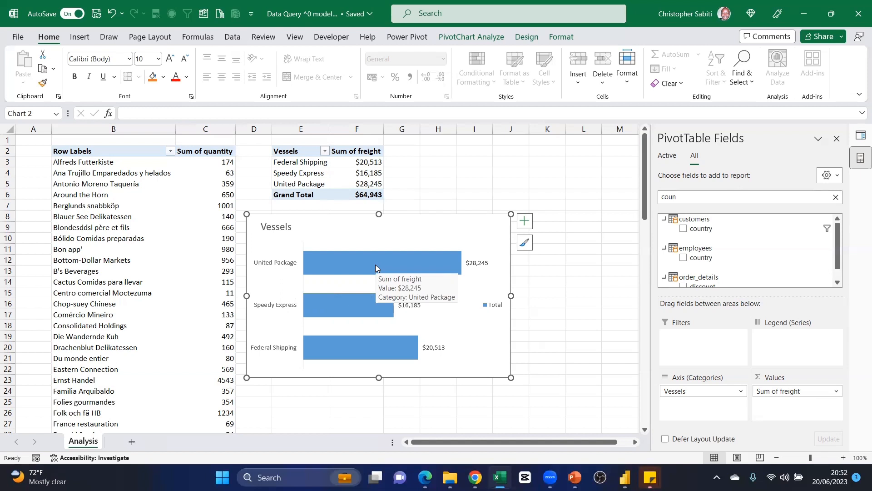
mouse_move(428, 217)
mouse_down()
mouse_move(501, 216)
mouse_move(483, 220)
mouse_up()
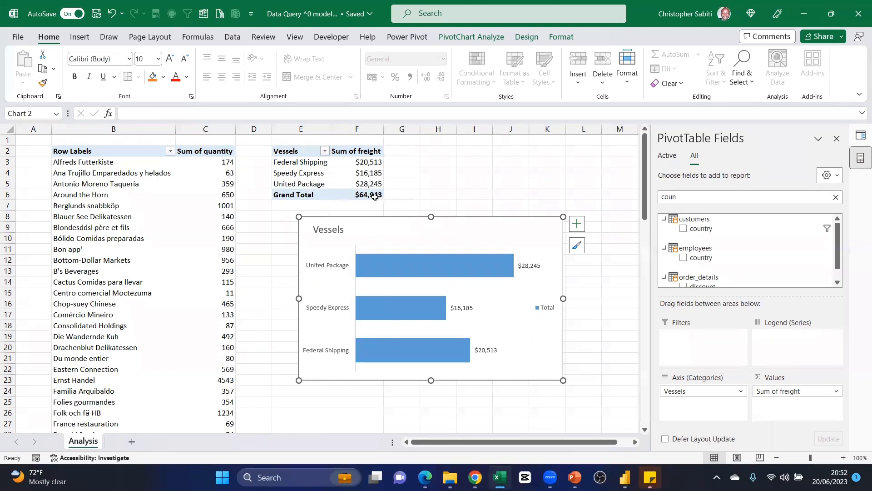
- In the Power Pivot diagram view, delete the shipperID relationship between the shippers and orders tables and save the model
mouse_move(374, 192)
click(392, 36)
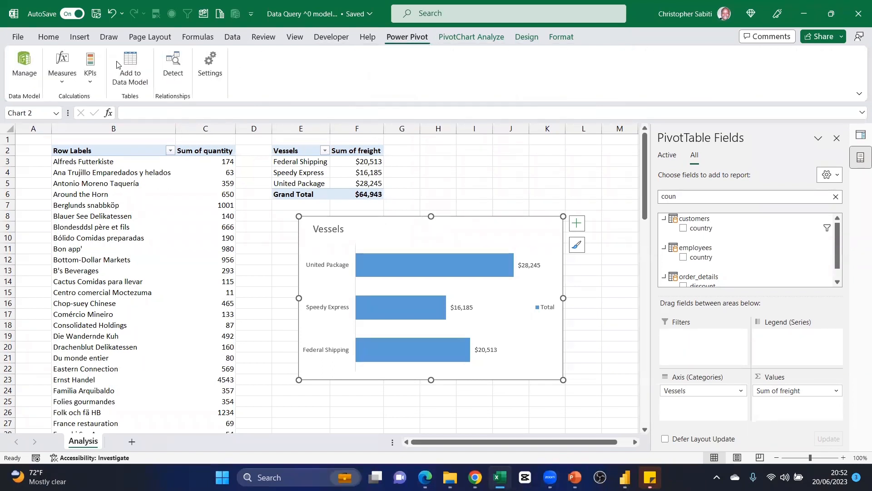
click(26, 57)
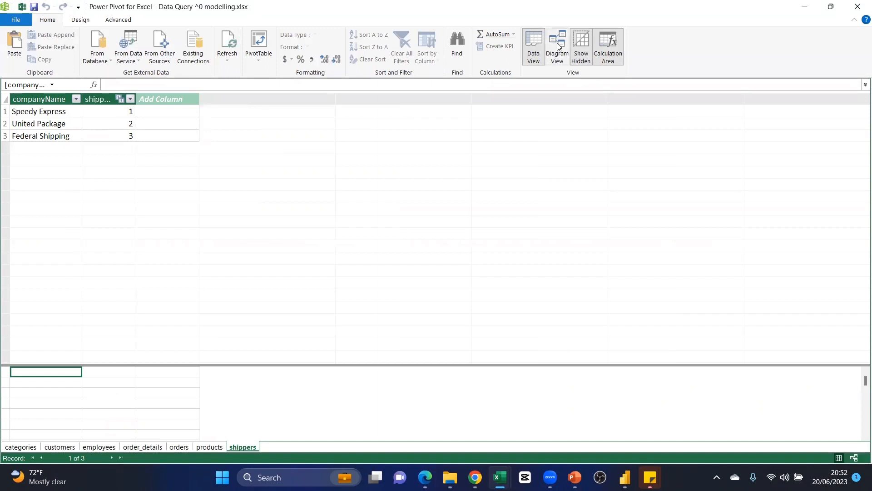
click(554, 38)
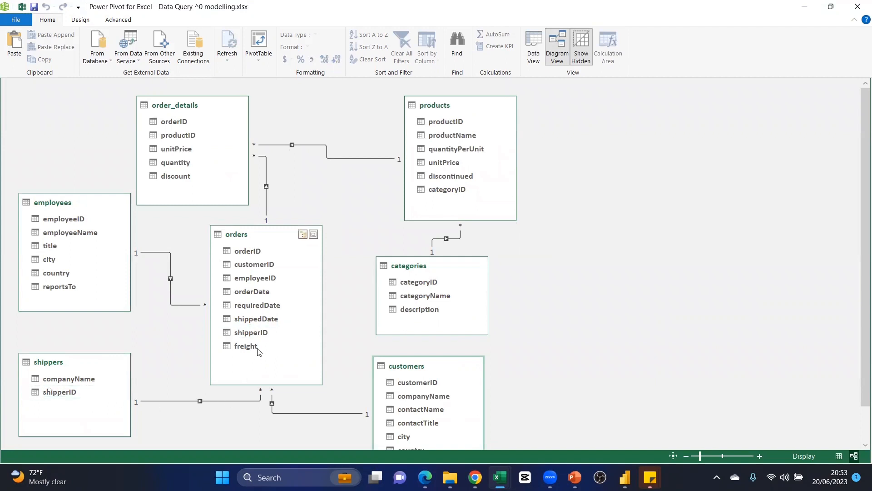
click(215, 402)
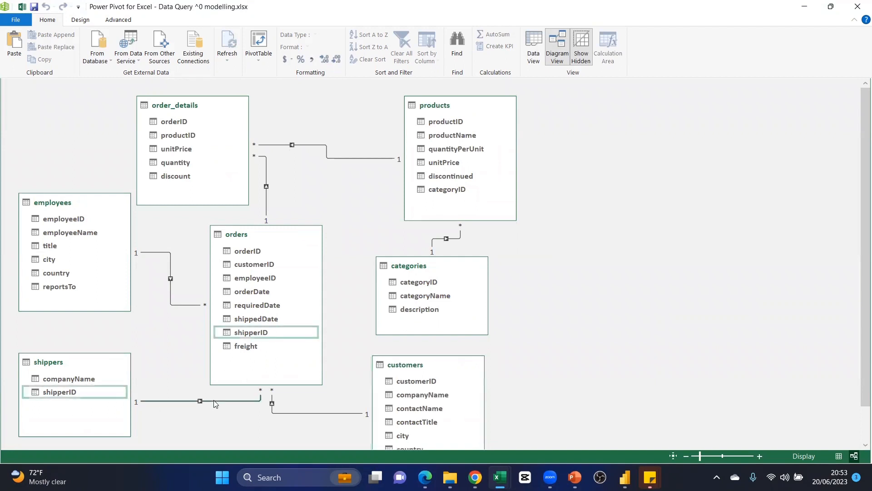
right_click(215, 401)
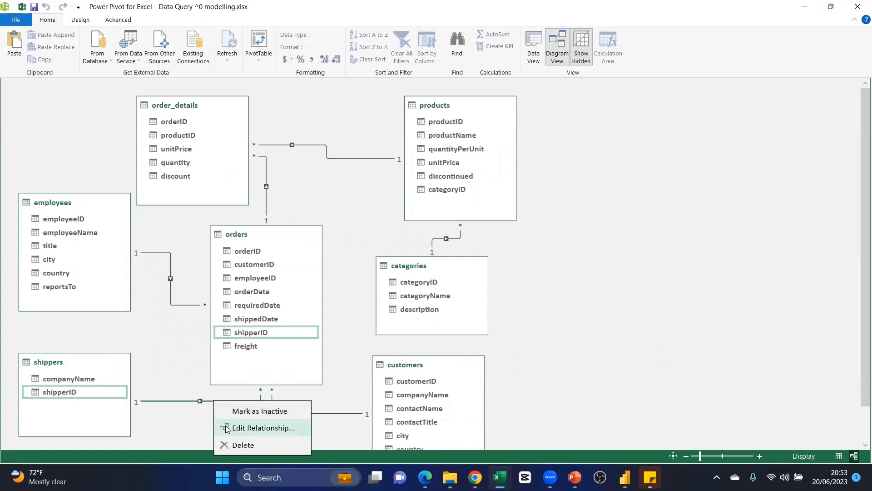
click(244, 445)
click(413, 252)
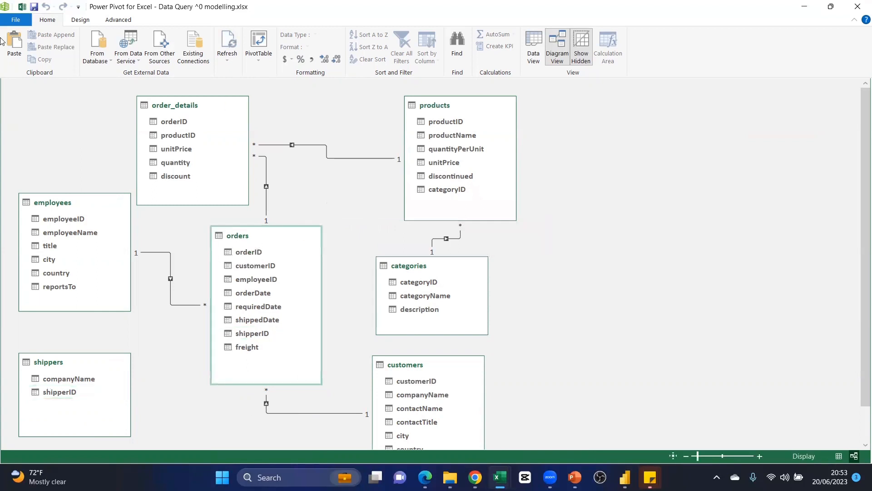
click(35, 9)
- Back on the Analysis sheet, auto-detect the missing table relationship for the freight PivotTable and select the freight values in F3:F5
click(437, 191)
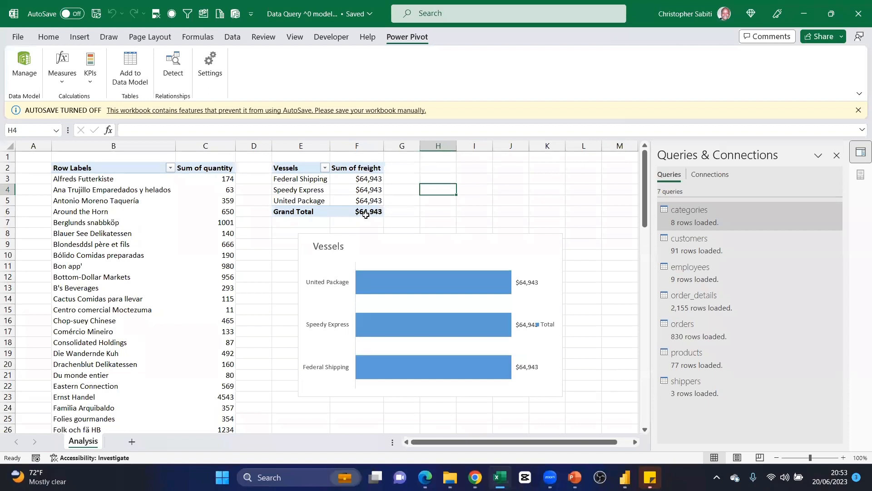
mouse_move(363, 214)
click(356, 189)
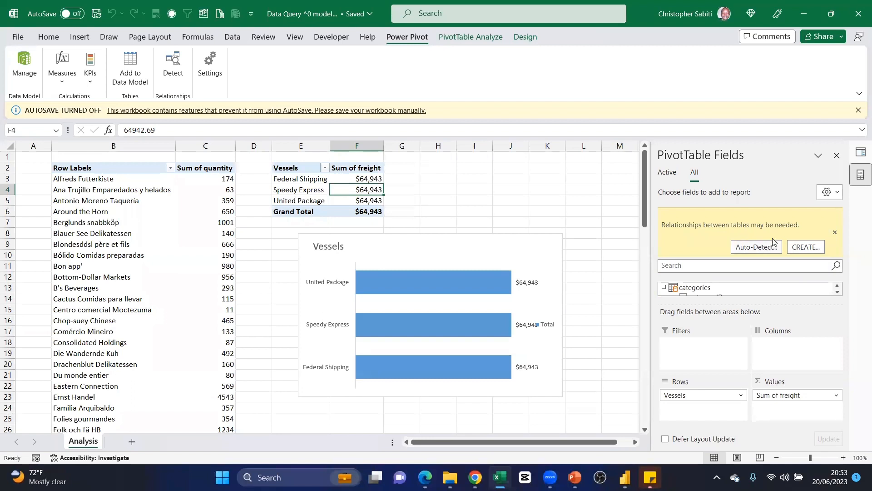
click(750, 247)
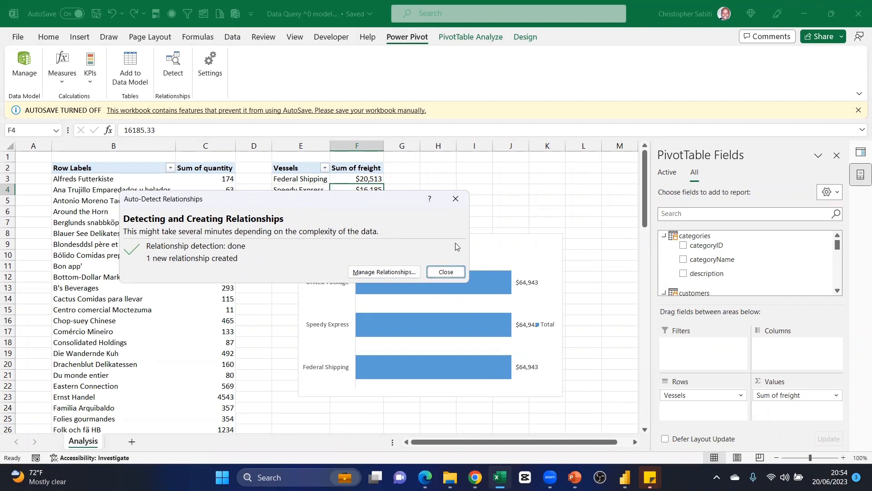
click(455, 199)
drag(365, 165, 370, 184)
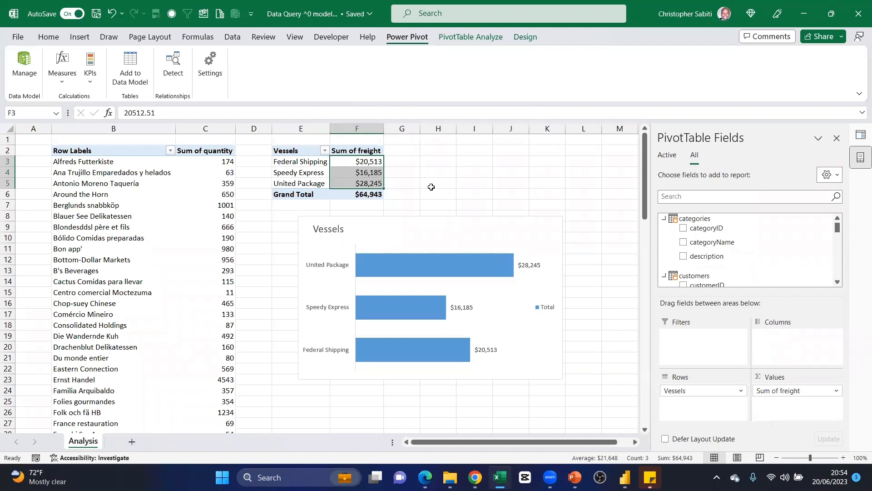
- In the Power Pivot diagram view, mark the shipperID relationship between the shippers and orders tables as inactive
click(24, 64)
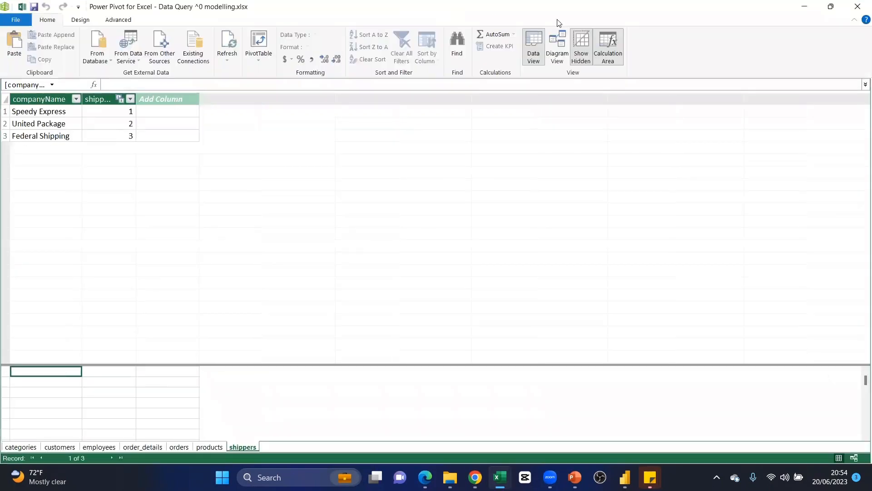
click(557, 63)
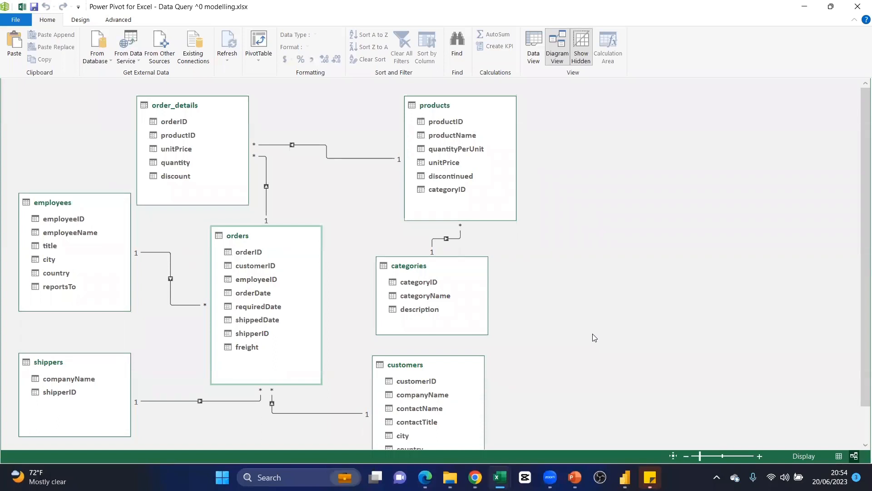
click(190, 401)
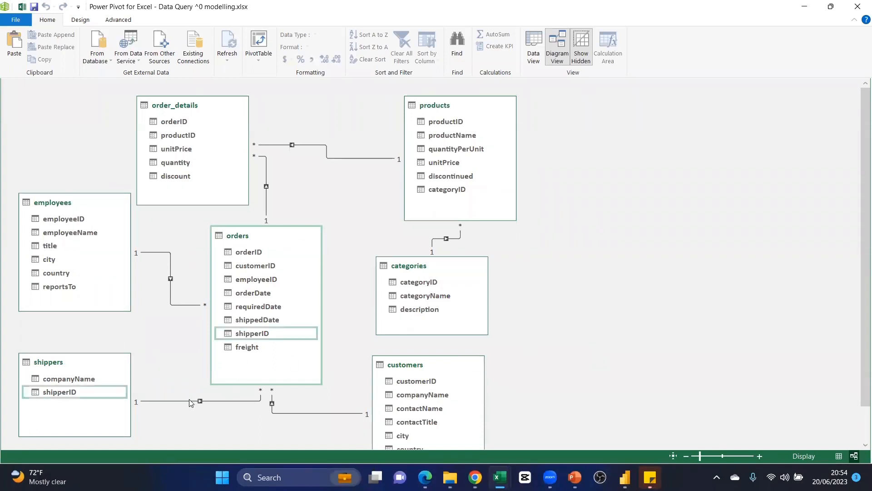
right_click(190, 402)
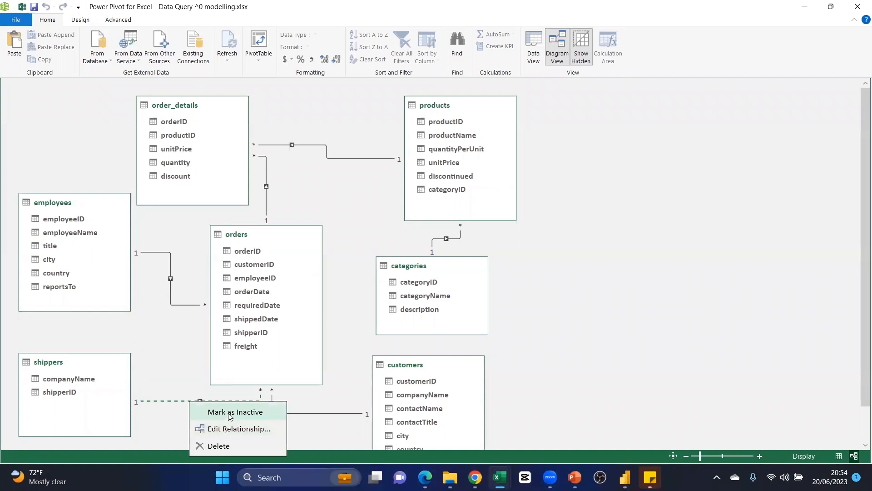
click(230, 415)
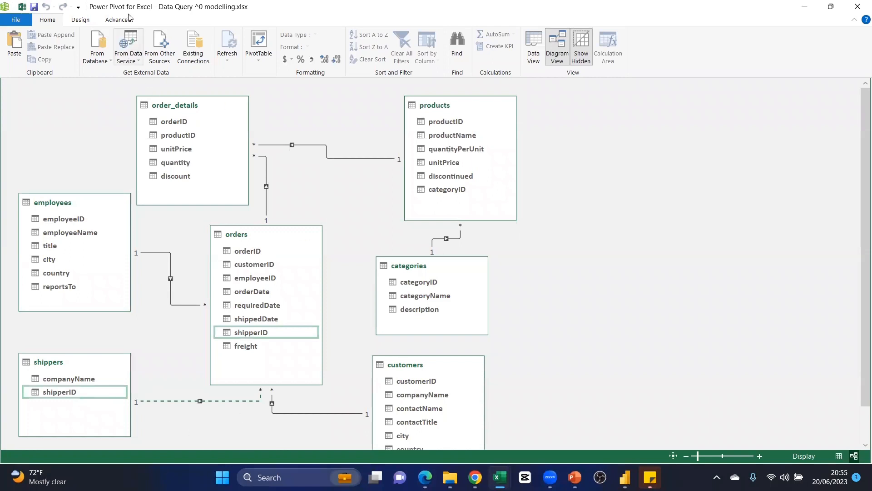
- Save the model with the shippers–orders relationship inactive and return to the Analysis sheet
click(35, 8)
click(858, 8)
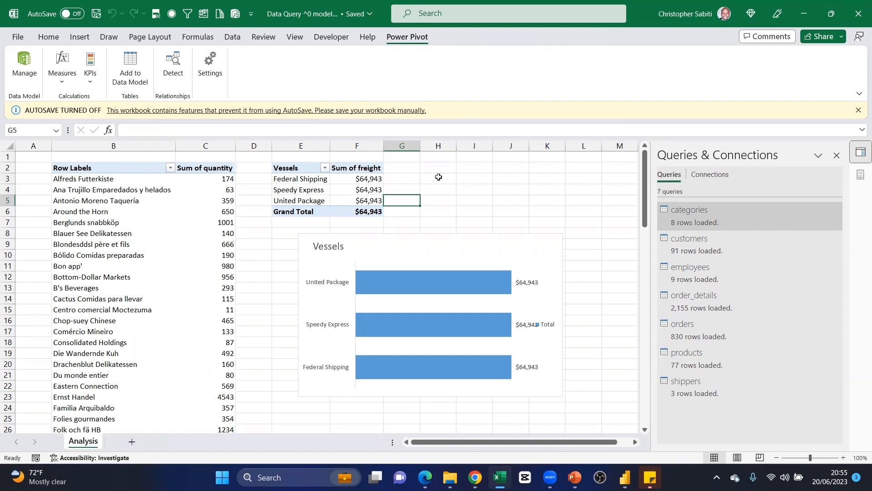
- In the Power Pivot diagram view, mark the shipperID relationship between shippers and orders as active, and return to the Analysis sheet
click(22, 67)
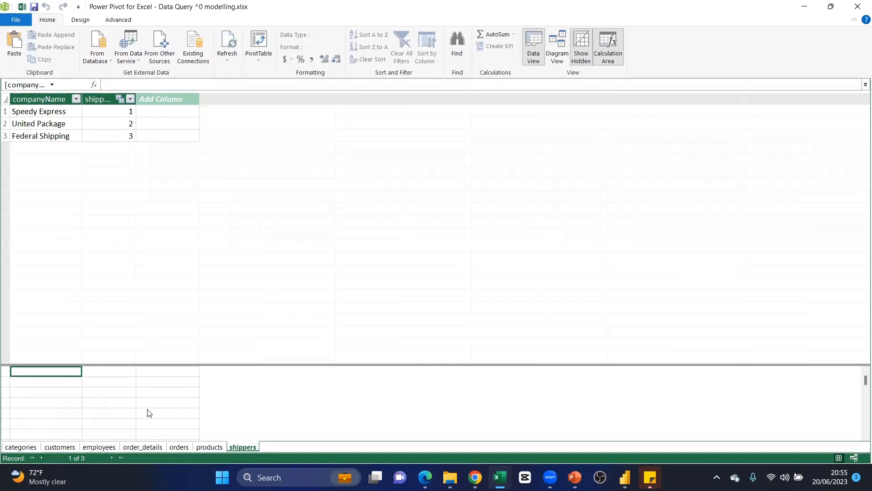
click(547, 54)
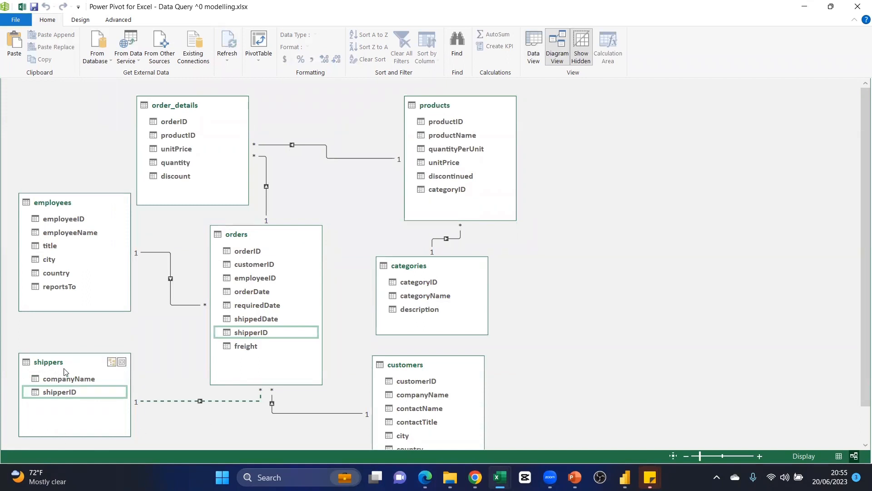
right_click(179, 404)
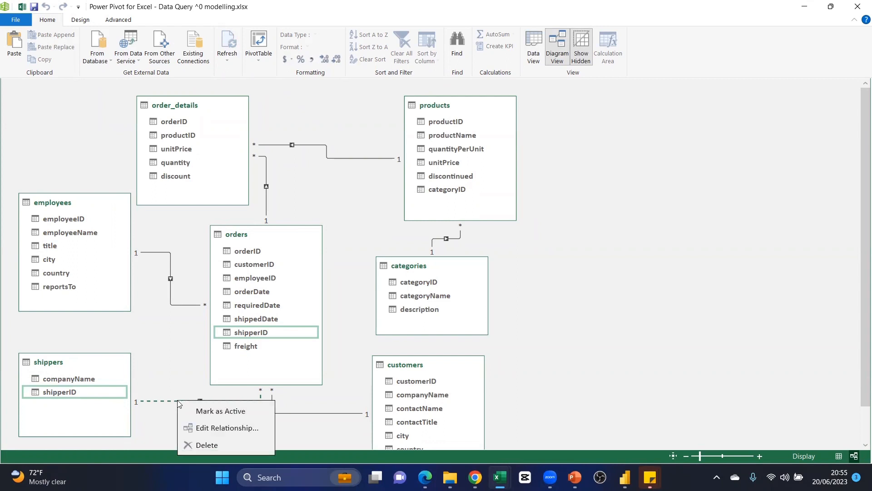
click(198, 411)
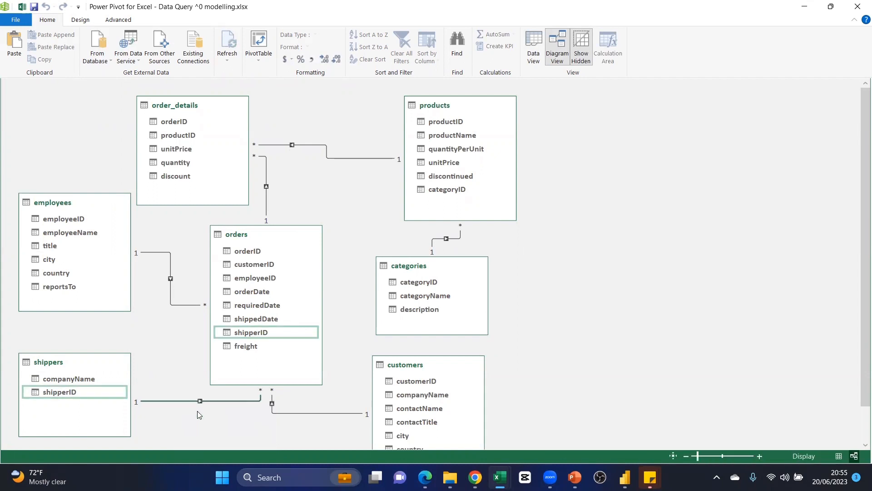
click(858, 7)
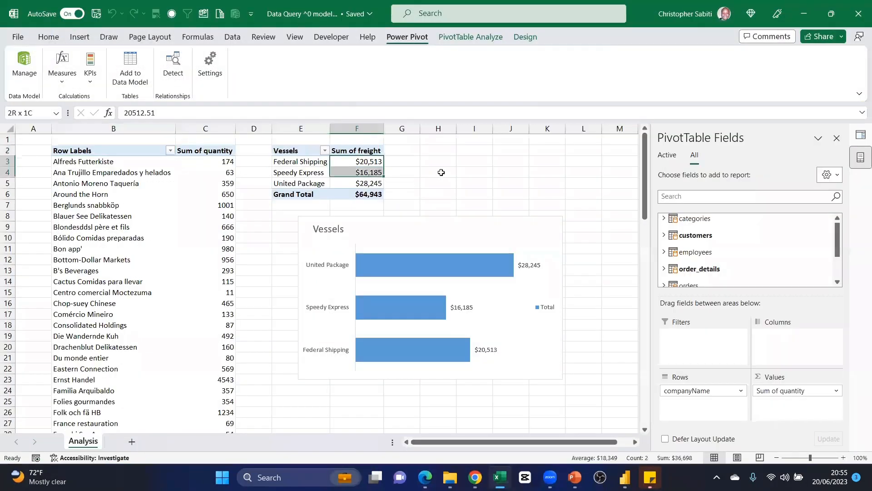
click(439, 172)
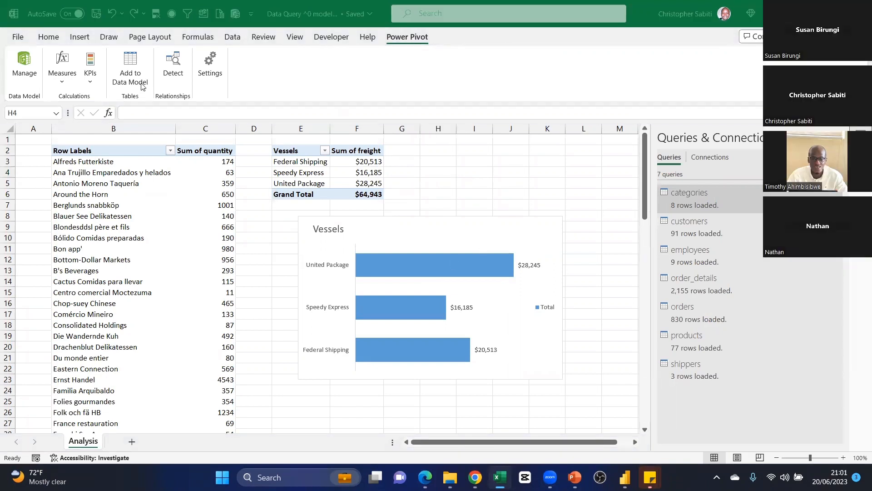
- Start a new Power Pivot measure in the categories table and name it Total_Freight
click(62, 85)
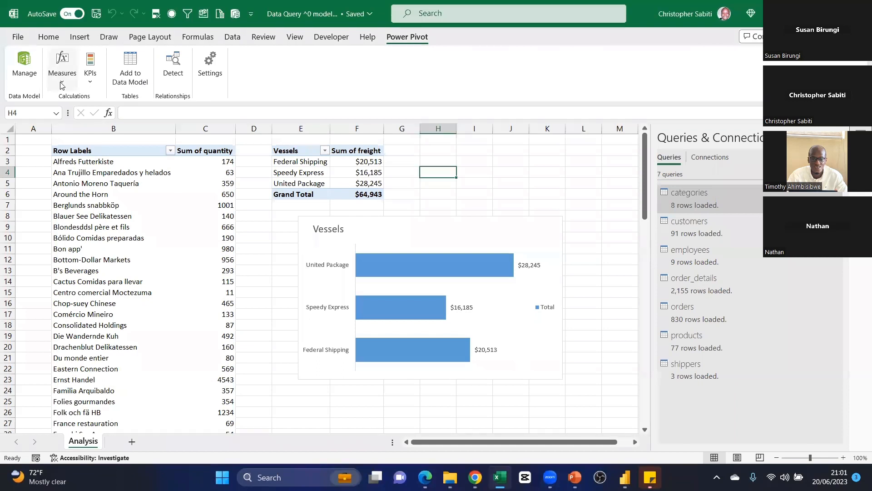
click(62, 85)
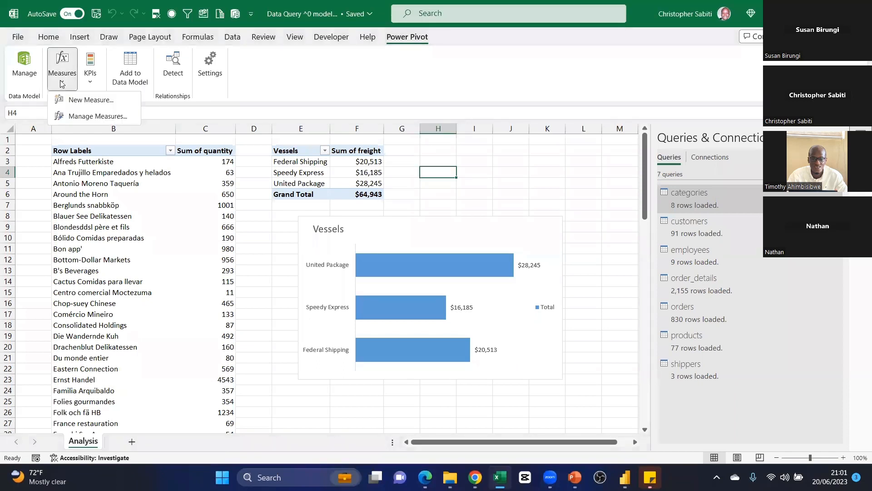
click(91, 100)
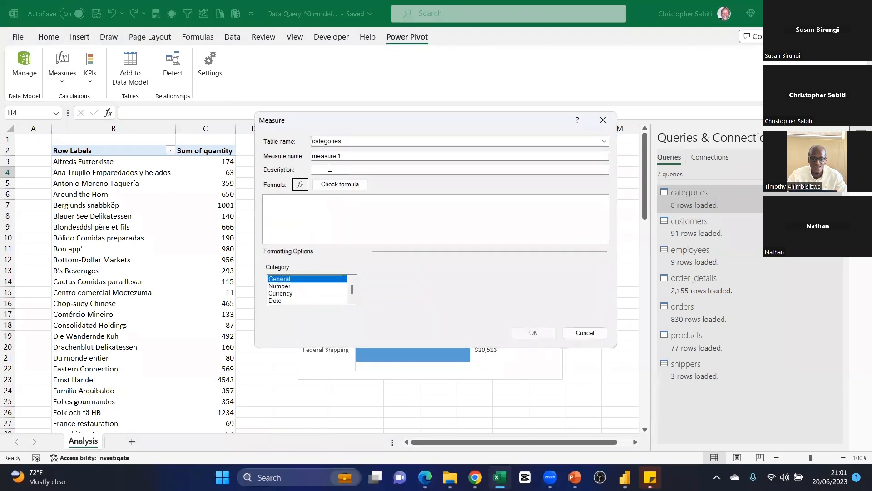
drag(348, 156, 300, 163)
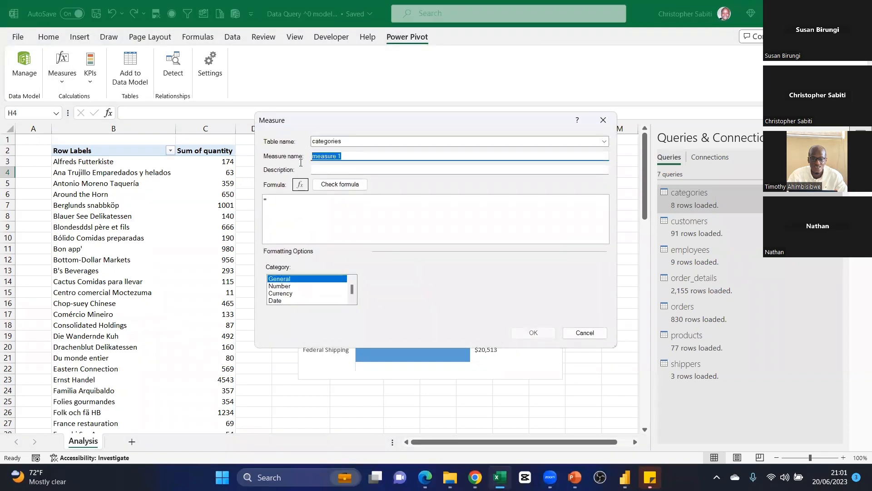
text(Total_Freight)
- Define the Total_Freight formula as =SUM(orders[freight]) and create the measure
click(295, 201)
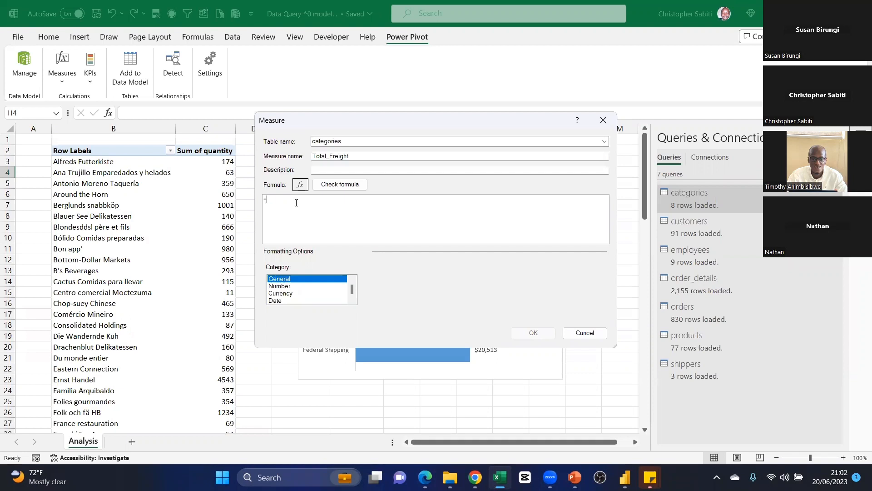
text(sum()
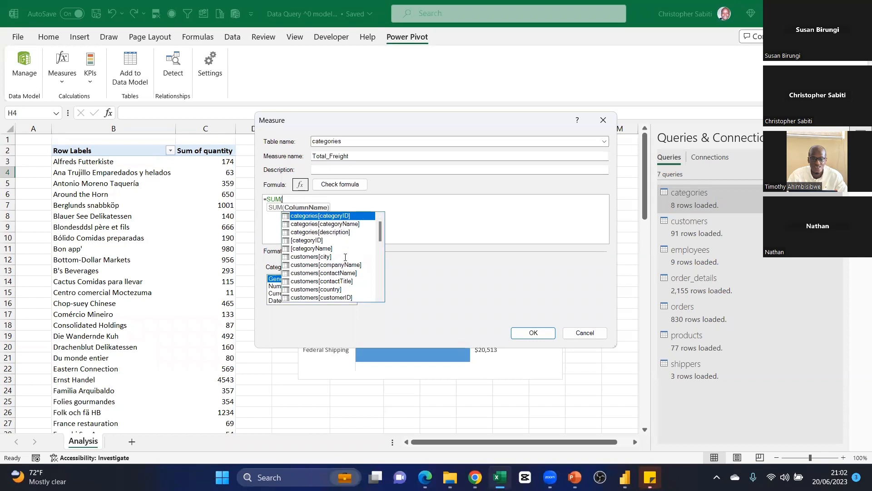
drag(381, 231, 380, 280)
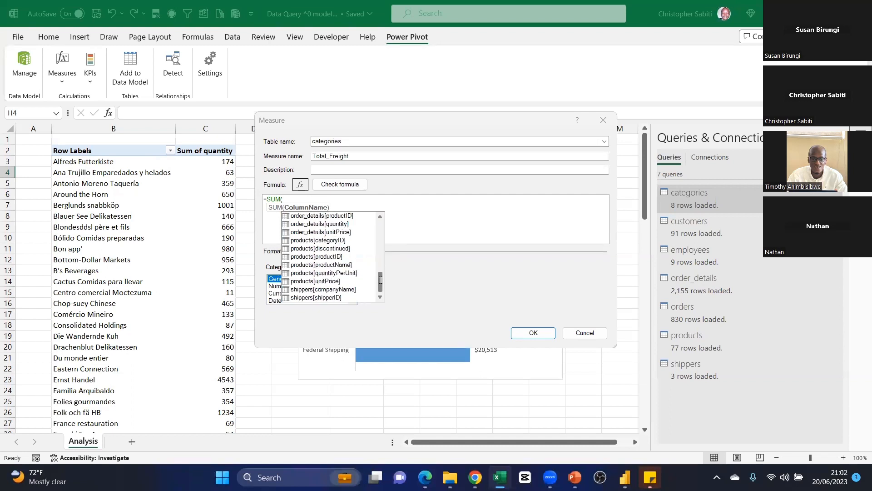
scroll(338, 253, up, 1)
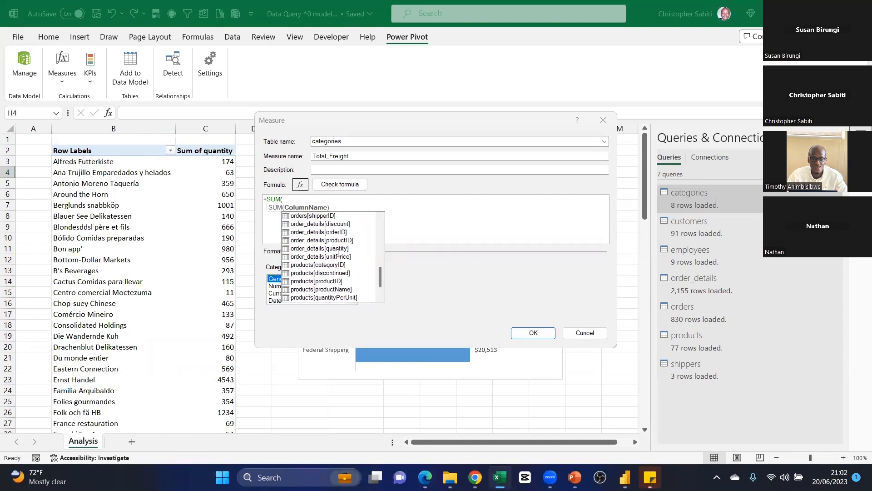
scroll(347, 253, up, 2)
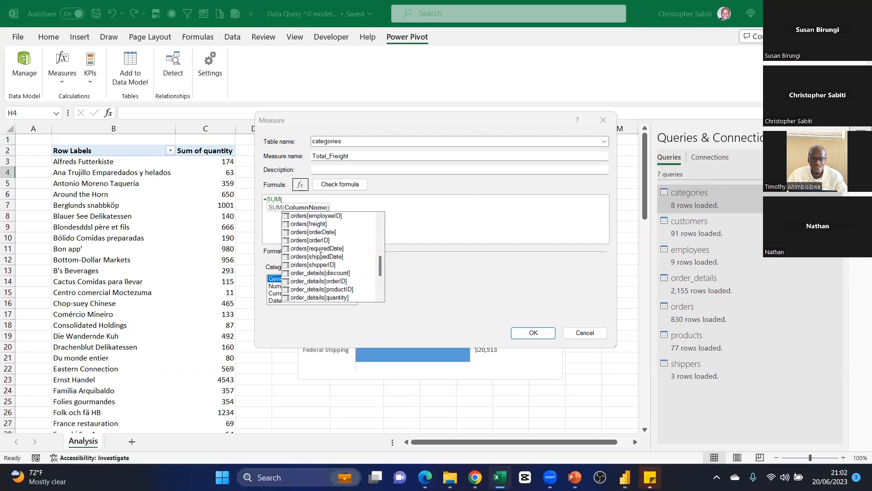
scroll(321, 256, up, 1)
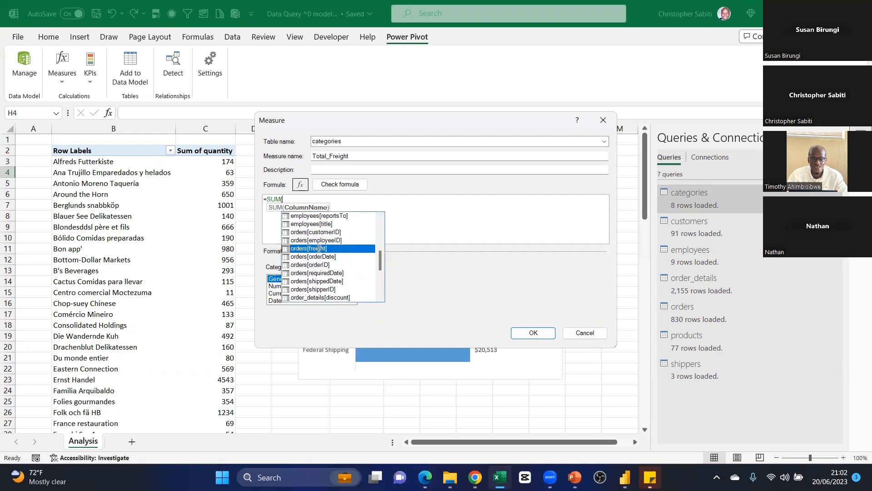
double_click(319, 249)
text())
click(530, 337)
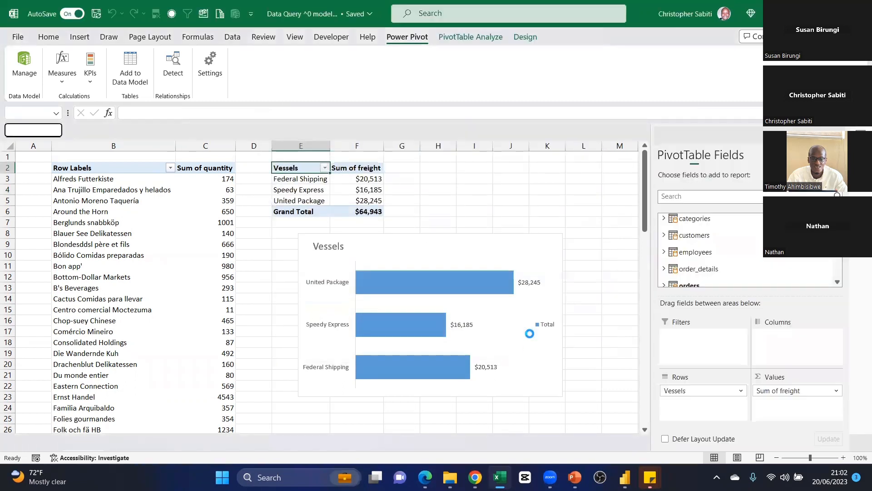
- Look for the Total_Freight measure among the PivotTable fields by browsing the tables and searching for "to"
scroll(739, 218, down, 2)
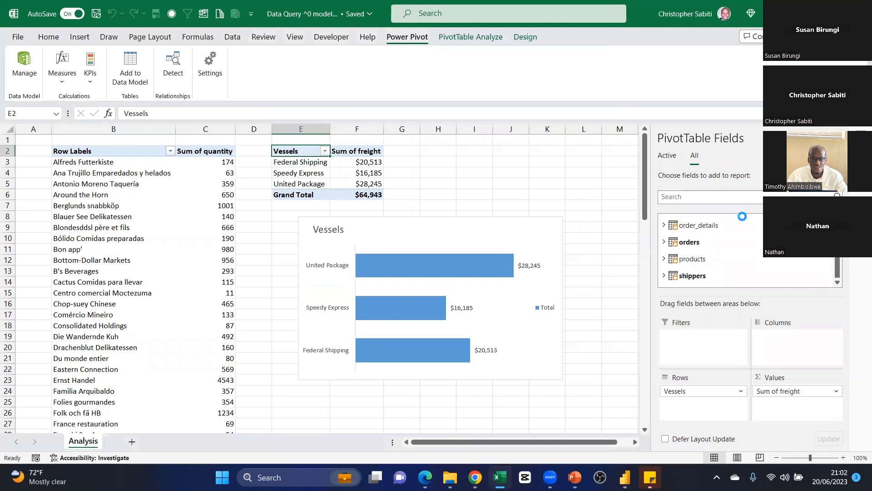
click(665, 276)
scroll(707, 269, up, 2)
click(664, 286)
scroll(685, 253, up, 3)
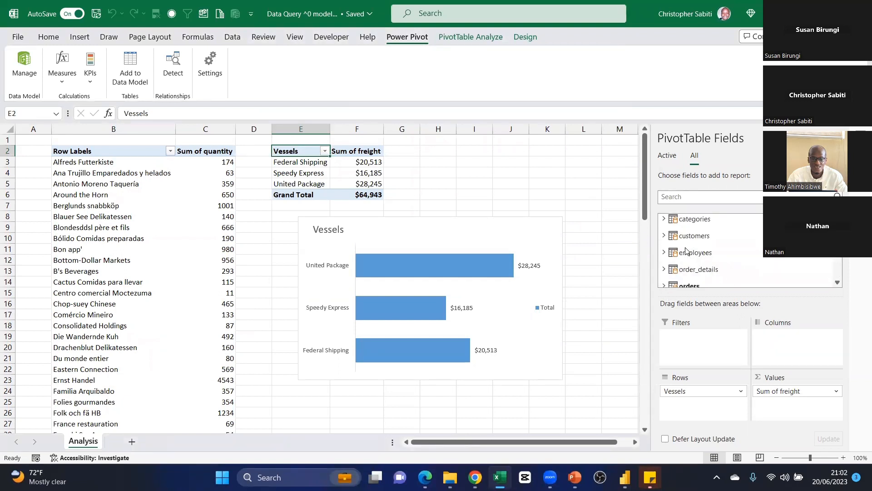
click(664, 285)
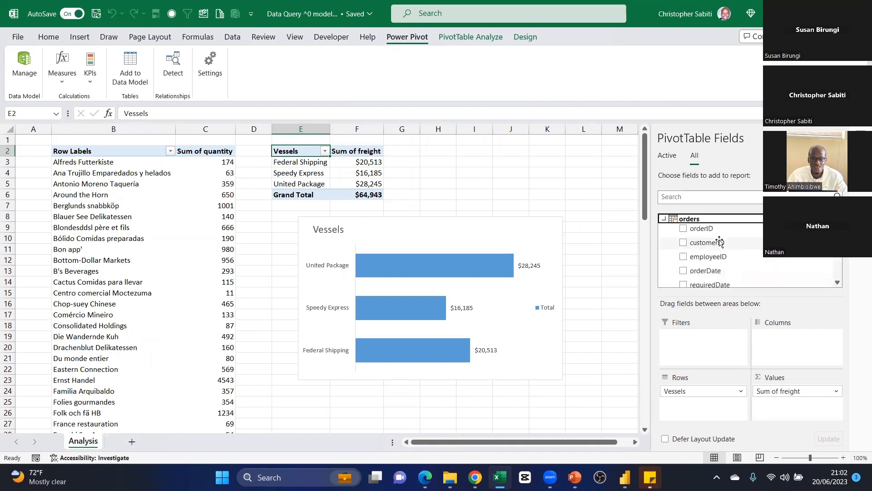
click(664, 218)
scroll(709, 249, up, 3)
click(682, 196)
text(to)
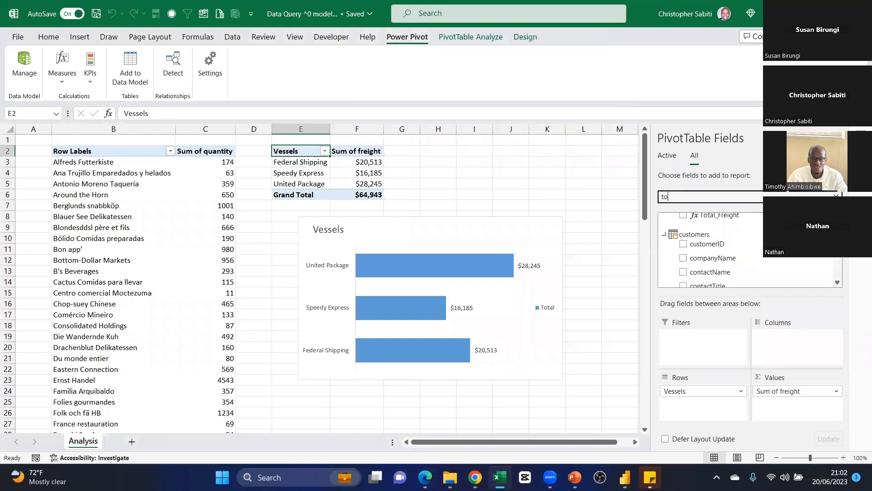
scroll(742, 230, up, 1)
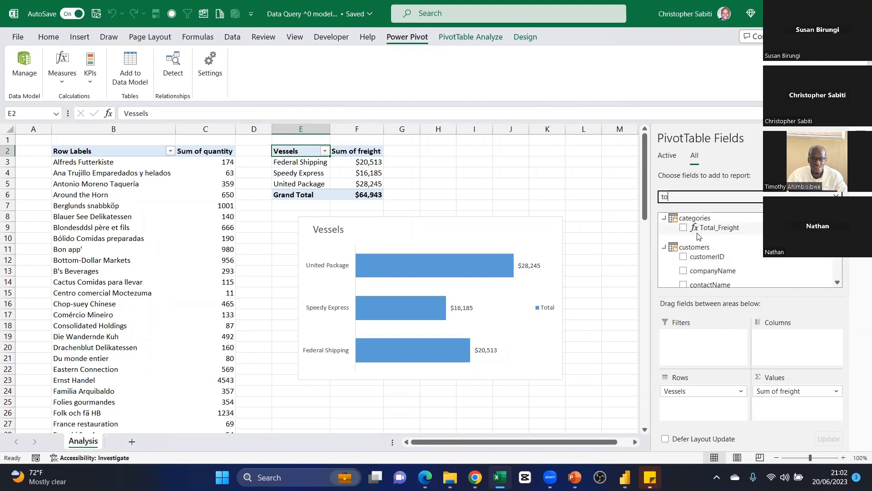
- Insert a PivotTable from the data model at cell I2 of the Analysis sheet and move the Vessels chart clear of it
click(468, 185)
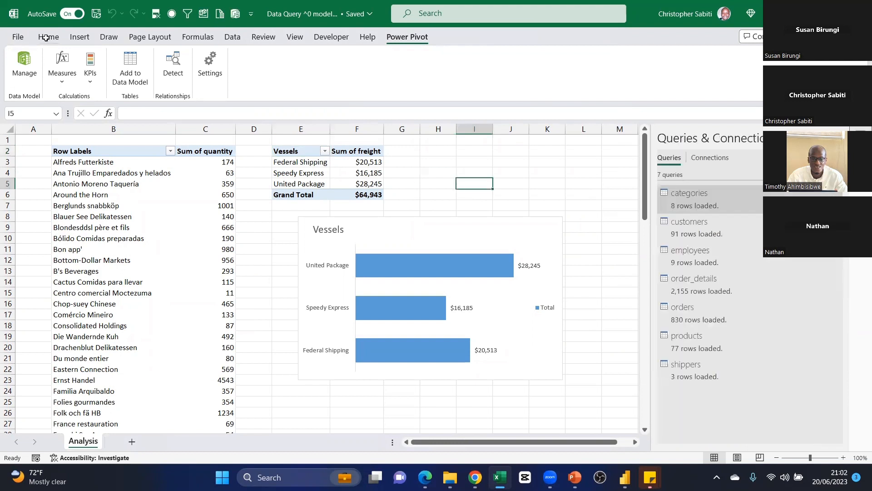
click(233, 14)
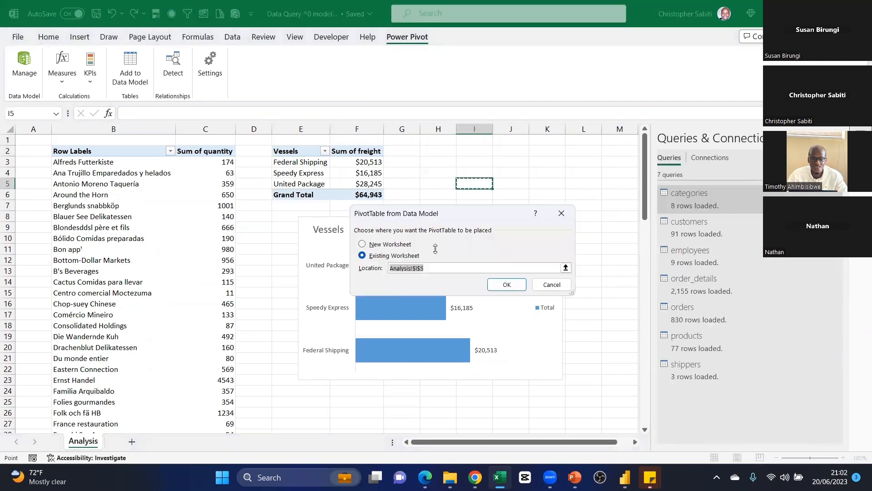
click(464, 151)
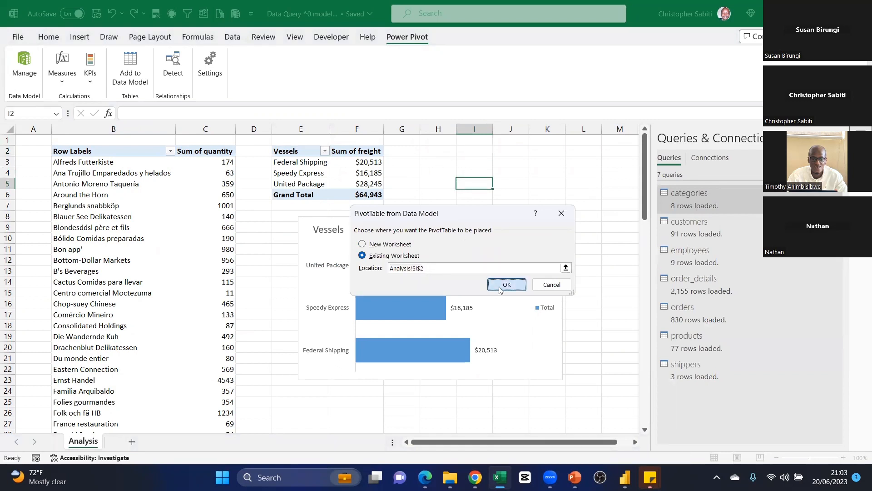
click(506, 285)
drag(521, 233, 364, 278)
- Try adding the Total_Freight measure to the values of the Vessels chart, and undo the addition
click(684, 197)
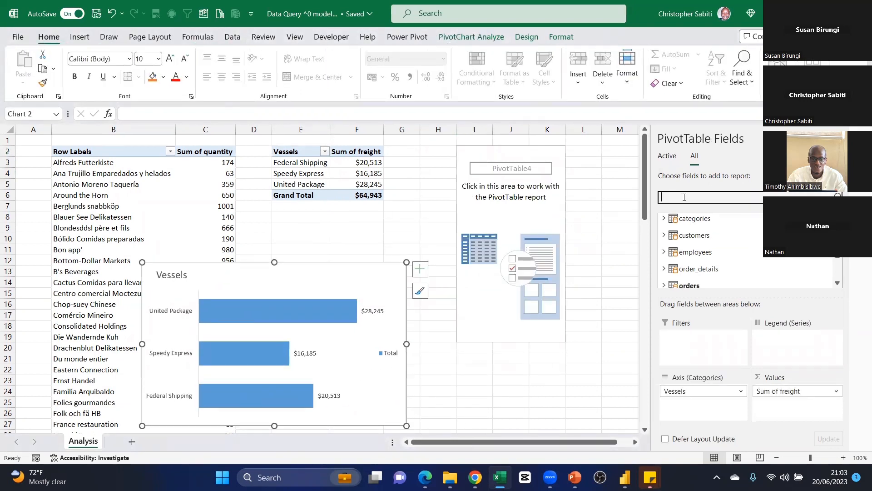
text(ti)
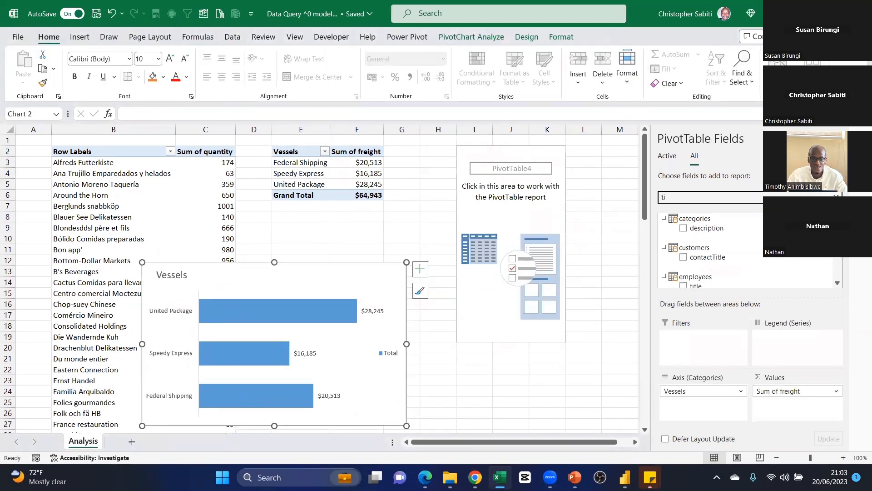
key(BackSpace)
text(o)
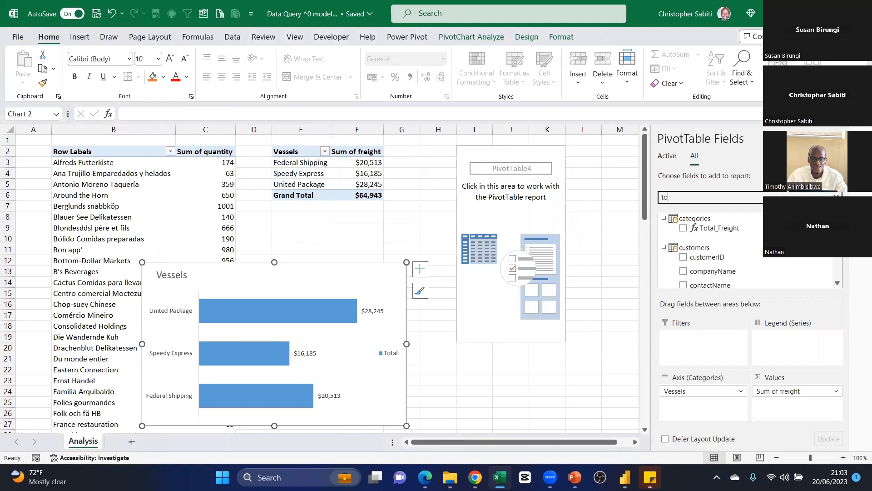
drag(708, 229, 789, 403)
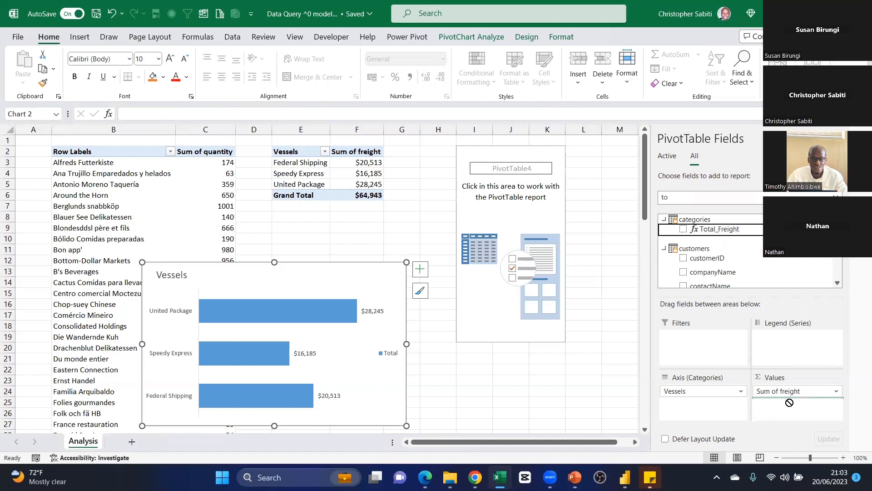
drag(789, 403, 790, 403)
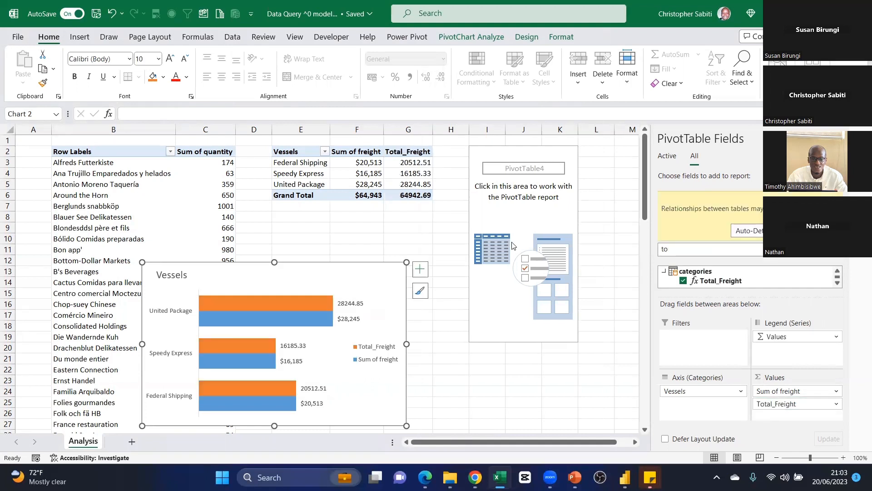
key(ctrl+z)
- Add the Total_Freight measure to the values of the empty PivotTable and compare it with the freight grand total in F6
click(502, 197)
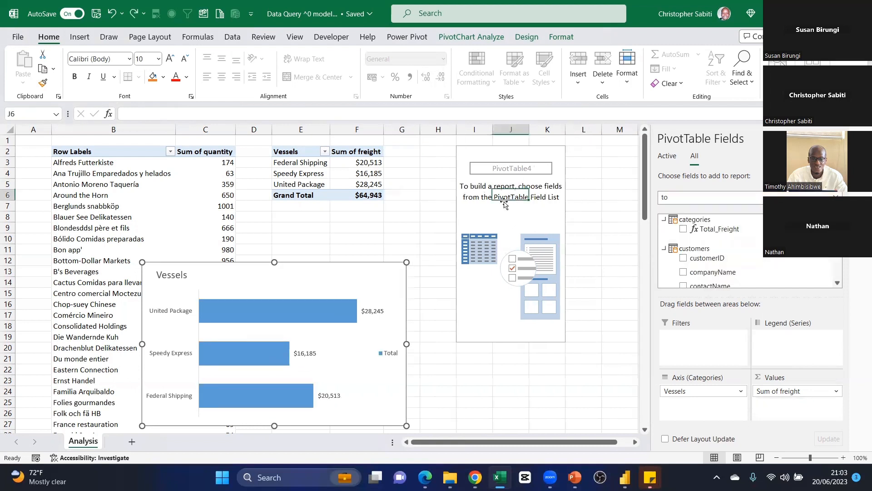
click(675, 198)
text(to)
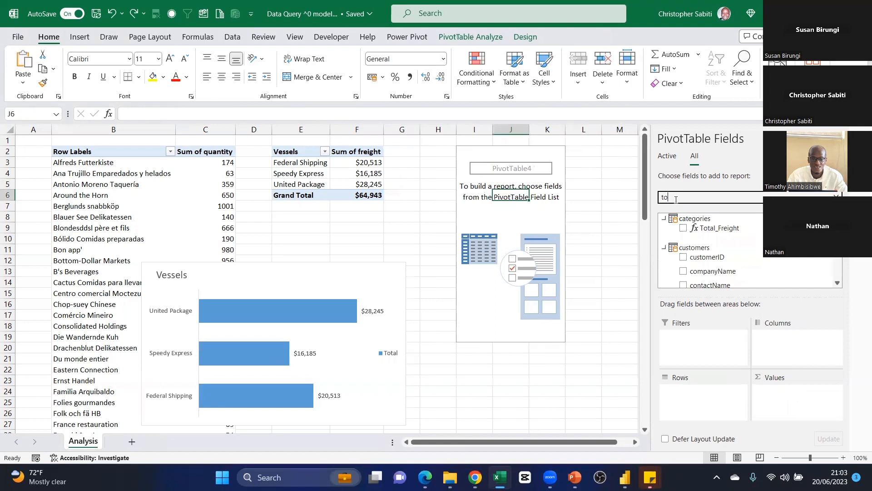
drag(720, 229, 771, 410)
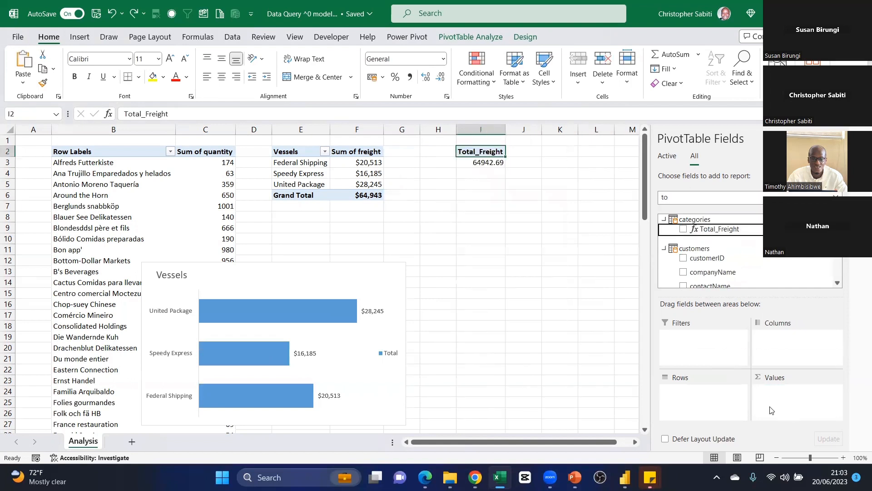
click(478, 164)
click(358, 196)
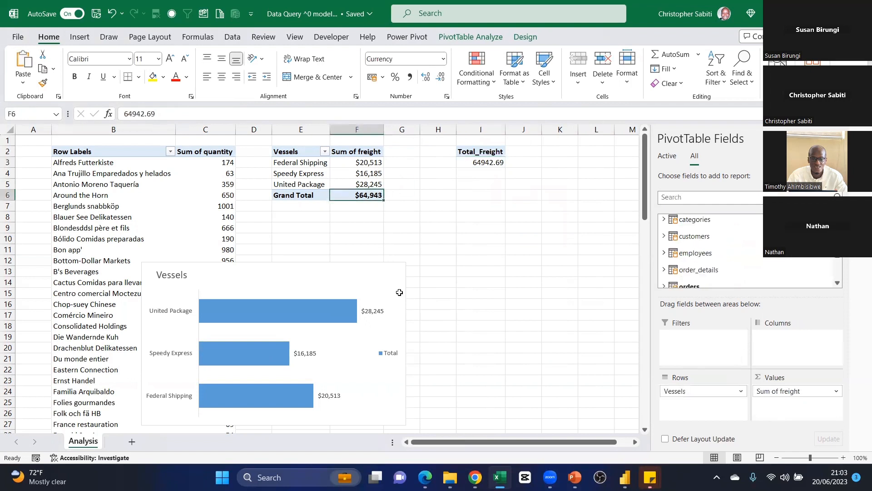
- Edit the Total_Freight measure, renaming it Bonus and changing its formula to =SUM(orders[freight])*0.05
click(492, 162)
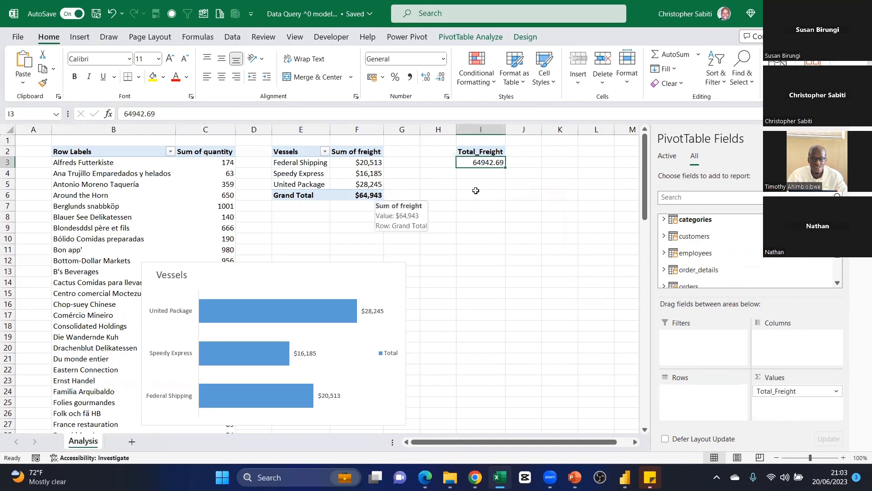
click(689, 198)
text(to)
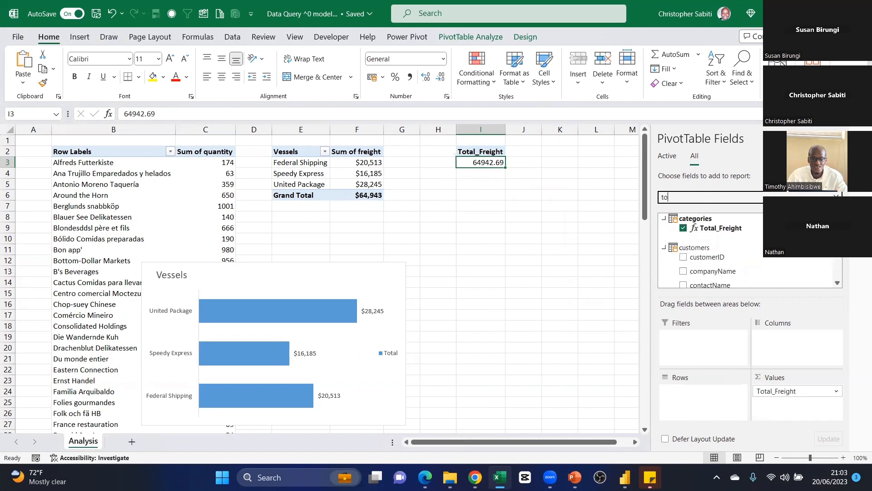
right_click(727, 227)
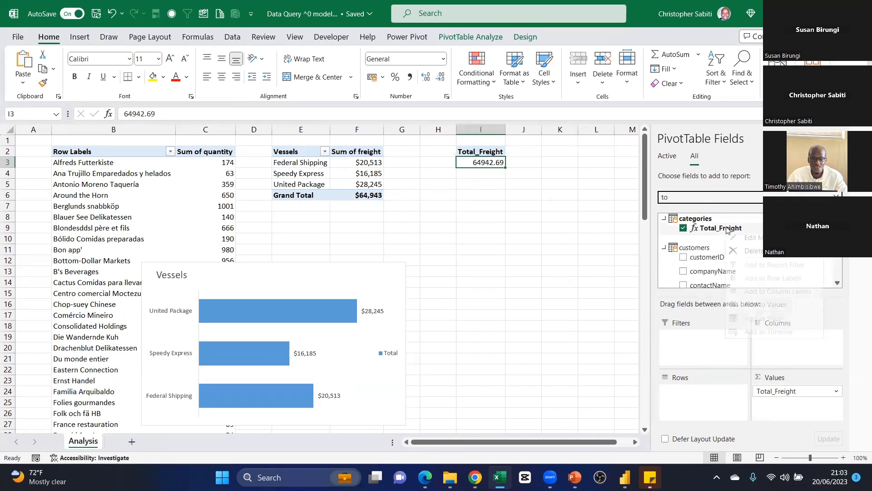
click(746, 240)
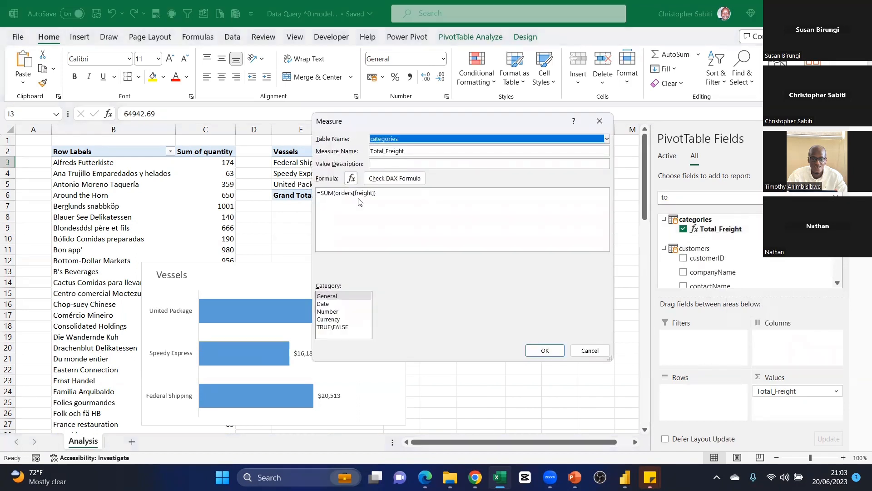
key(Tab)
text(B)
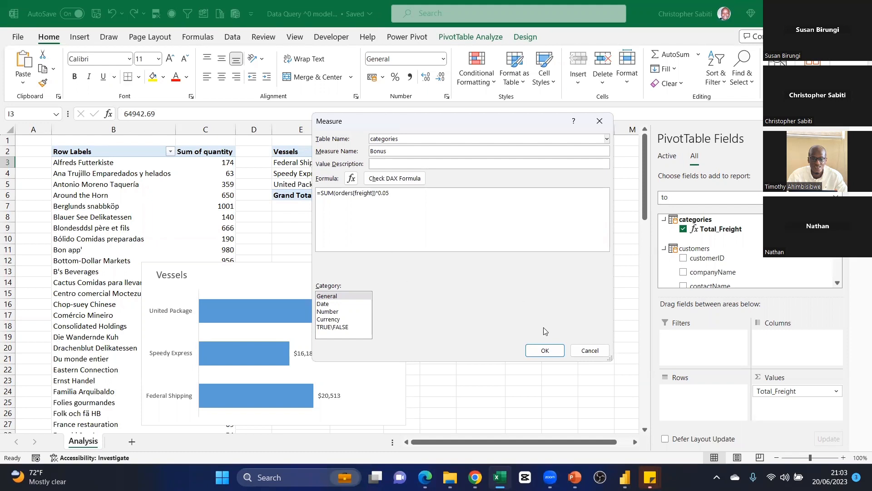
click(545, 349)
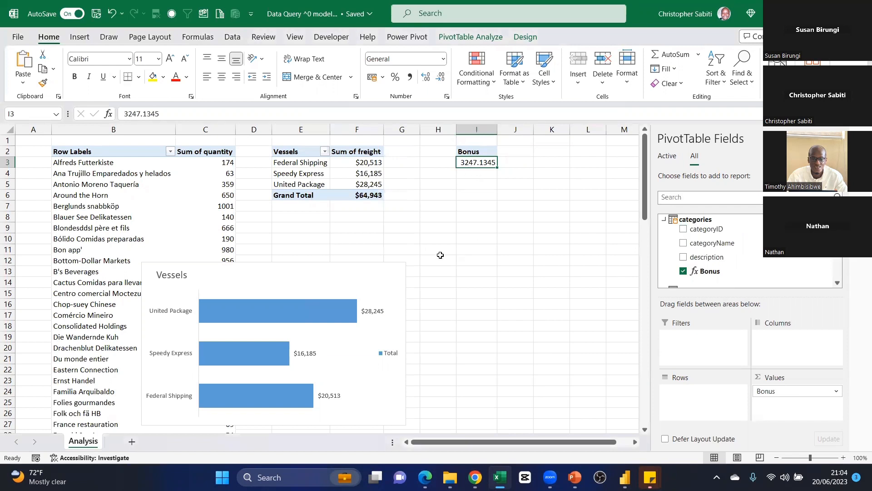
- Add the Bonus measure to the values of the Vessels PivotTable, finding it with the field search
click(318, 173)
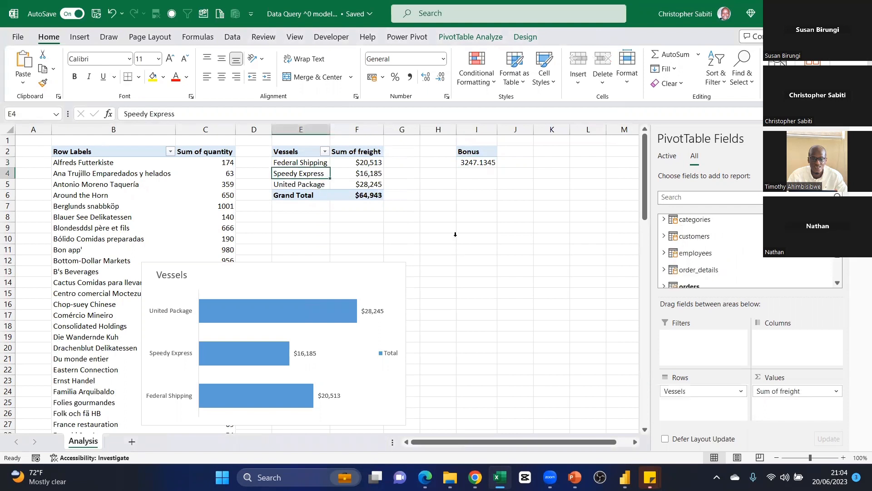
click(686, 198)
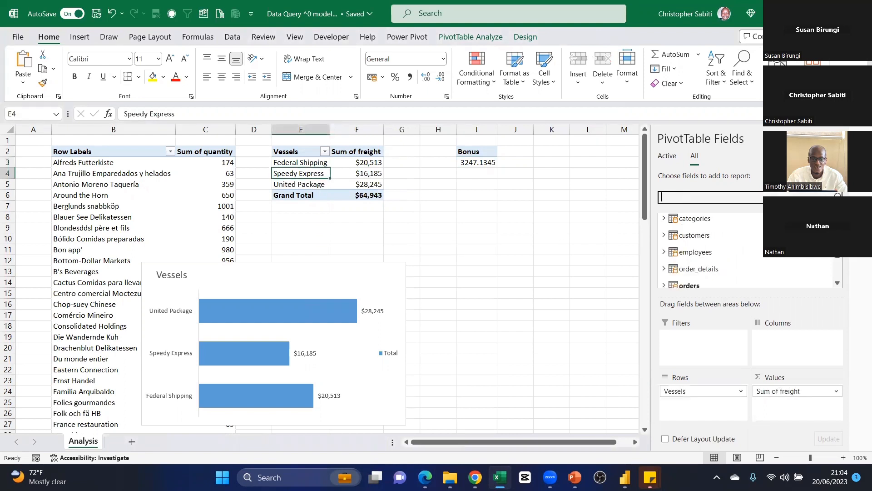
text(bo)
drag(707, 229, 807, 421)
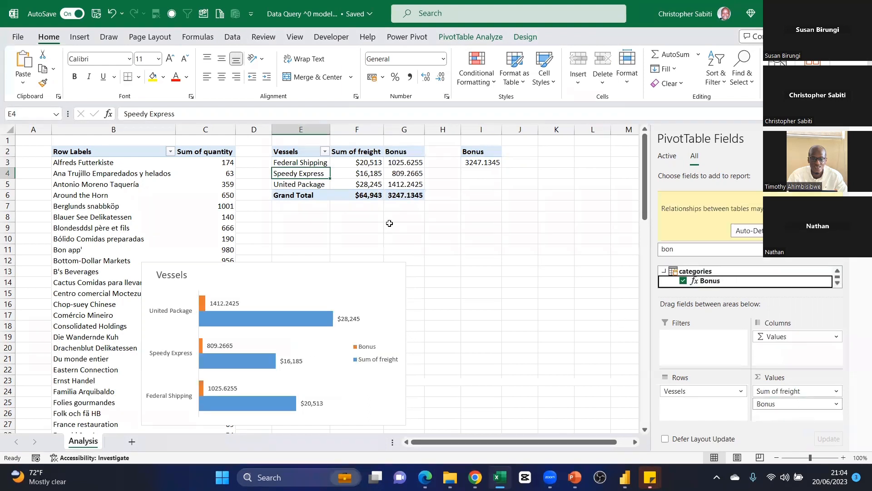
- Format the Bonus values in the Vessels PivotTable as Currency with 0 decimal places and the $ English (Australia) symbol
click(405, 166)
click(369, 164)
drag(409, 164, 408, 185)
right_click(403, 177)
click(403, 177)
click(403, 174)
right_click(402, 174)
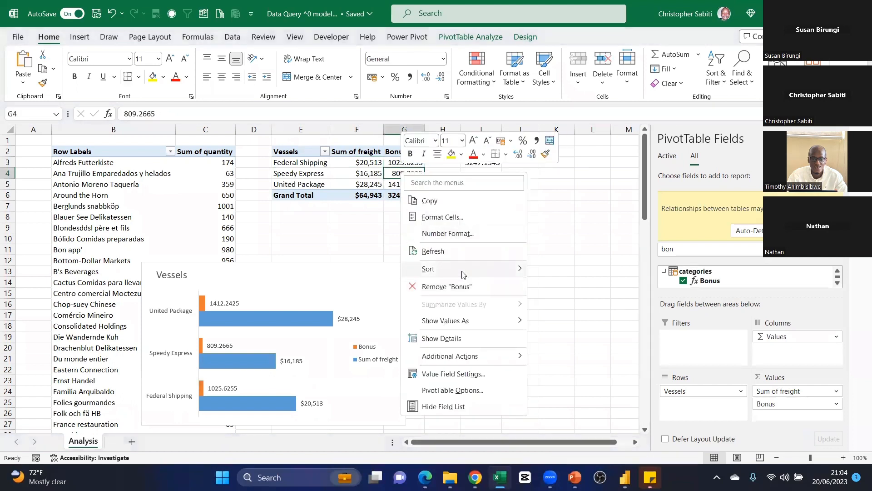
click(448, 234)
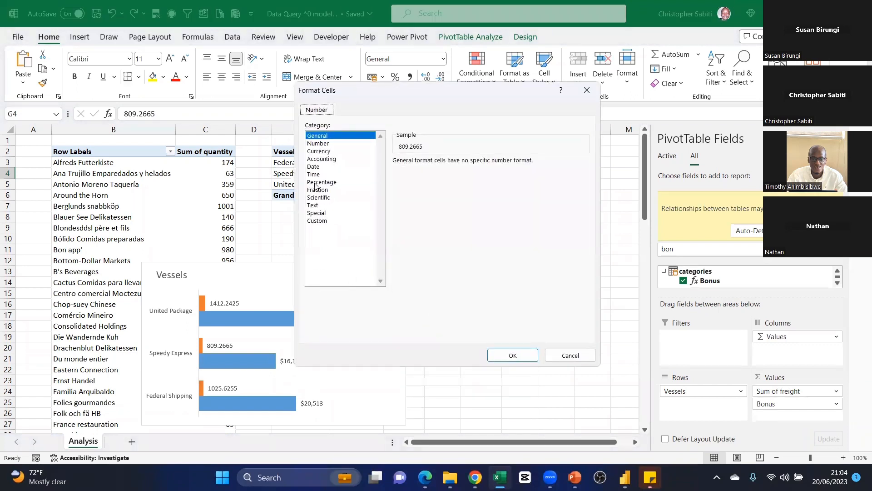
click(318, 151)
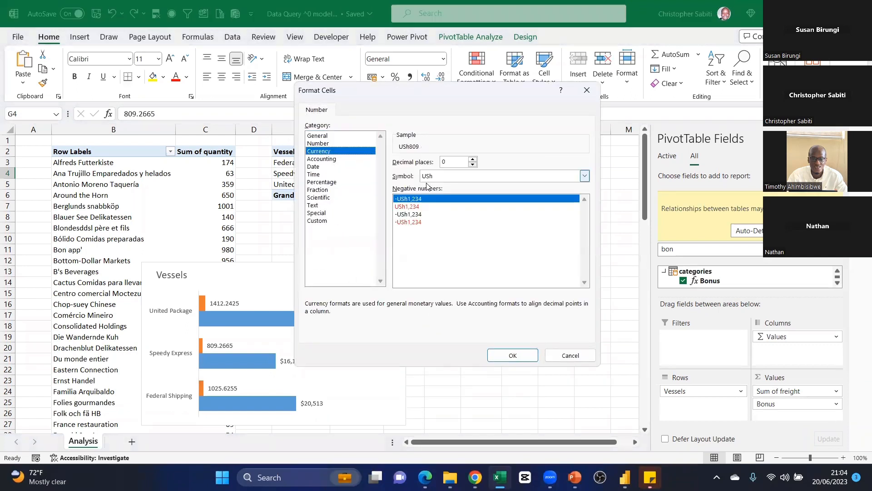
click(585, 175)
click(438, 302)
click(499, 355)
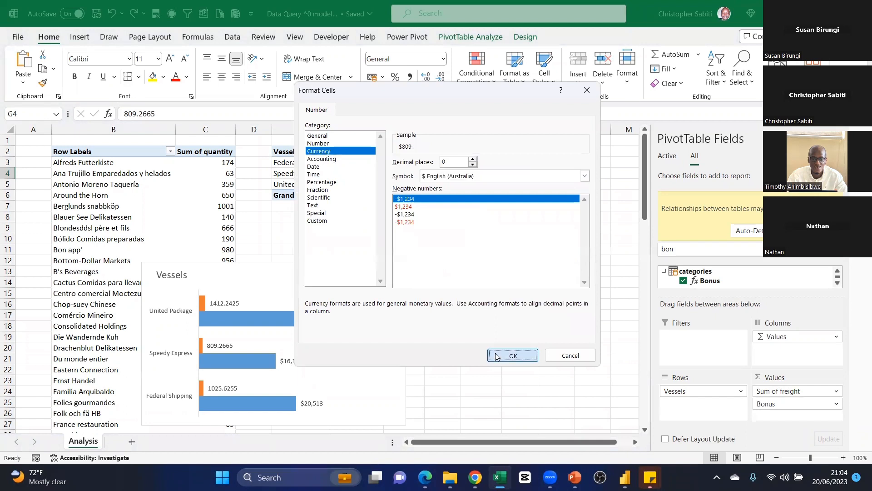
click(460, 231)
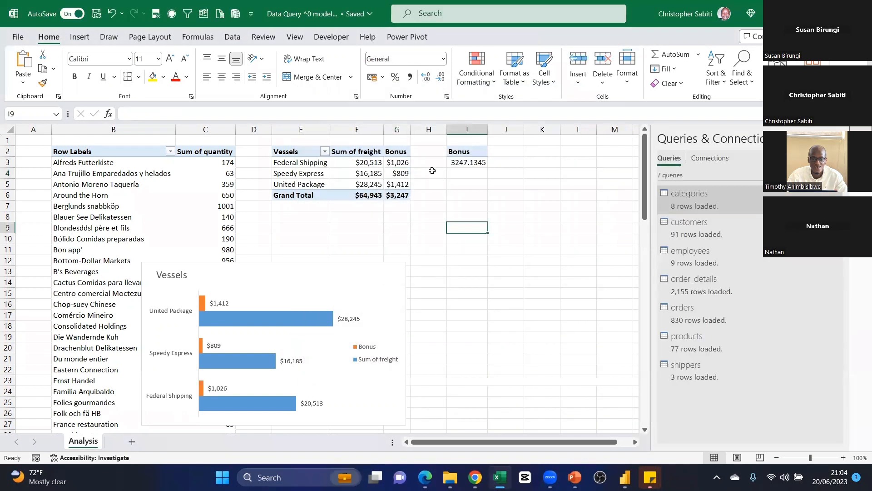
- Widen column G and move the Vessels chart directly below its PivotTable, clear of the customer quantity table
drag(410, 129, 439, 129)
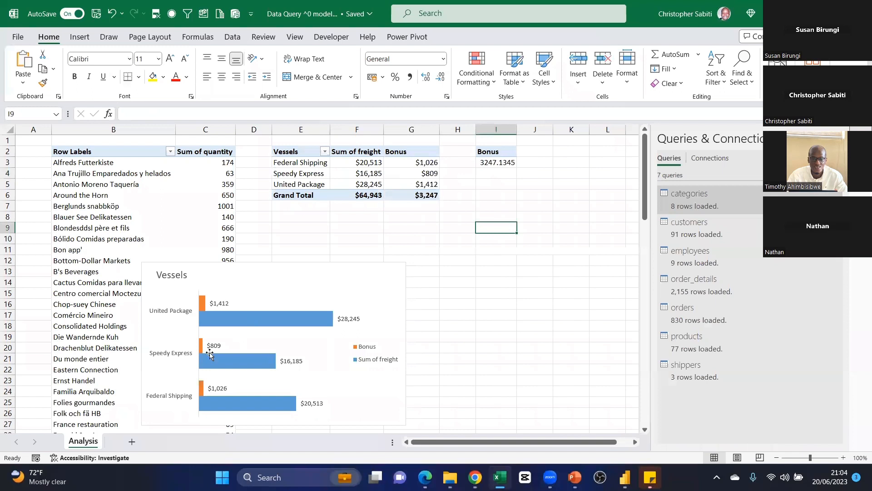
drag(252, 282, 395, 245)
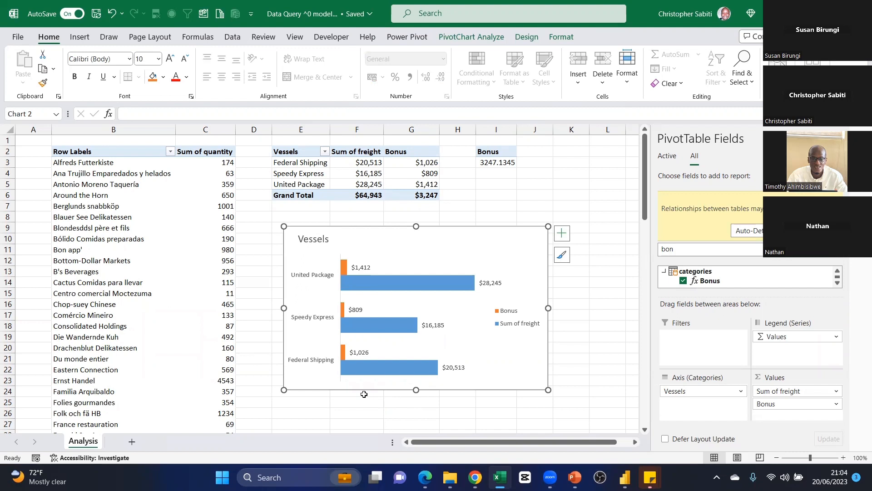
- Run relationship auto-detection for the Vessels PivotTable, close its result and collapse the categories table in the field list
click(749, 230)
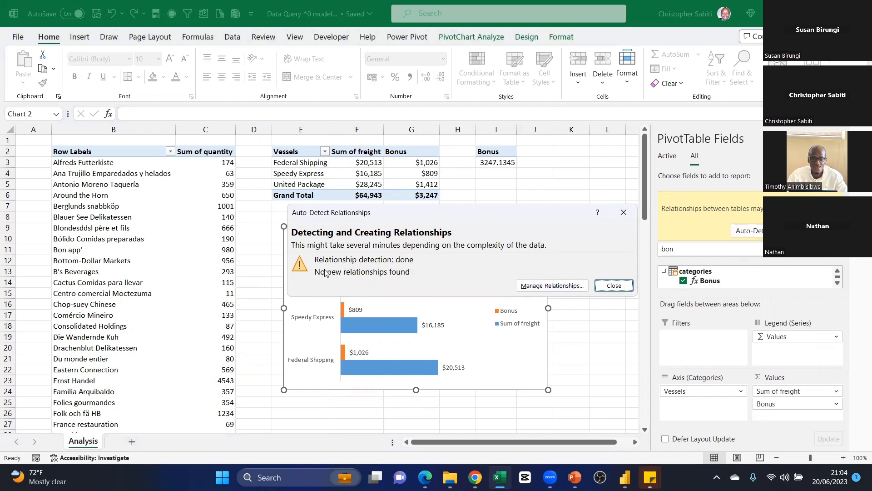
key(Return)
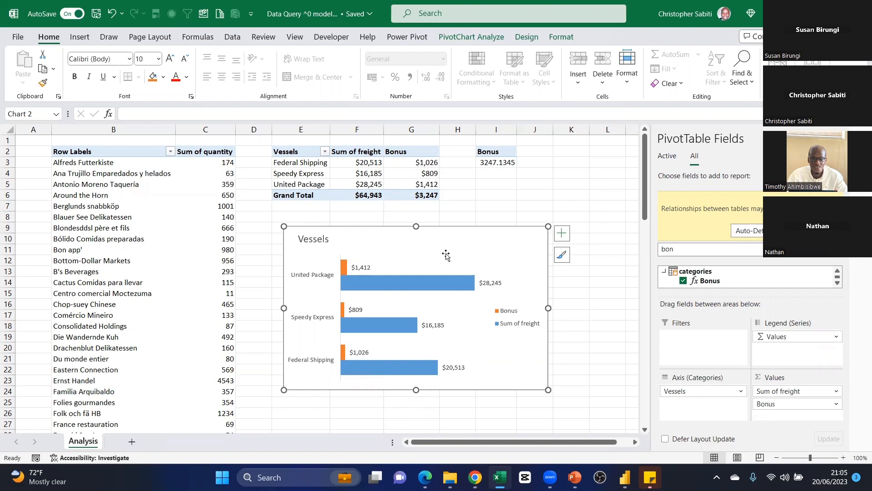
click(664, 272)
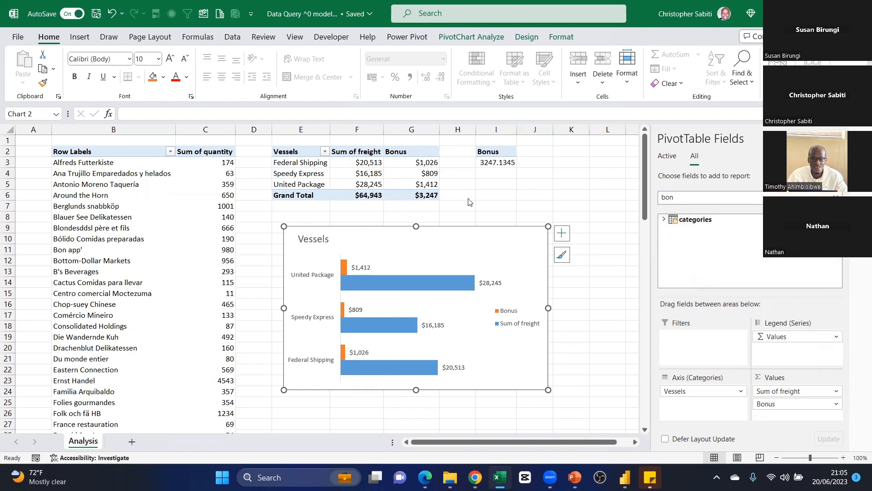
- Compare the standalone Bonus value in I3 with the Bonus column of the Vessels PivotTable and the chart
click(488, 168)
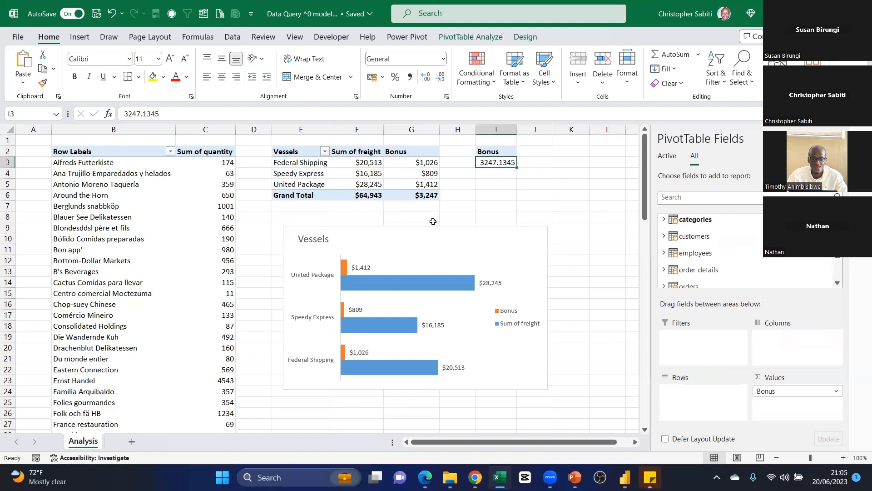
click(419, 262)
click(499, 164)
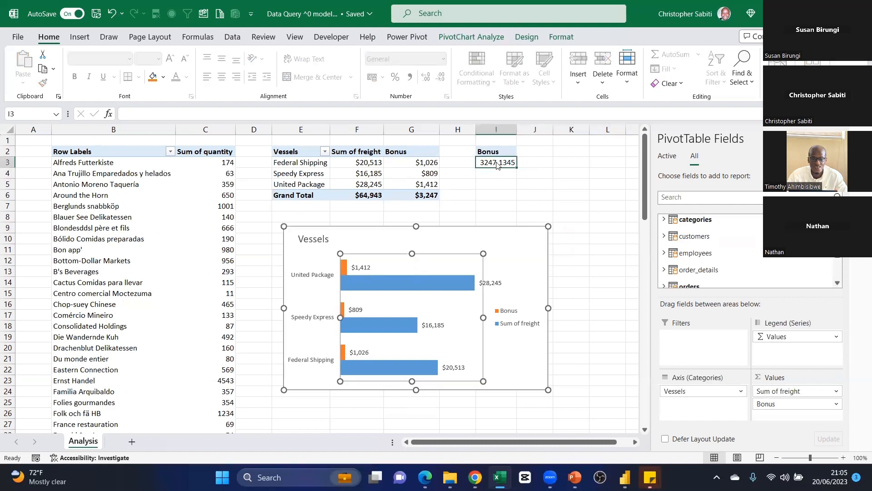
click(415, 178)
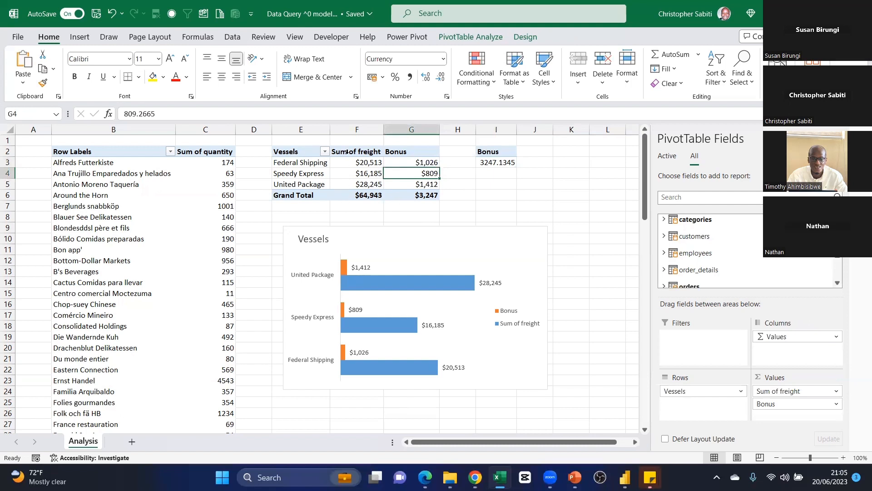
mouse_move(360, 176)
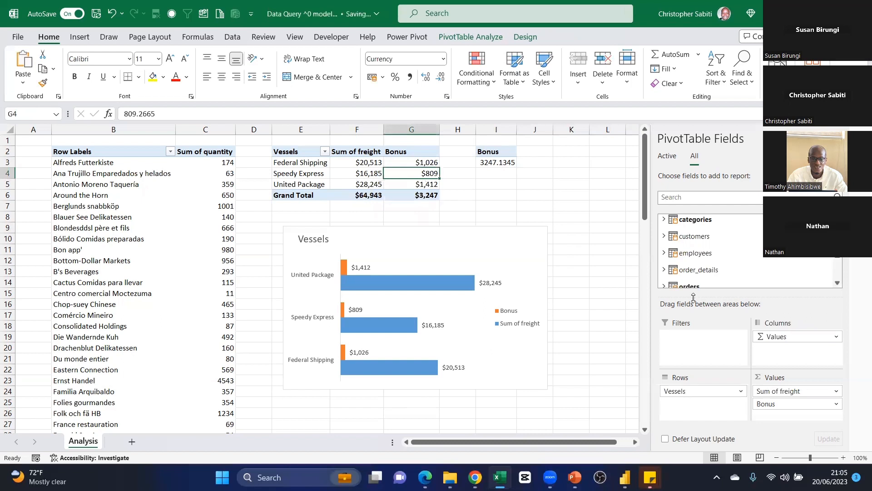
- Start a new measure in the products table with the formula =DISTINCTCOUNT(customers[companyName]) and check its DAX syntax
scroll(685, 279, down, 3)
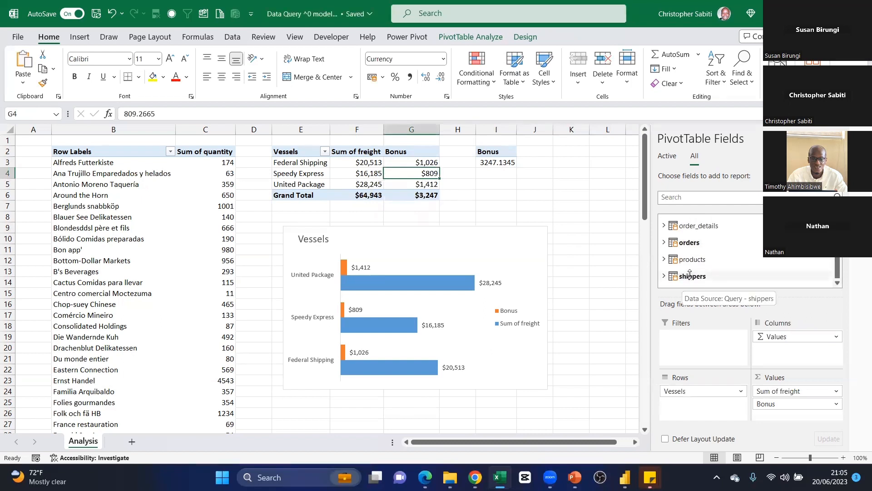
right_click(689, 264)
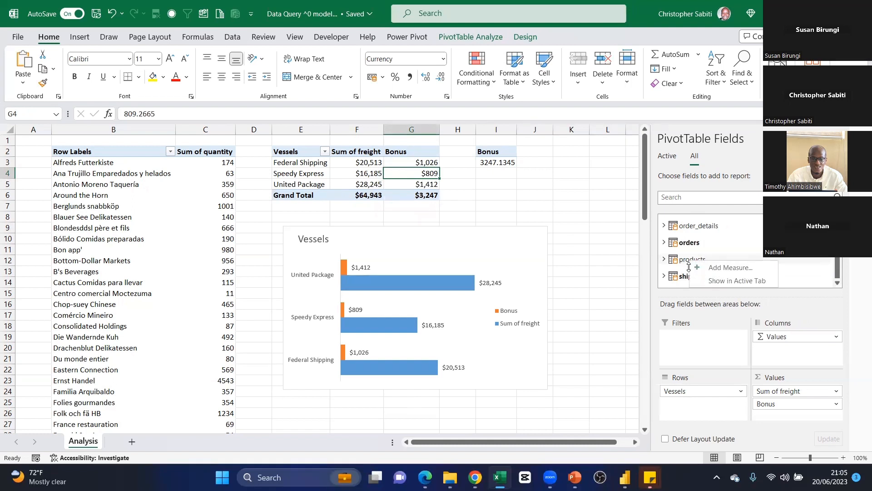
click(715, 267)
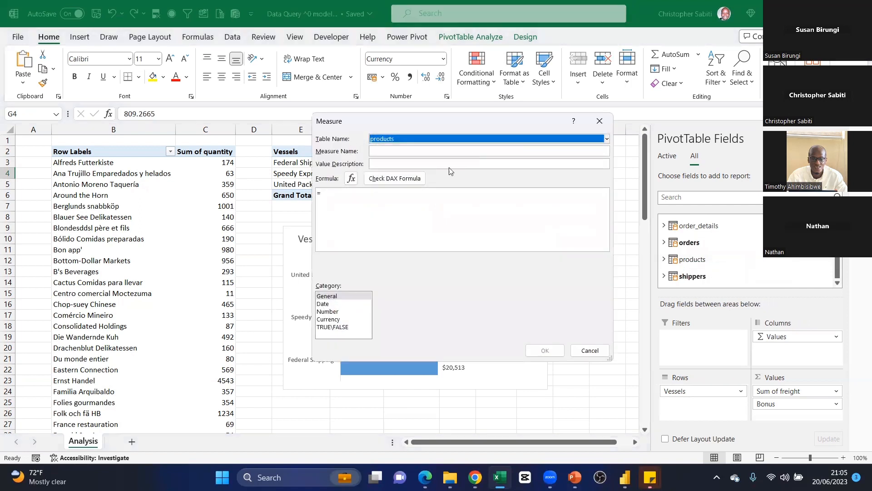
click(332, 198)
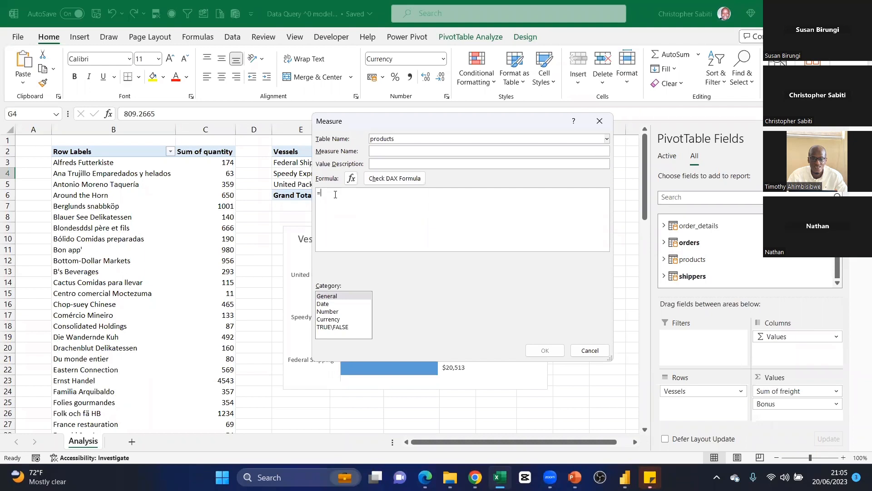
text(coun)
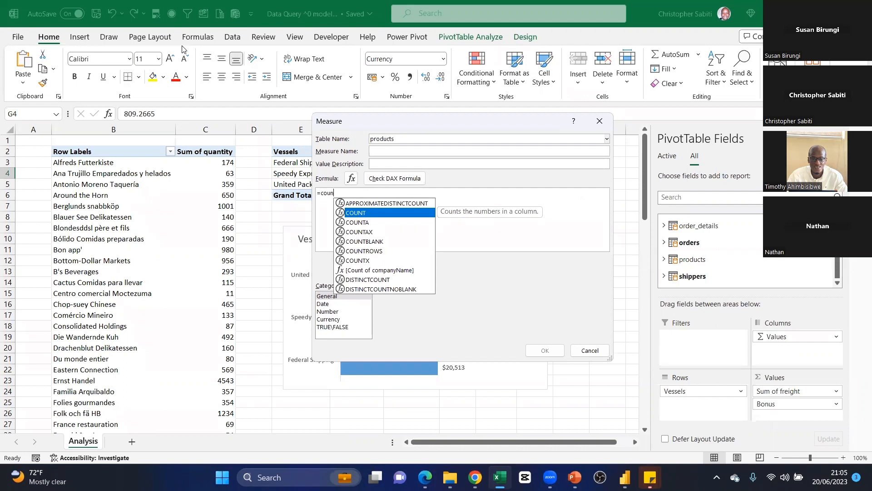
click(364, 280)
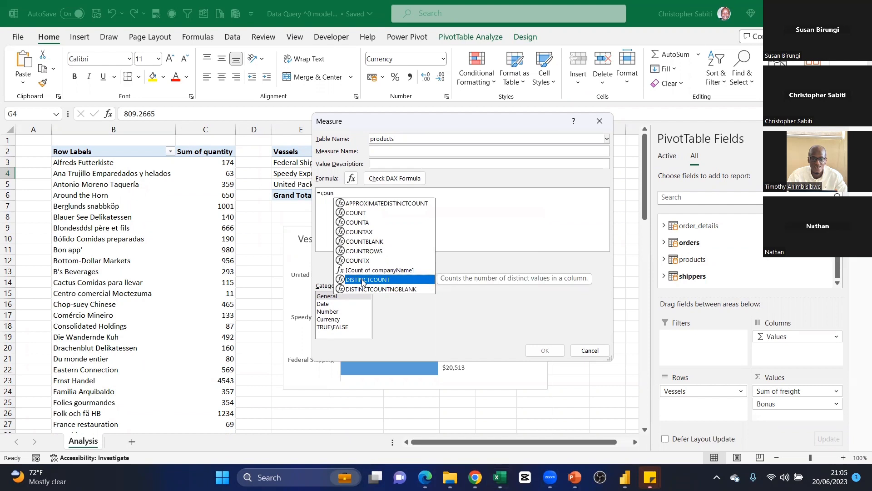
double_click(364, 279)
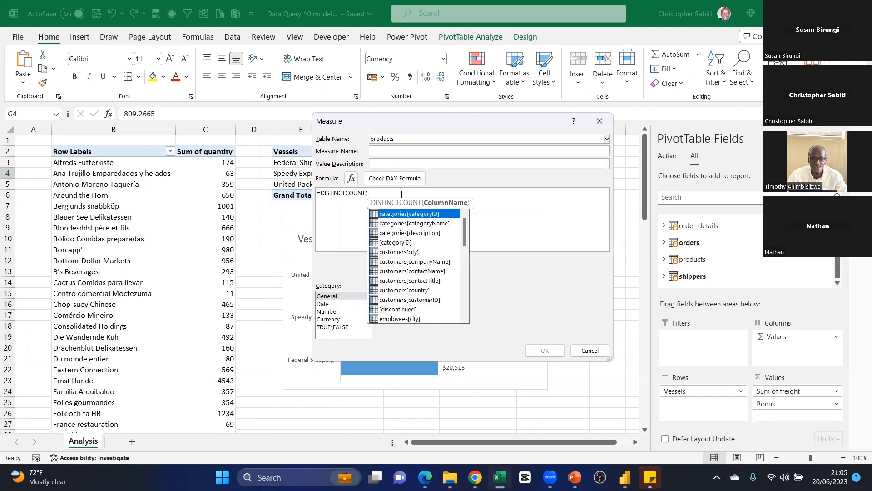
click(409, 262)
double_click(409, 262)
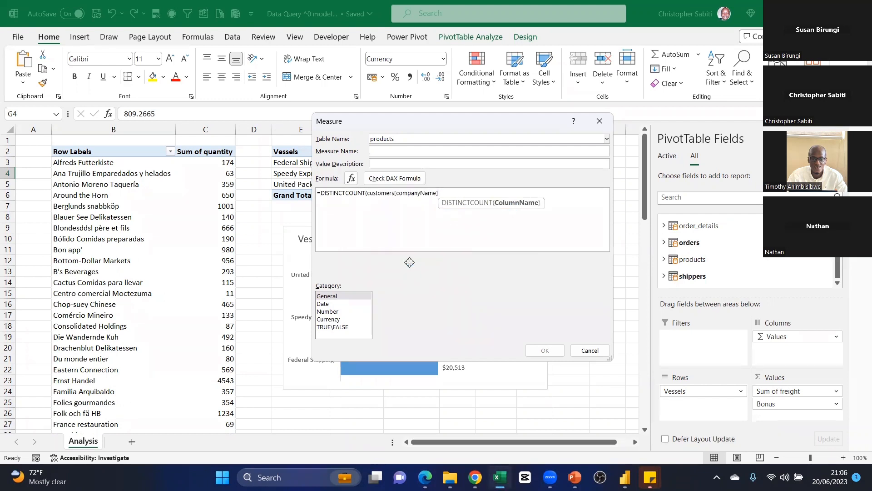
text())
key(BackSpace)
text())
click(393, 178)
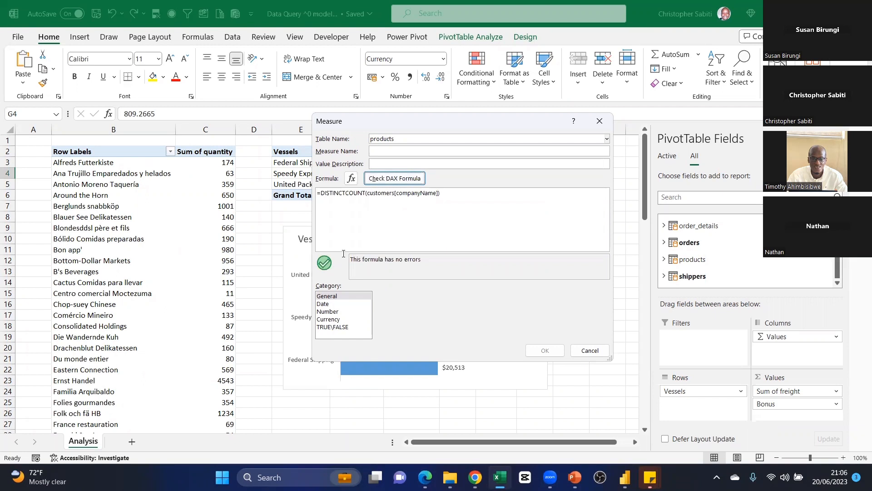
- Test the DAX check with a stray quotation mark after the formula, remove the mark and check again
click(448, 197)
click(388, 177)
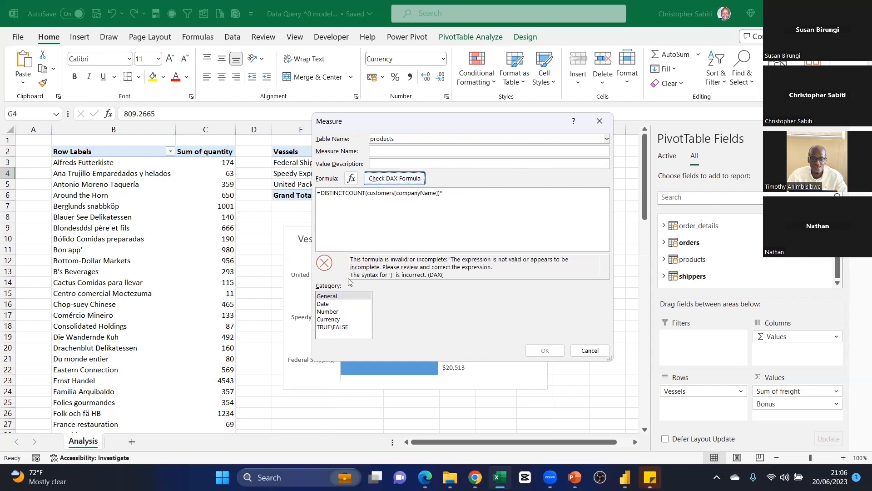
click(453, 200)
key(BackSpace)
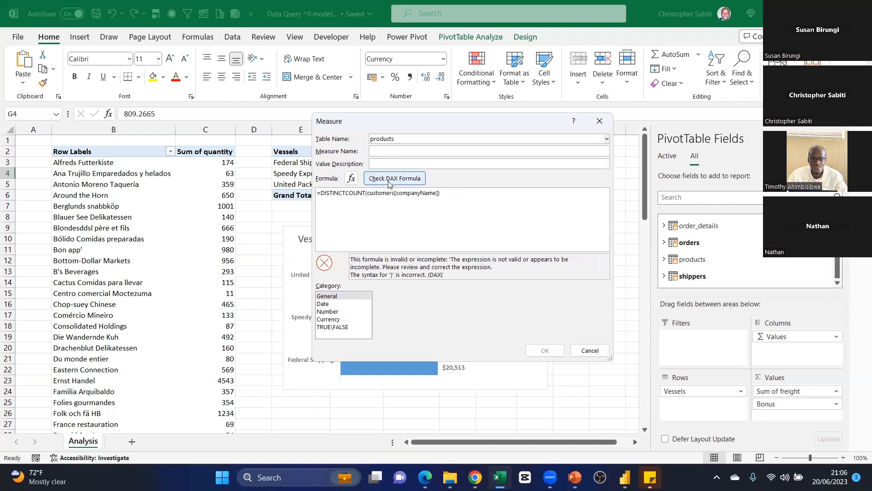
click(394, 178)
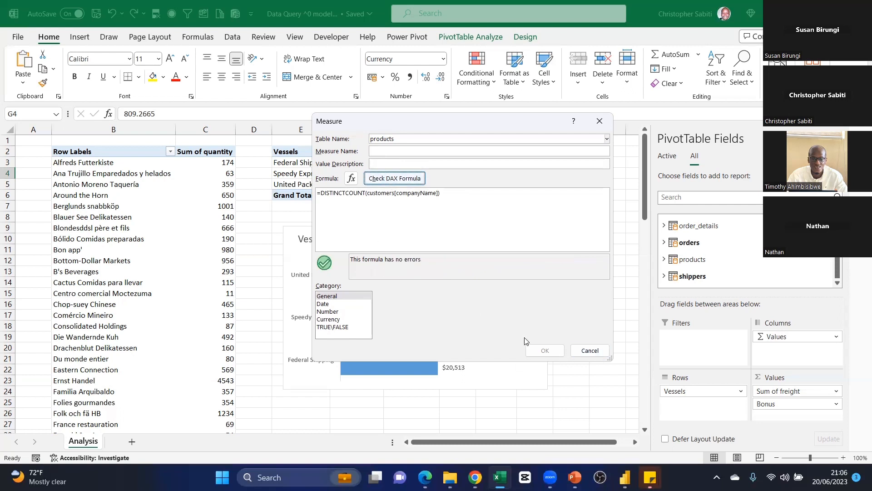
- Name the new products measure DistinctCounts and save it with its customer company name formula
click(368, 193)
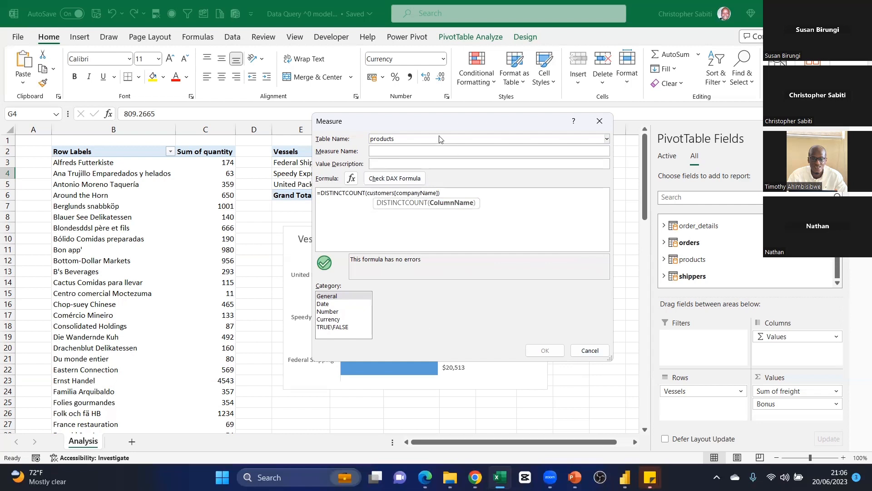
click(397, 176)
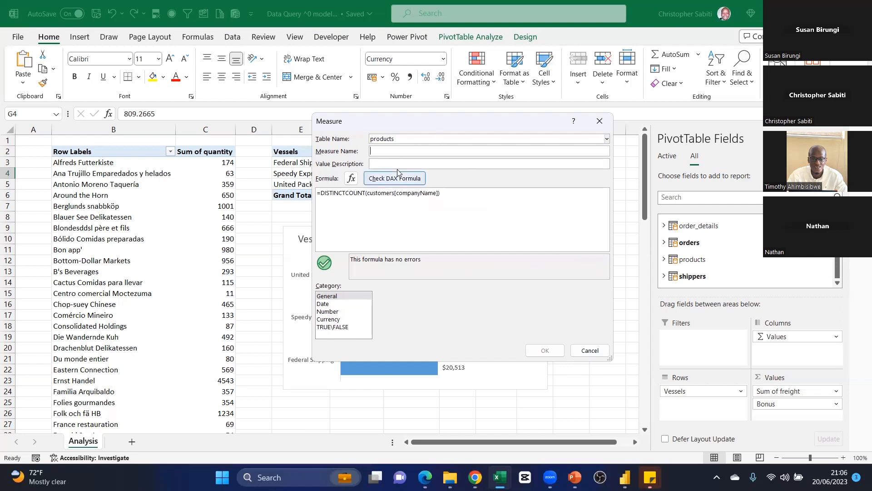
text(C)
text(istinct)
text(Count)
text(s)
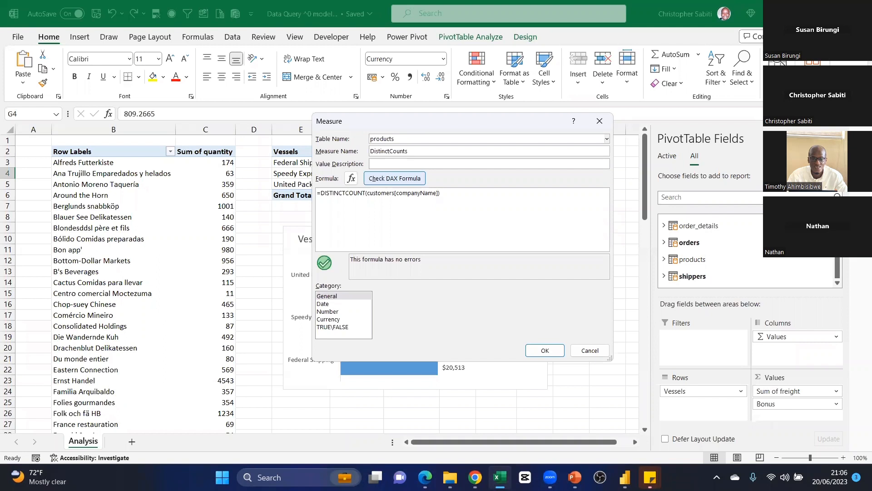
click(545, 355)
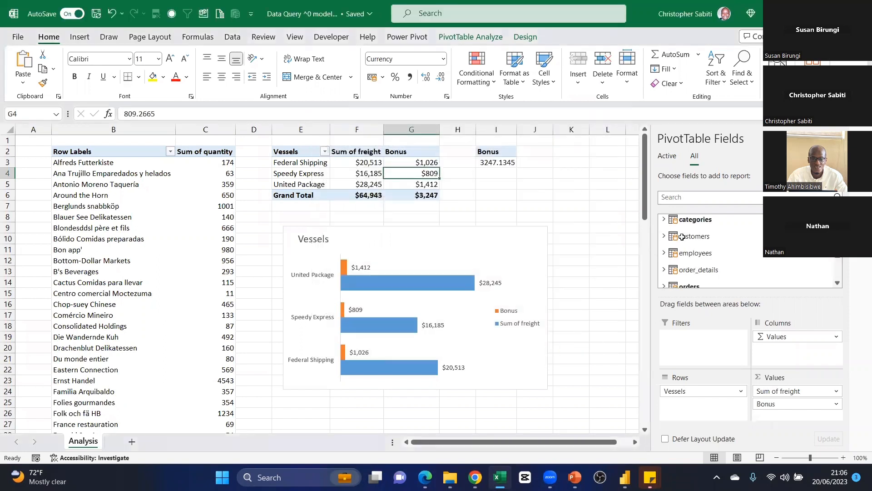
- Find the DistinctCounts measure by searching the fields for "di" and use it instead of Bonus in the standalone PivotTable at I2
click(495, 163)
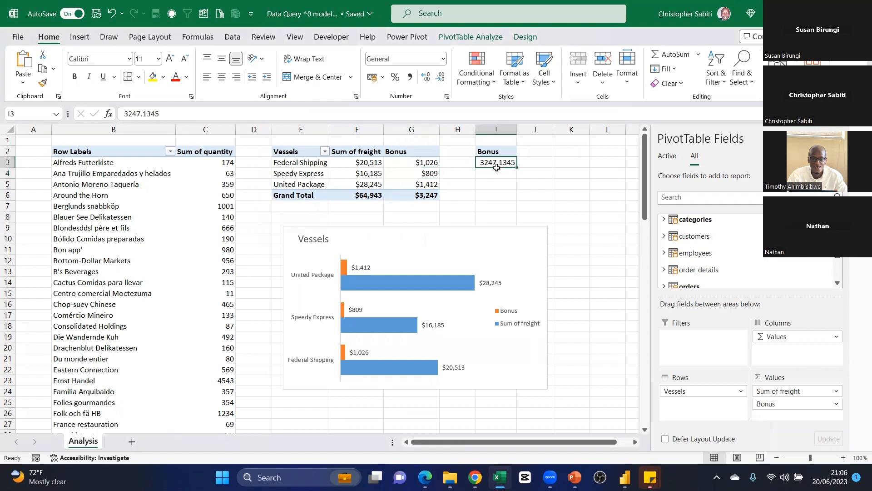
click(682, 197)
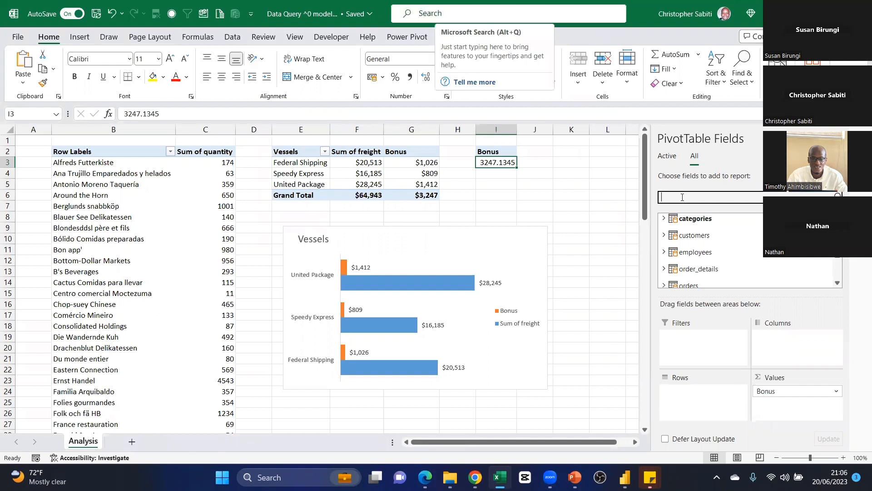
text(di)
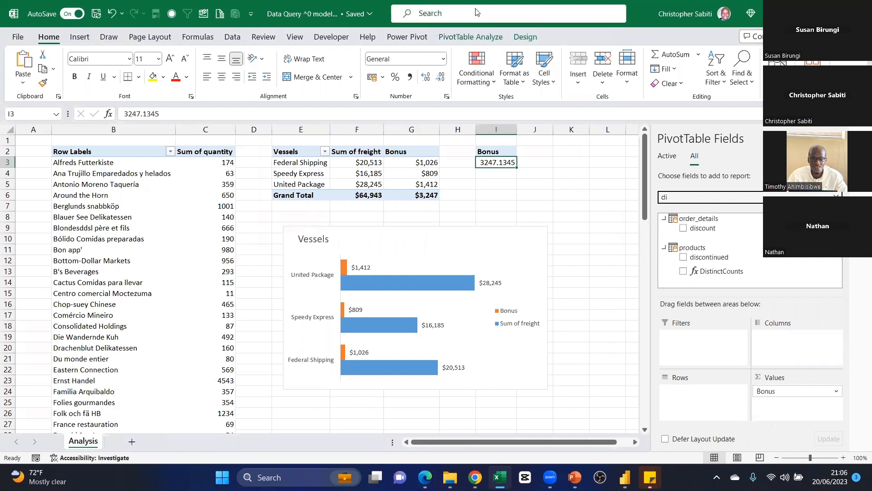
drag(704, 273, 598, 311)
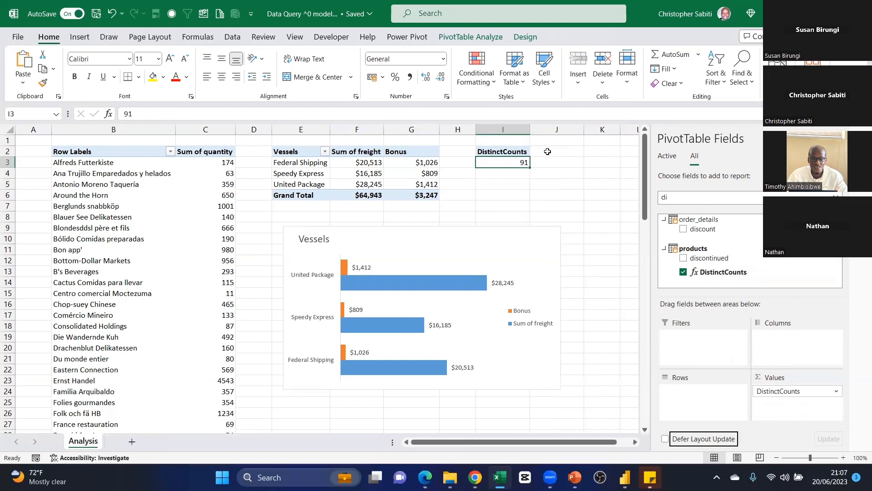
- Rename the DistinctCounts header in I2 to Customers and reselect the value cell below it
click(509, 151)
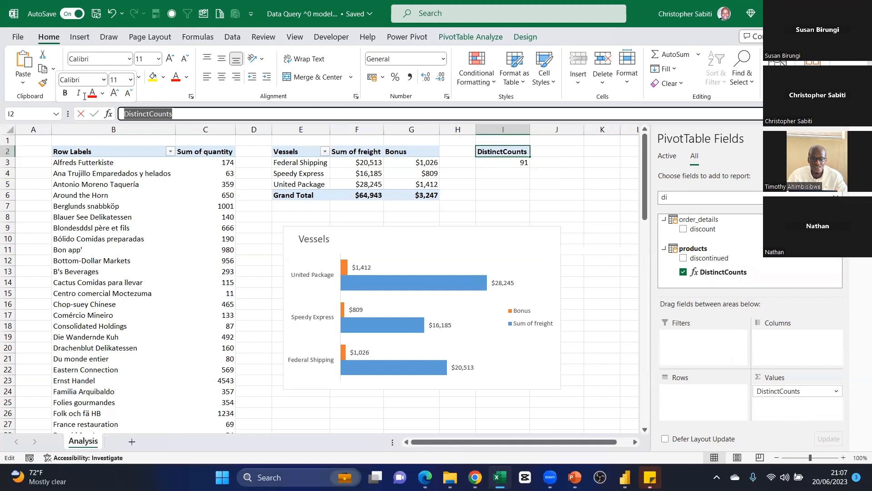
text(Custo)
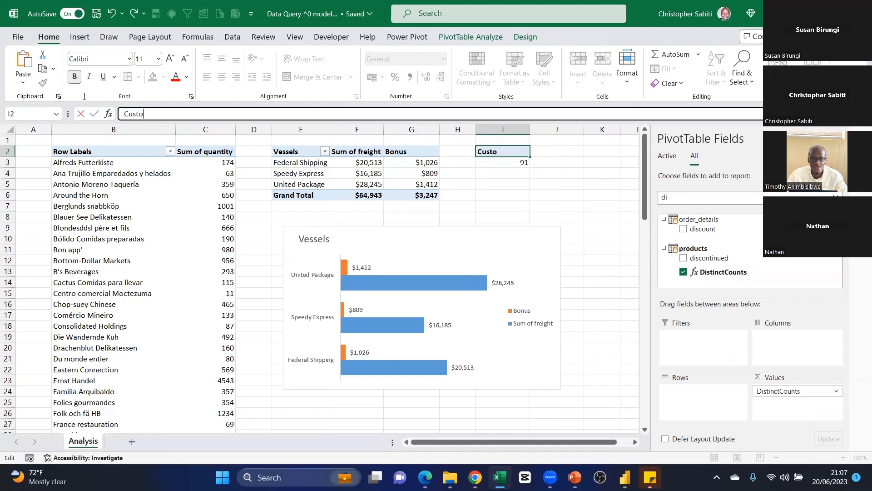
text(mers)
key(Return)
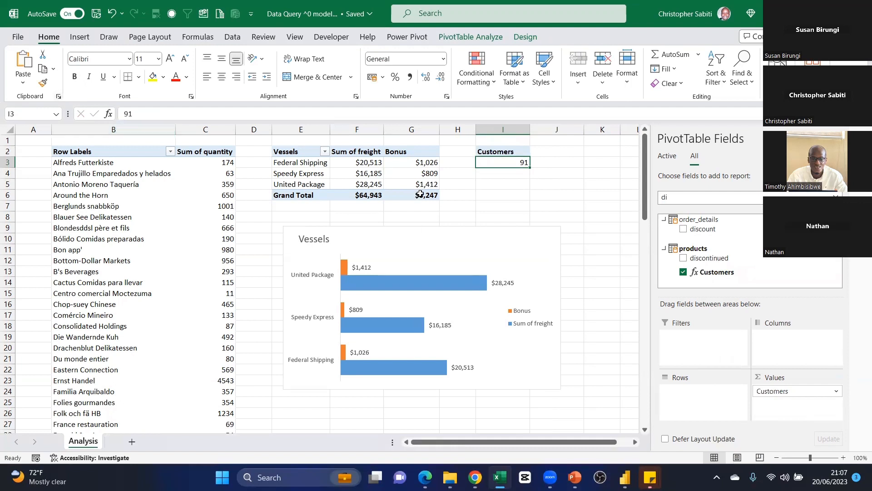
click(532, 184)
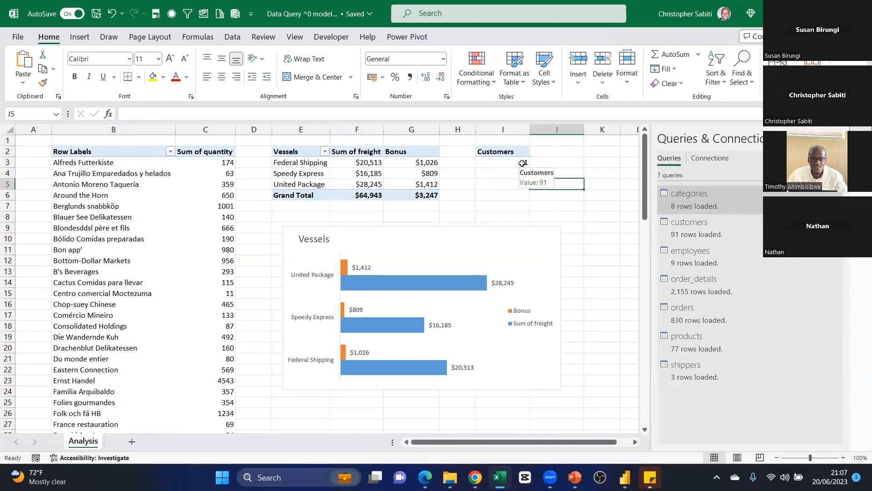
click(518, 162)
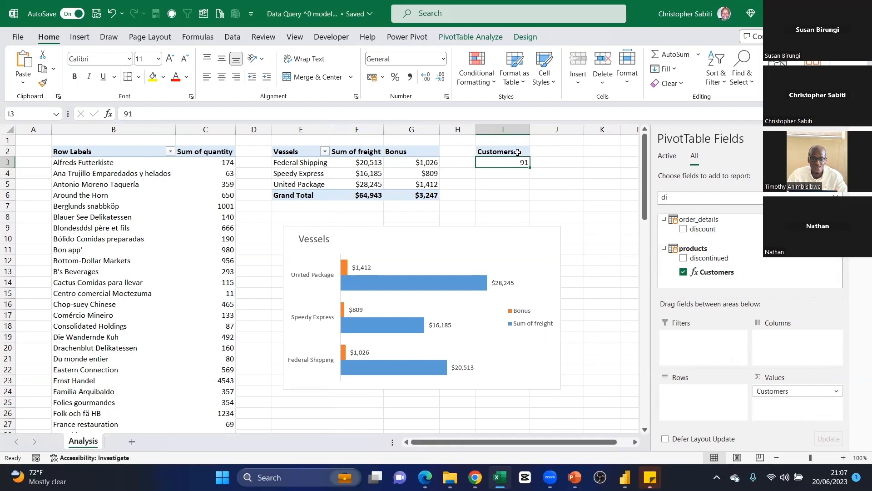
- Search the fields for "count" and add the customers table's country field as a slicer for the Customers PivotTable
click(512, 152)
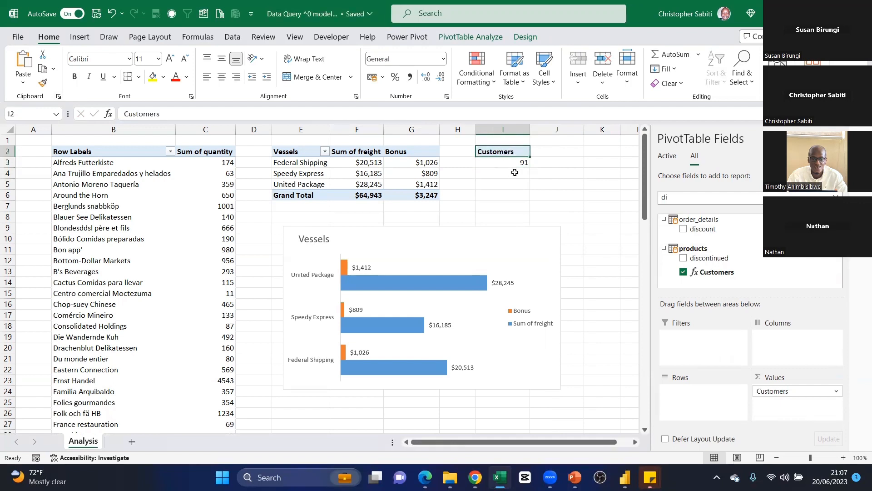
drag(677, 196, 631, 195)
text(coun)
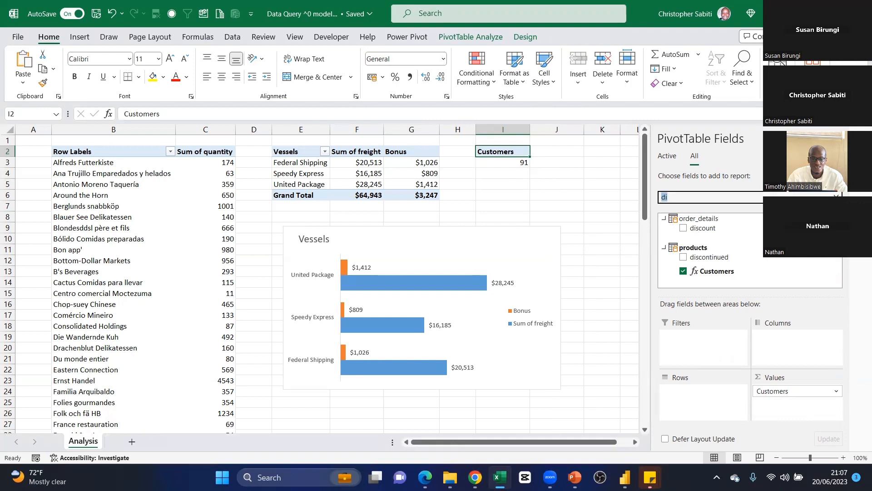
text(t)
right_click(700, 228)
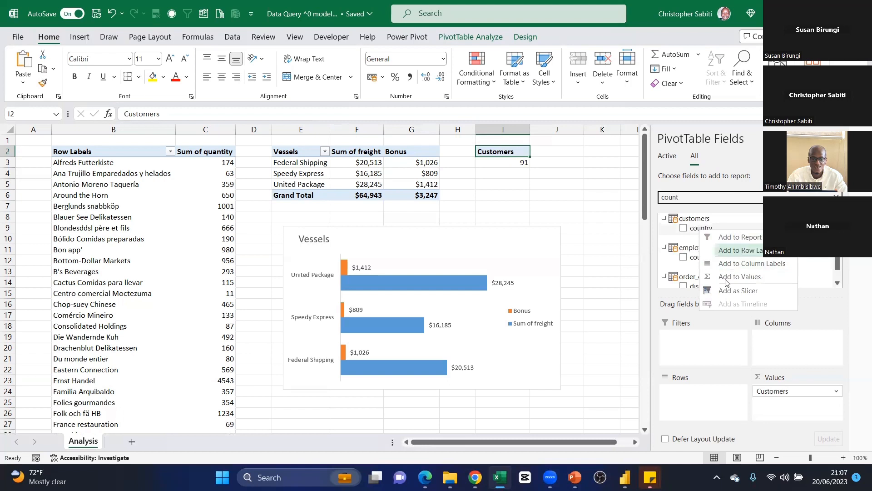
click(732, 291)
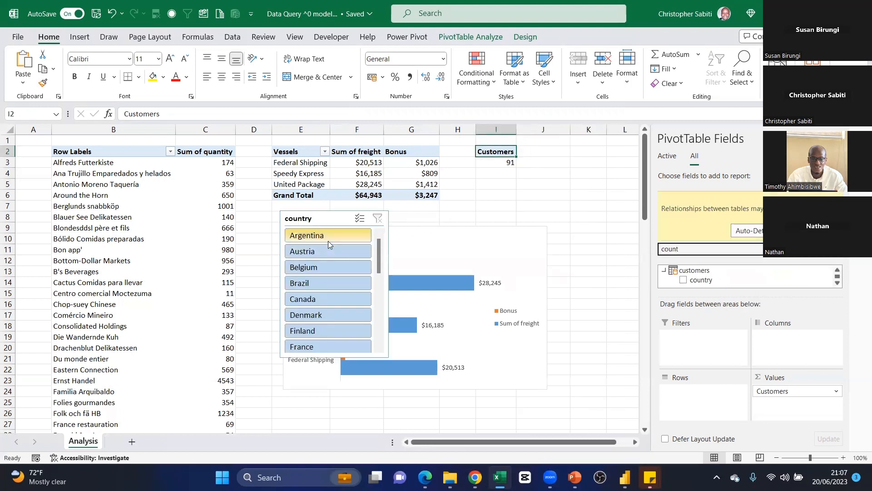
- Filter the Customers PivotTable by Argentina, Austria, Belgium, Brazil and Canada in turn, and delete the country slicer
click(328, 240)
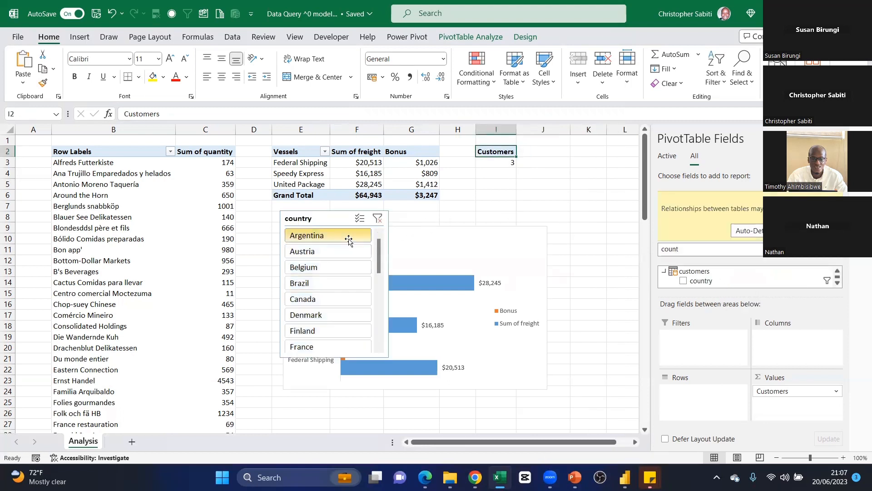
click(336, 256)
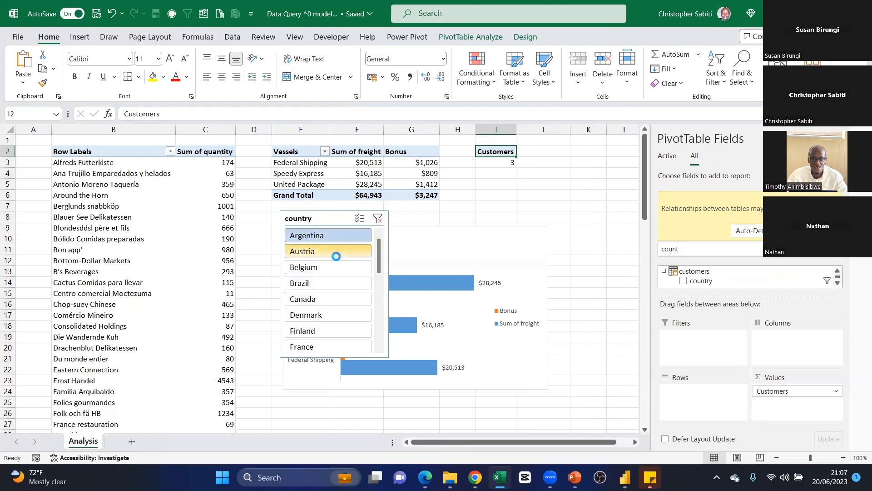
click(313, 268)
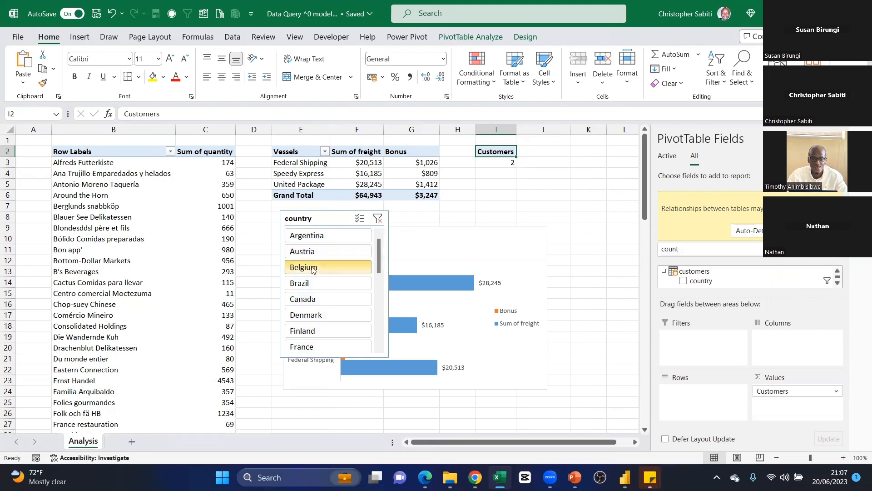
click(299, 284)
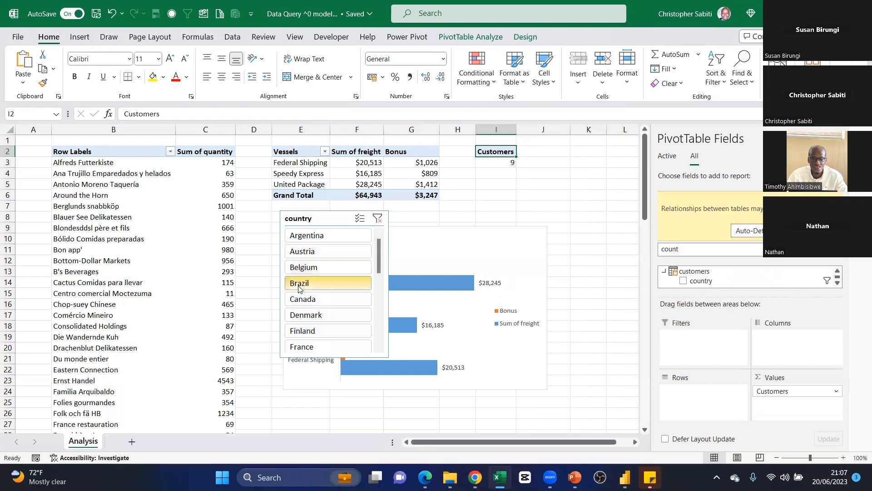
click(301, 298)
drag(326, 222, 558, 179)
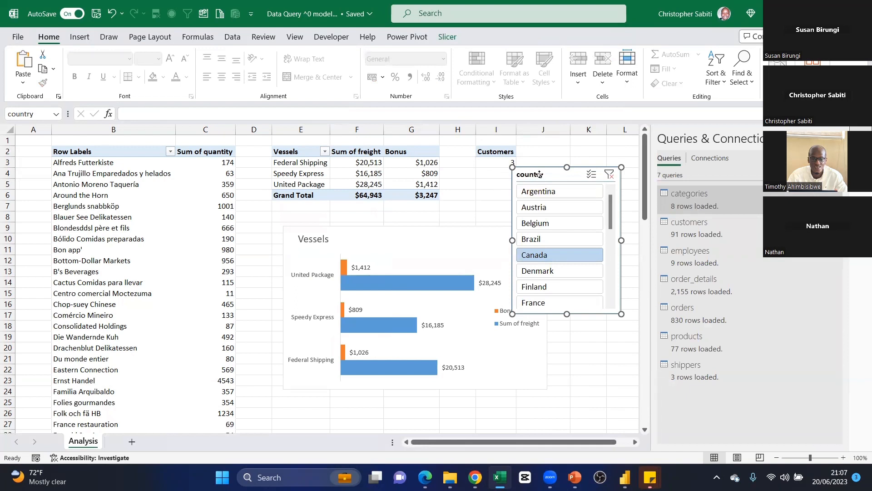
key(Delete)
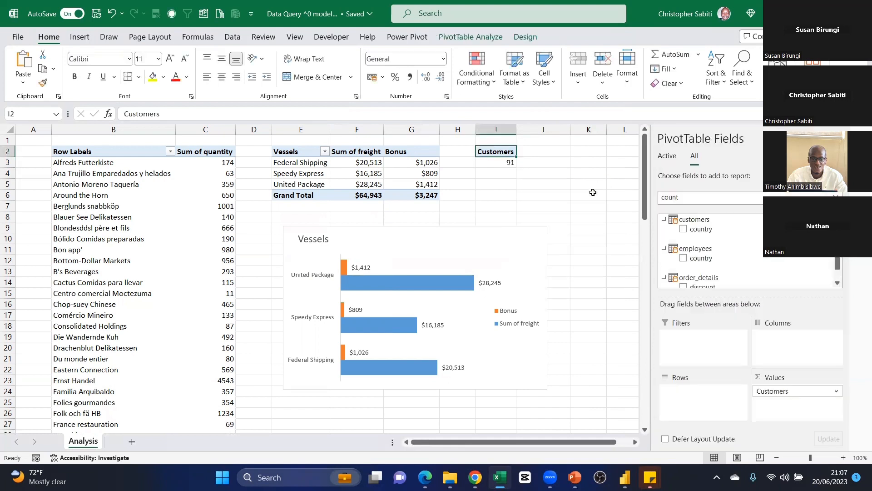